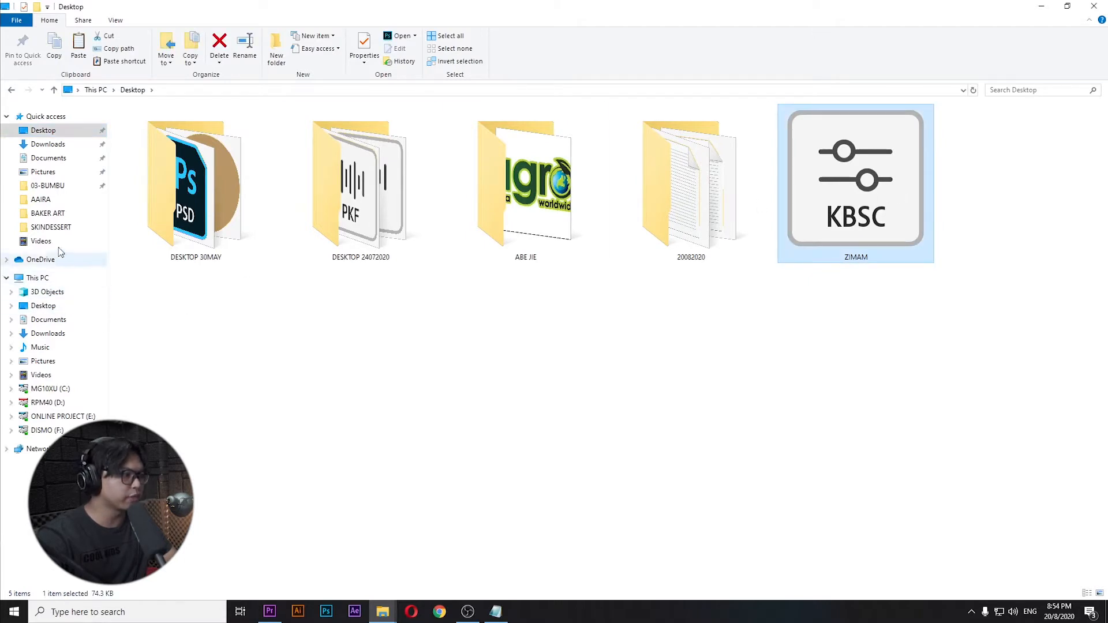
Open the Win folder inside Documents, Adobe, Premiere Pro, 13.0, Profile-SUPREME EDITOR
click(49, 320)
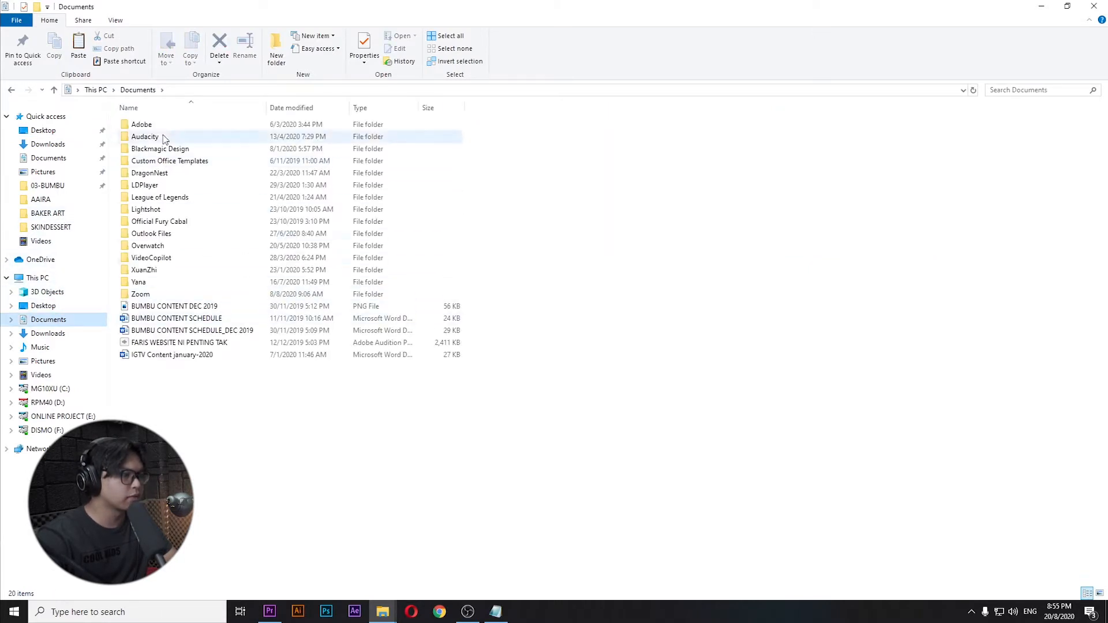
double_click(140, 125)
double_click(181, 185)
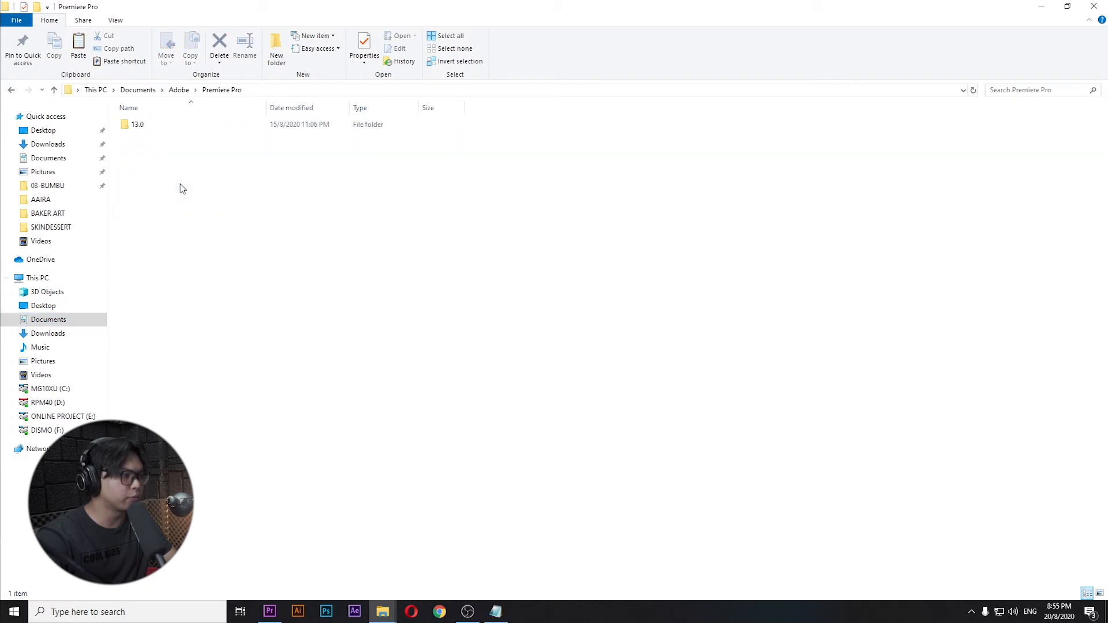
double_click(167, 126)
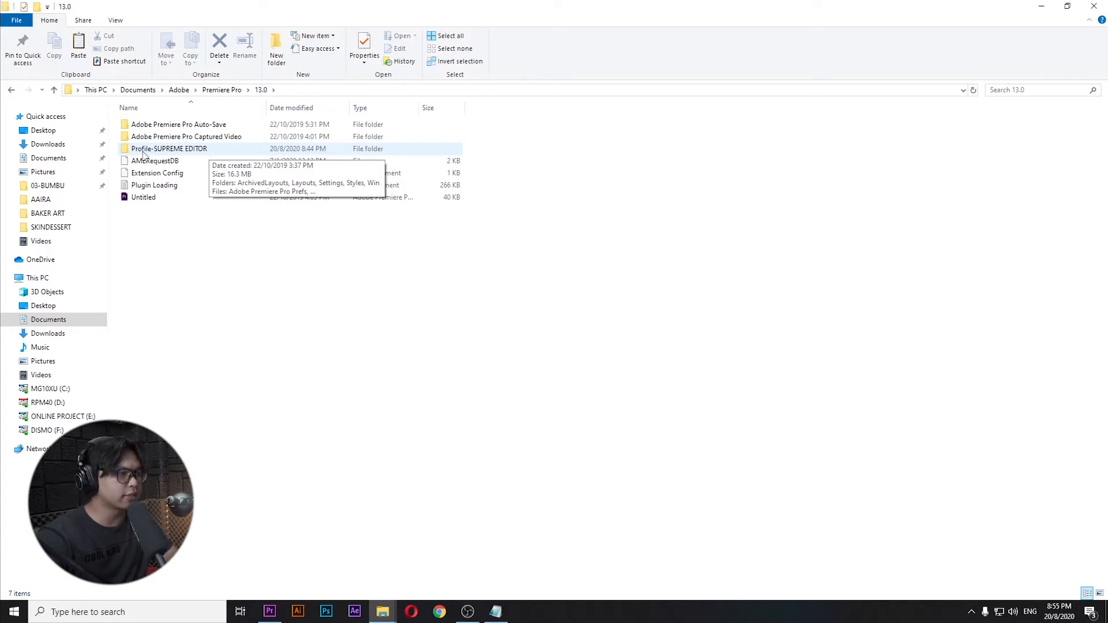
double_click(200, 149)
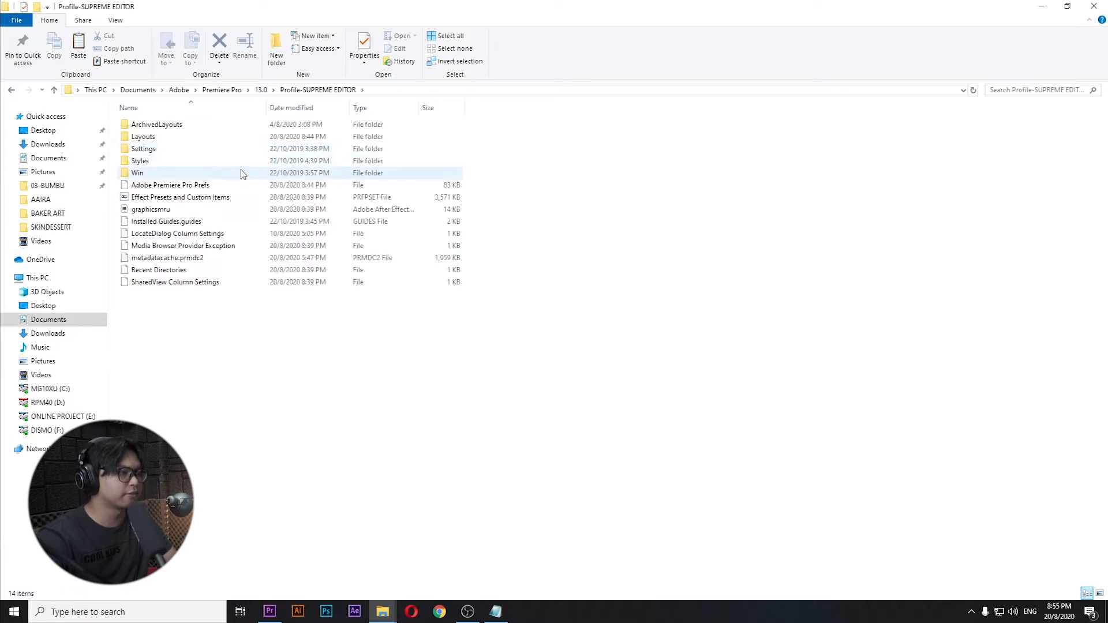
double_click(138, 173)
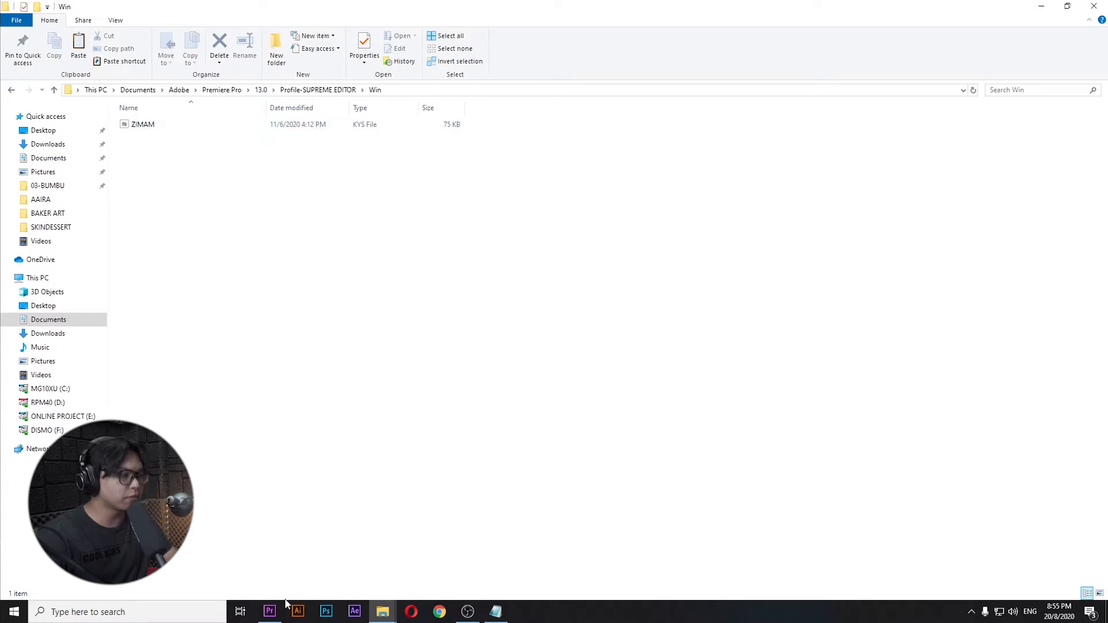
Switch to Premiere Pro and open the keyboard shortcuts settings
mouse_move(269, 616)
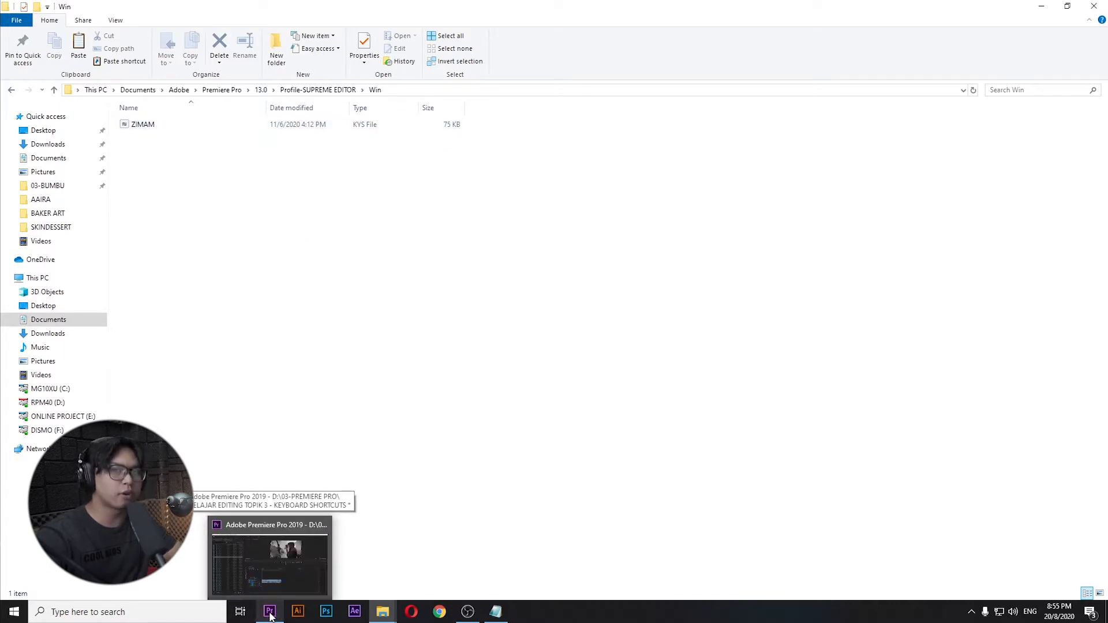
click(270, 616)
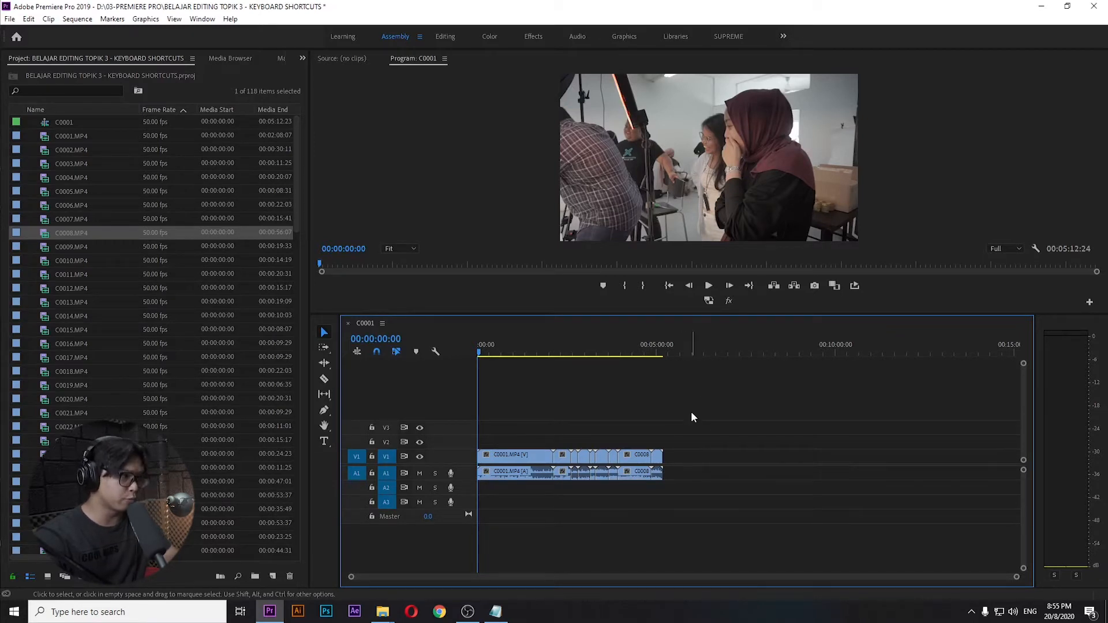
click(28, 18)
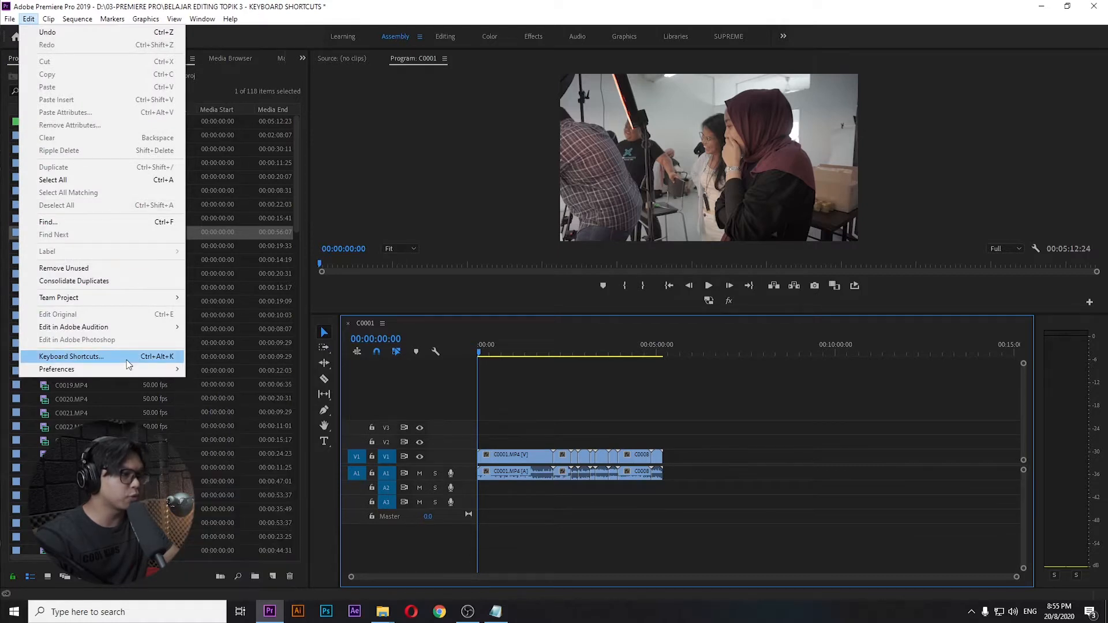
click(161, 362)
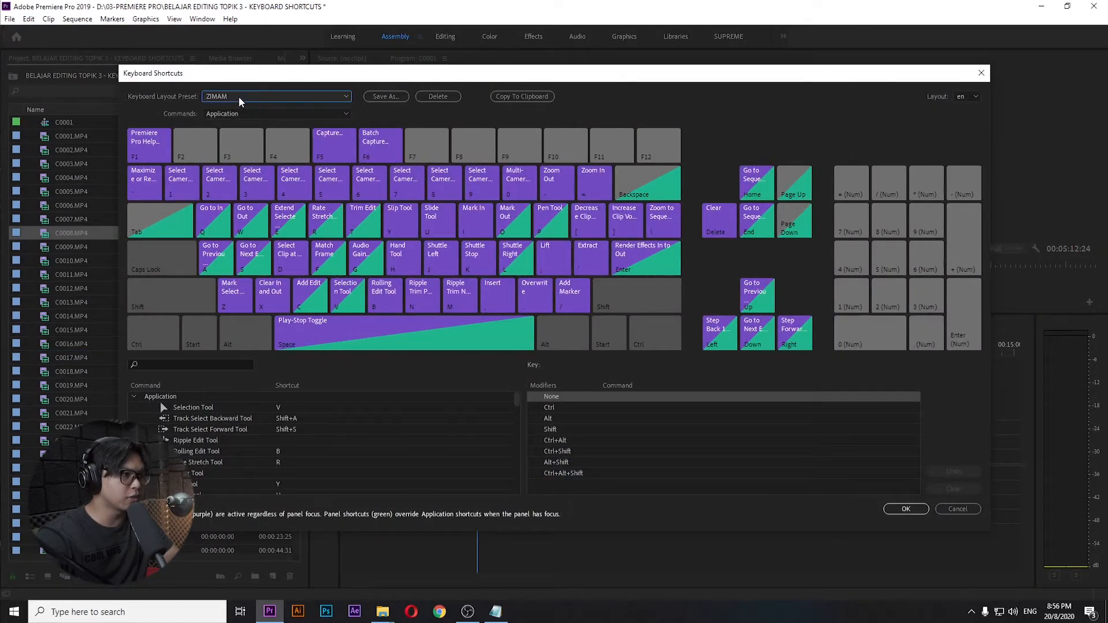
Try the Adobe Premiere Pro Default keyboard layout preset, and apply the ZIMAM preset instead
click(261, 97)
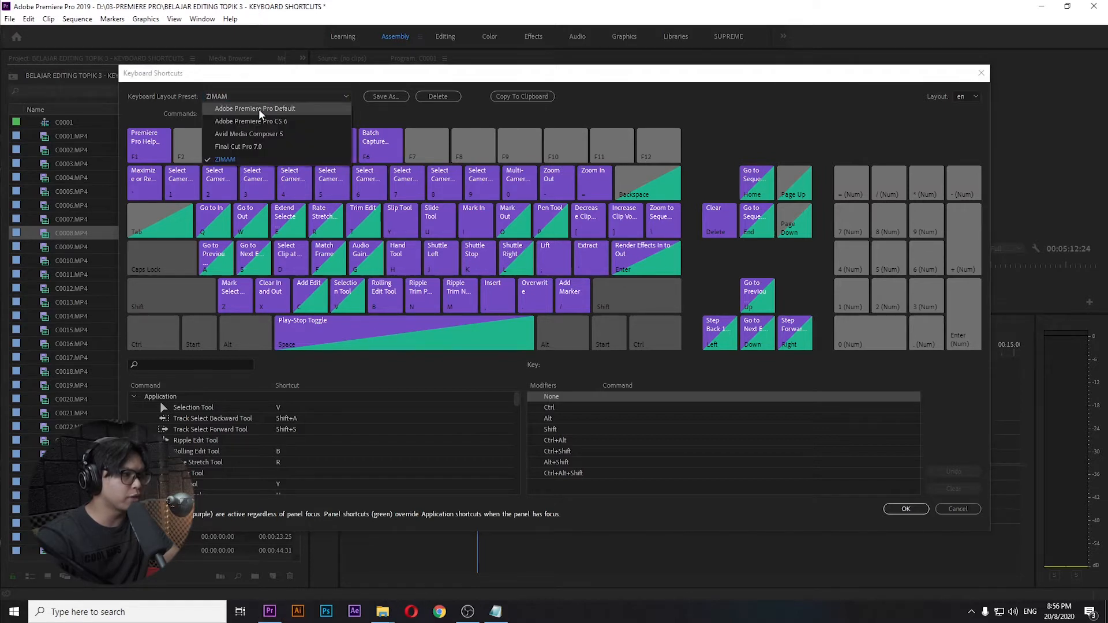
click(261, 109)
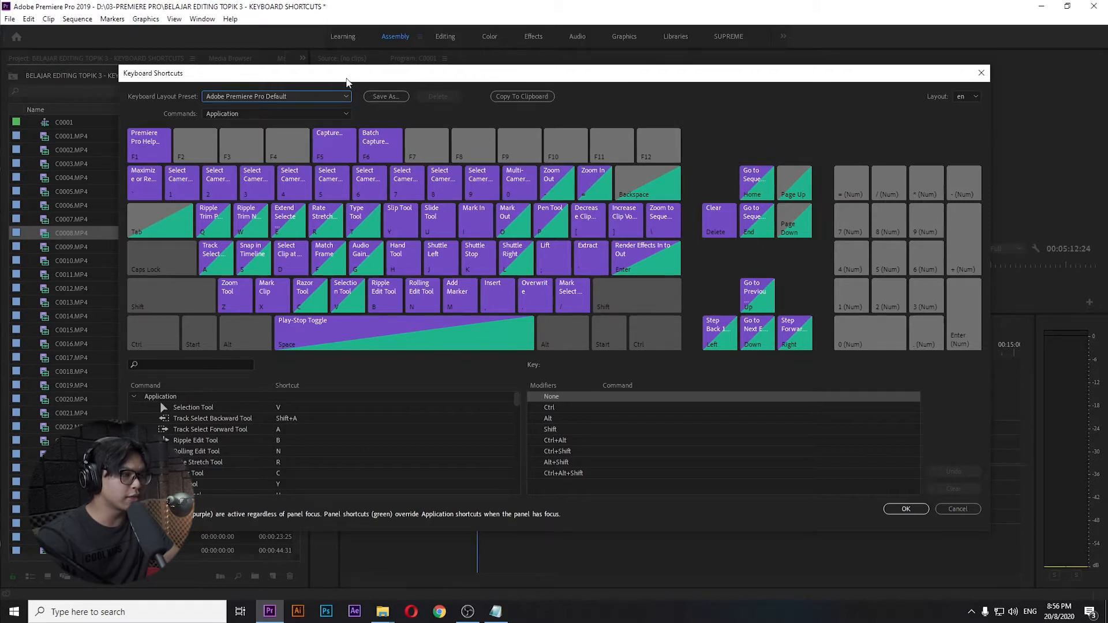
click(310, 100)
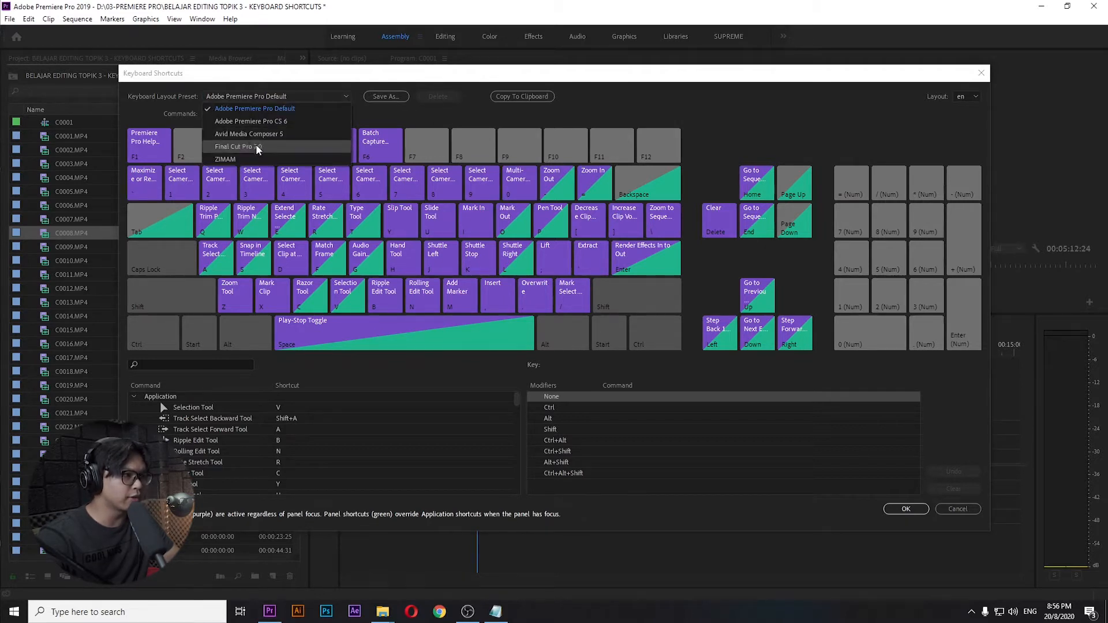
click(246, 161)
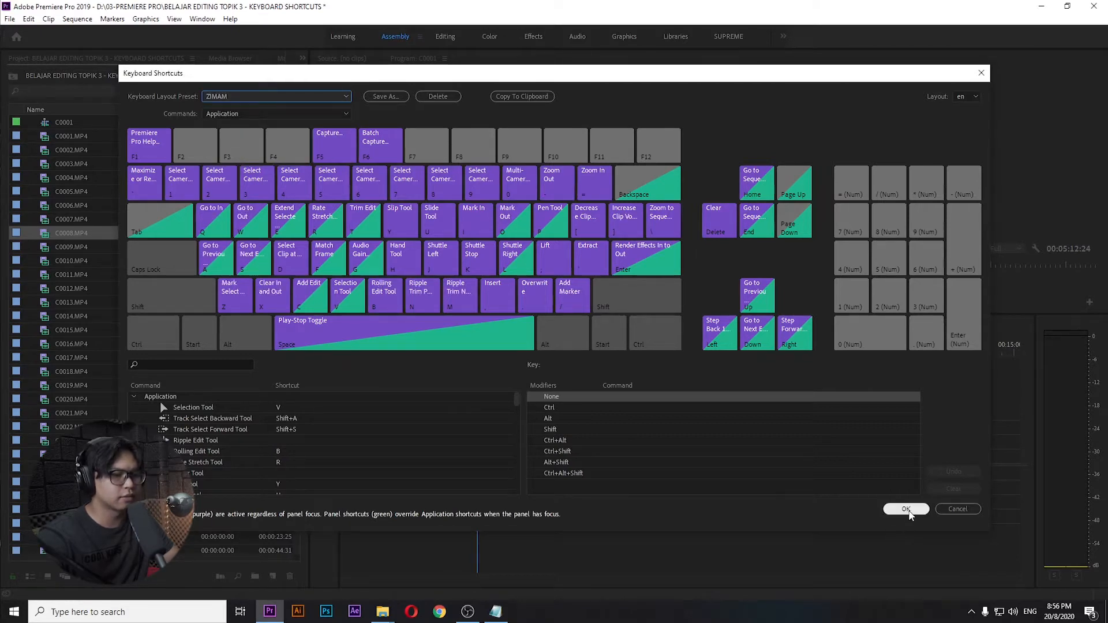
click(906, 510)
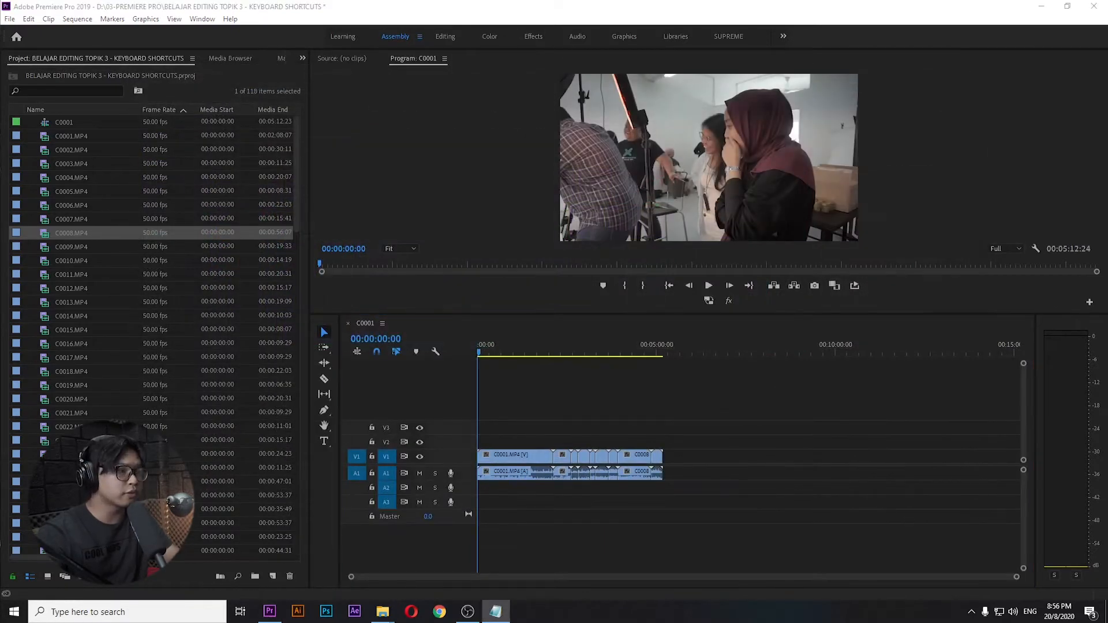
Copy the first C0001.MP4 clip in the sequence and paste it at 00:05:56:08, beyond the last clip
click(529, 417)
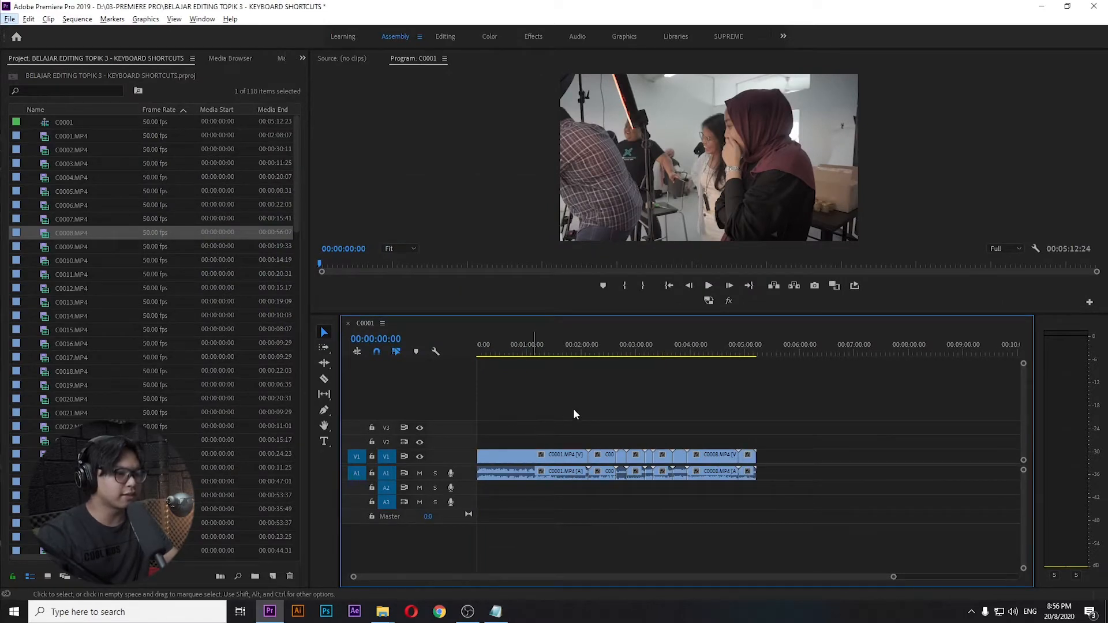
key(=)
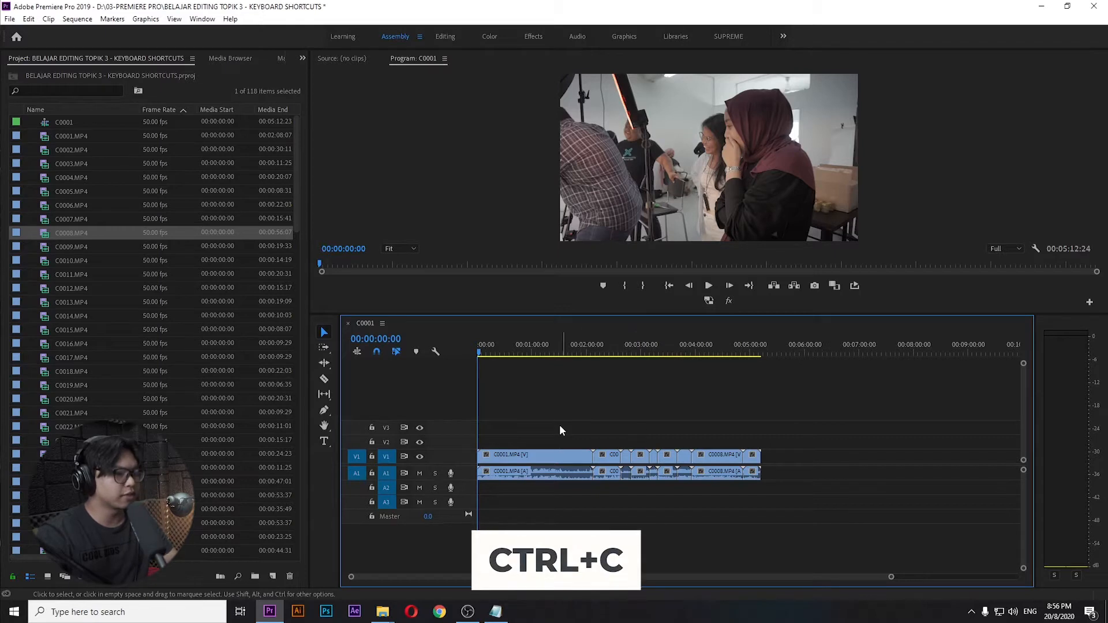
click(531, 456)
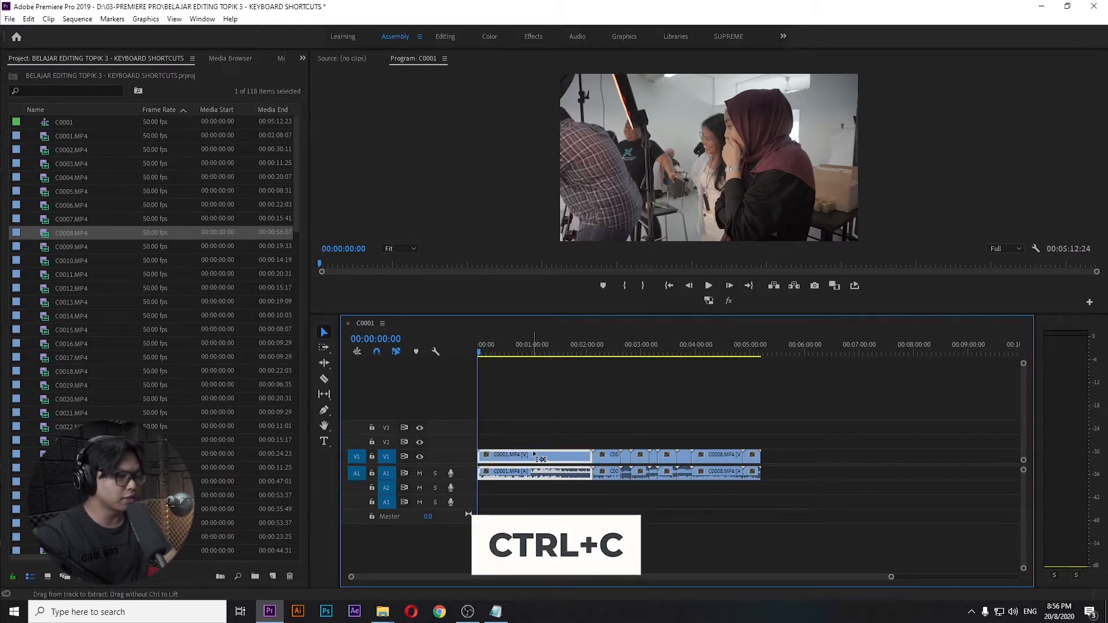
click(532, 438)
click(548, 456)
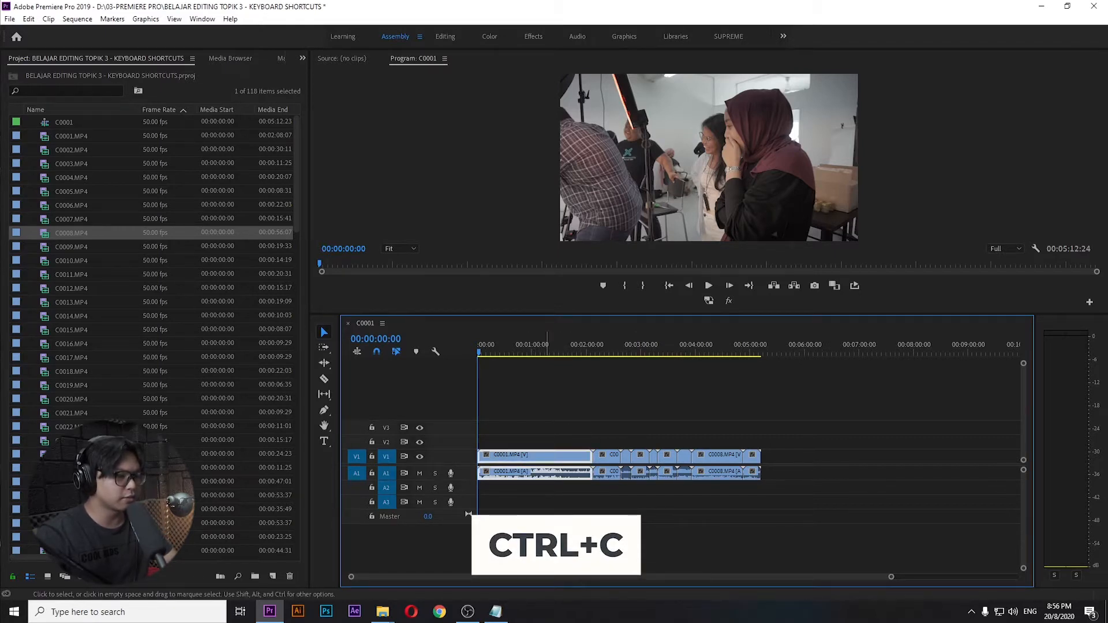
click(802, 345)
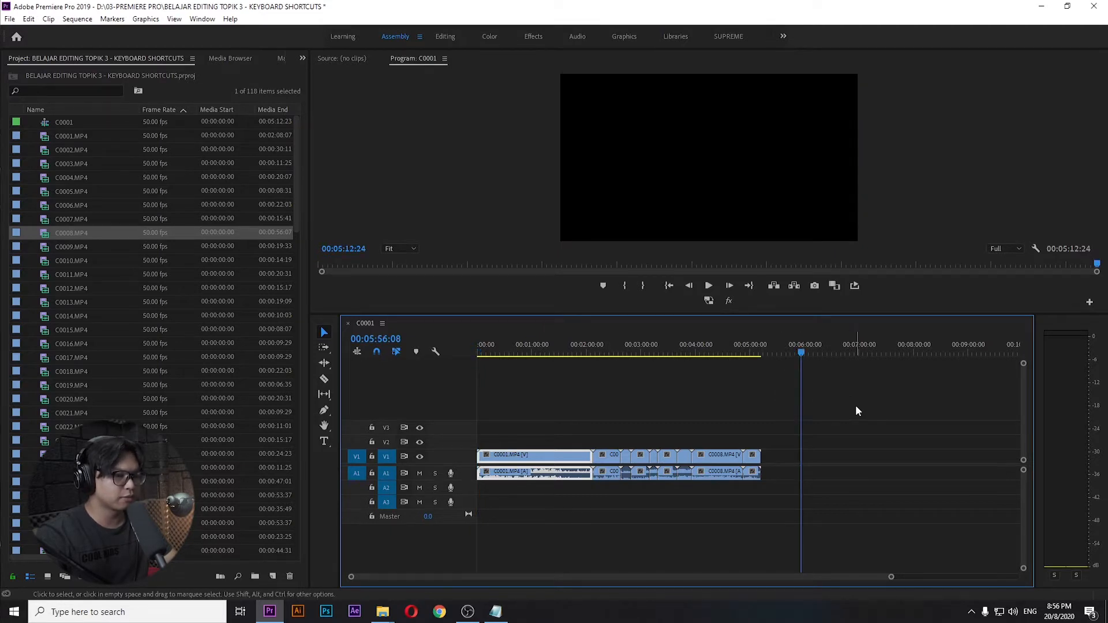
key(ctrl+v)
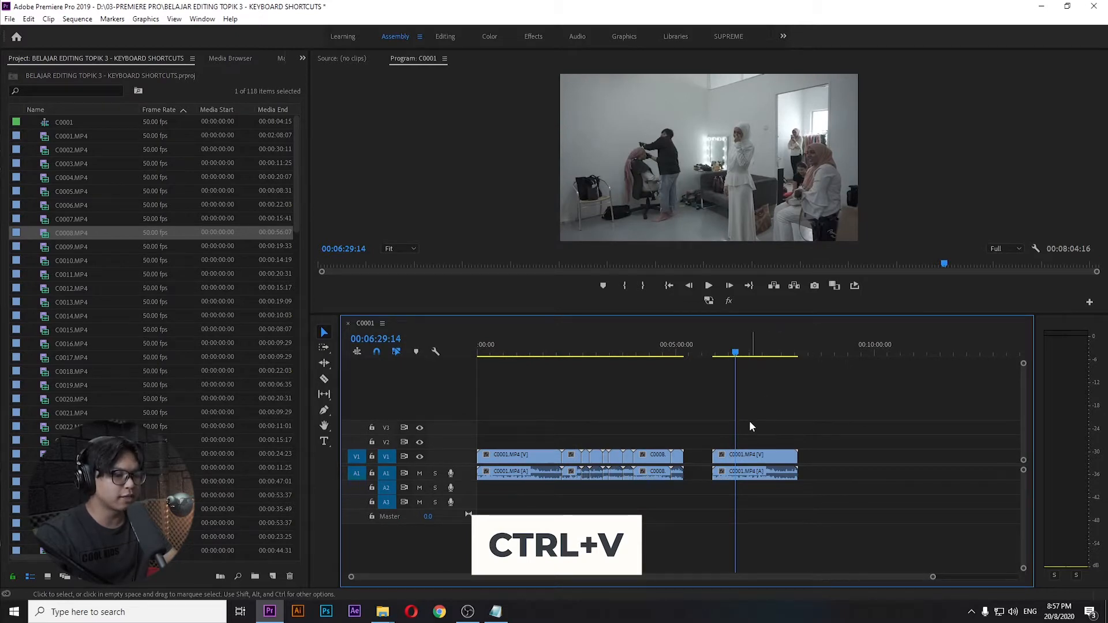
Duplicate the pasted C0001.MP4 clip into the empty space after it on the same tracks
click(767, 456)
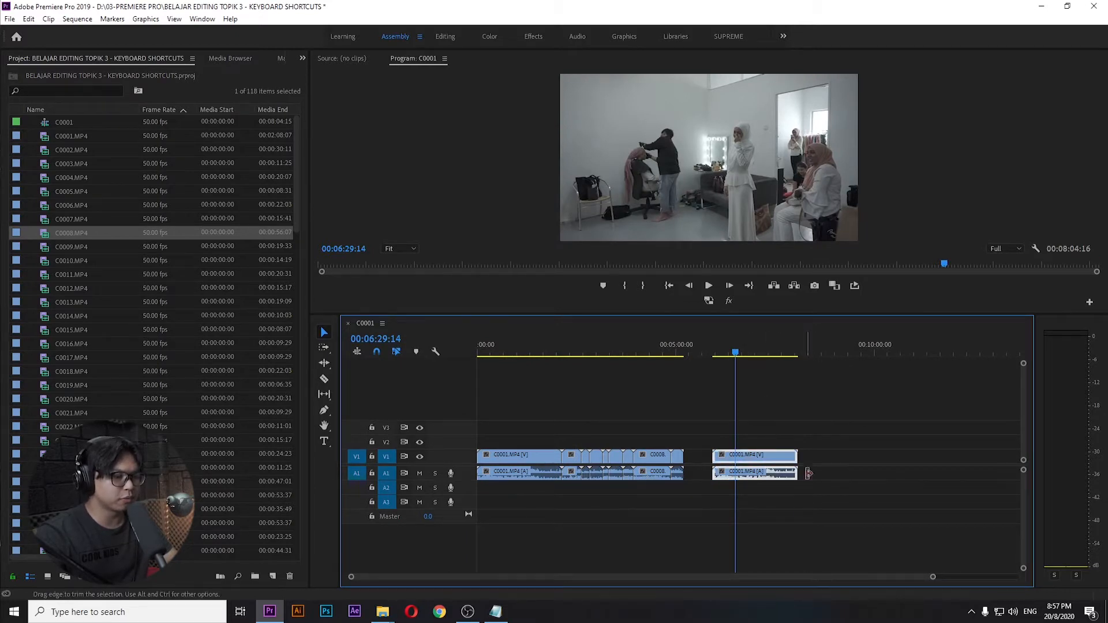
drag(747, 457, 864, 460)
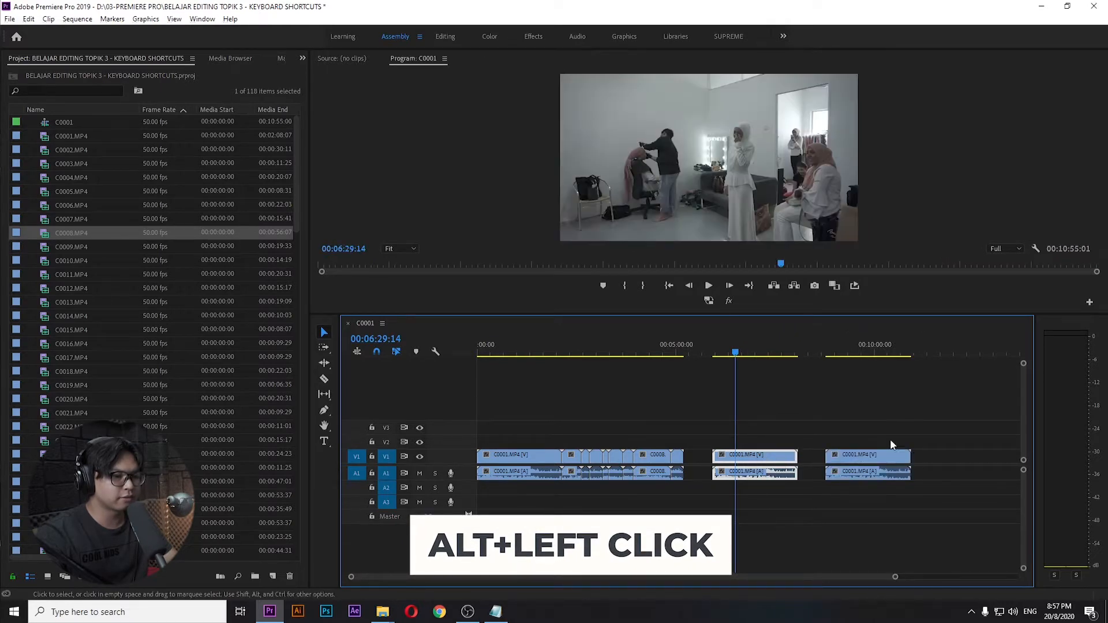
Cut the C0008.MP4 clip out of the sequence and paste it shortly after the second C0001.MP4 copy
key(=)
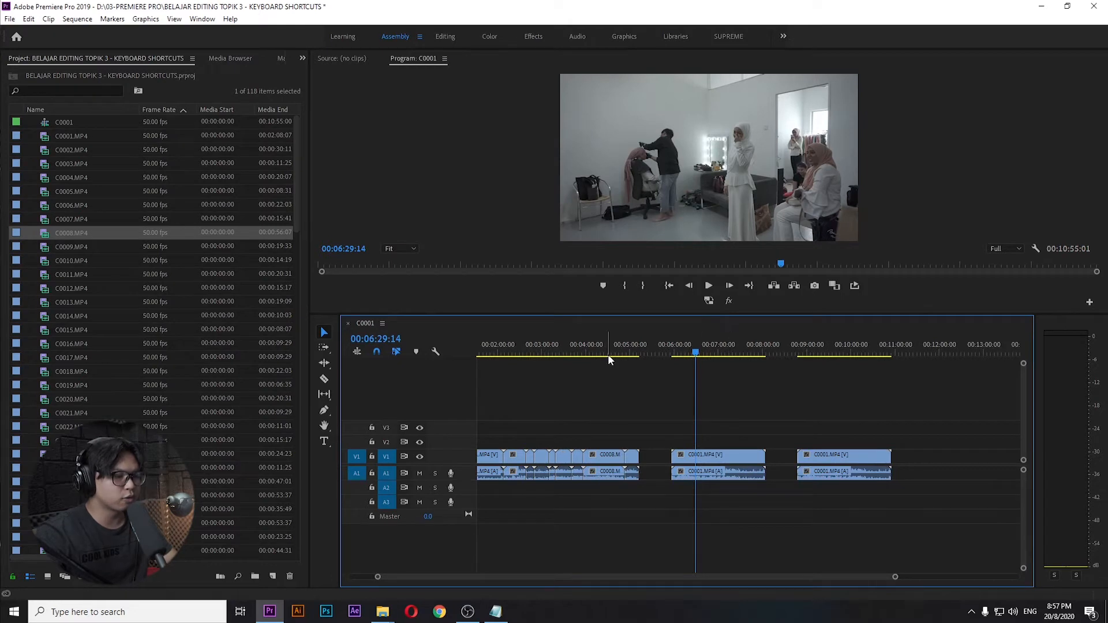
click(603, 462)
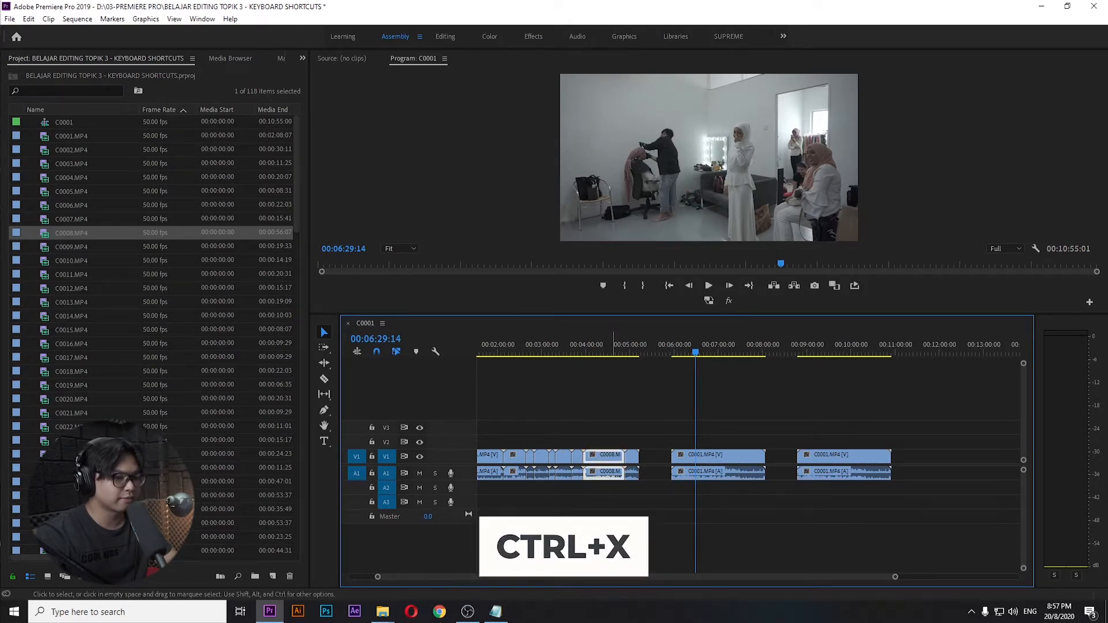
key(ctrl+x)
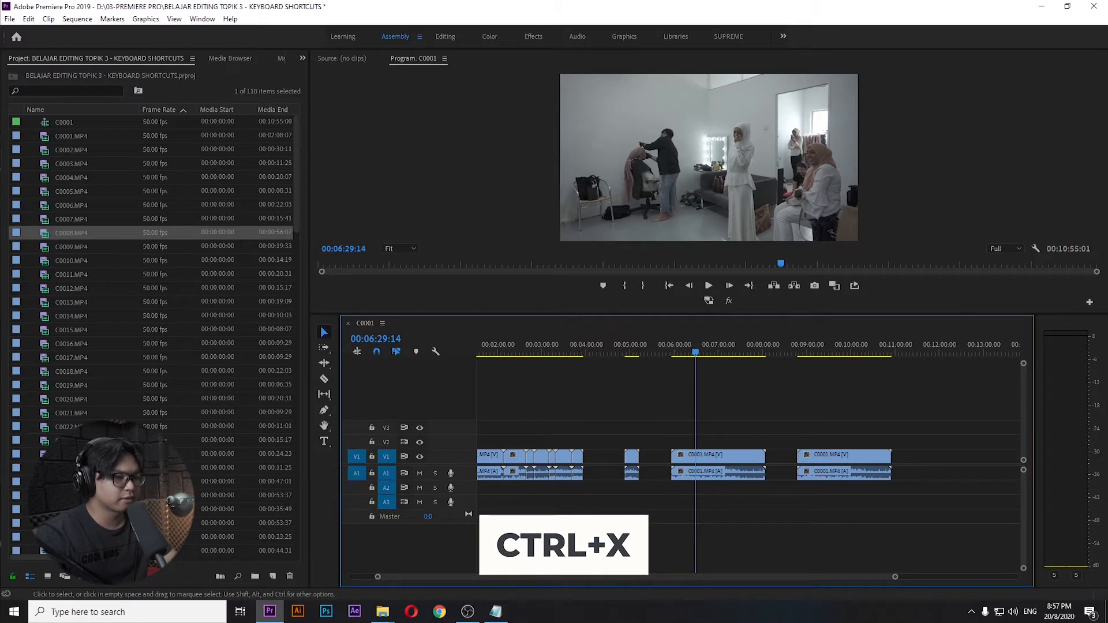
click(913, 348)
key(ctrl+v)
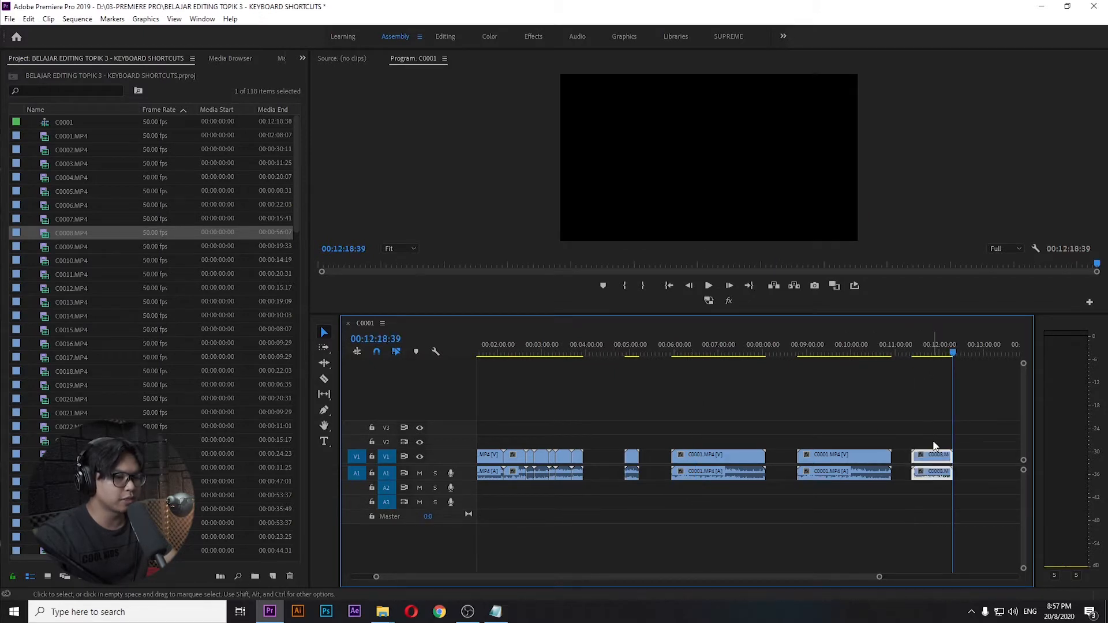
Delete the two copied C0001.MP4 clips from the sequence
key(minus)
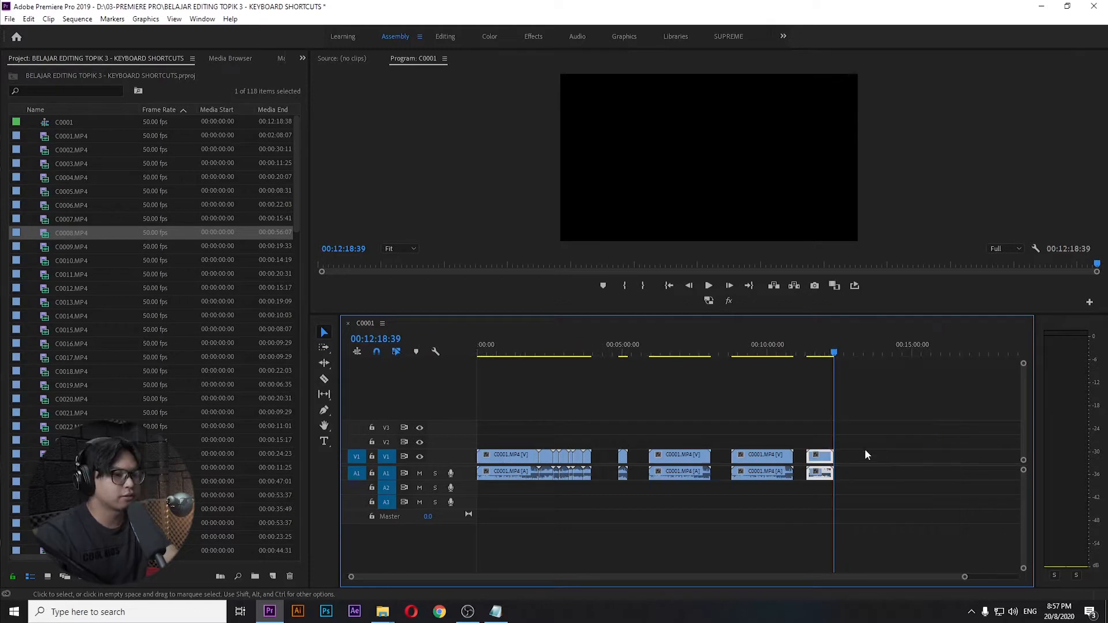
drag(752, 349, 759, 511)
key(Delete)
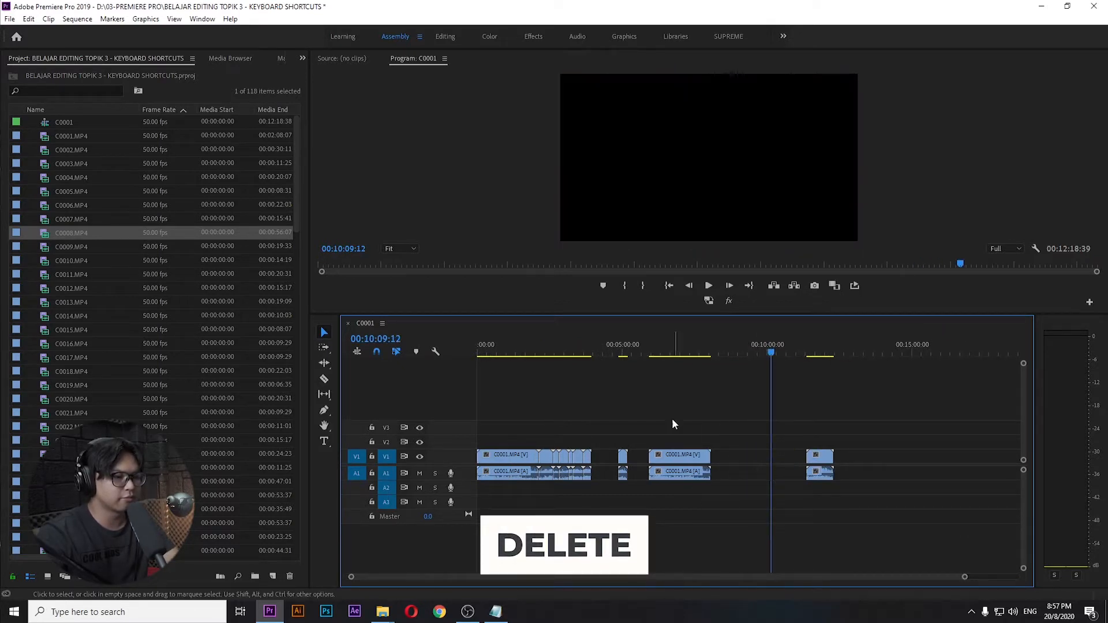
drag(674, 420, 733, 508)
key(Delete)
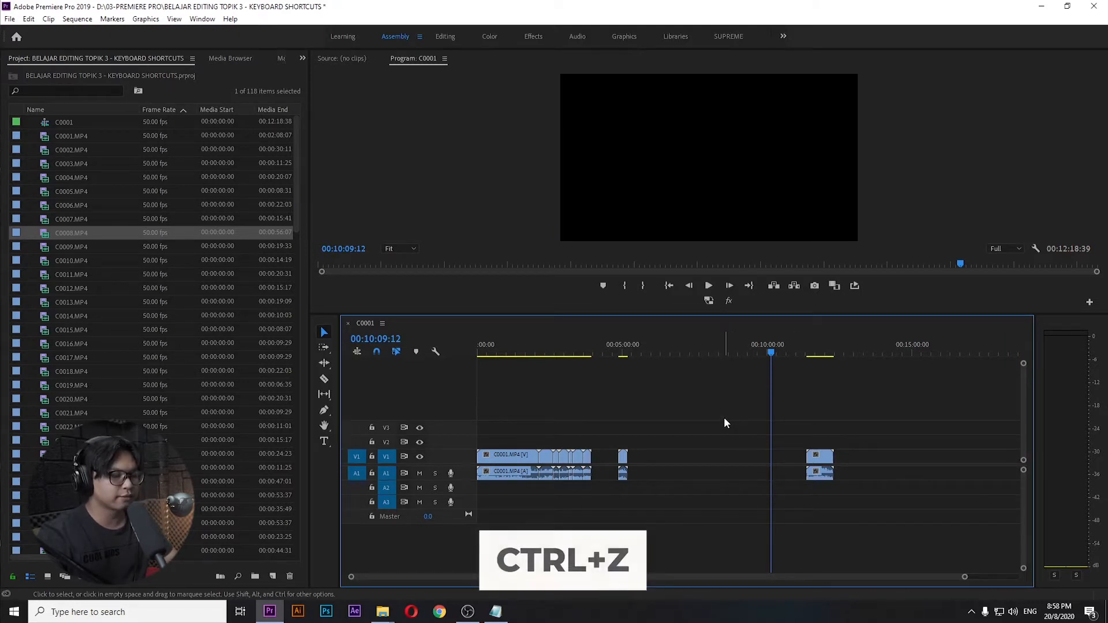
Undo both clip deletions
key(ctrl+z)
key(ctrl+z)
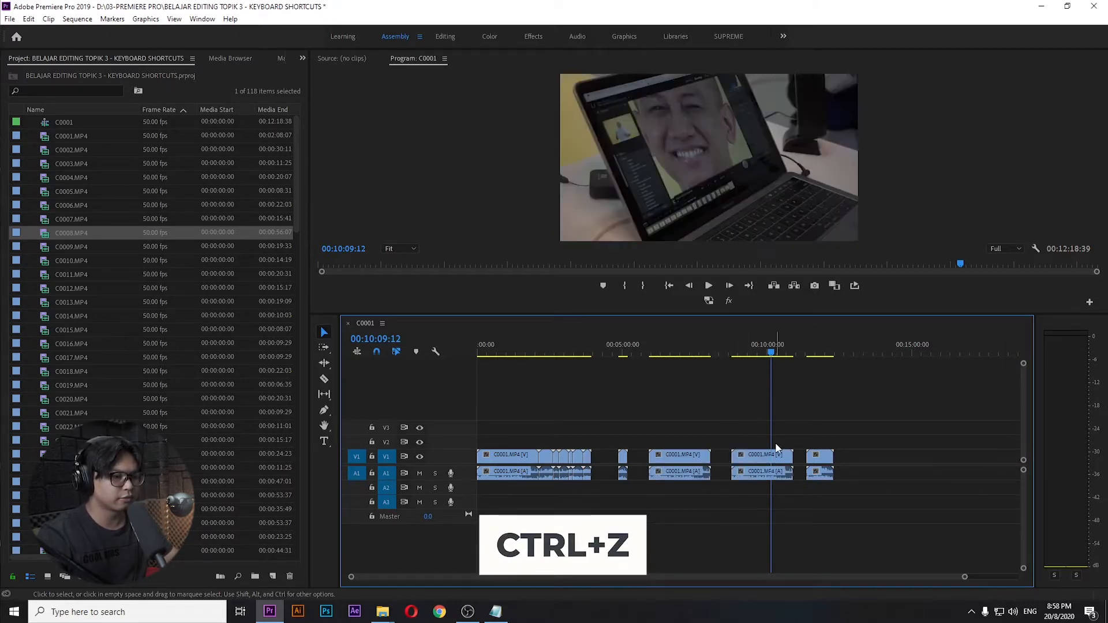
Move the playhead to 00:09:03:41 within the second C0001.MP4 copy, and jump back to the sequence's start
key(=)
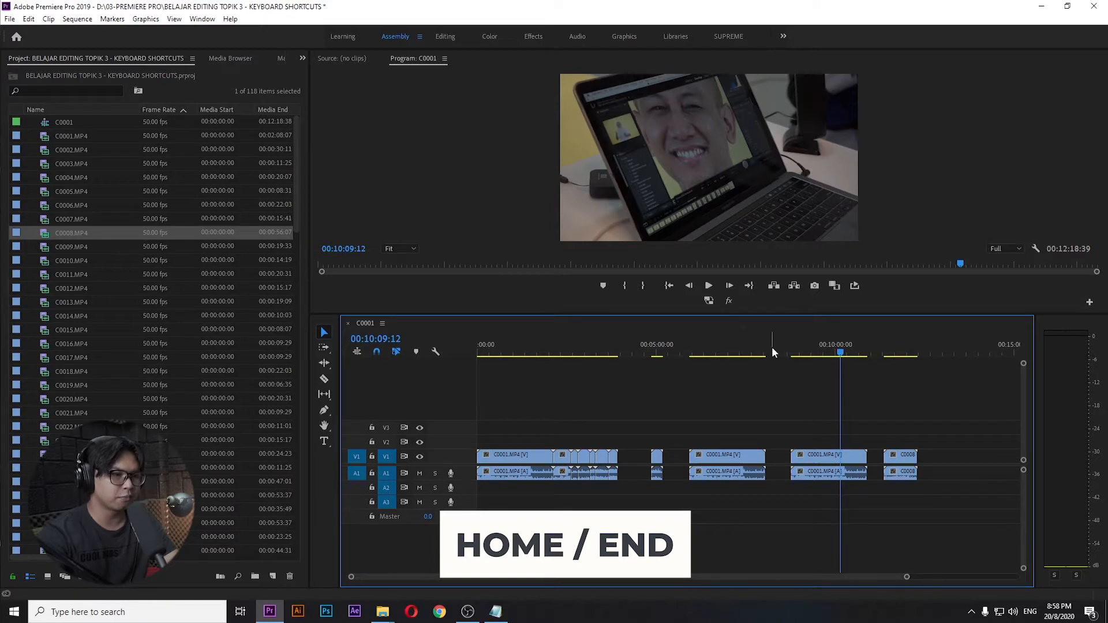
drag(771, 347, 811, 373)
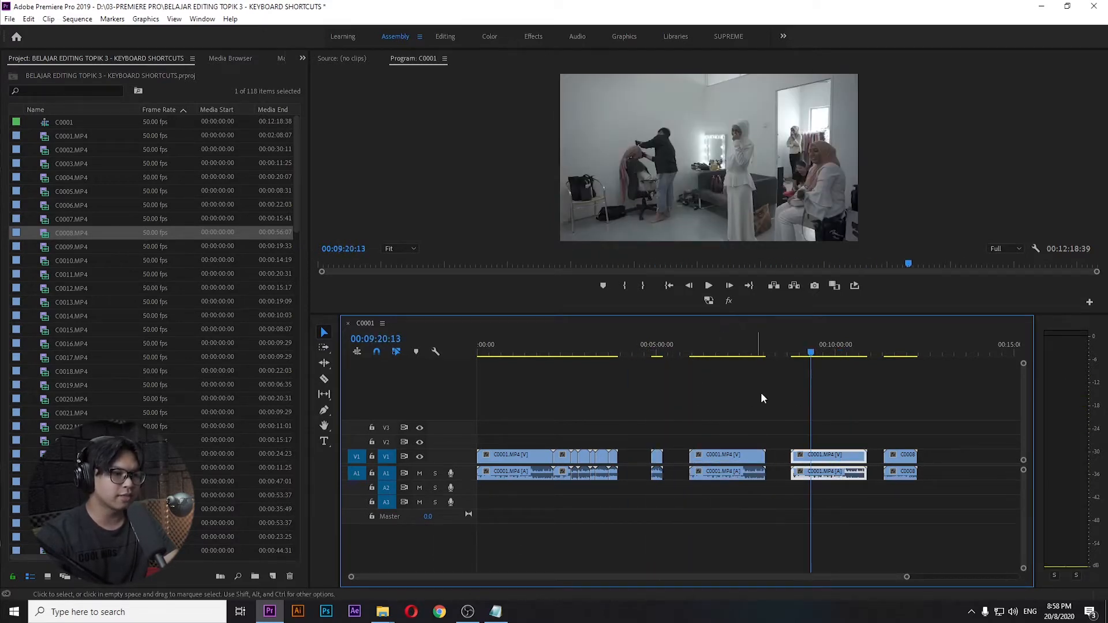
click(867, 396)
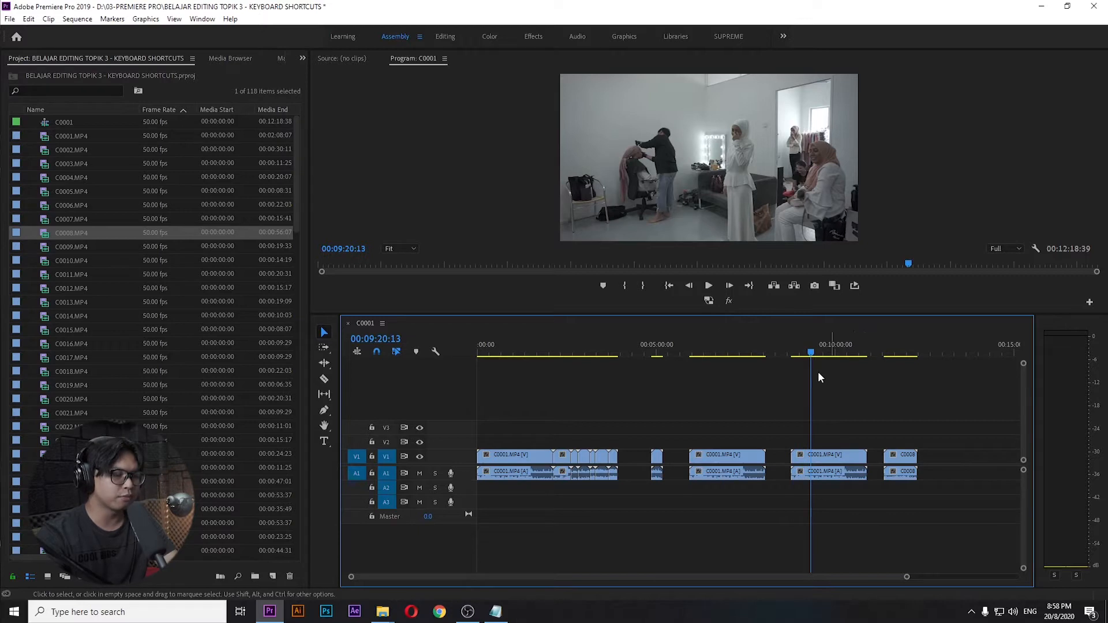
click(803, 353)
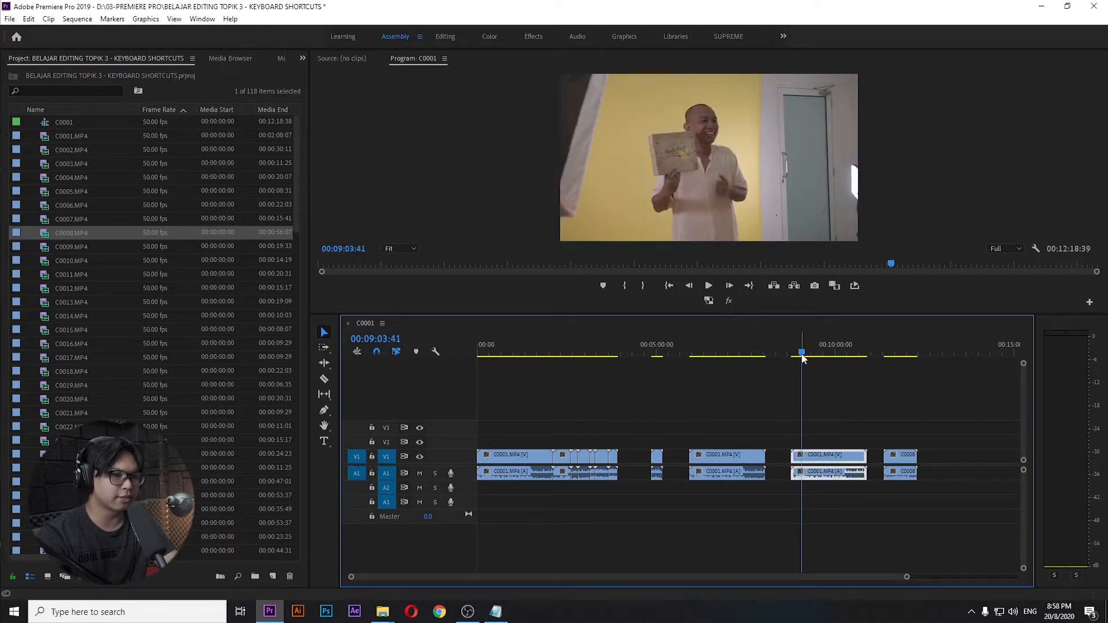
click(853, 407)
key(Home)
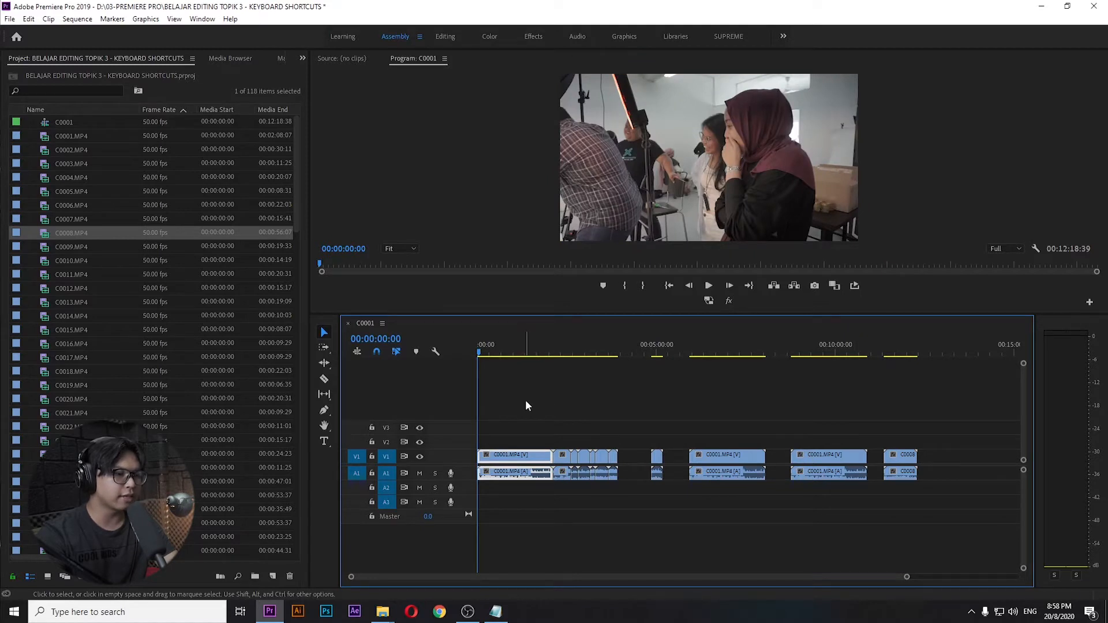
Jump the playhead back and forth between the end and start of the C0001 sequence, finishing at its end
key(End)
key(Home)
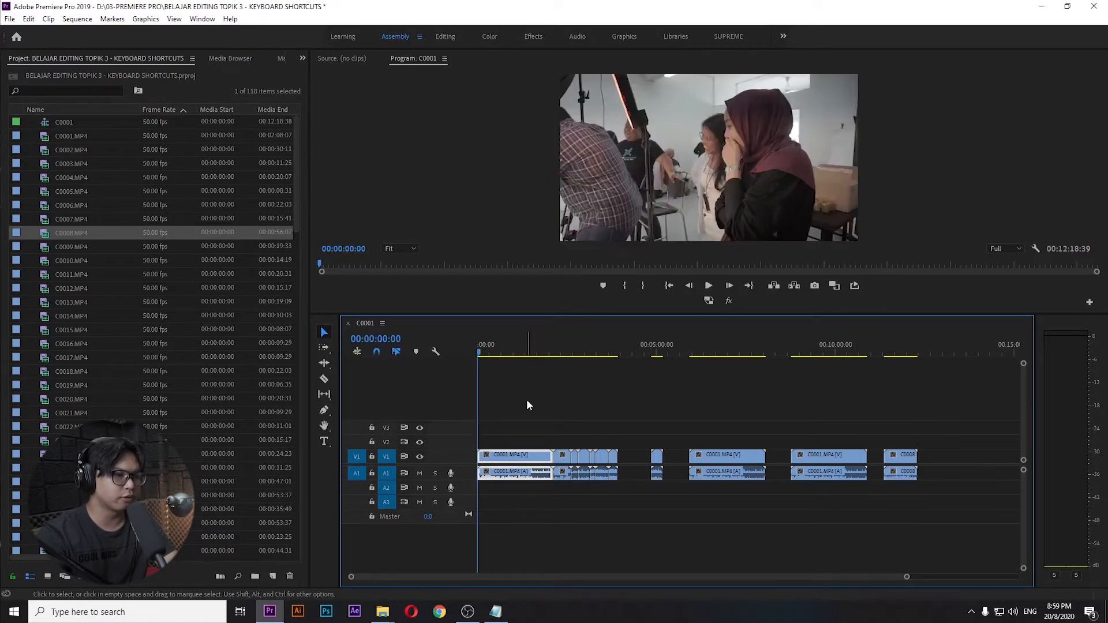
key(End)
key(Home)
key(ctrl+s)
key(End)
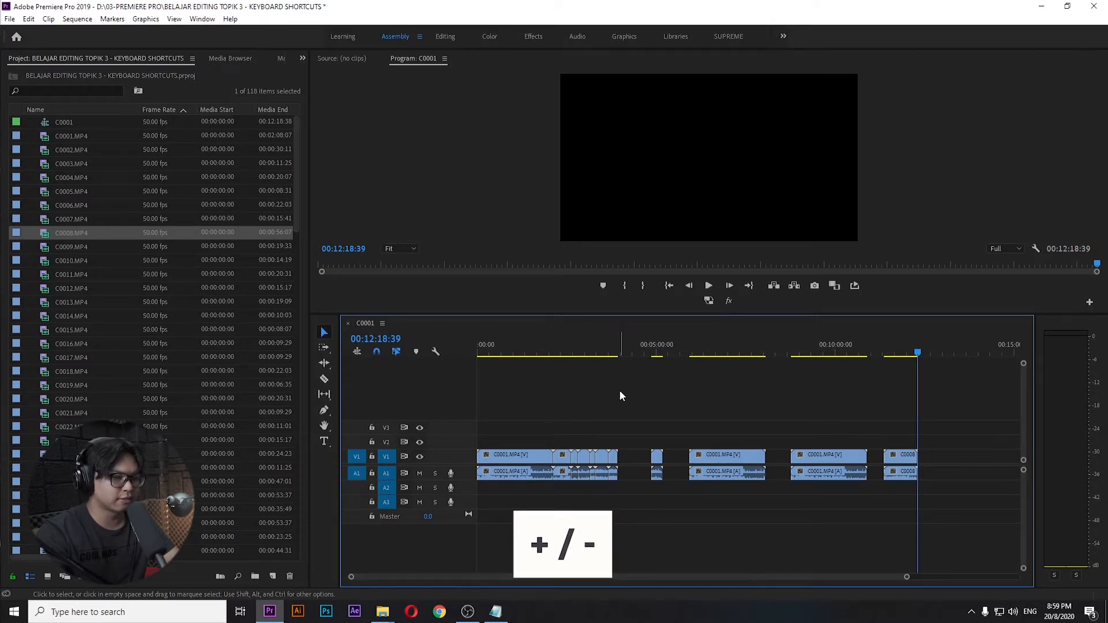
Move the playhead to 00:02:19:17 in the C0002.MP4 clip and zoom the timeline in around it to frame level
click(560, 351)
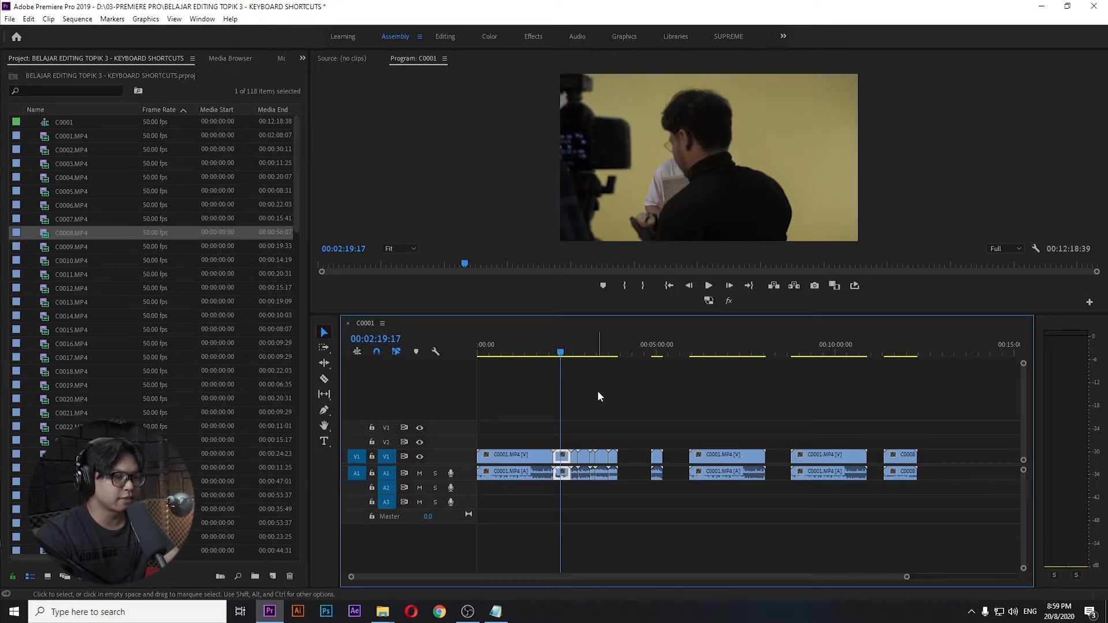
key(=)
key(=)
key(=)
key(=)
key(=)
key(=)
key(=)
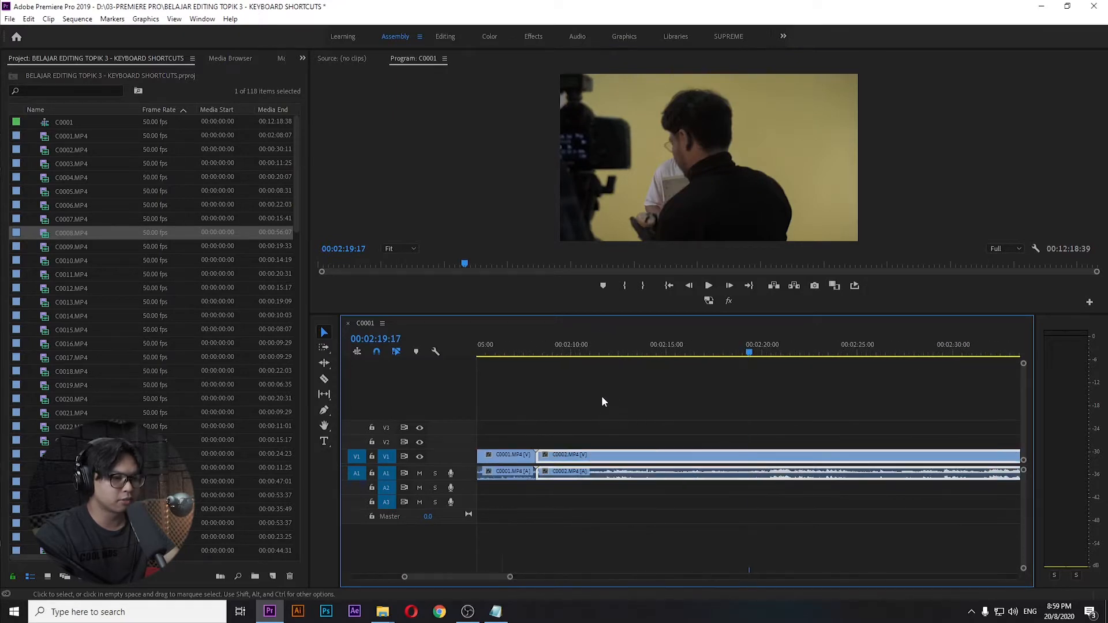
key(=)
key(=)
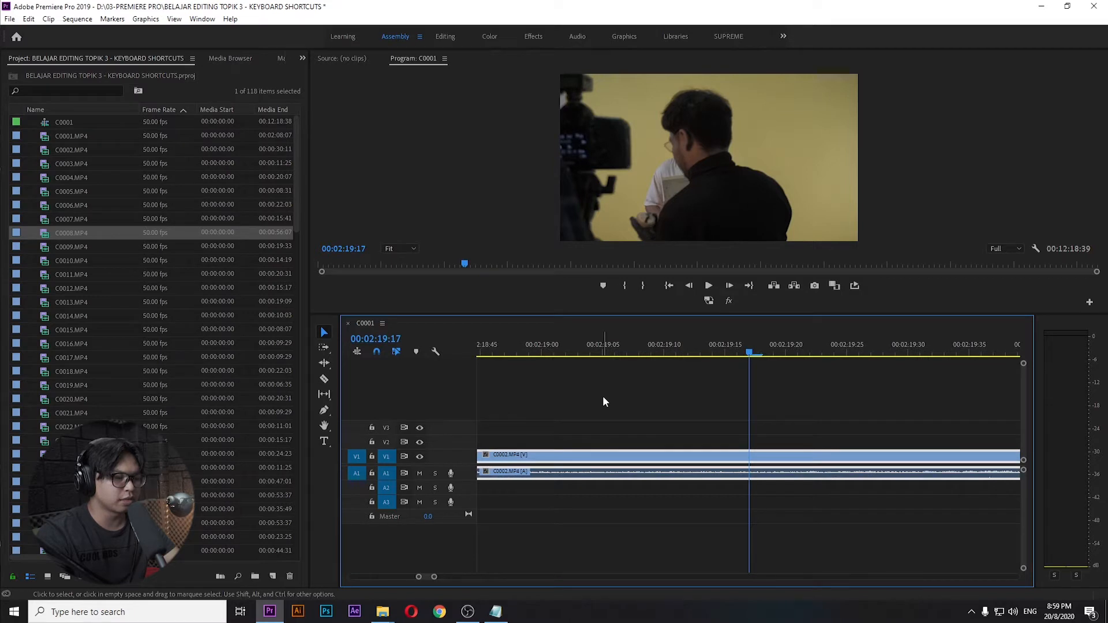
Zoom the C0001 timeline back out around the playhead until the neighbouring clips are in view
key(-)
key(-)
key(-)
key(-)
key(-)
key(-)
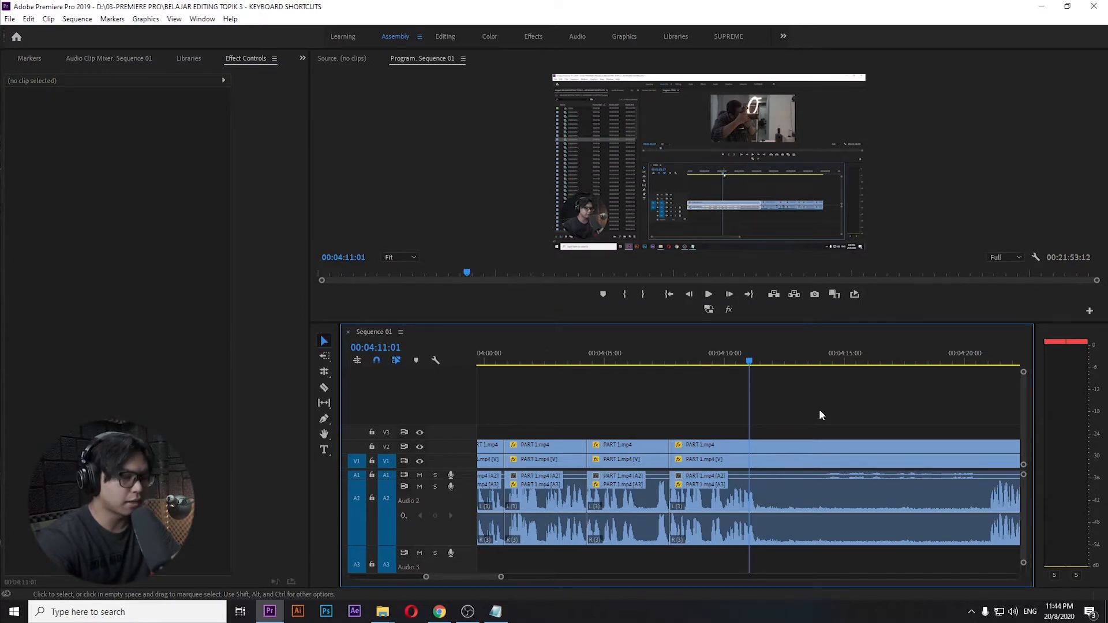
Zoom the Sequence 01 timeline in and out repeatedly around the clips near the playhead
key(=)
key(-)
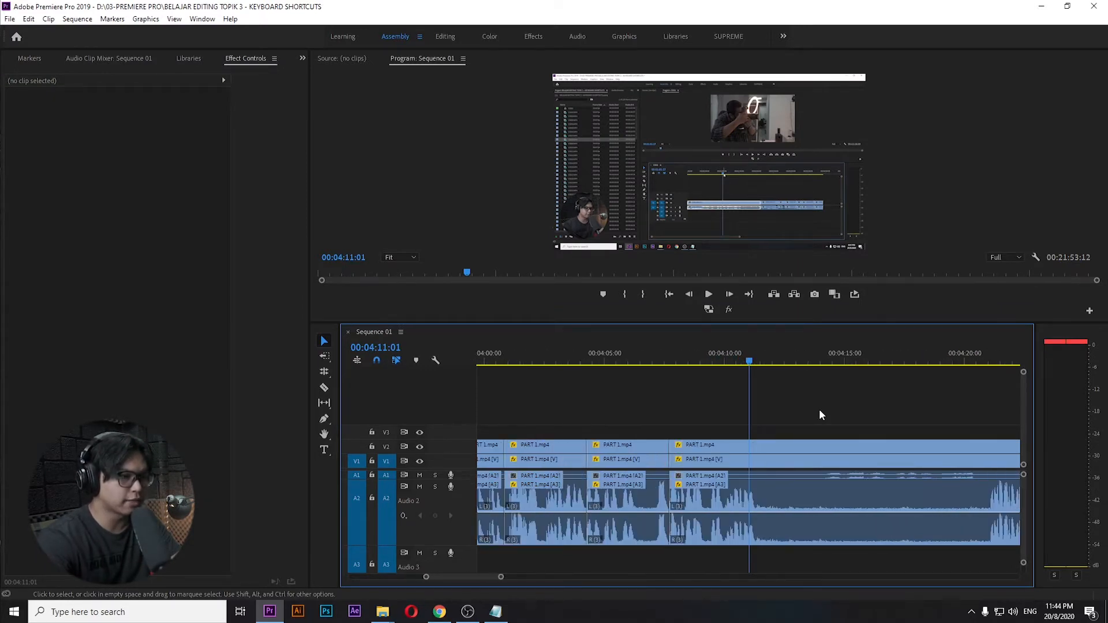
key(alt)
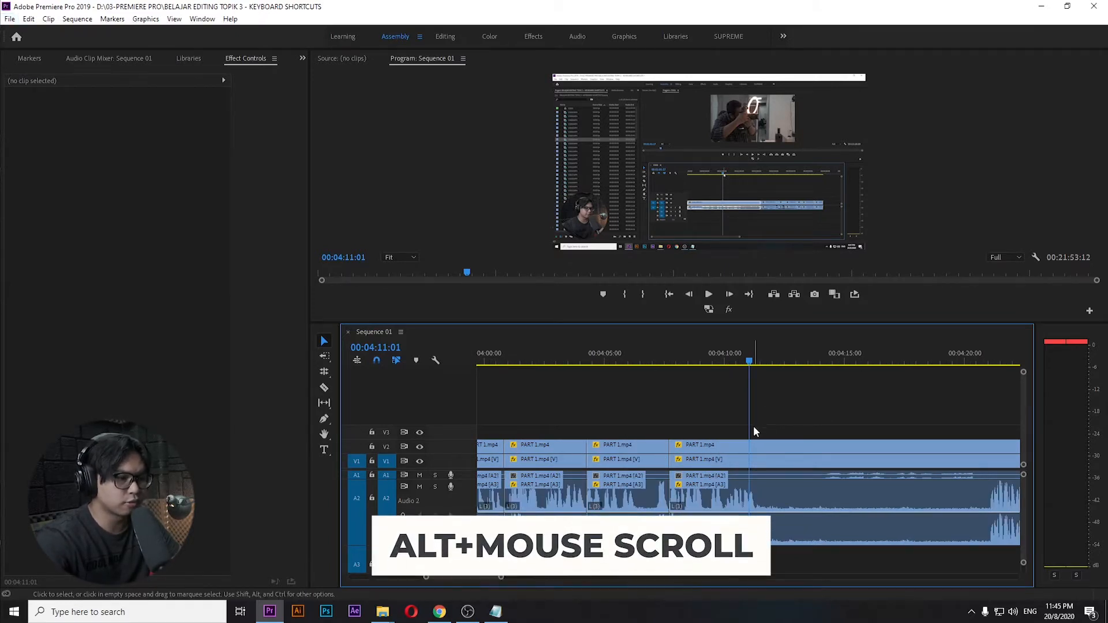
scroll(750, 414, up, 8)
scroll(623, 441, down, 8)
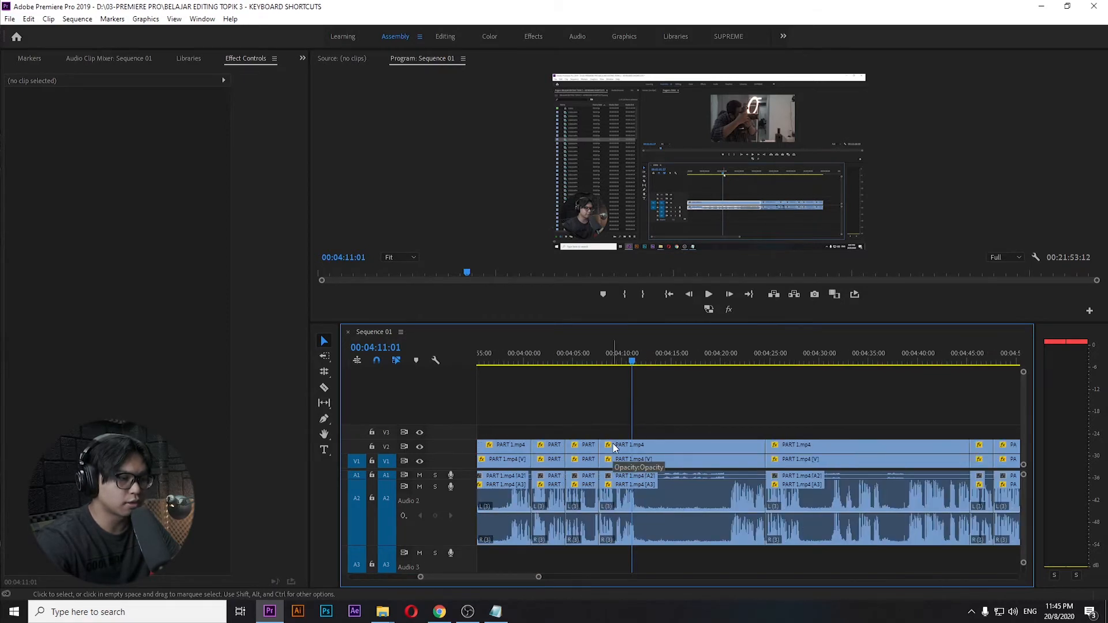
scroll(623, 445, up, 8)
scroll(697, 444, down, 8)
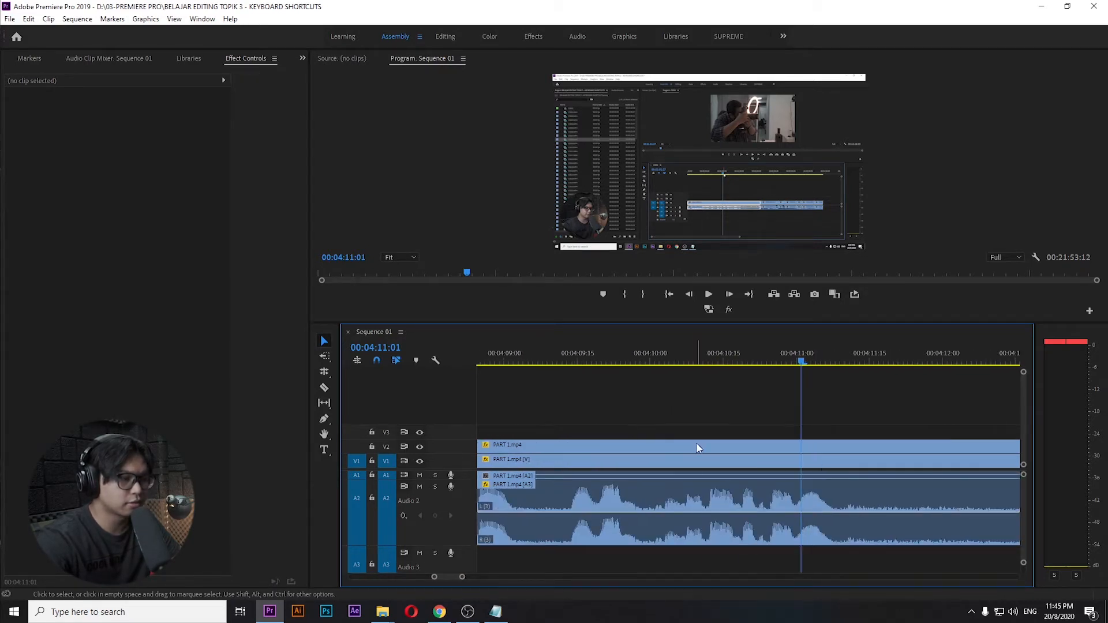
scroll(694, 444, down, 5)
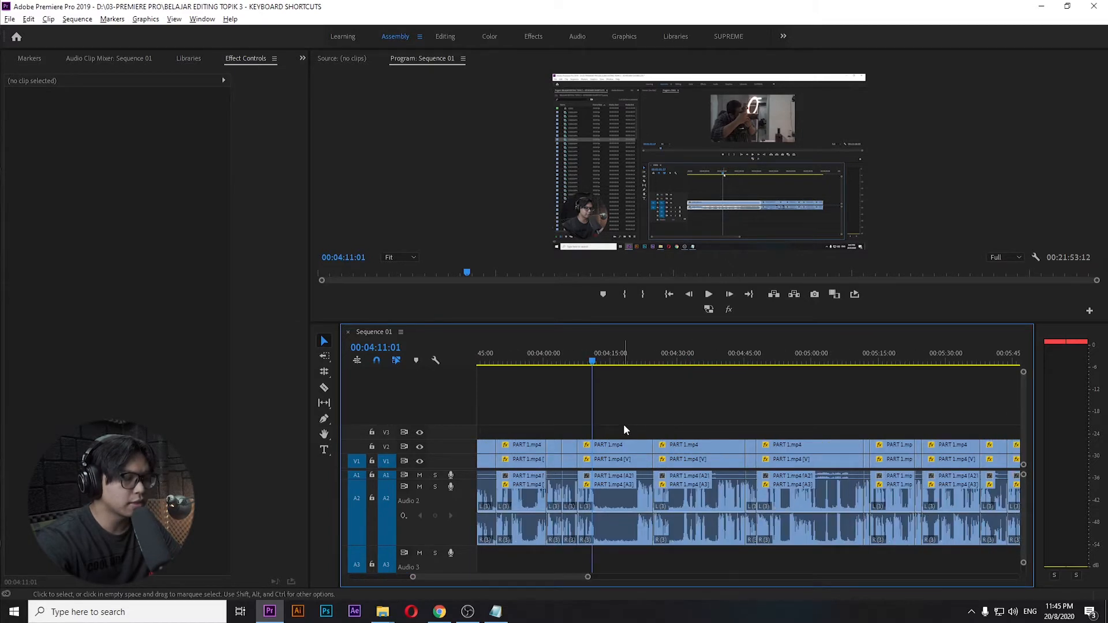
scroll(625, 426, down, 6)
scroll(626, 429, up, 8)
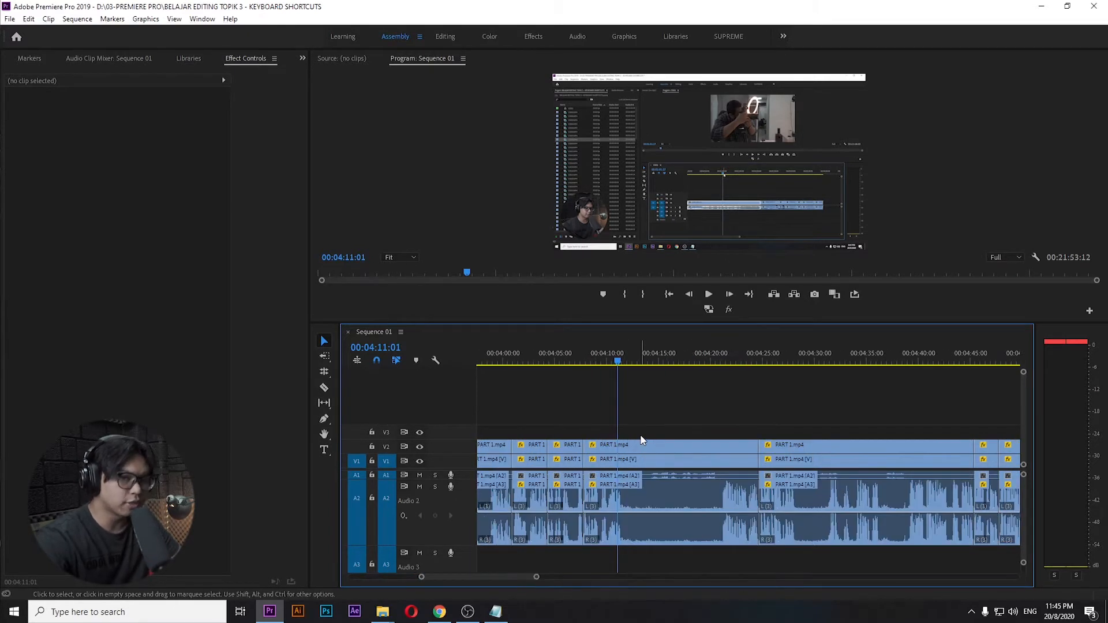
Select the PART 1.mp4 clip on V2 at the playhead, and toggle the V2 track output off and back on repeatedly
click(648, 449)
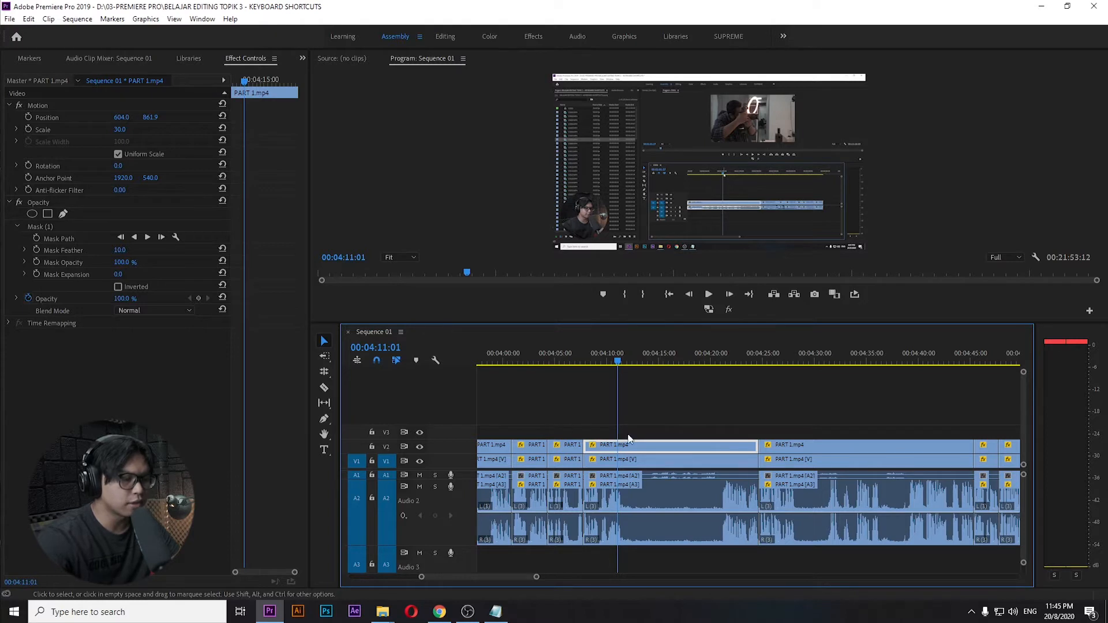
click(421, 448)
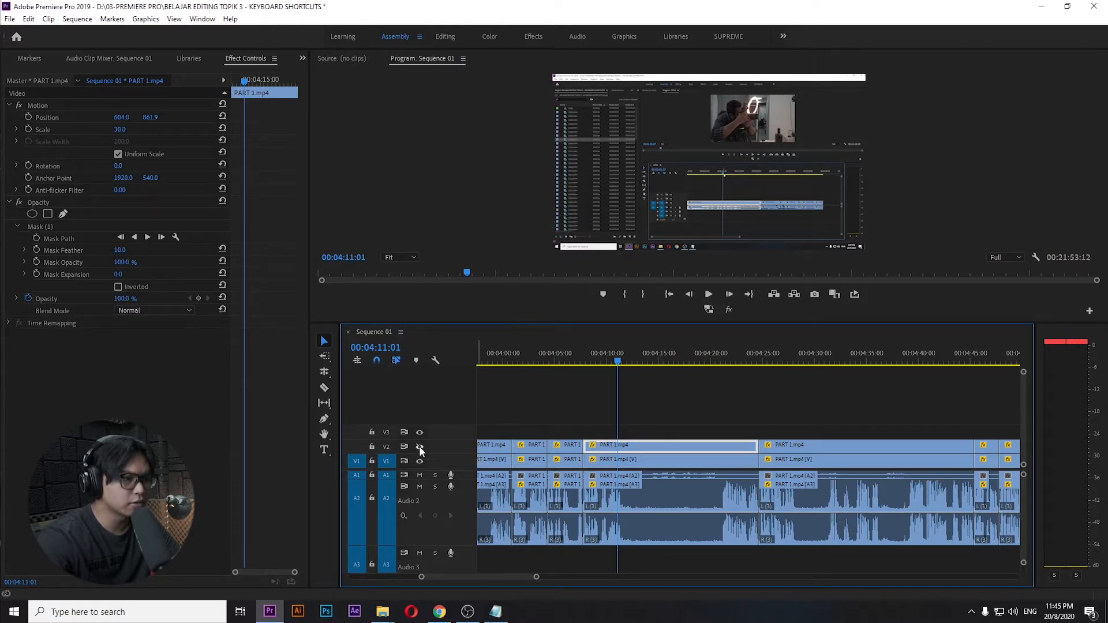
click(420, 449)
click(421, 449)
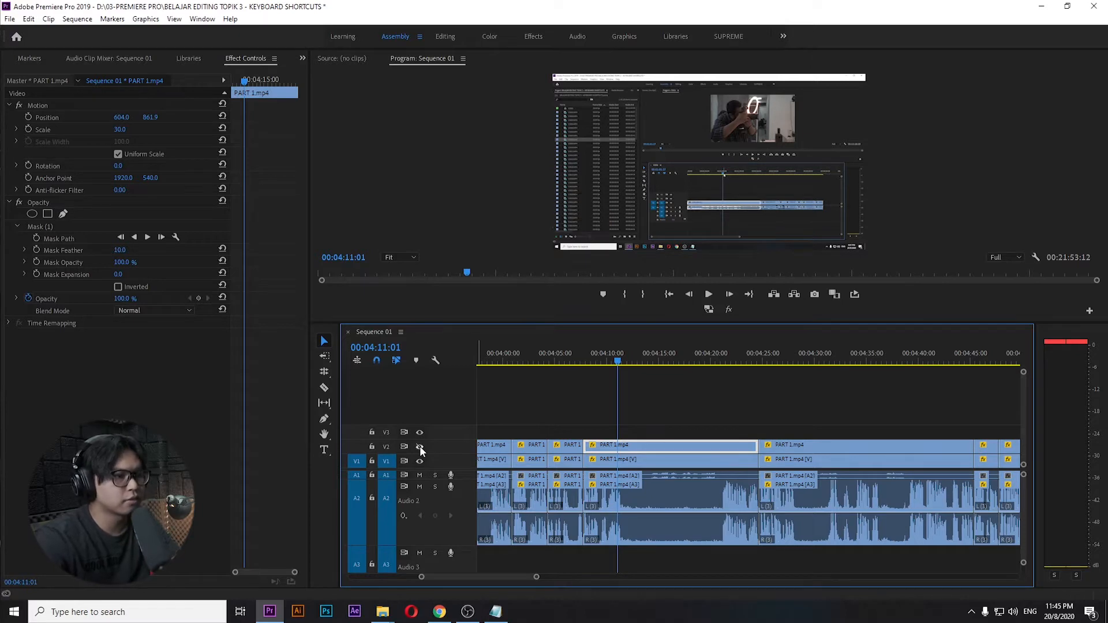
click(421, 448)
click(420, 449)
click(420, 448)
click(420, 449)
click(420, 449)
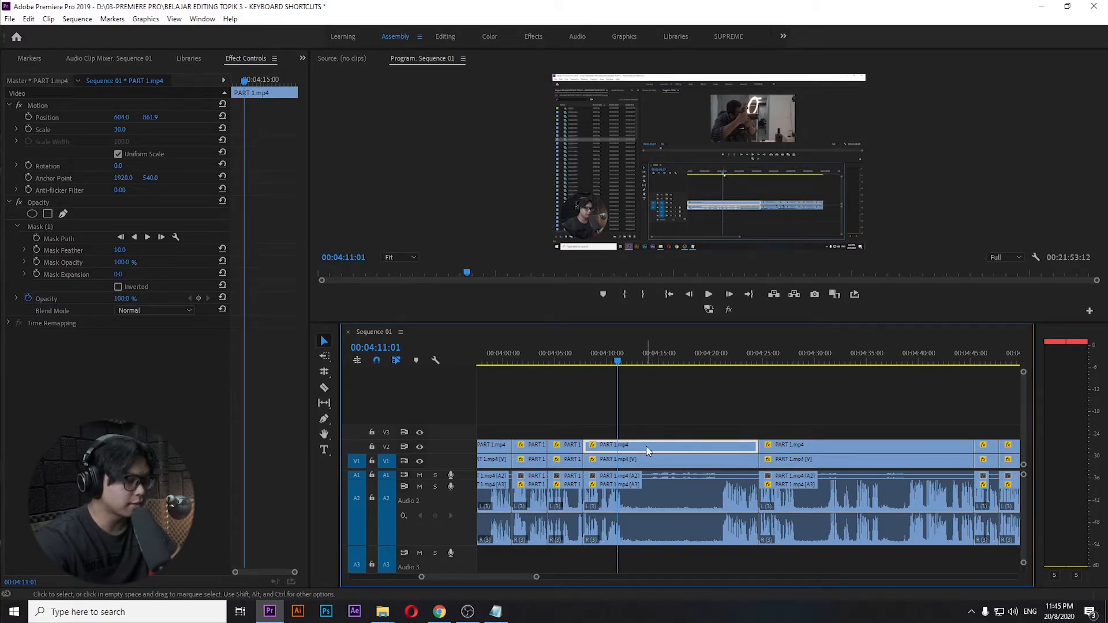
Toggle the selected PART 1.mp4 clip on V2 between disabled and enabled several times
key(shift+e)
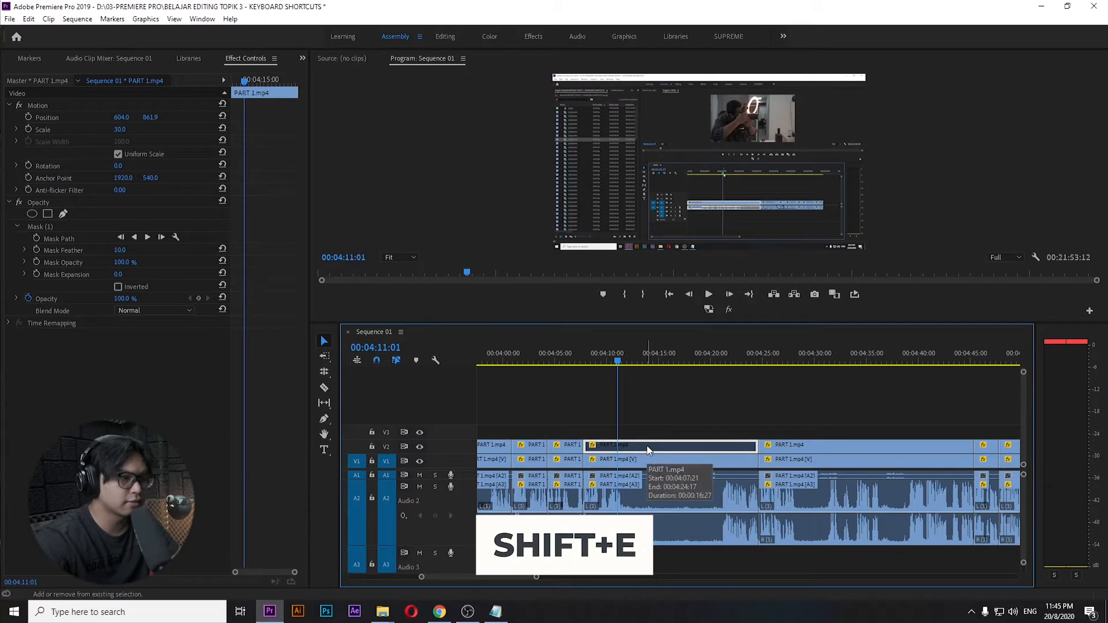
key(shift+e)
key(shift+e)
key(shift+e)
key(shift+e)
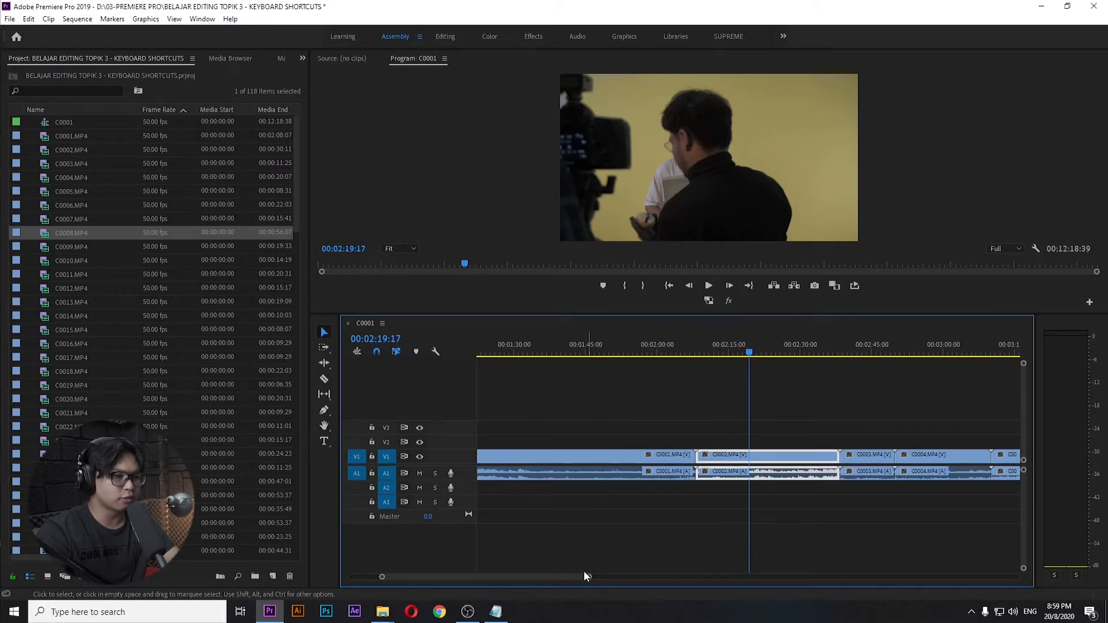
Scroll the C0001 timeline horizontally forward to the C0007.MP4 clip and back to the C0002.MP4 clip
drag(539, 578, 507, 567)
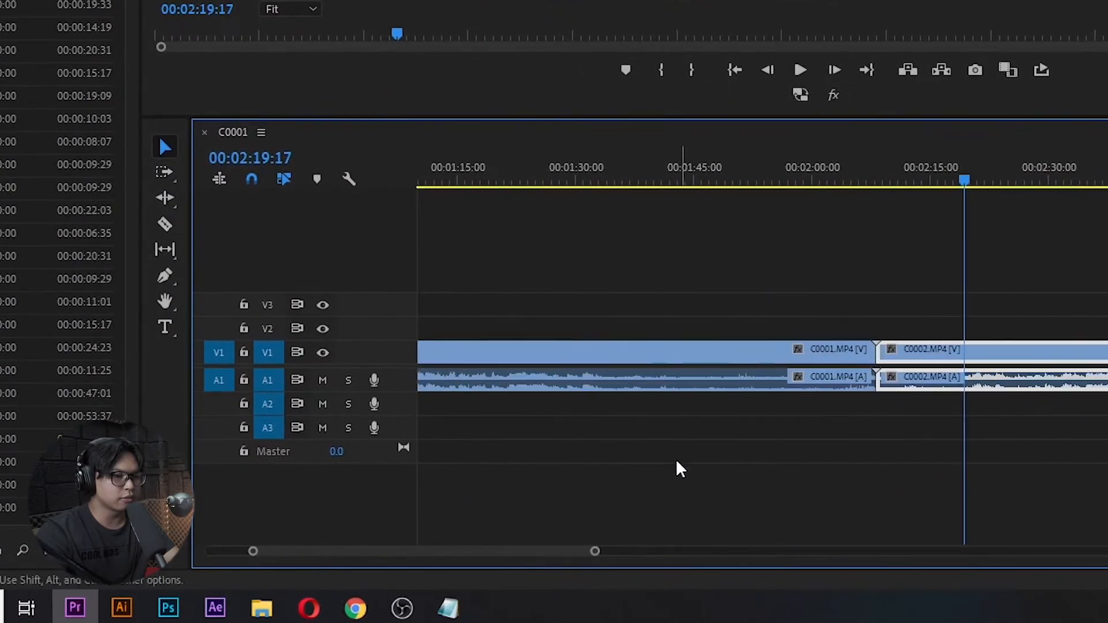
scroll(675, 313, down, 6)
scroll(674, 314, down, 2)
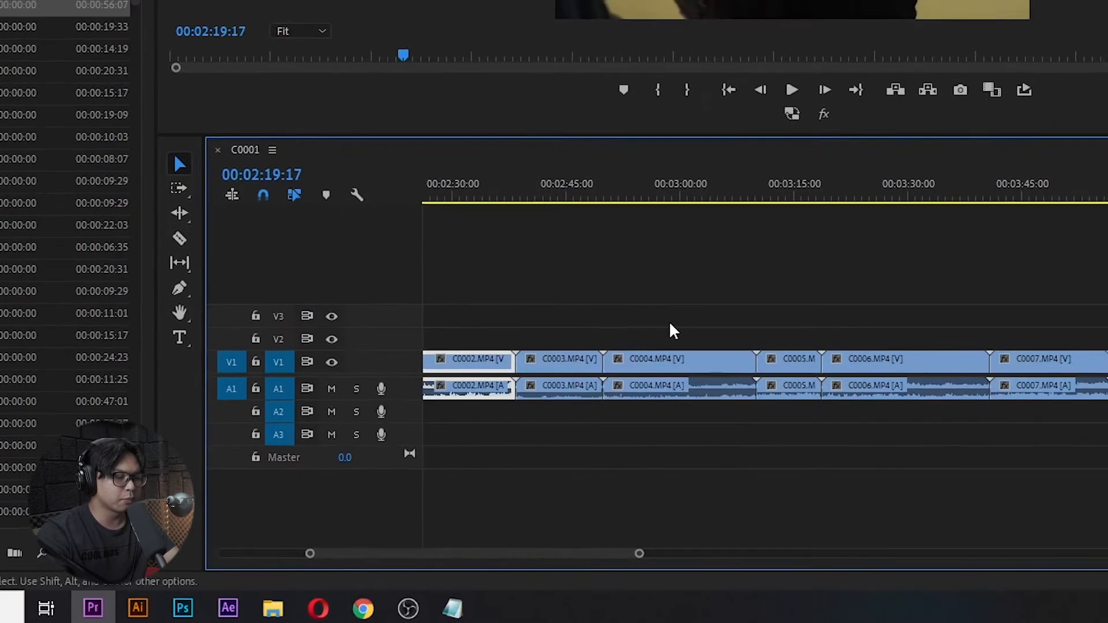
scroll(598, 341, up, 6)
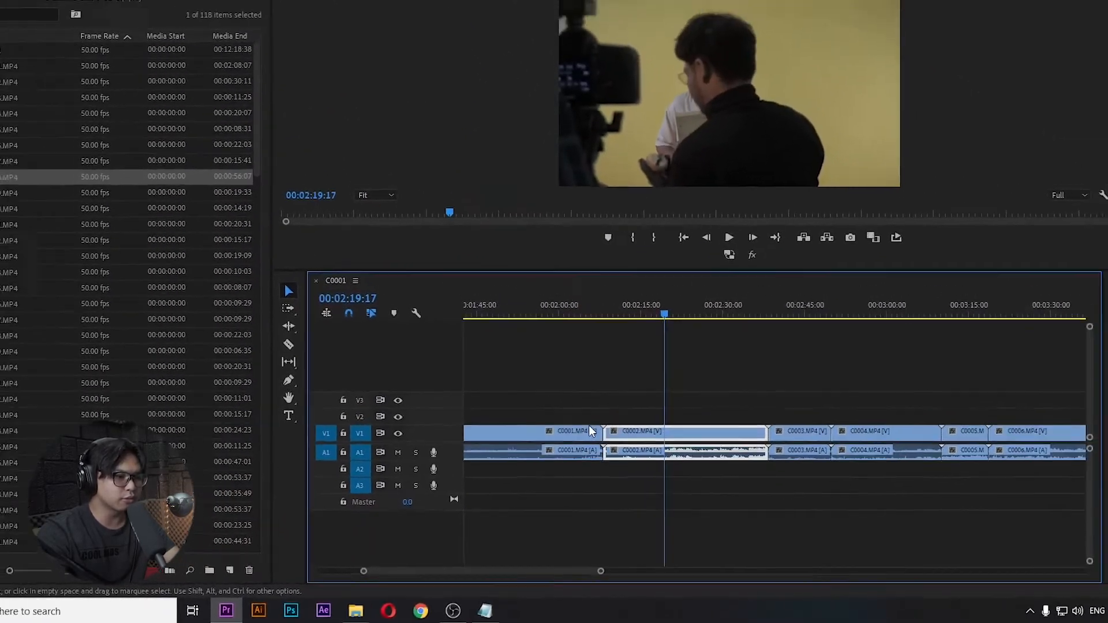
scroll(588, 430, up, 2)
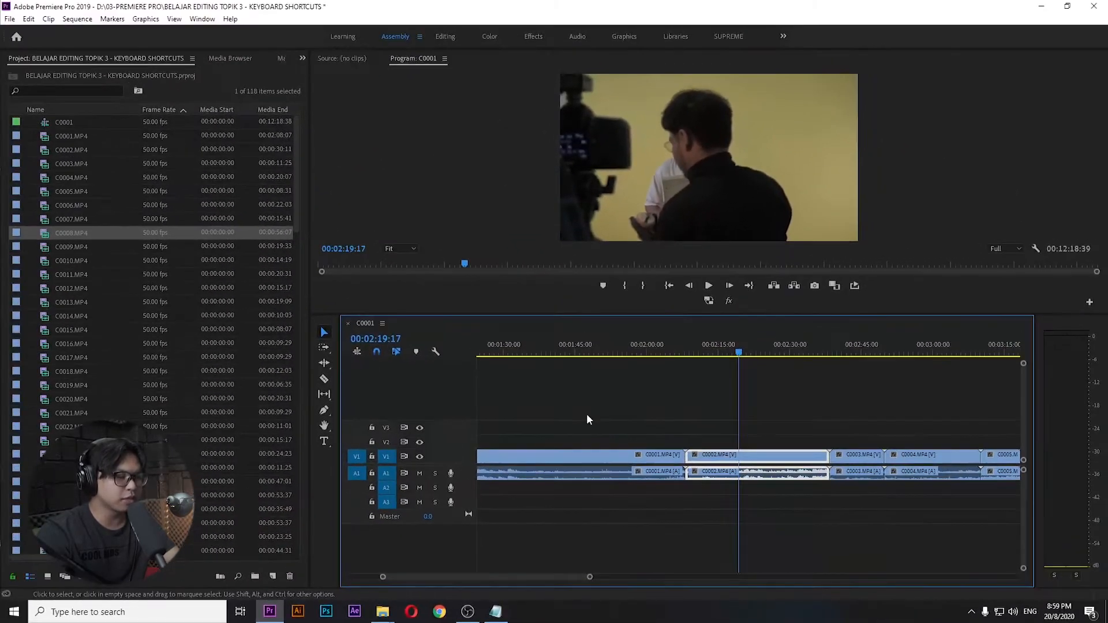
In the Timeline preferences, switch Timeline Mouse Scrolling to Vertical, set it back to Horizontal, and apply the preferences
click(28, 19)
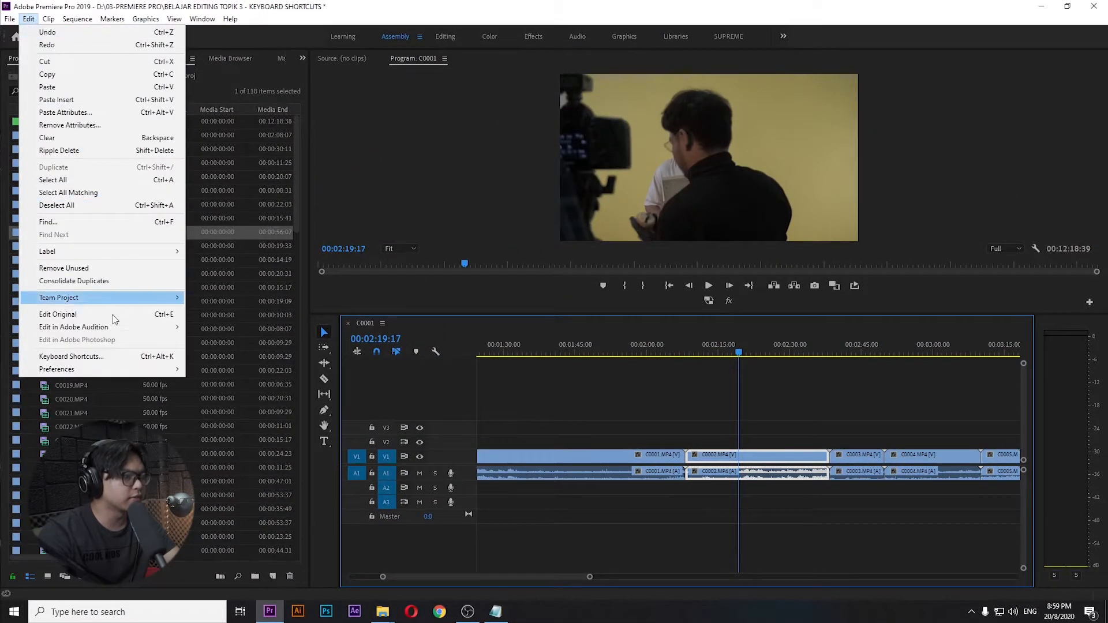
mouse_move(156, 372)
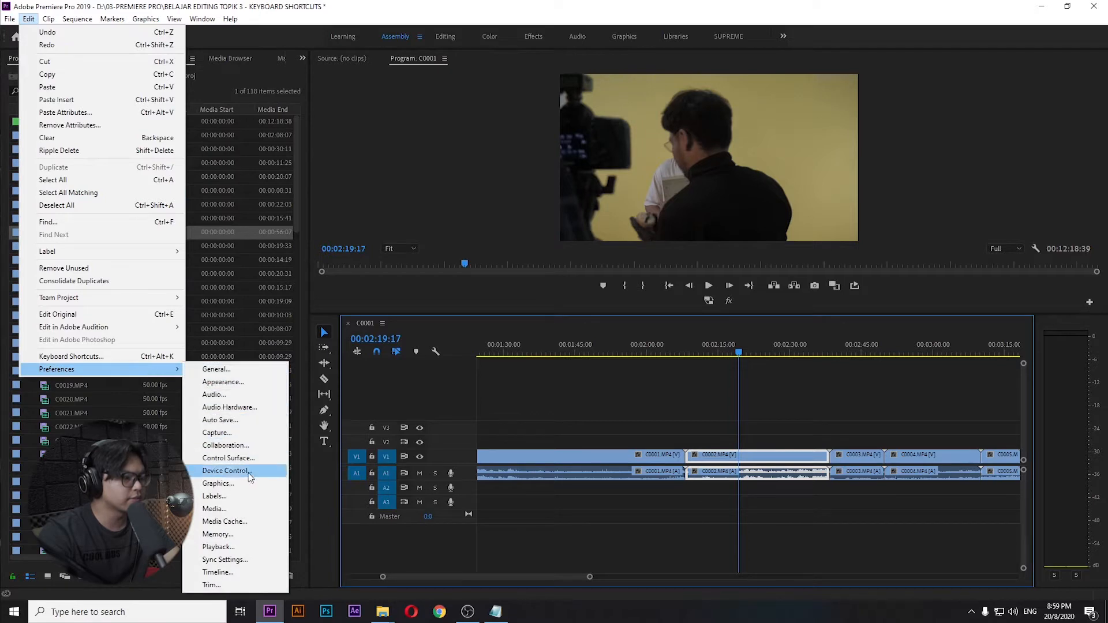
click(234, 573)
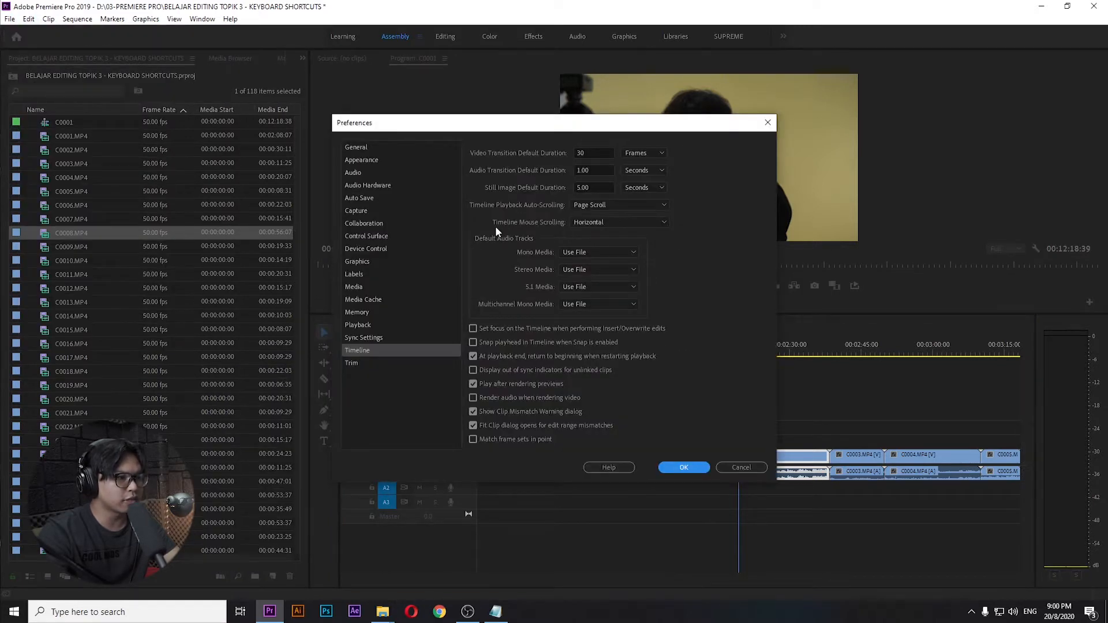
click(601, 220)
click(602, 244)
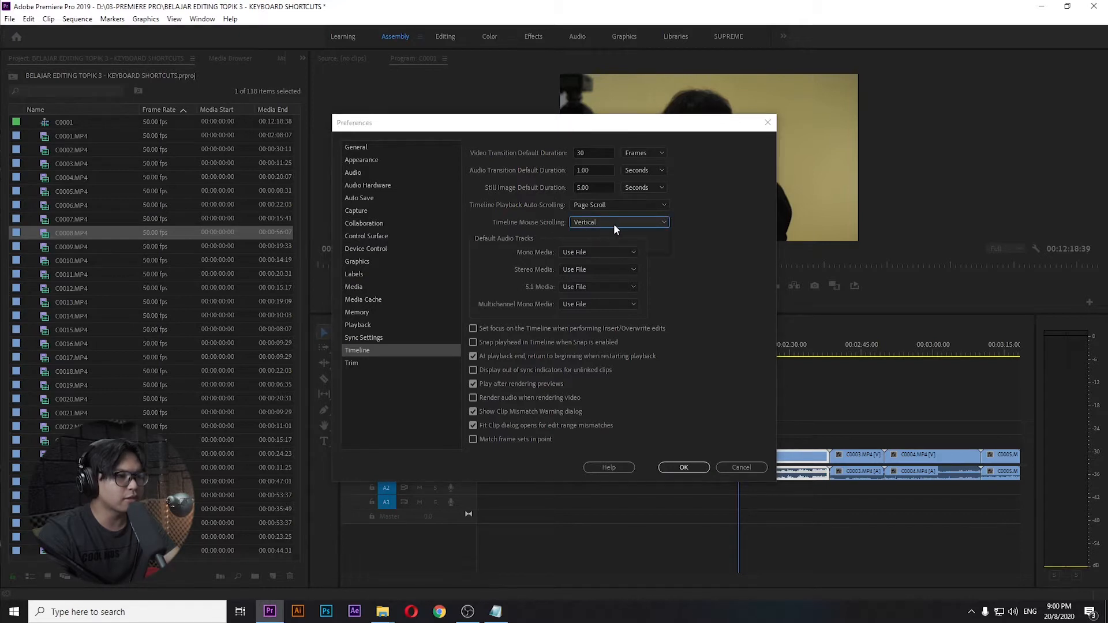
click(614, 224)
click(608, 235)
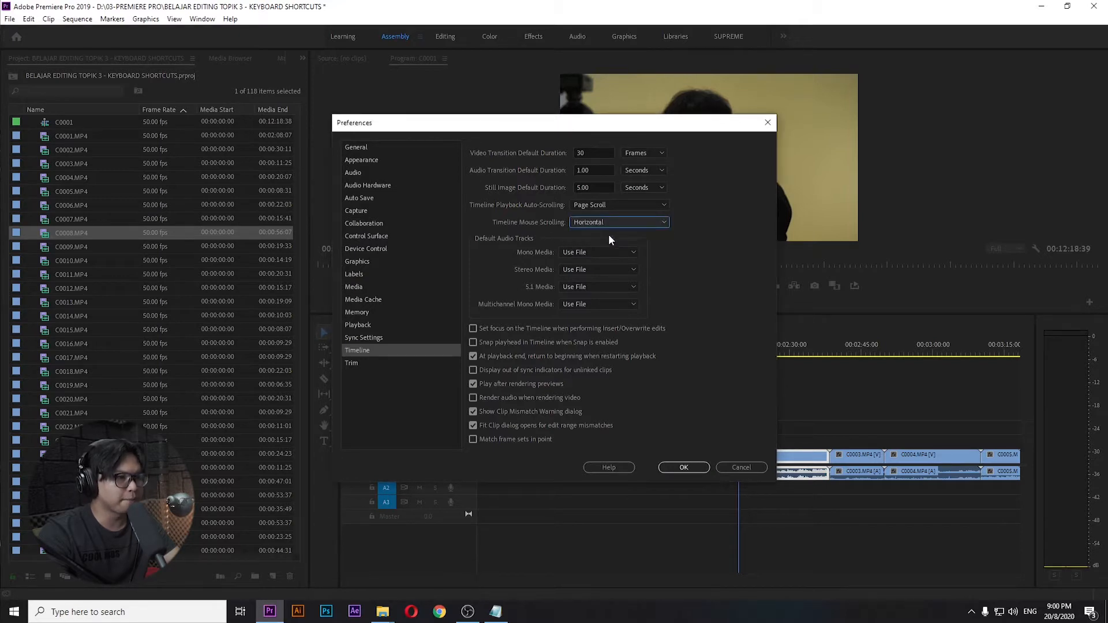
click(684, 468)
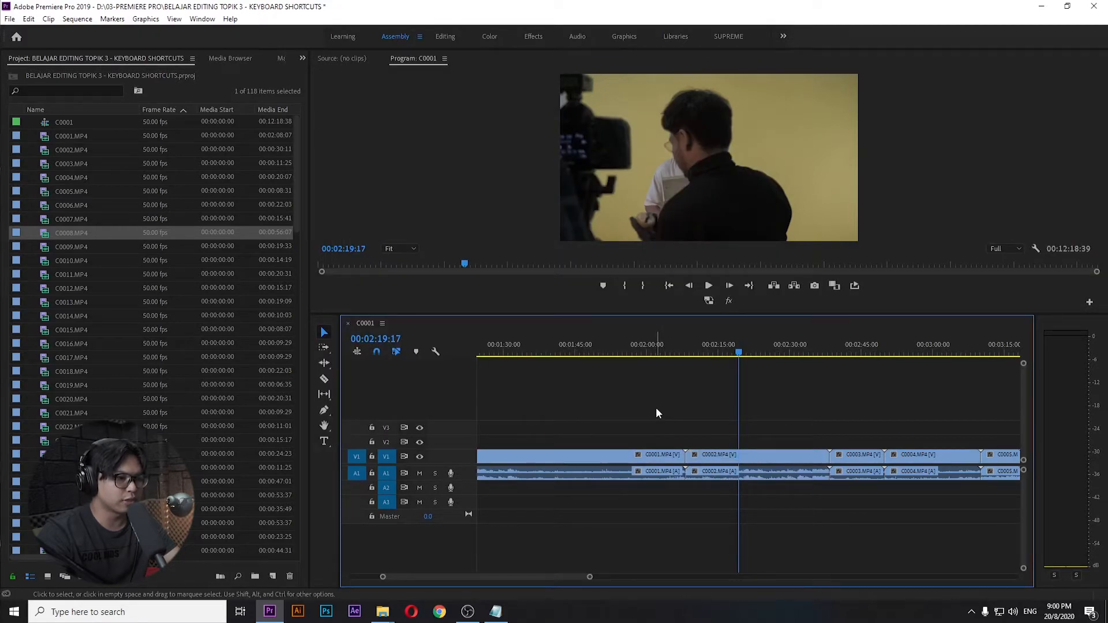
Return the playhead to the start of the C0001 sequence and zoom the timeline out to show all its clips
scroll(655, 407, down, 5)
scroll(651, 415, up, 8)
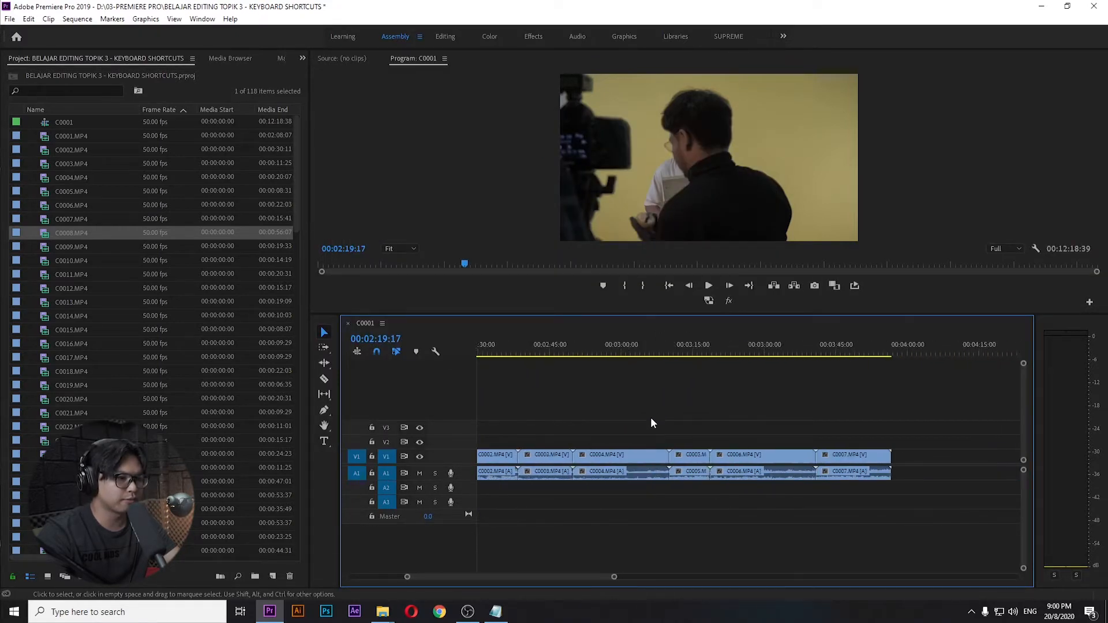
key(Home)
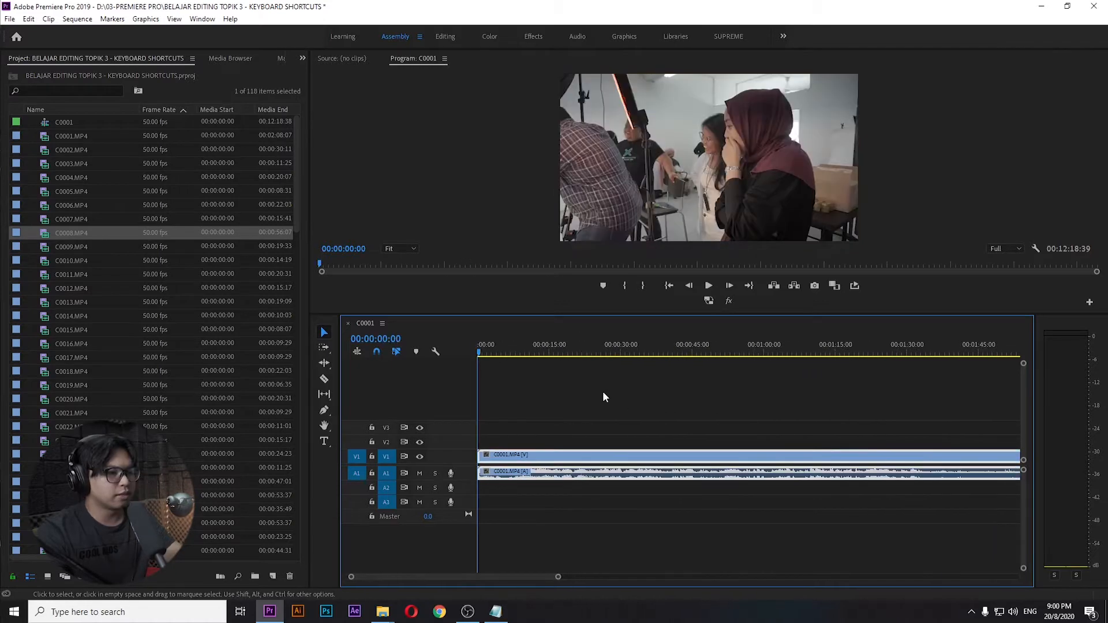
key(minus)
key(minus)
key(minus)
key(minus)
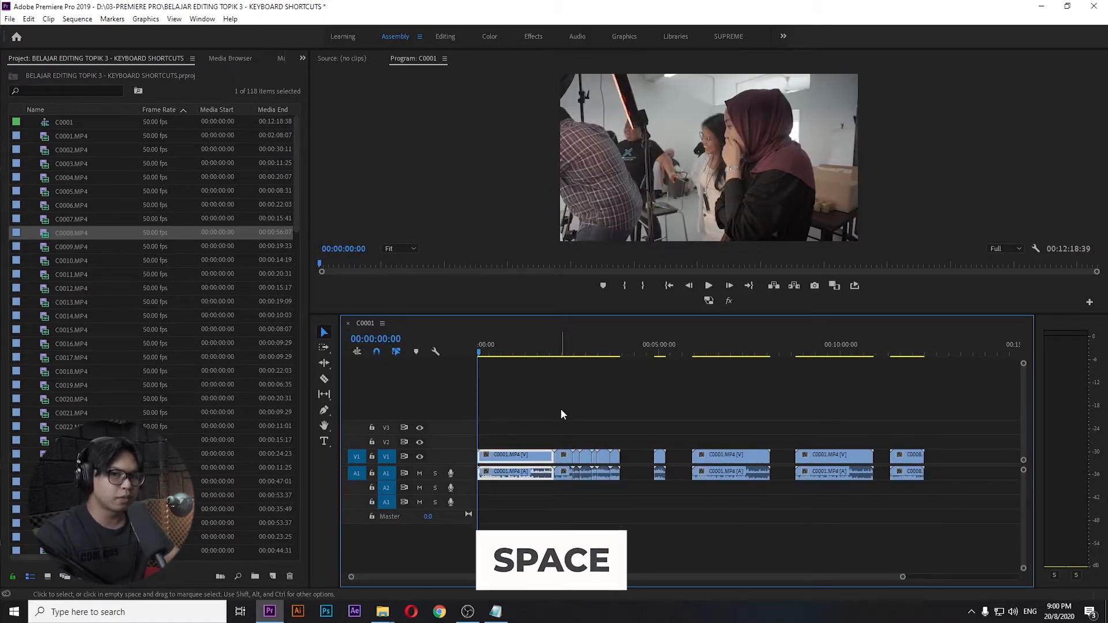
Play the sequence from its start to 00:00:03:20, and move the playhead to 00:01:01:27 in the first C0001.MP4 clip
key(space)
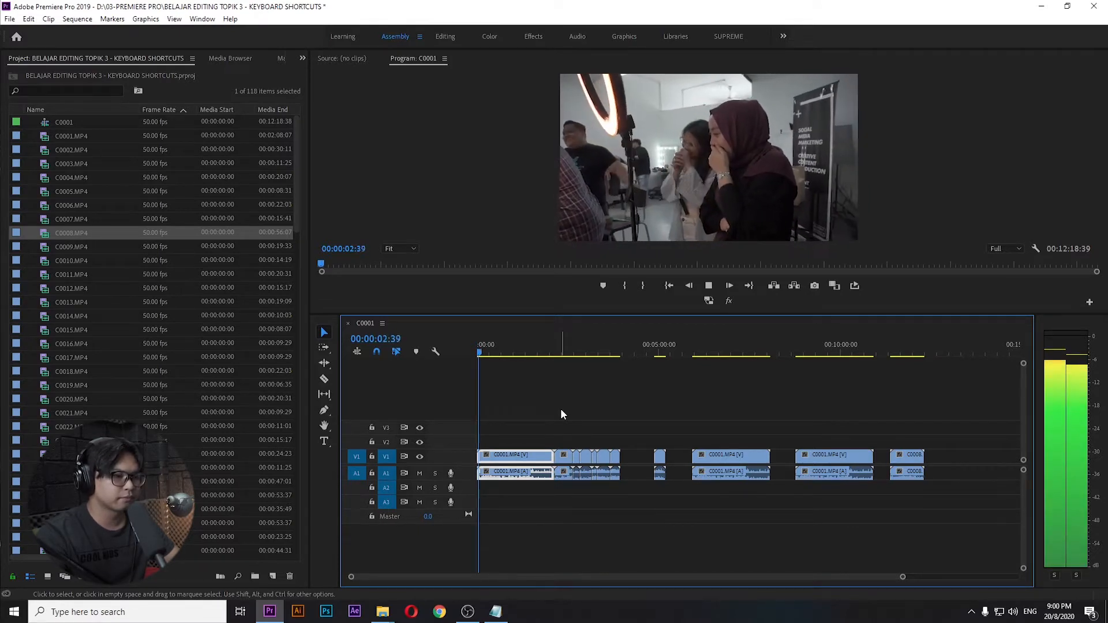
key(space)
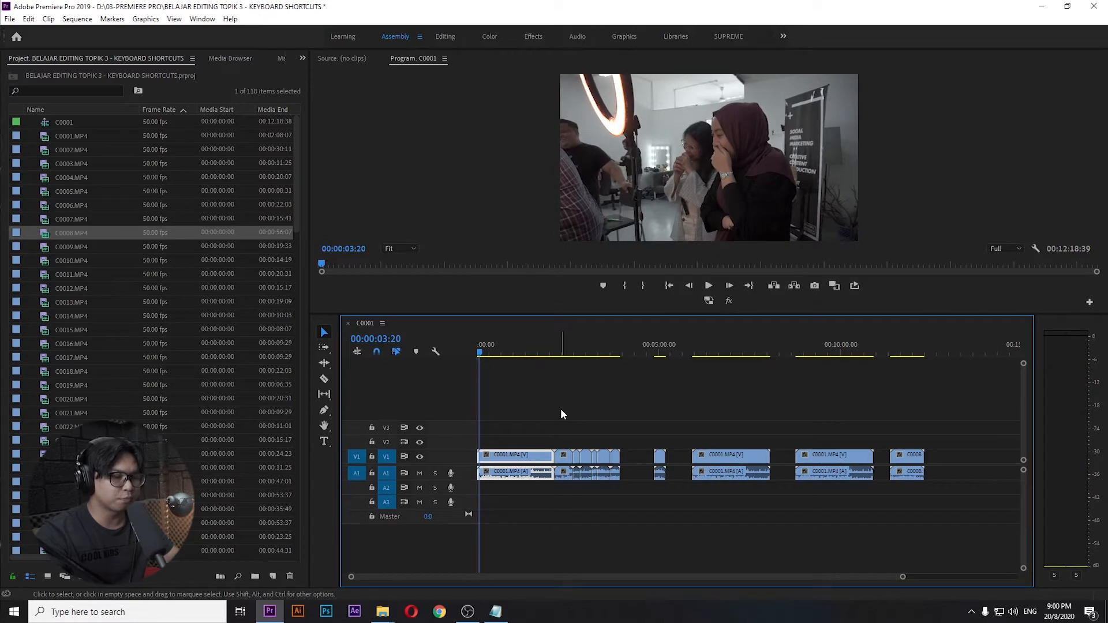
key(=)
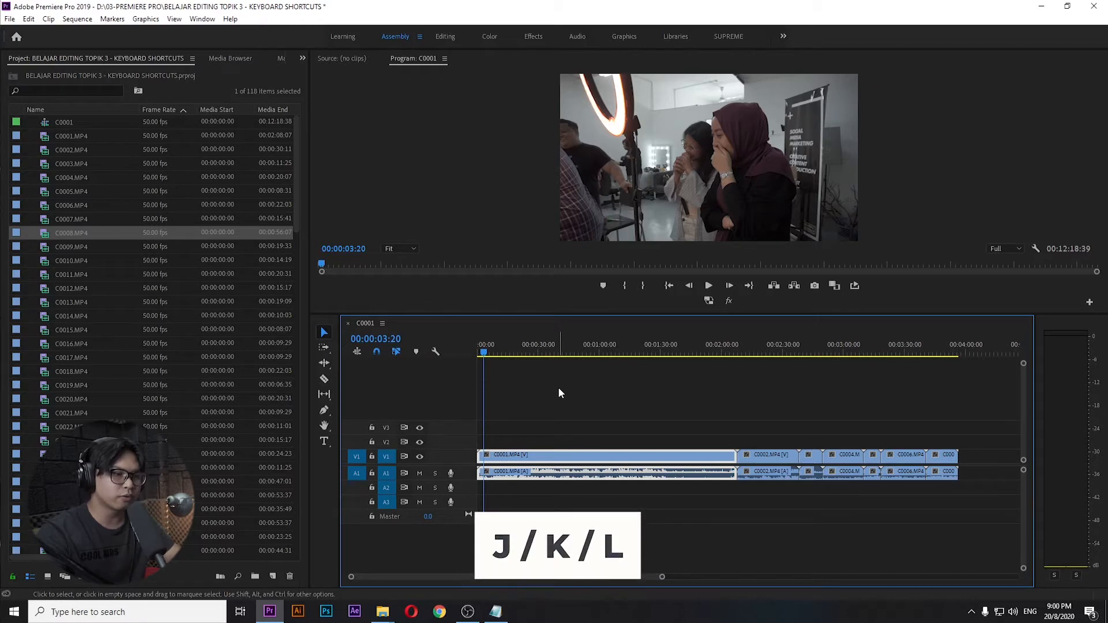
click(604, 353)
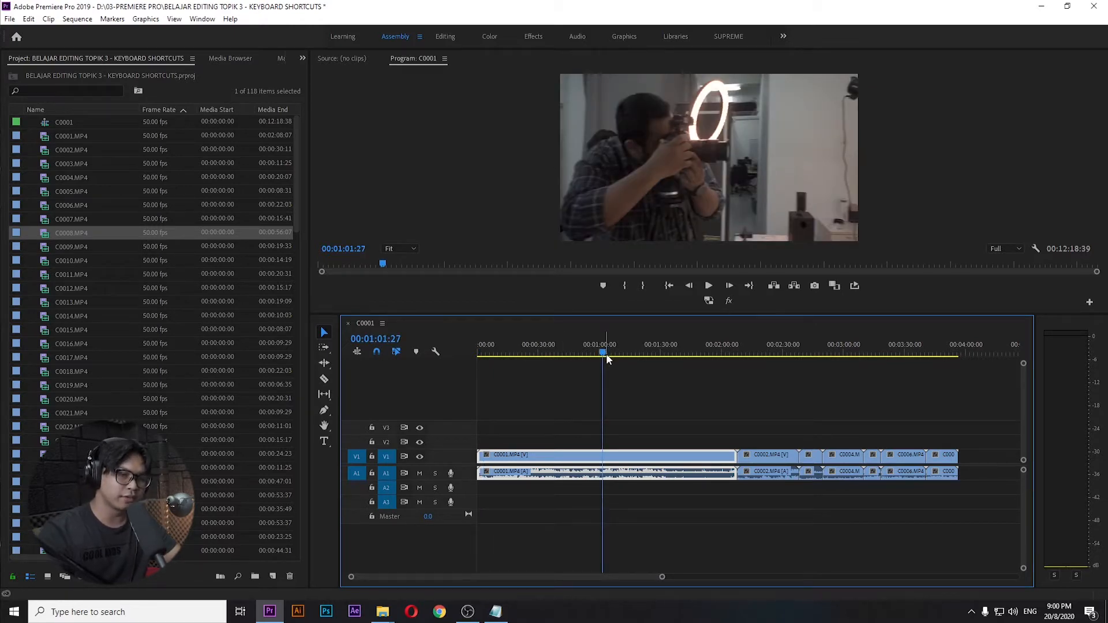
Shuttle the C0001 sequence forward and in reverse from 00:01:01:27, stop it, play forward again and stop at 00:00:48:46
key(l)
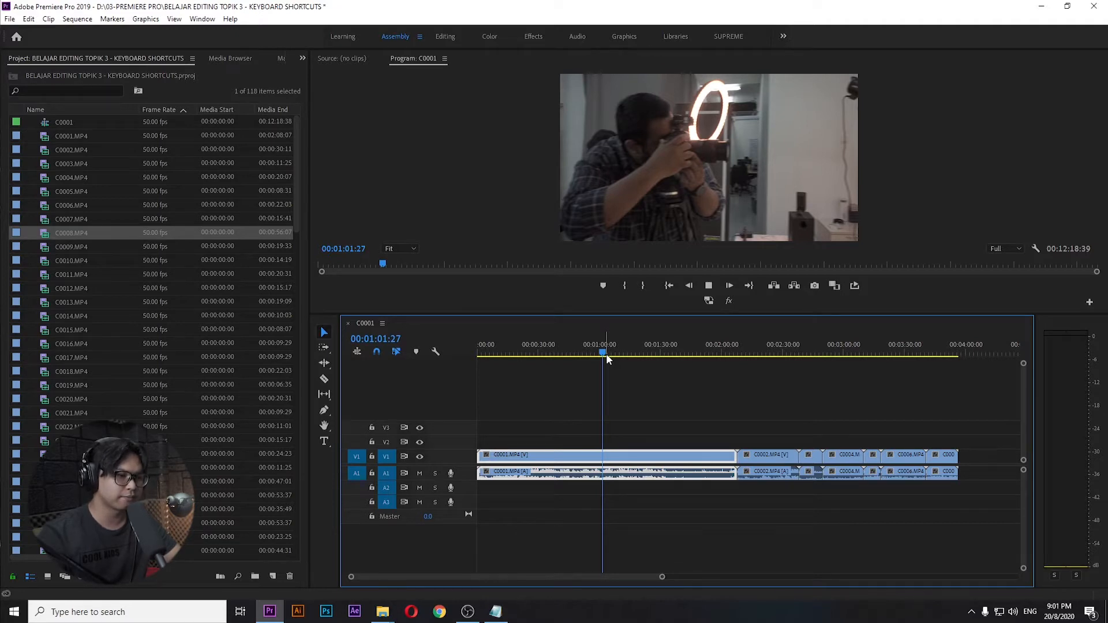
key(j)
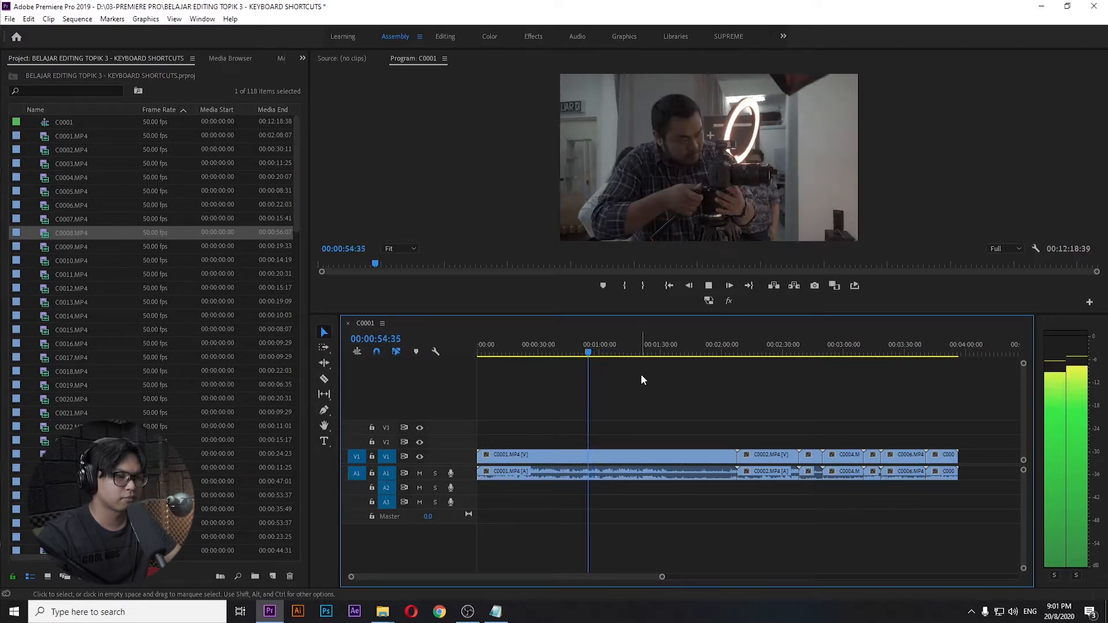
key(k)
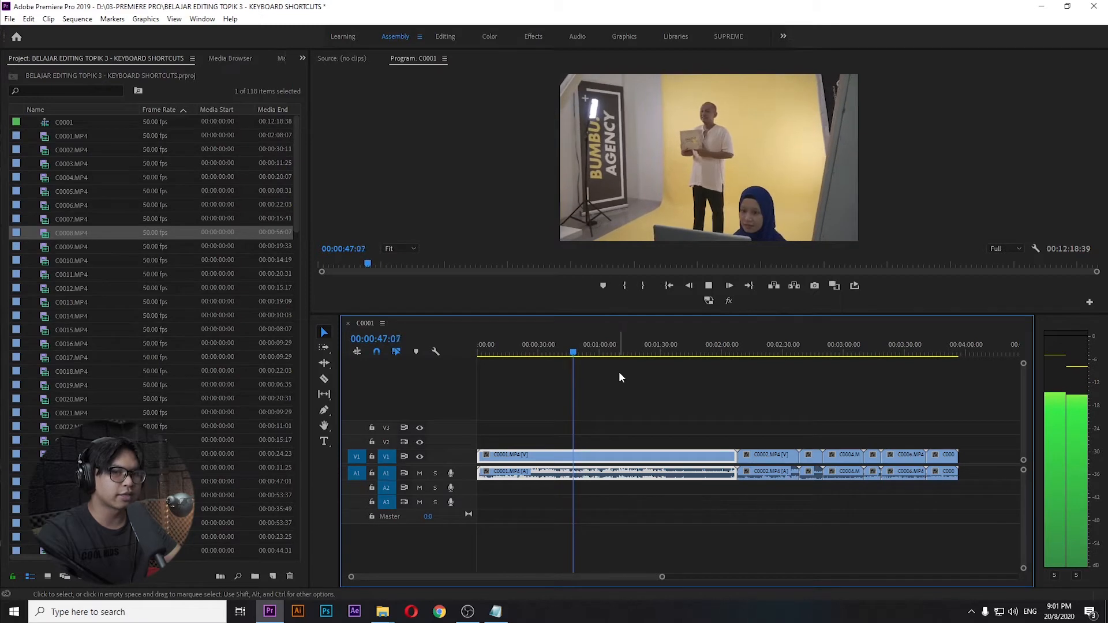
key(k)
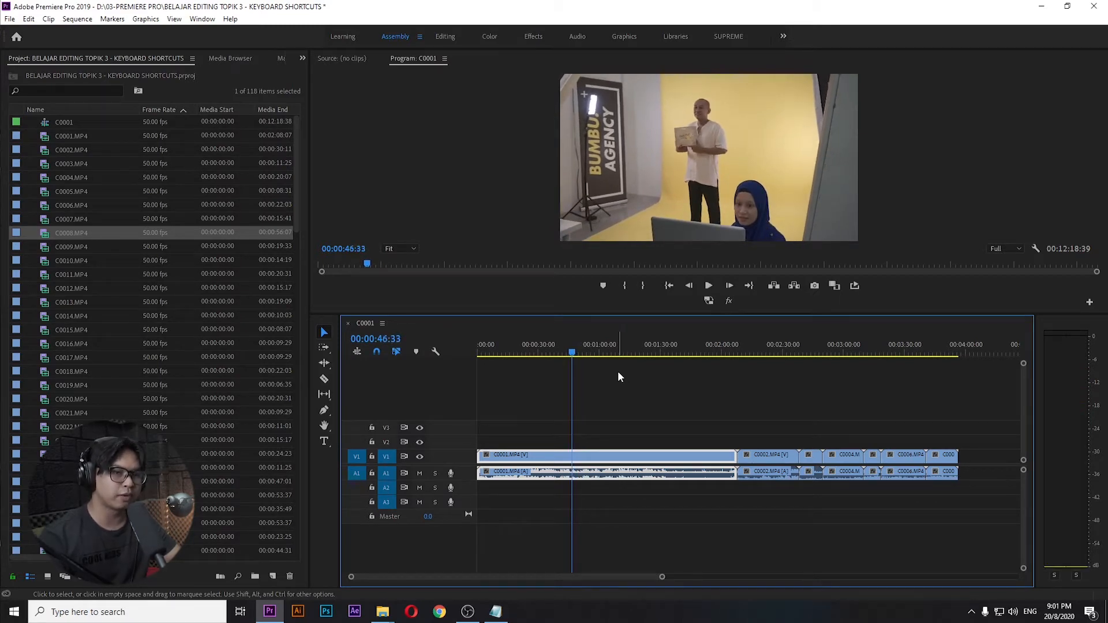
key(l)
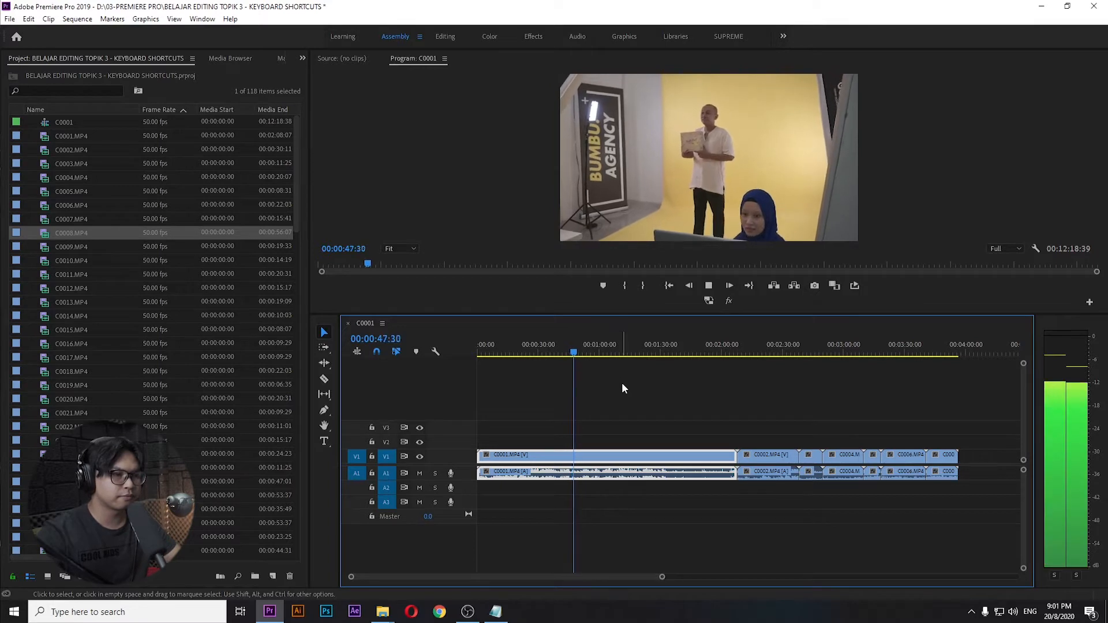
key(k)
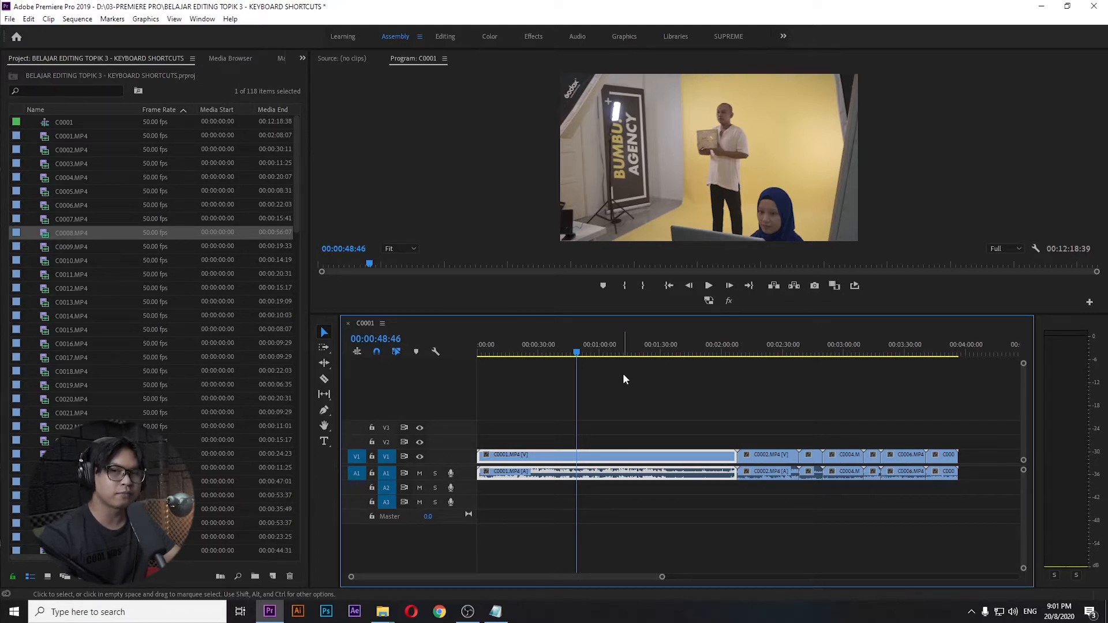
Play the sequence and pause at 00:00:51:00, resume playback, speed it up and stop at 00:01:23:01
key(space)
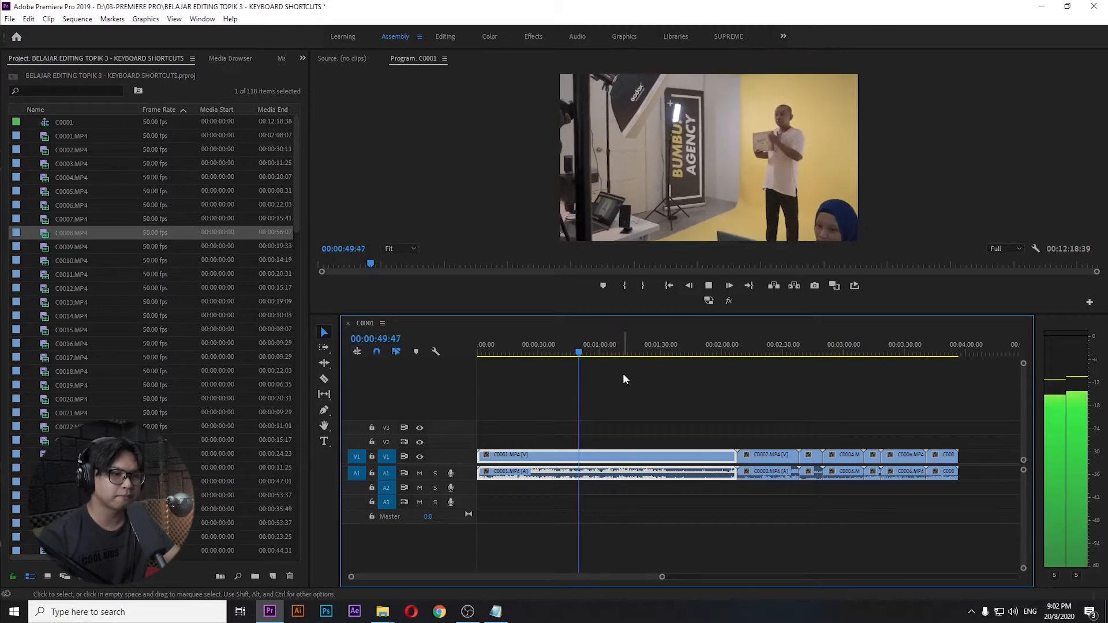
key(space)
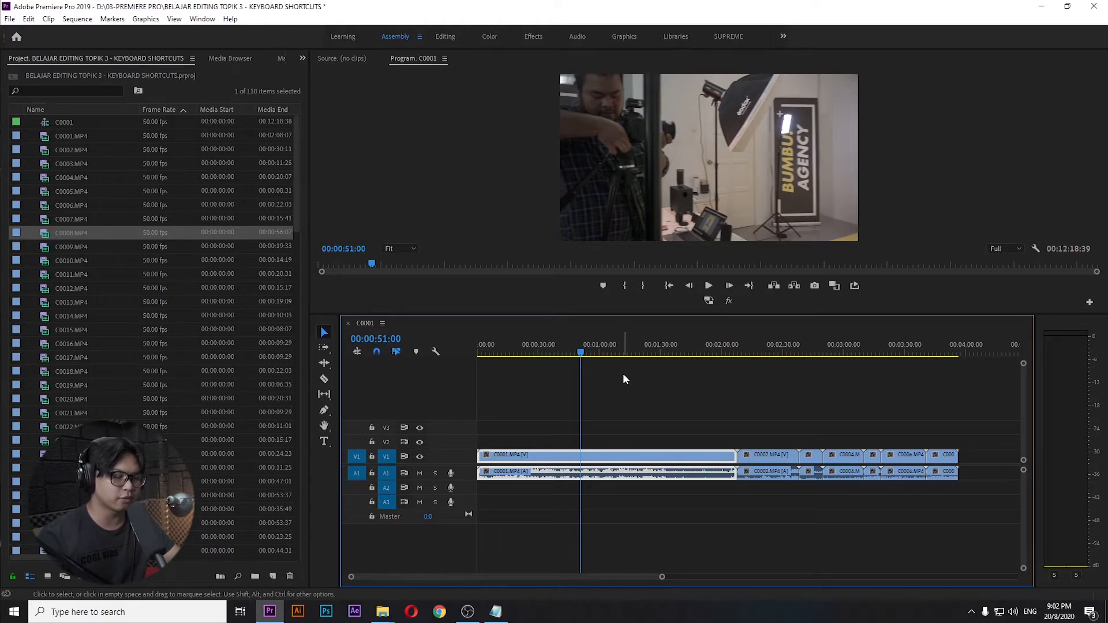
key(space)
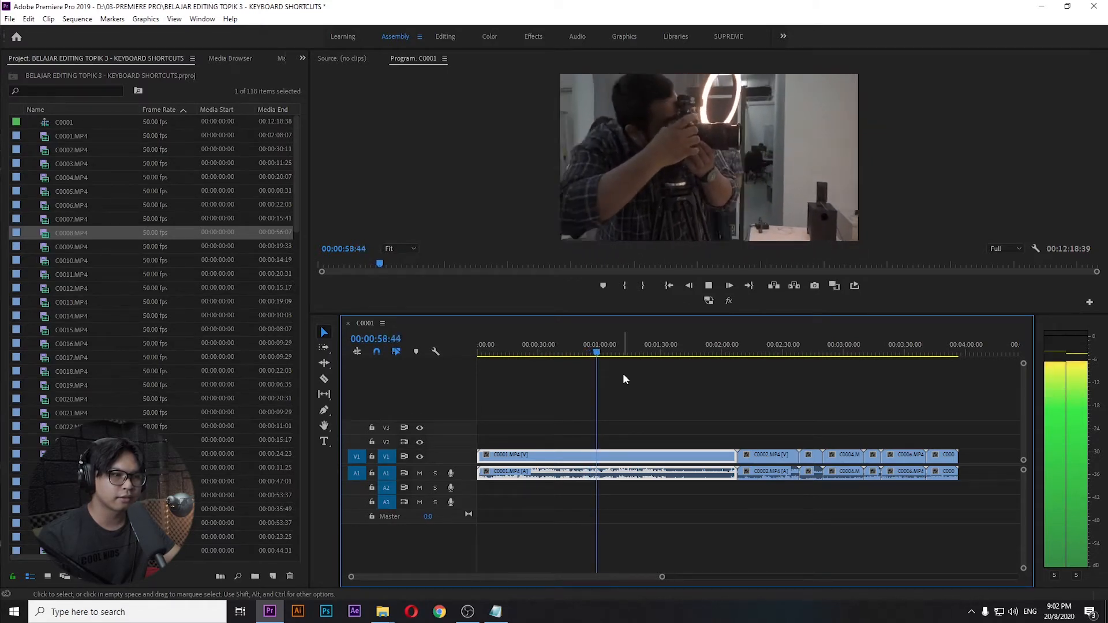
key(l)
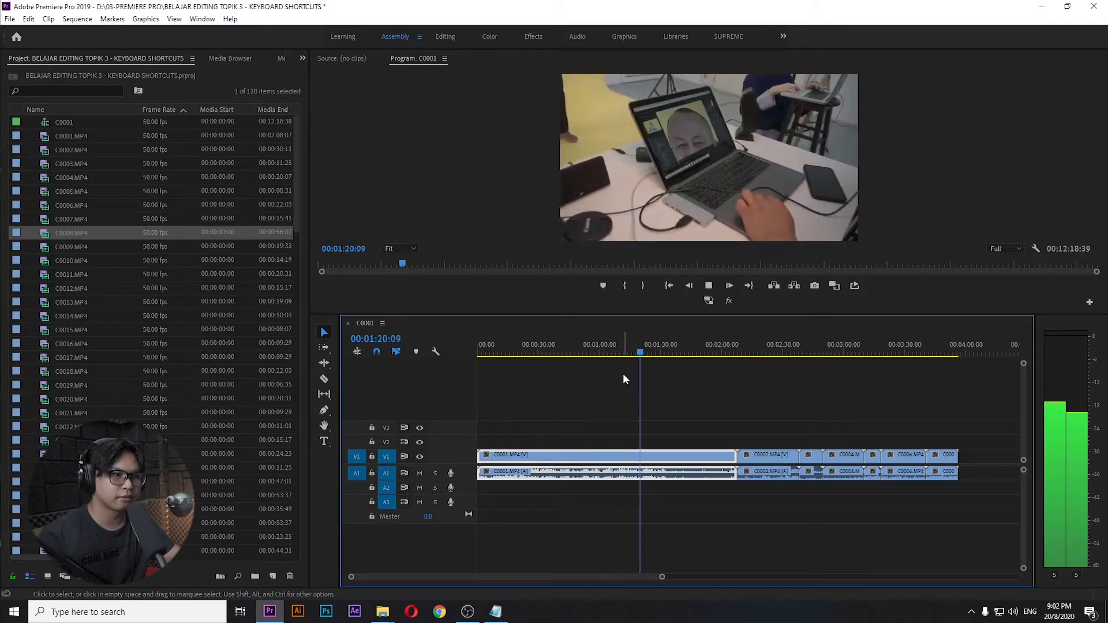
key(k)
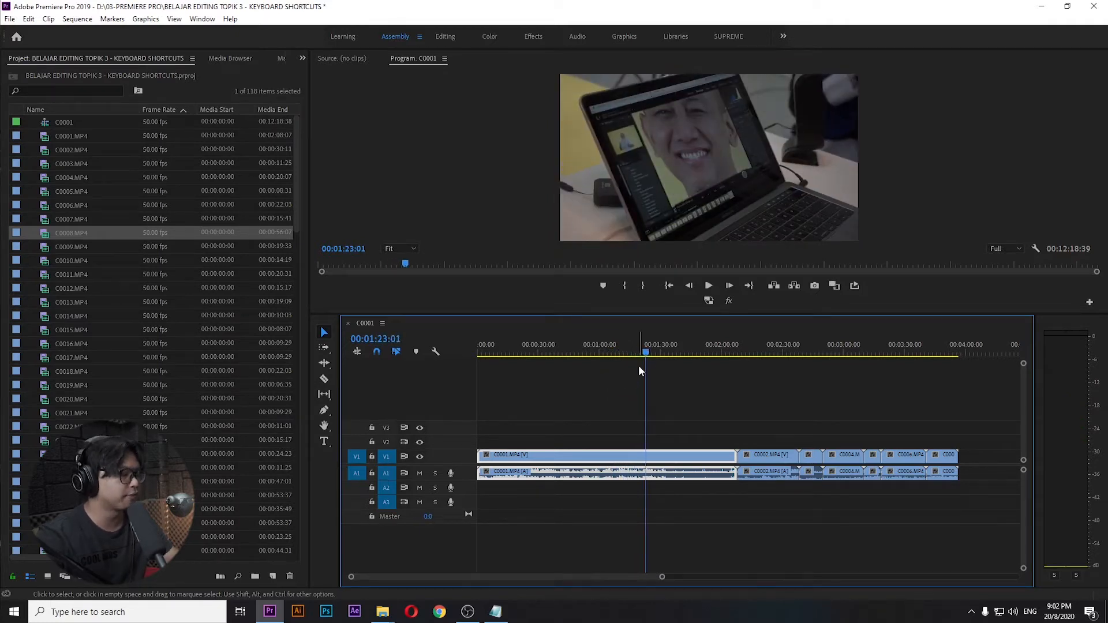
Move the playhead to 00:01:31:21 in the first C0001.MP4 clip and zoom the timeline in to single-frame level
key(equal)
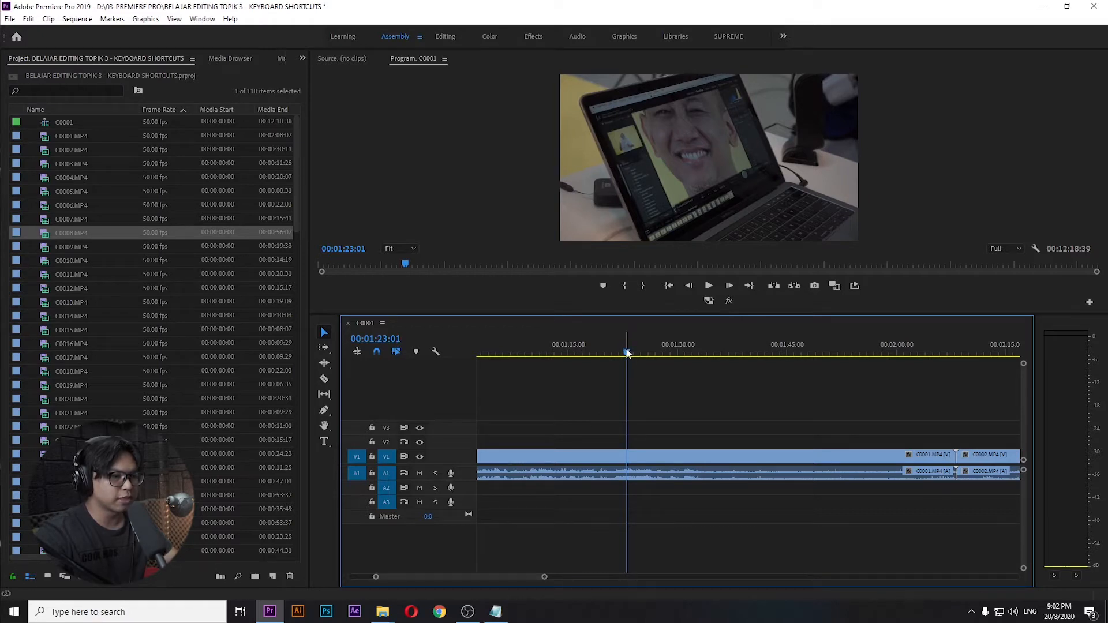
key(minus)
key(minus)
key(minus)
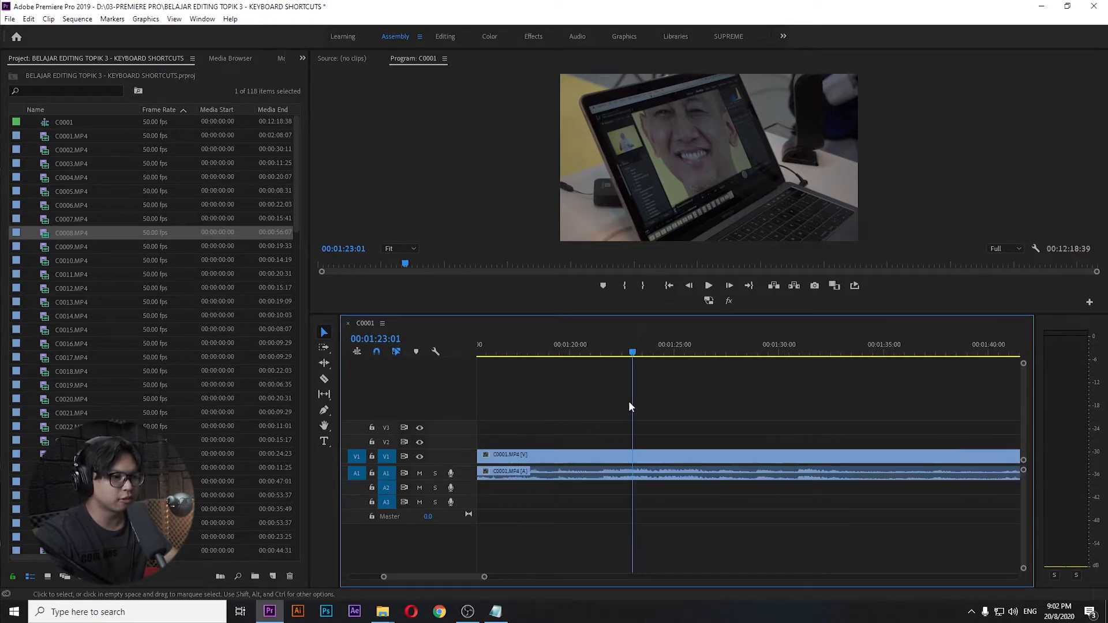
key(equal)
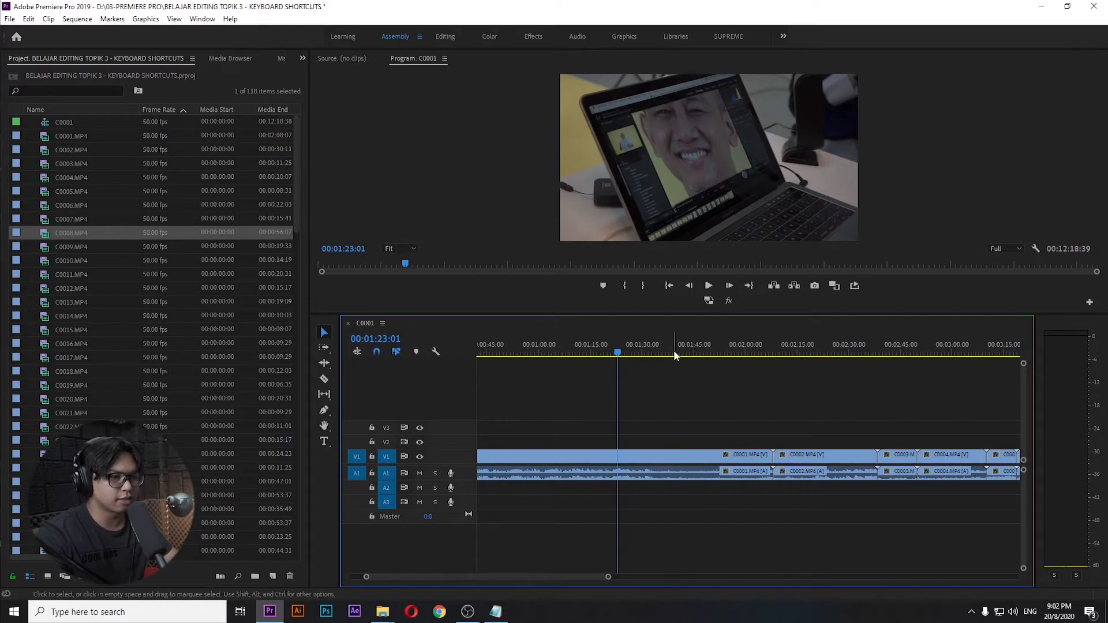
click(648, 353)
key(equal)
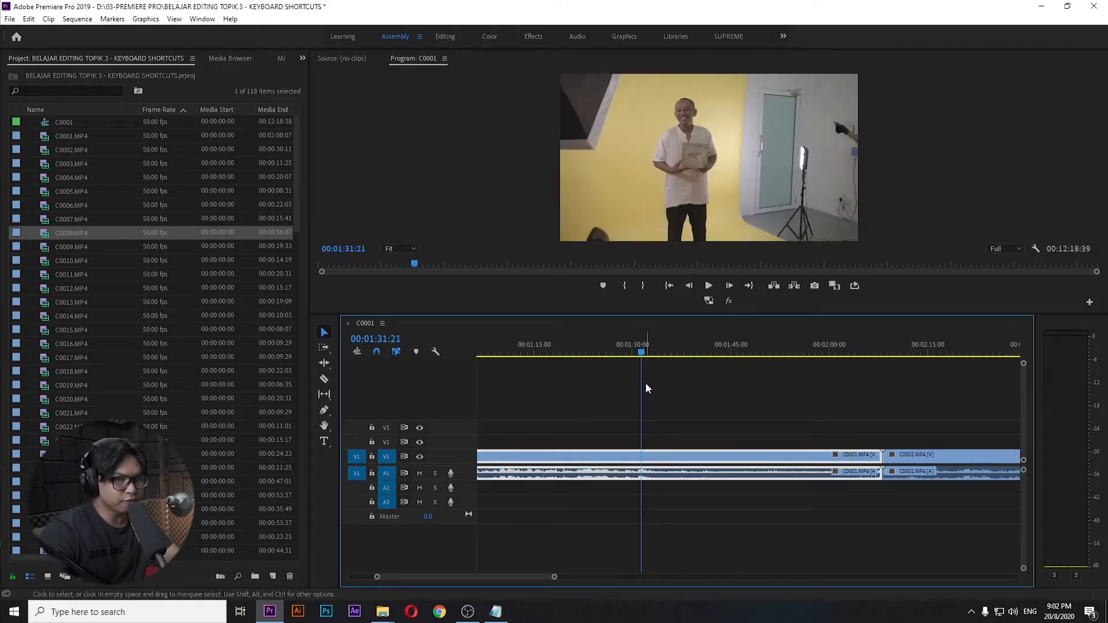
key(equal)
key(equal)
key(equal)
key(equal)
key(equal)
key(equal)
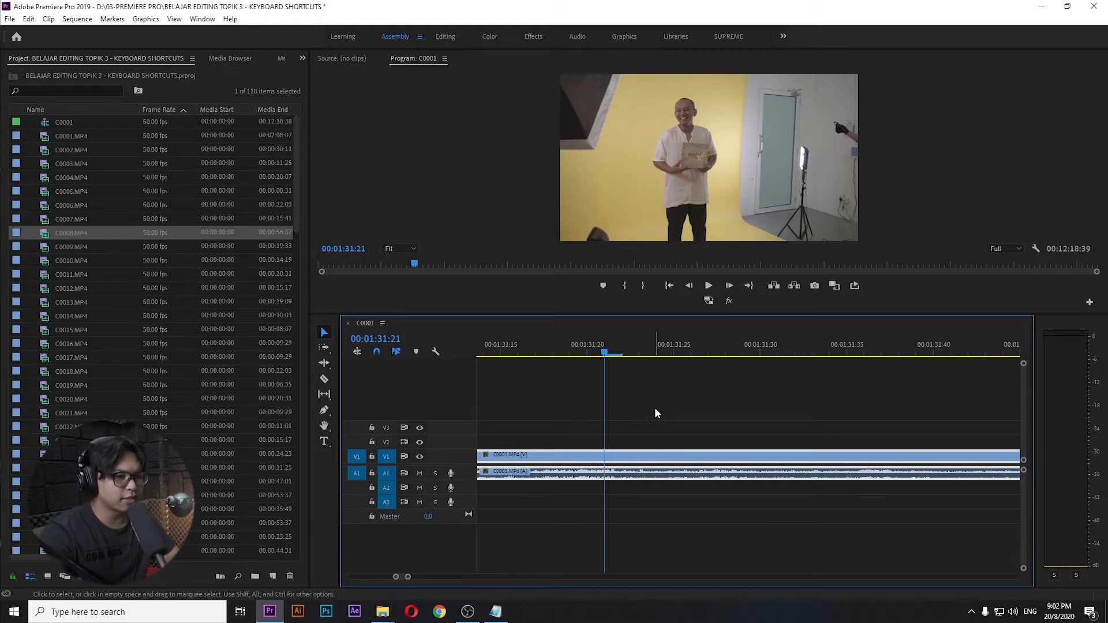
Step the playhead forward and backward one frame at a time between 00:01:31:22 and 00:01:31:27
key(Right)
key(Right)
key(Right)
key(Right)
key(Right)
key(Left)
key(Left)
key(Left)
key(Left)
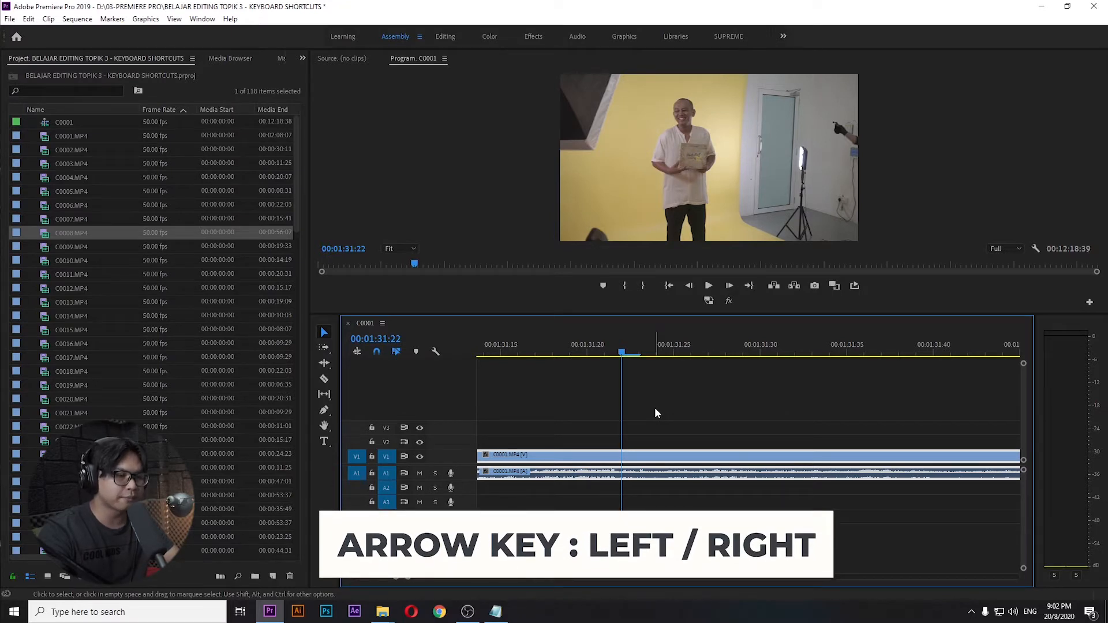
key(Right)
key(Right)
key(Right)
key(Right)
key(Right)
key(Right)
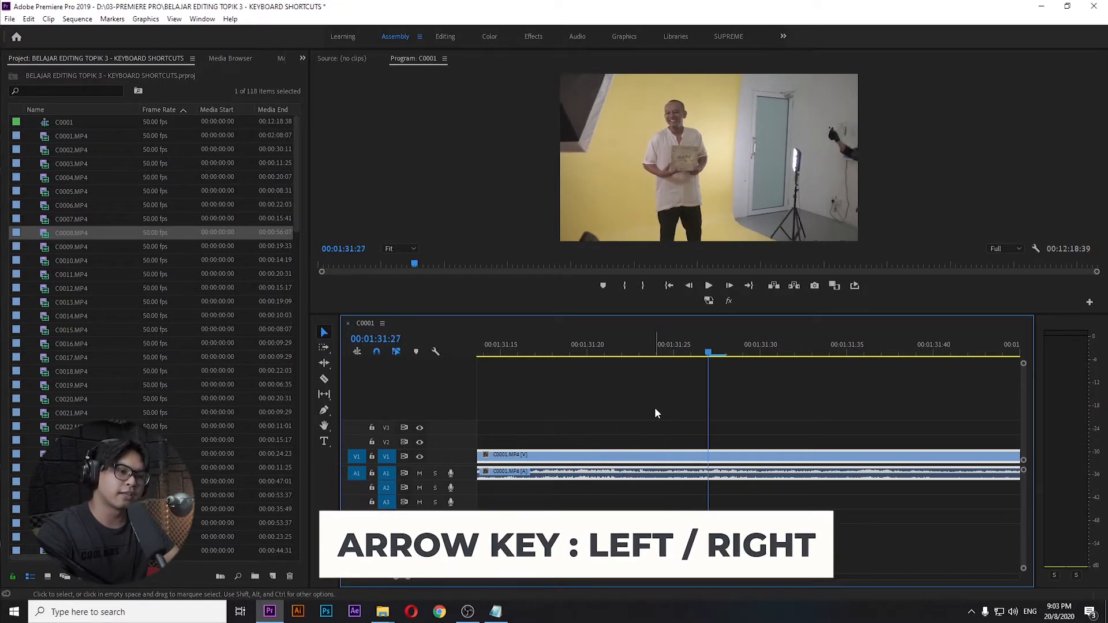
key(Left)
key(Left)
key(Left)
key(Left)
key(Left)
key(Left)
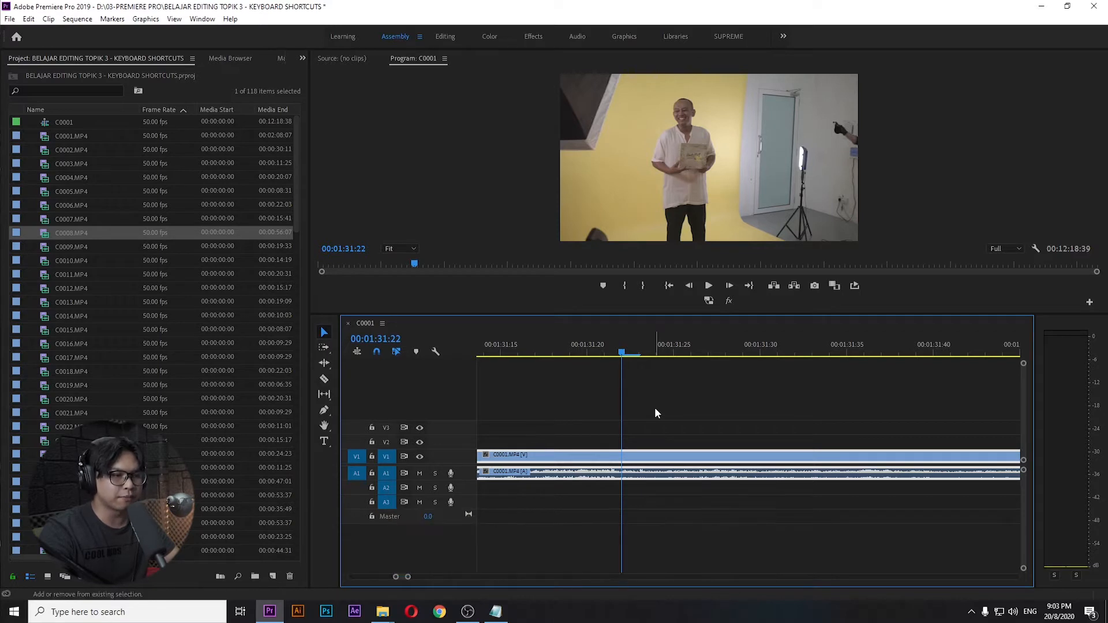
Advance the playhead in five-frame jumps from 00:01:31:22 through 00:01:31:27 and 00:01:31:42 to 00:01:32:17 and onward
key(shift+Right)
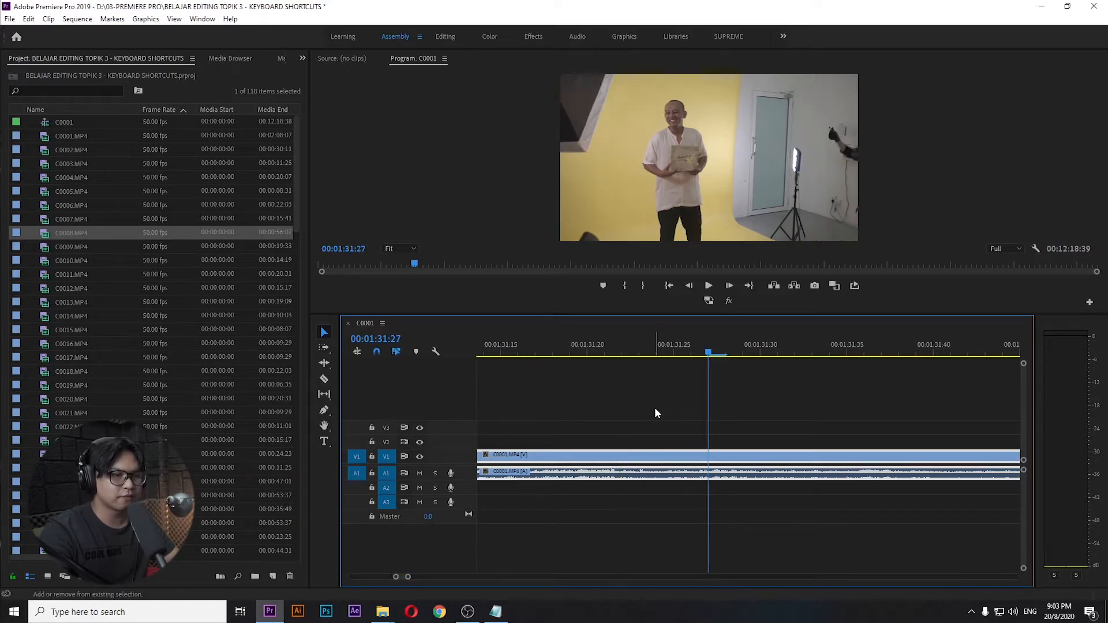
key(space)
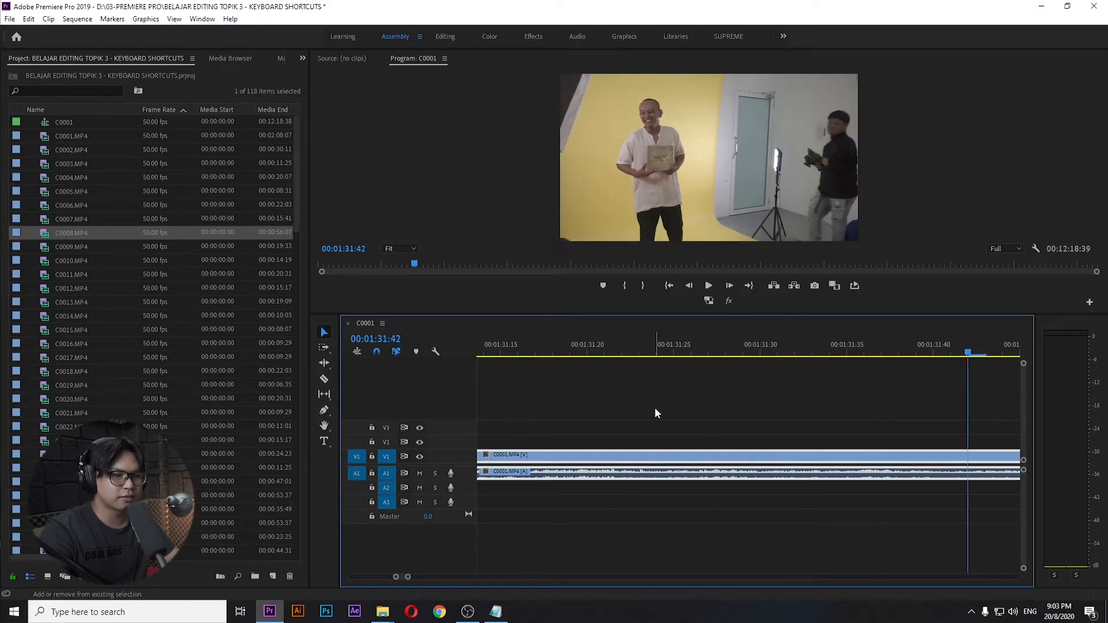
key(shift+Right)
key(shift+Right)
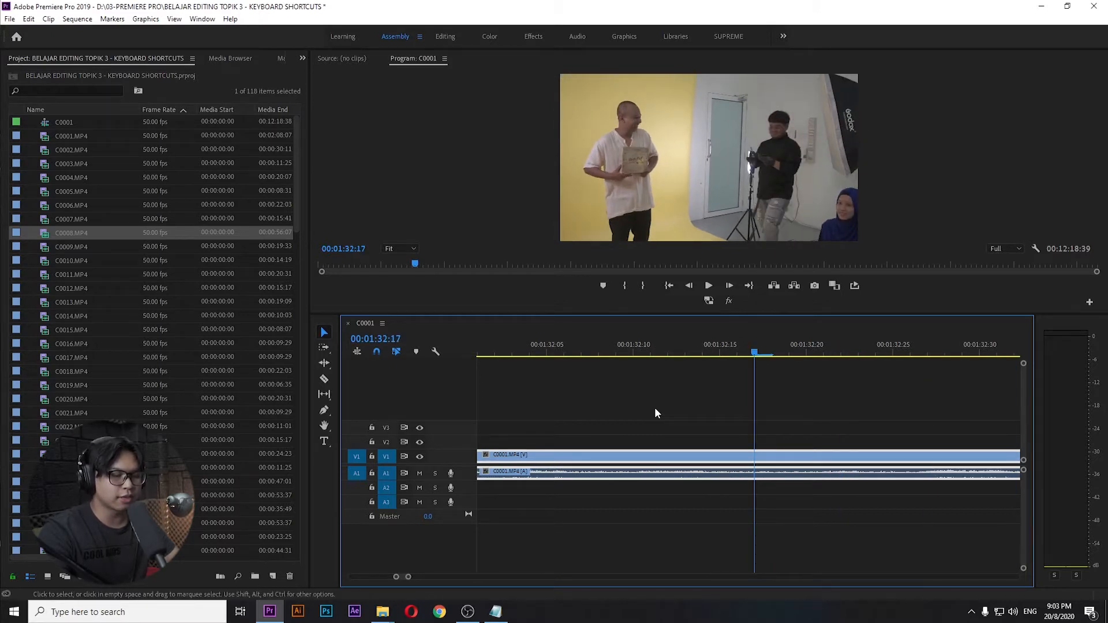
key(Right)
key(Right)
key(Right)
key(Right)
key(Right)
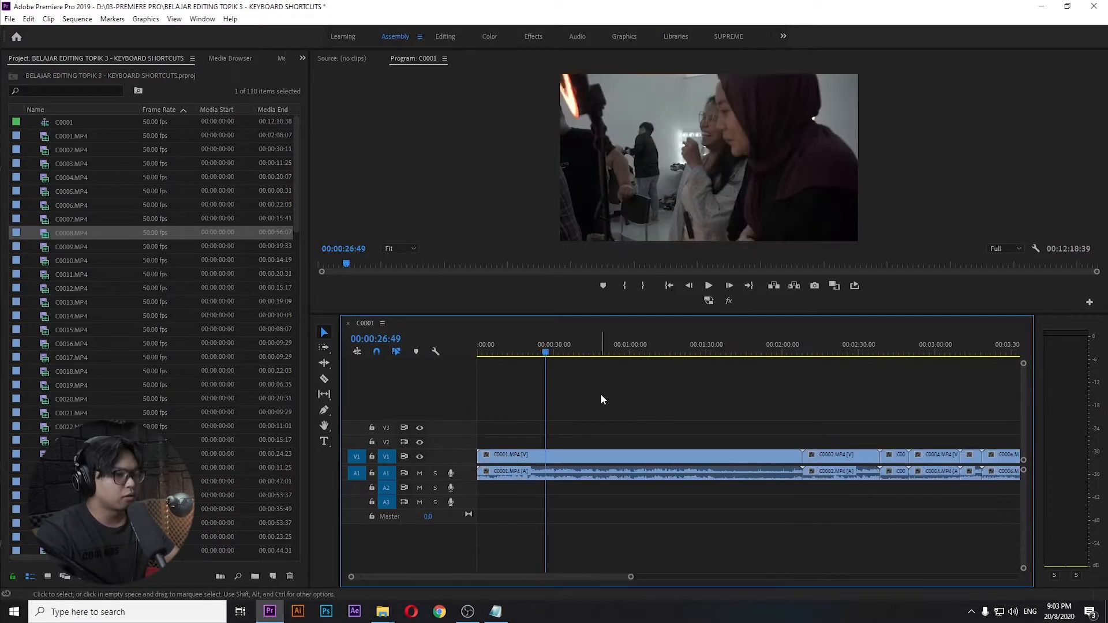
Split the first C0001.MP4 clip's video and audio at 00:00:26:49, 00:01:01:24 and 00:01:31:35
key(equal)
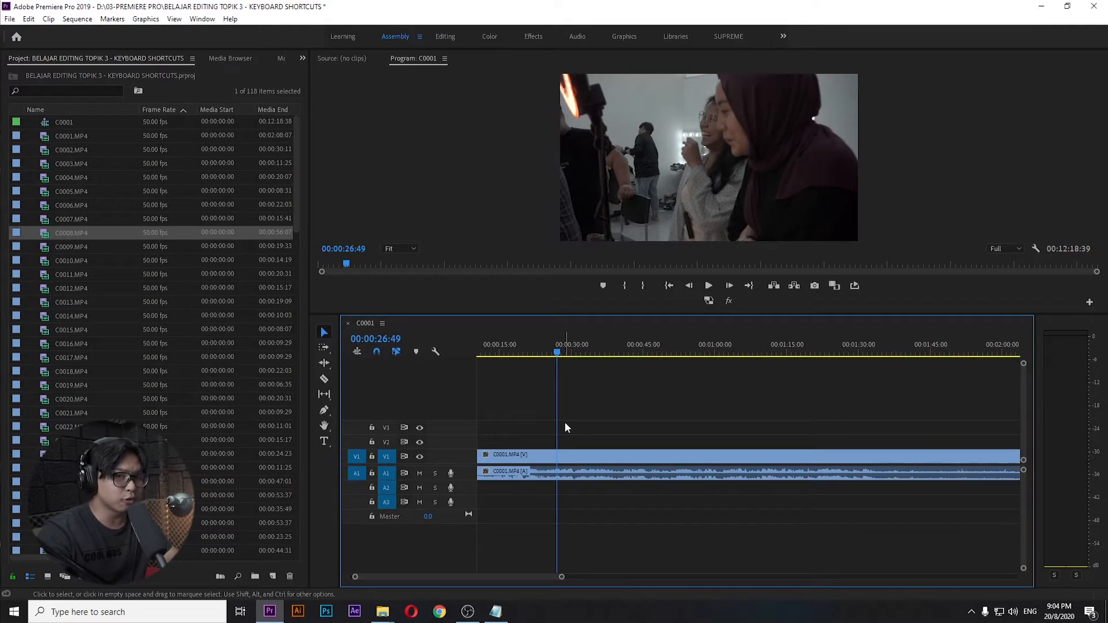
key(minus)
key(minus)
key(minus)
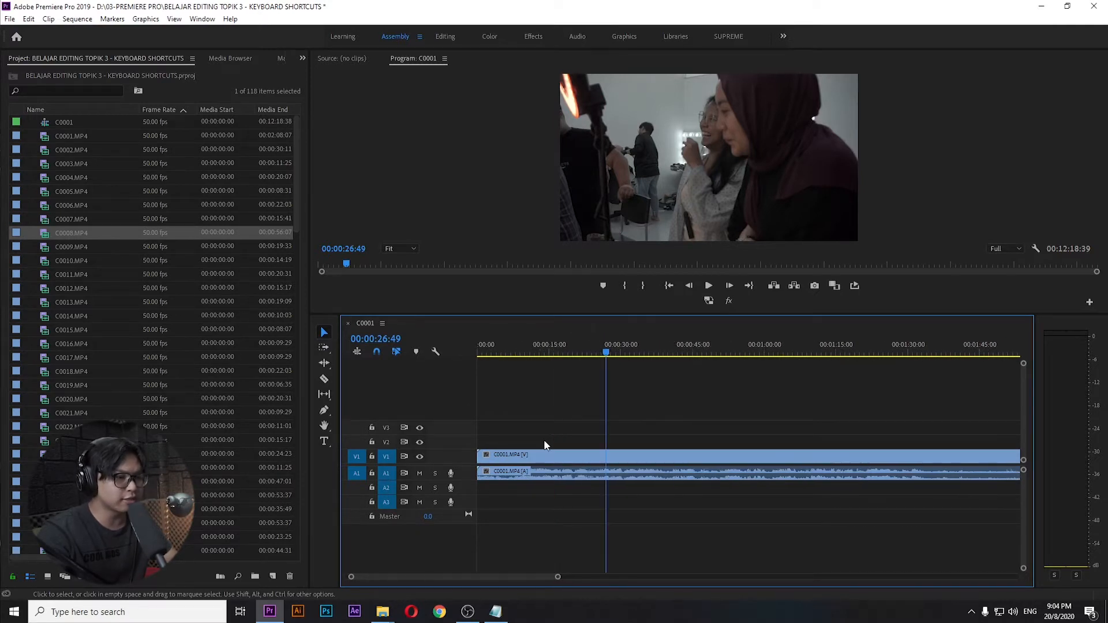
click(565, 475)
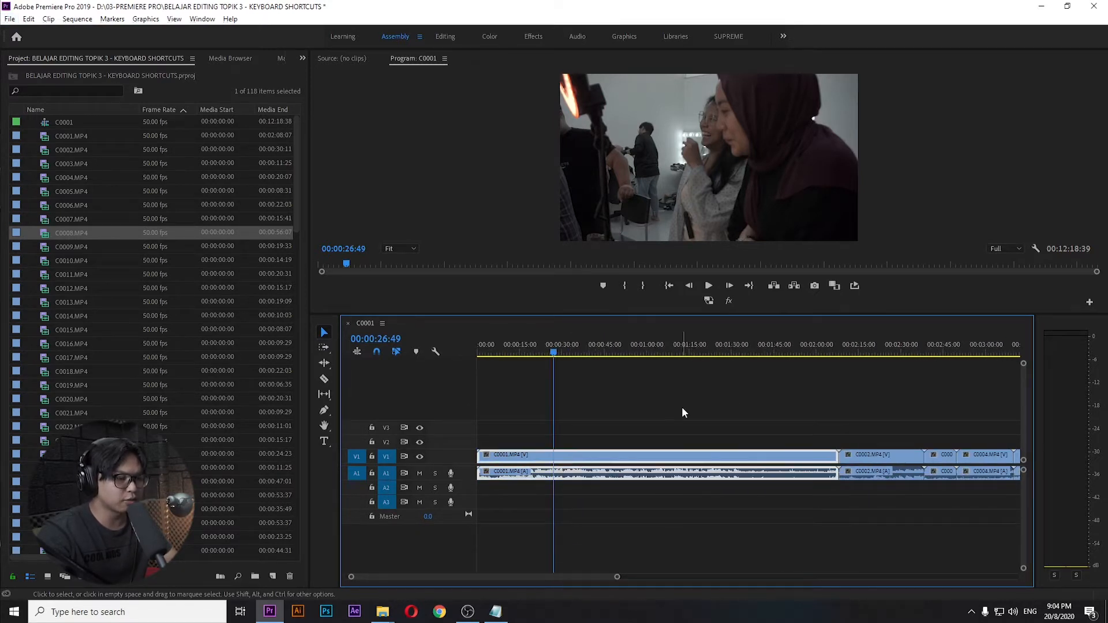
key(c)
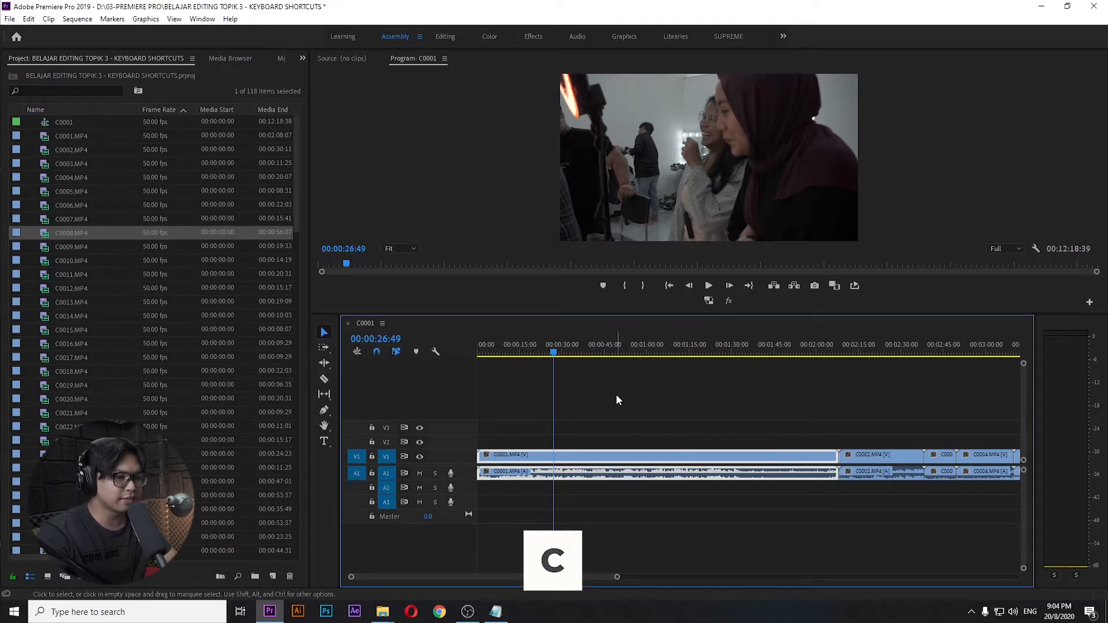
click(651, 348)
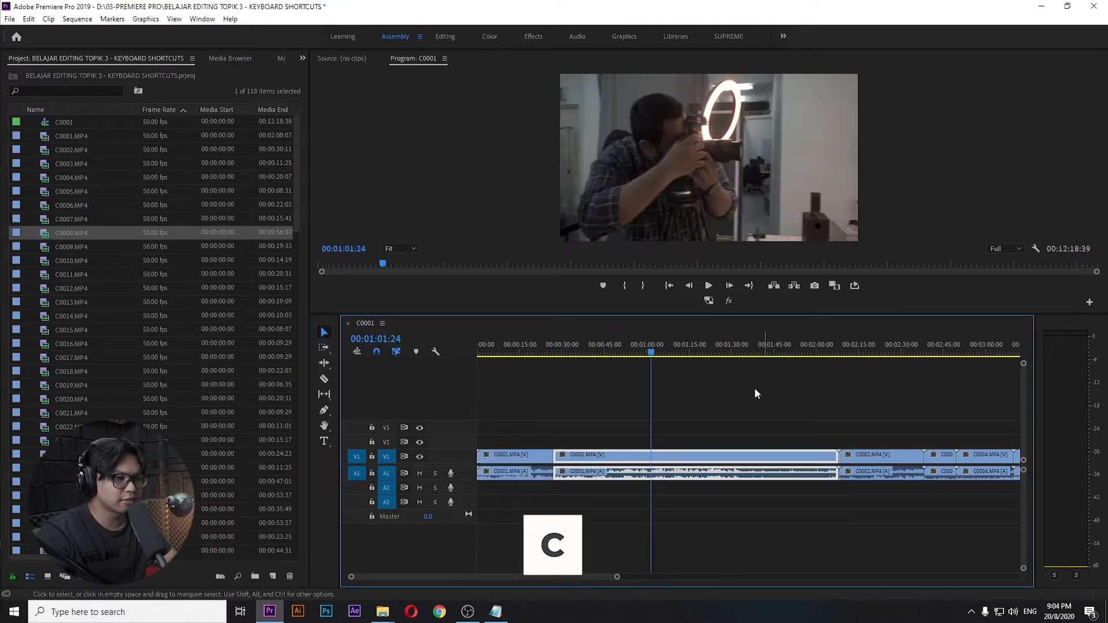
key(c)
click(737, 347)
key(c)
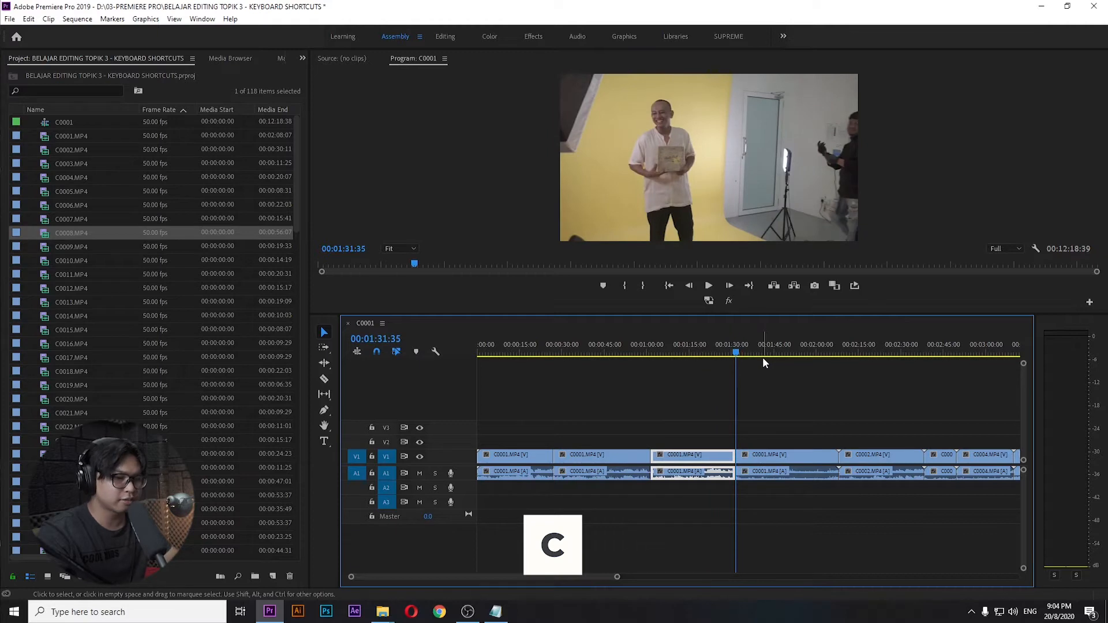
Move the playhead to 00:01:13:37, select the split C0001.MP4 pieces and join their through edits back into one clip
click(686, 350)
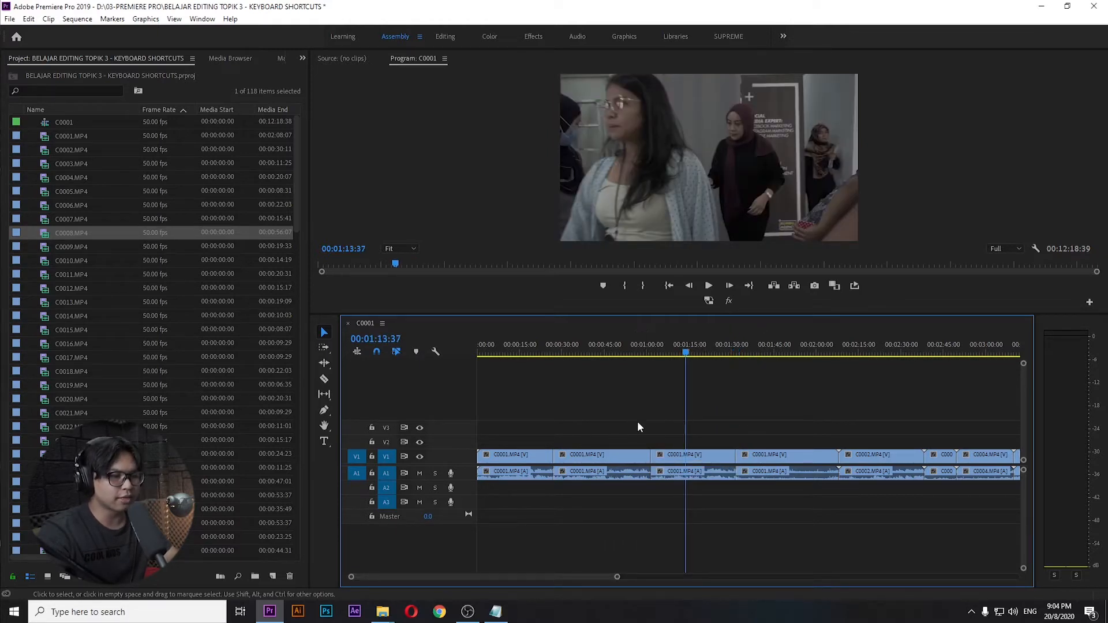
drag(637, 428, 702, 484)
key(ctrl+j)
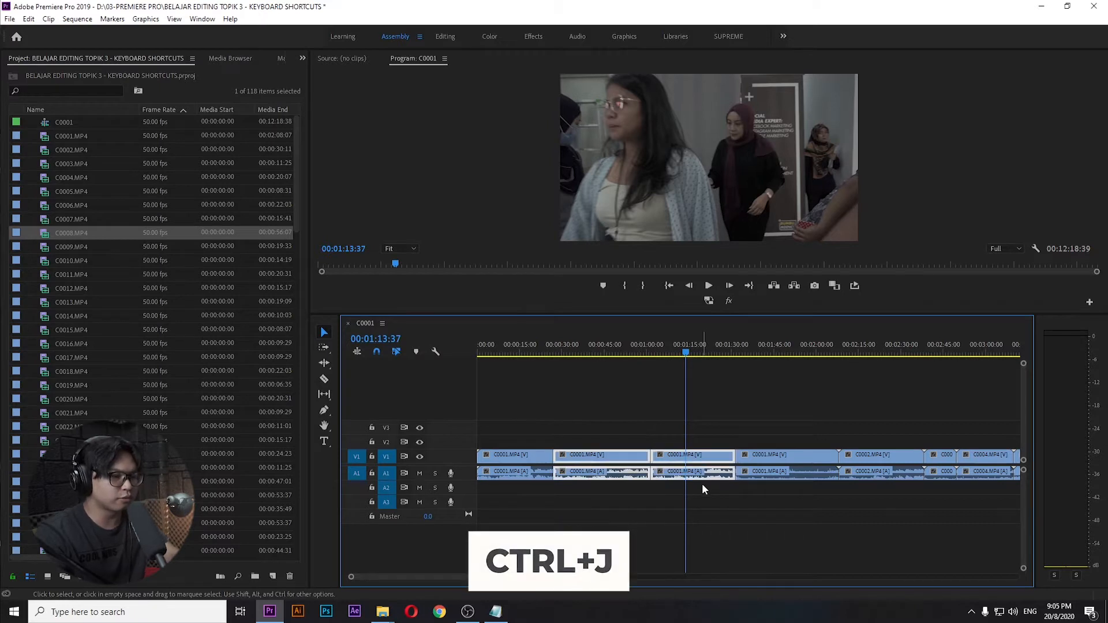
key(ctrl+j)
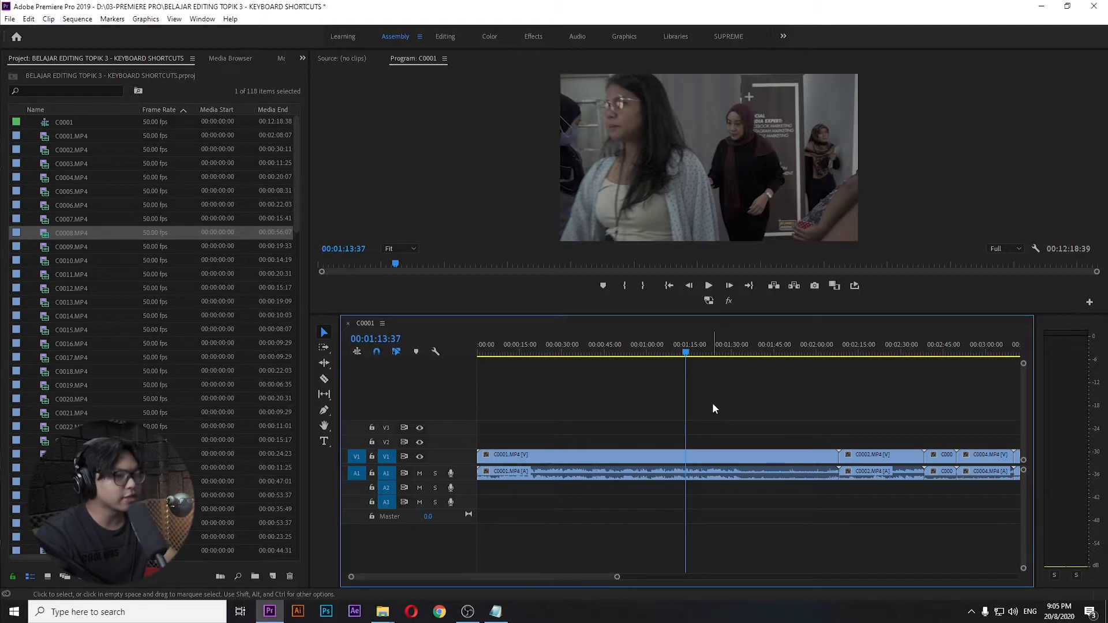
Activate the Selection tool, select individual clips one after another along the sequence, such as C0001.MP4 and C0002.MP4, and clear the selection
key(v)
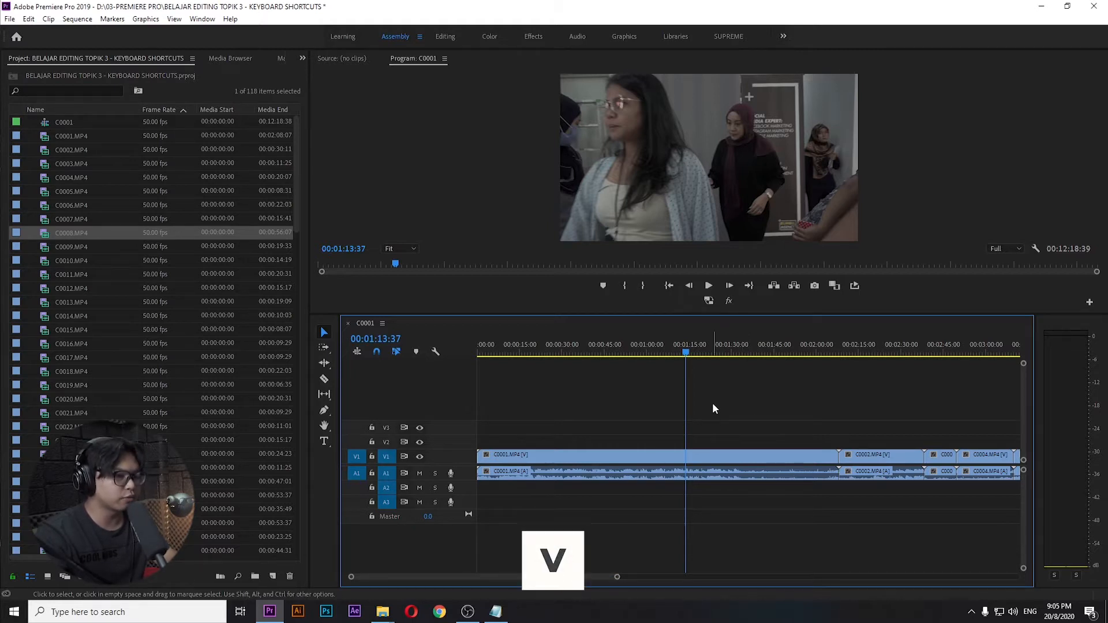
key(minus)
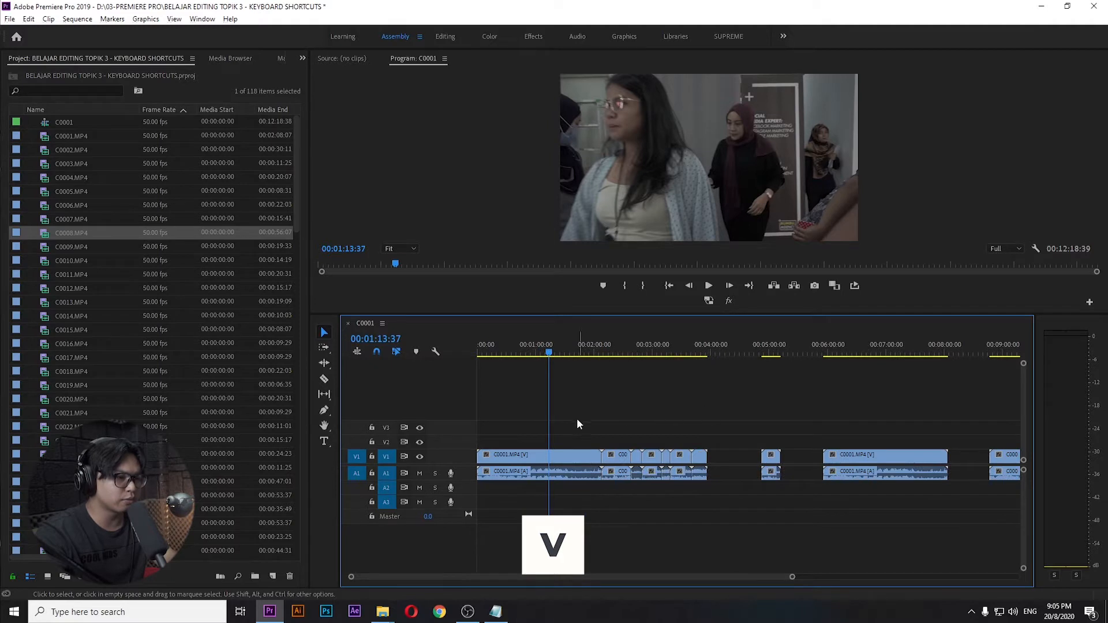
click(567, 457)
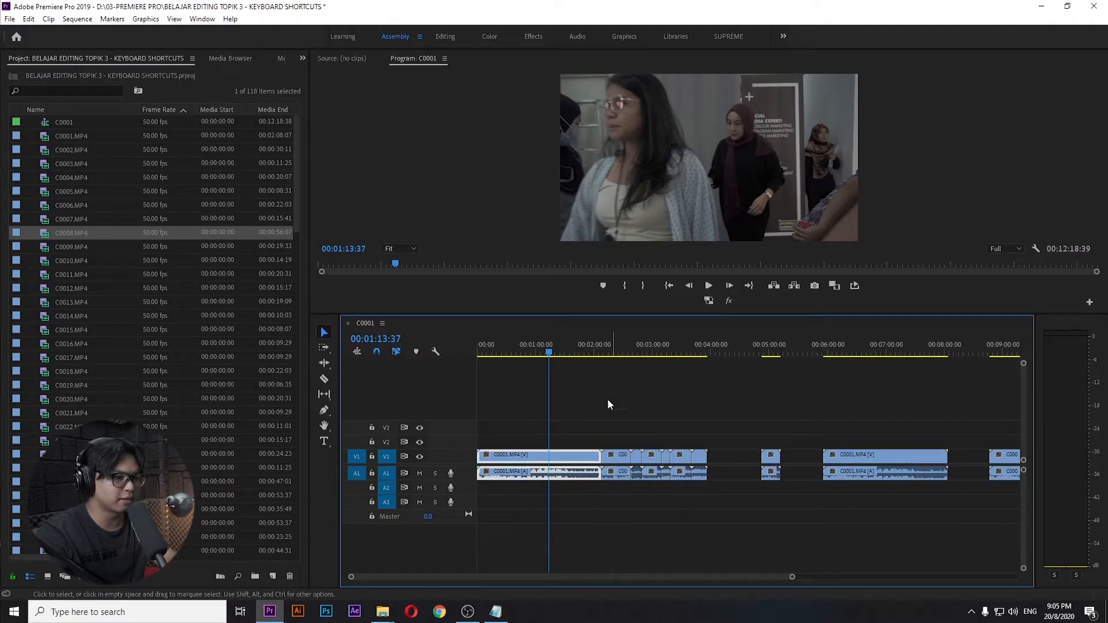
click(617, 460)
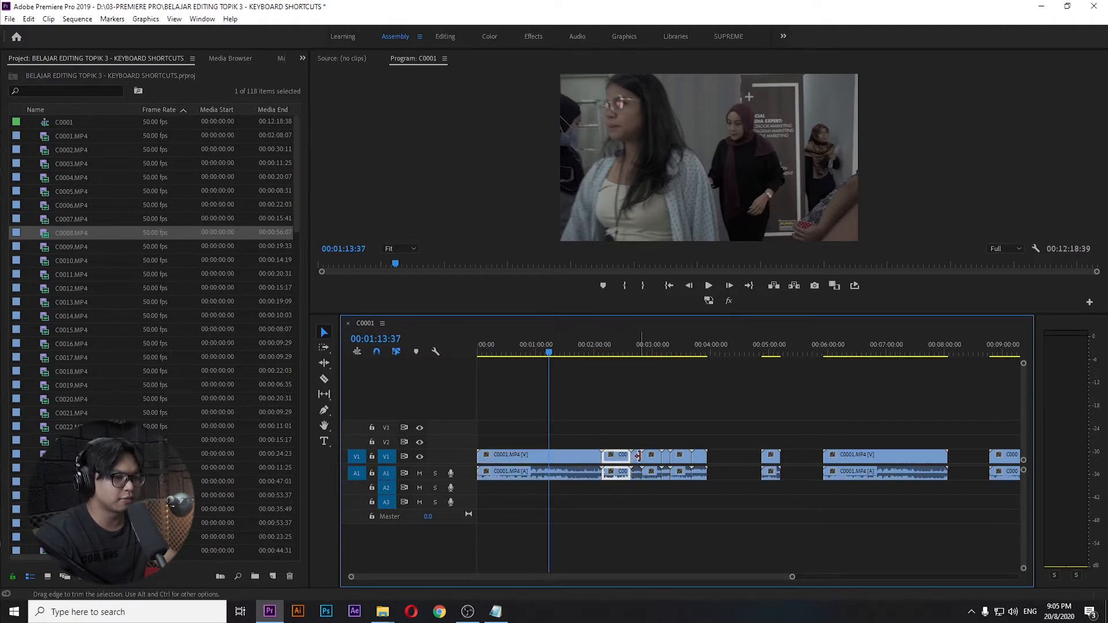
click(640, 456)
click(772, 457)
click(869, 459)
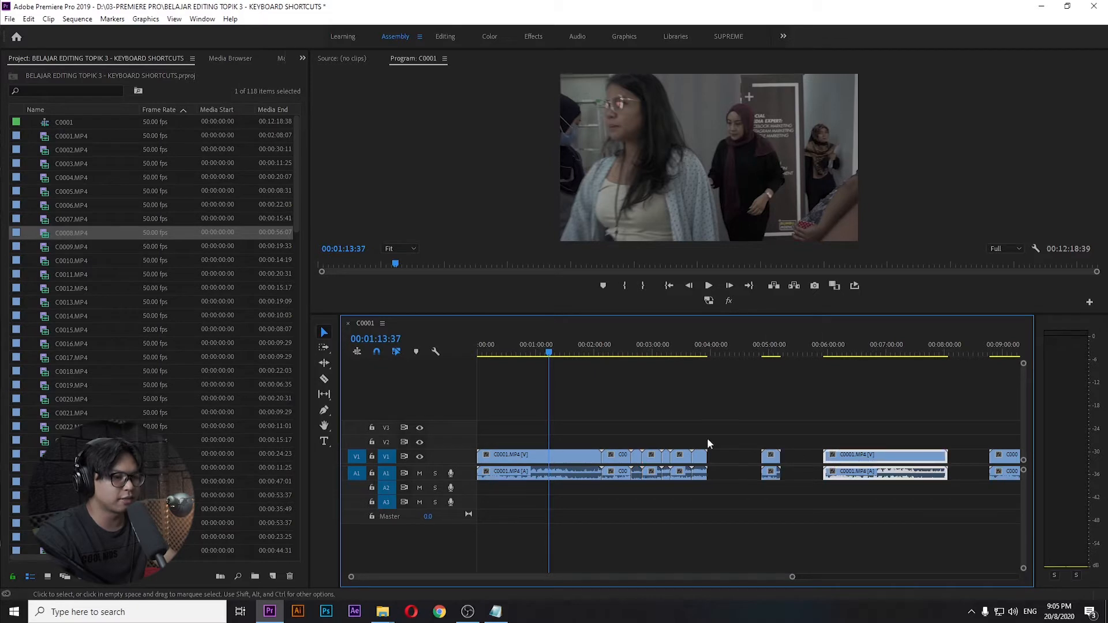
click(631, 427)
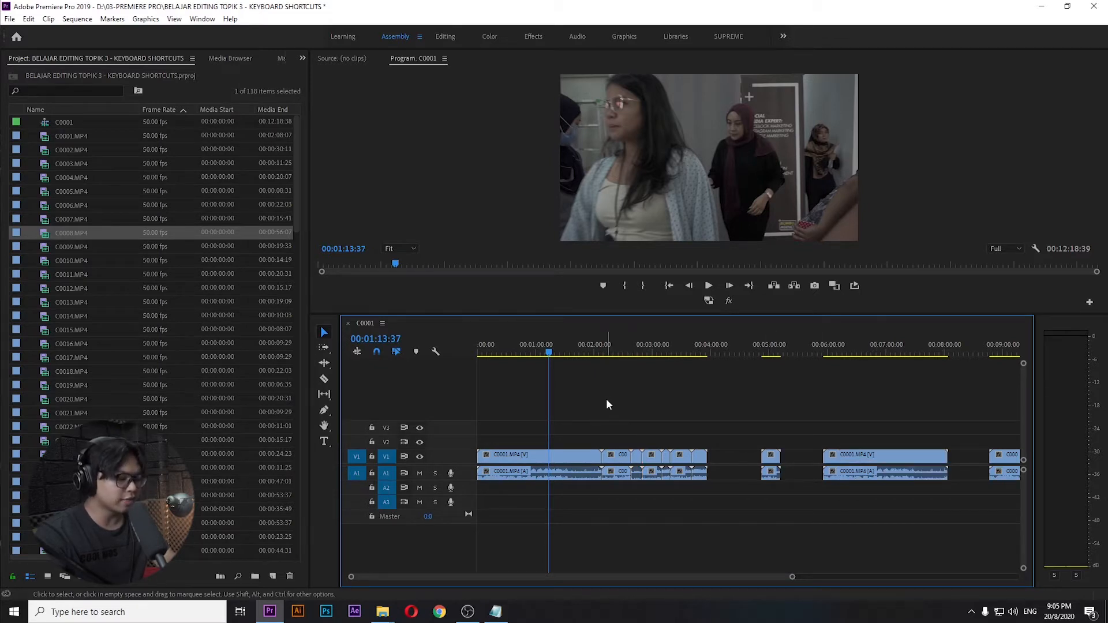
Move C0002.MP4 earlier on V1 and A1 so it overwrites part of C0001.MP4, starting at 00:01:30:17
key(b)
scroll(619, 433, up, 5)
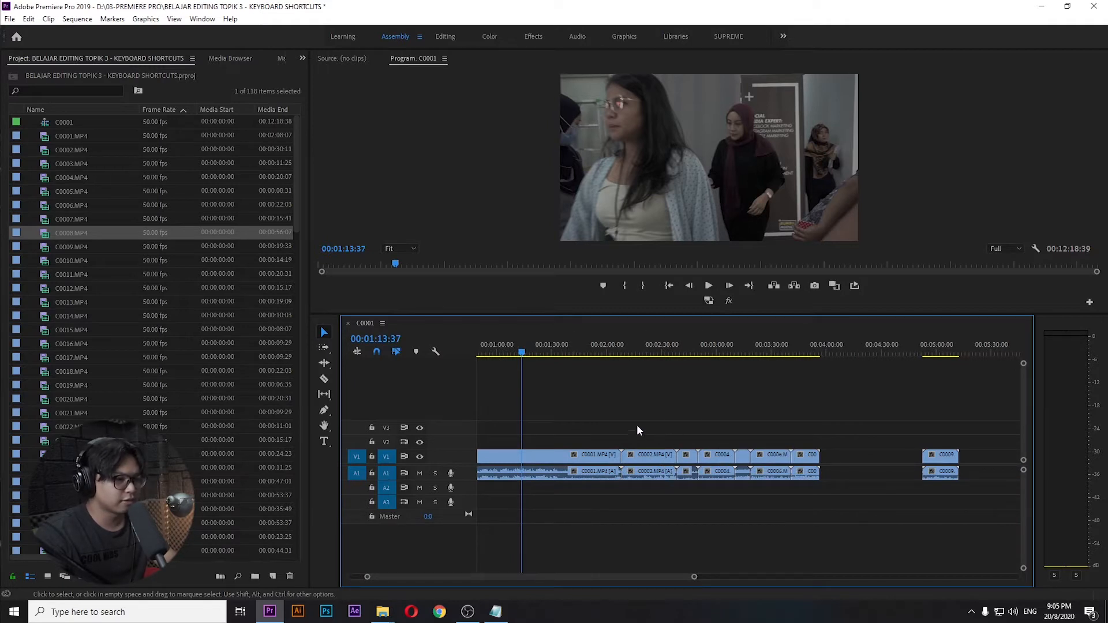
drag(641, 458, 550, 460)
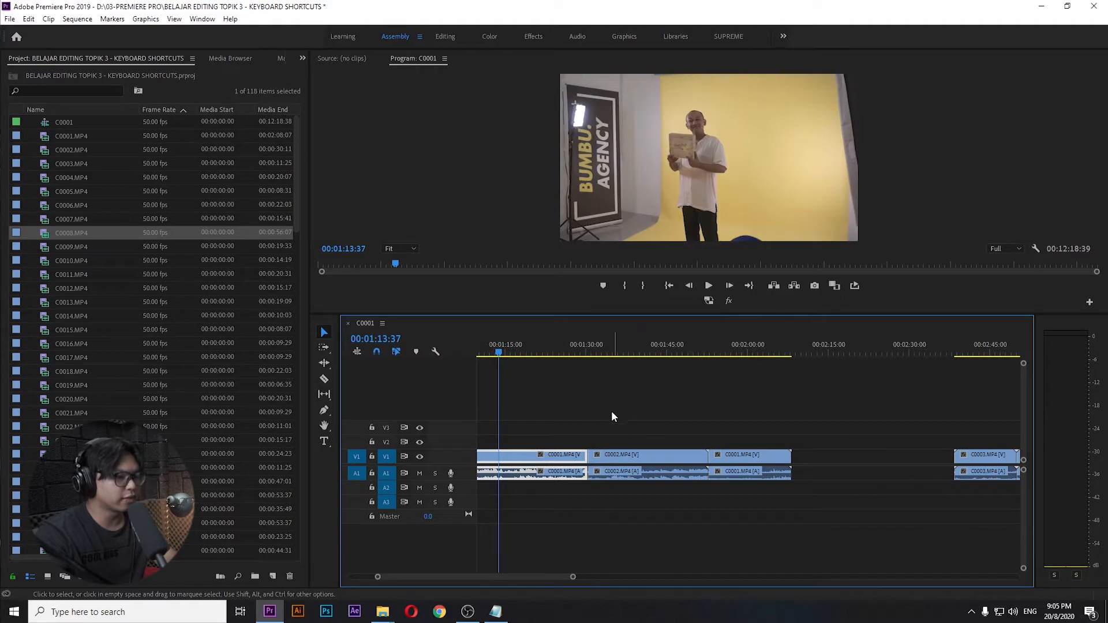
Roll the cut between C0001.MP4 and C0002.MP4 slightly later with the Rolling Edit tool, ending with the whole sequence in view
click(590, 454)
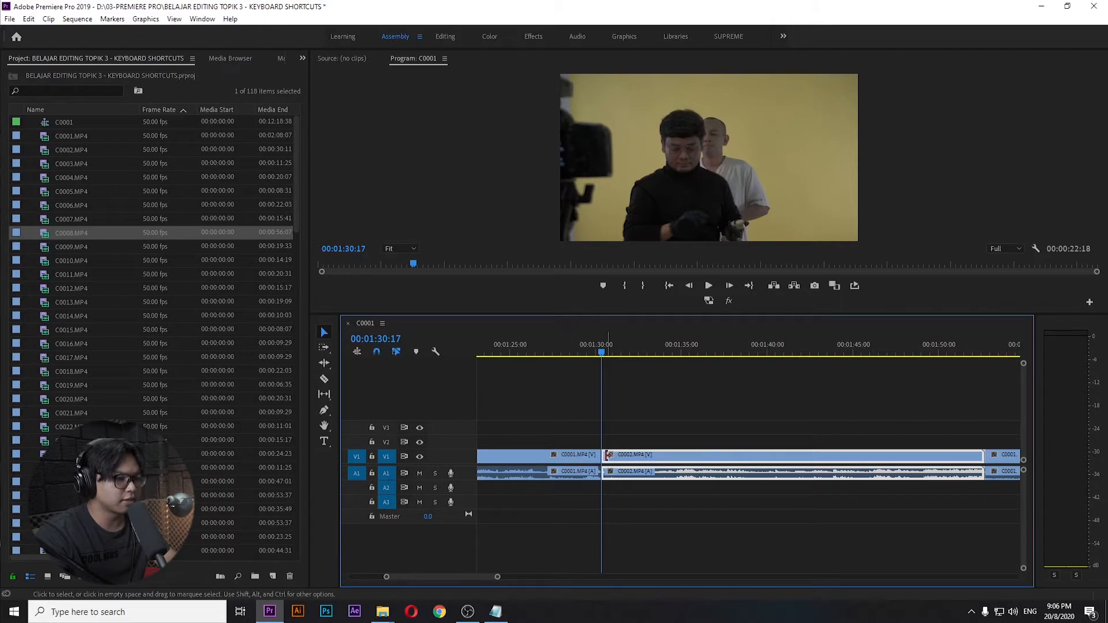
key(n)
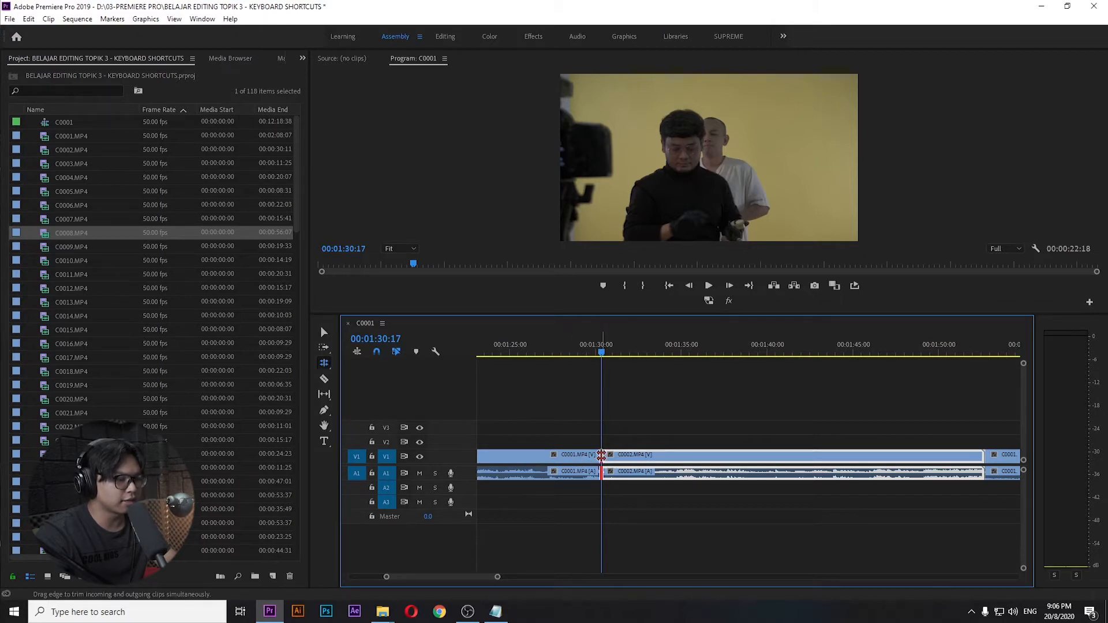
mouse_move(601, 455)
mouse_down()
mouse_move(577, 457)
mouse_move(613, 460)
mouse_up()
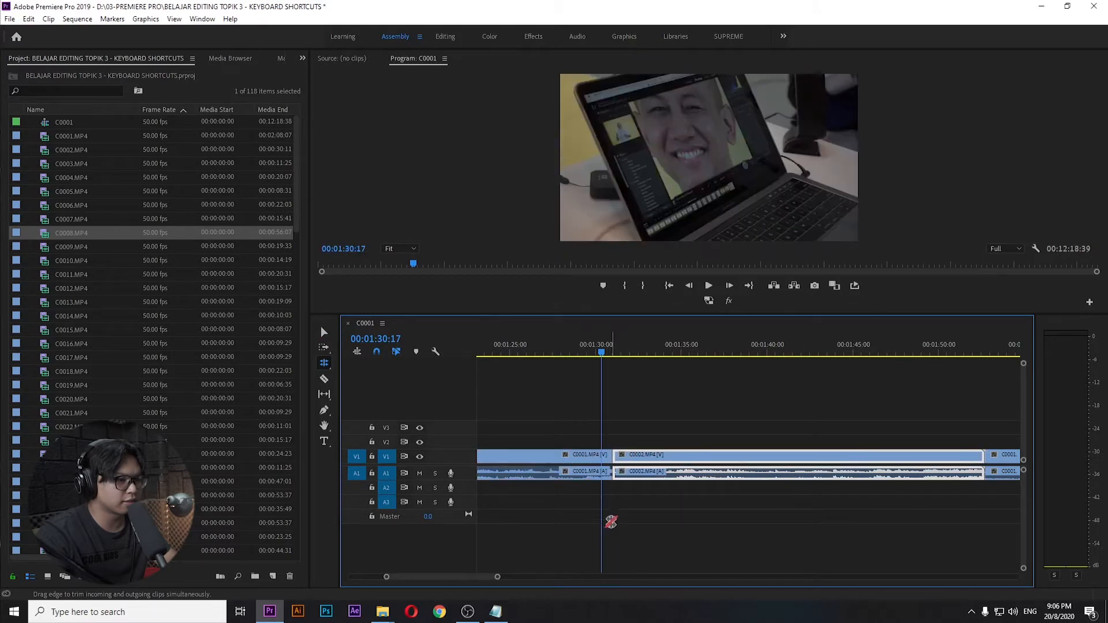
key(v)
key(backslash)
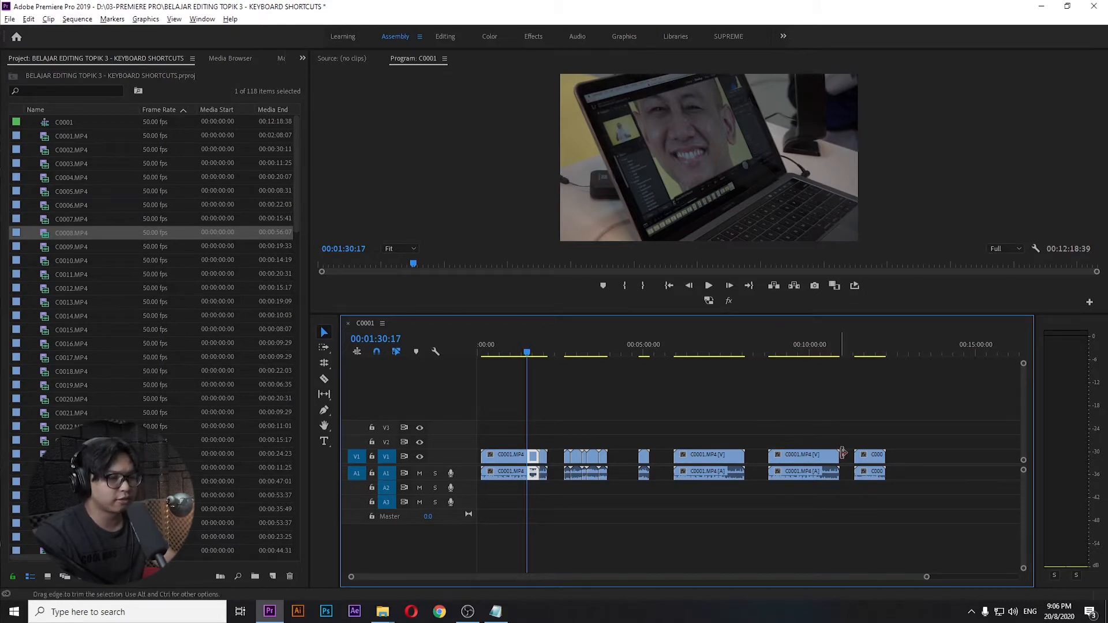
Split the last C0001.MP4 clip's video and audio at 00:09:37:23 with the Razor tool
scroll(853, 484, up, 2)
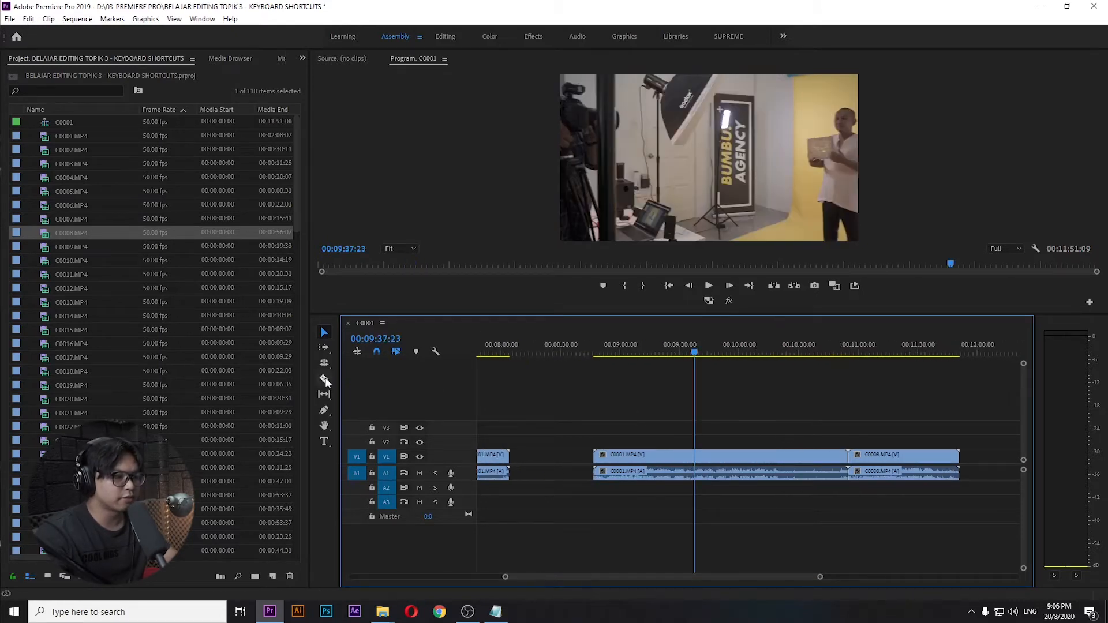
click(324, 381)
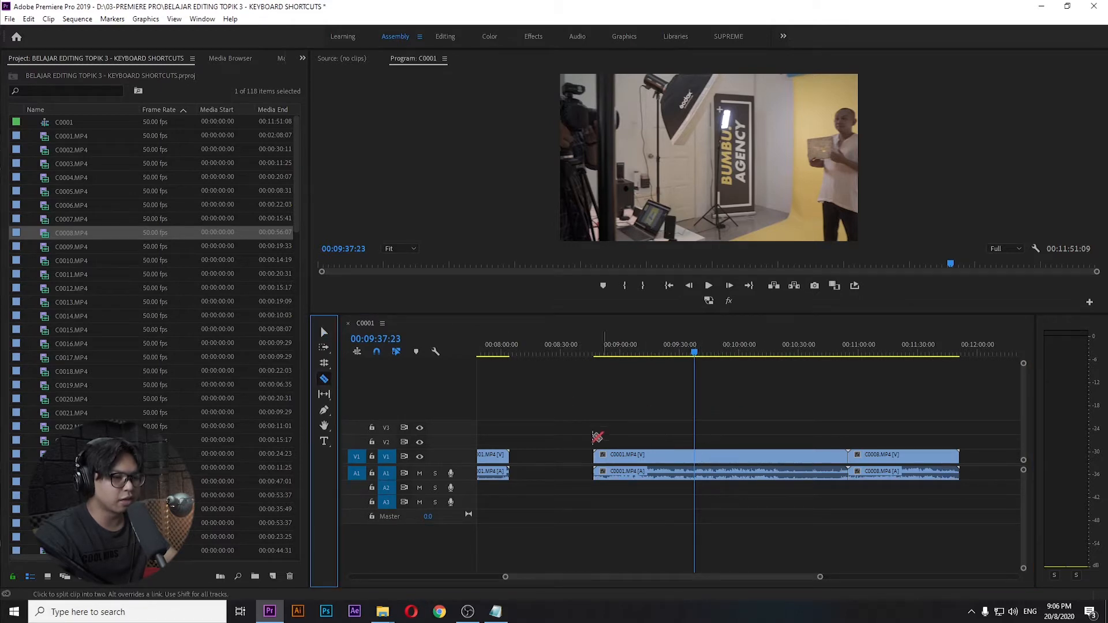
key(v)
drag(587, 421, 669, 495)
drag(718, 423, 793, 507)
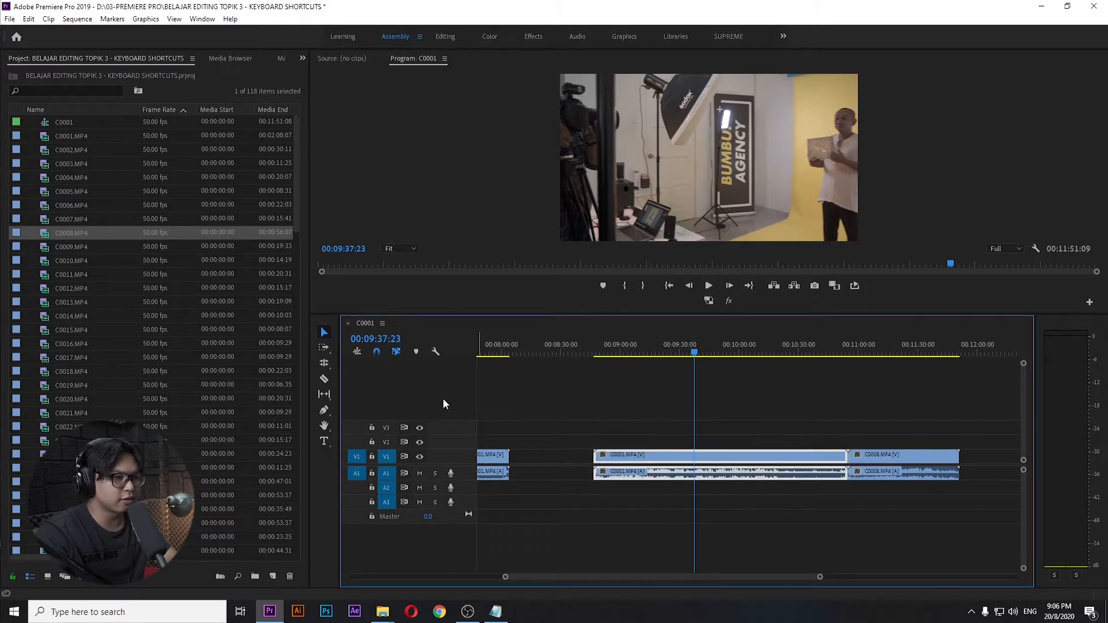
click(324, 380)
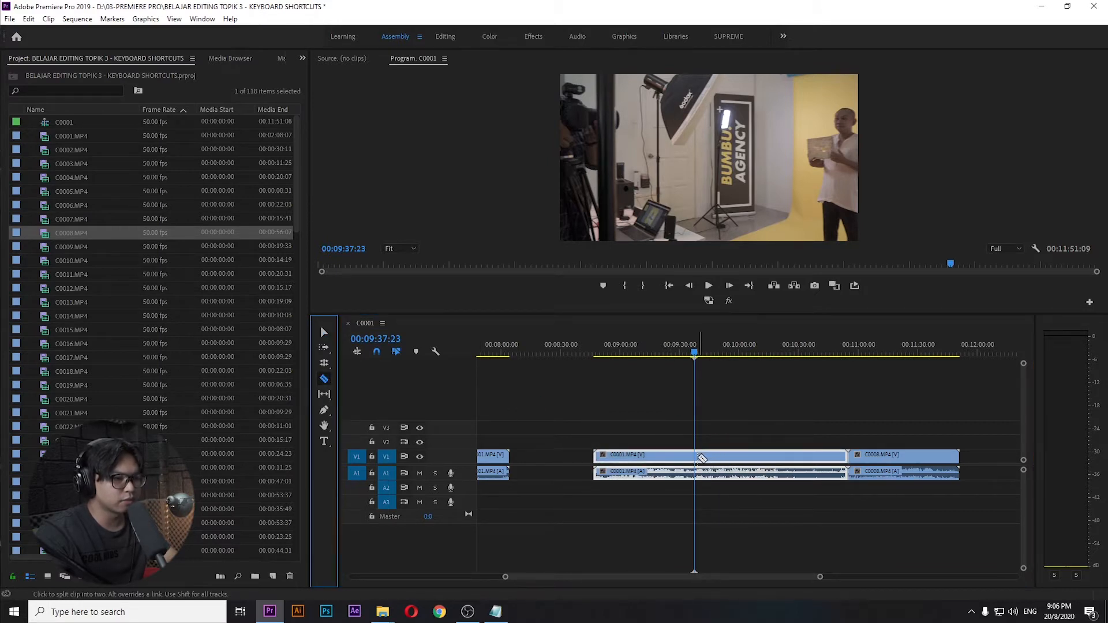
click(700, 459)
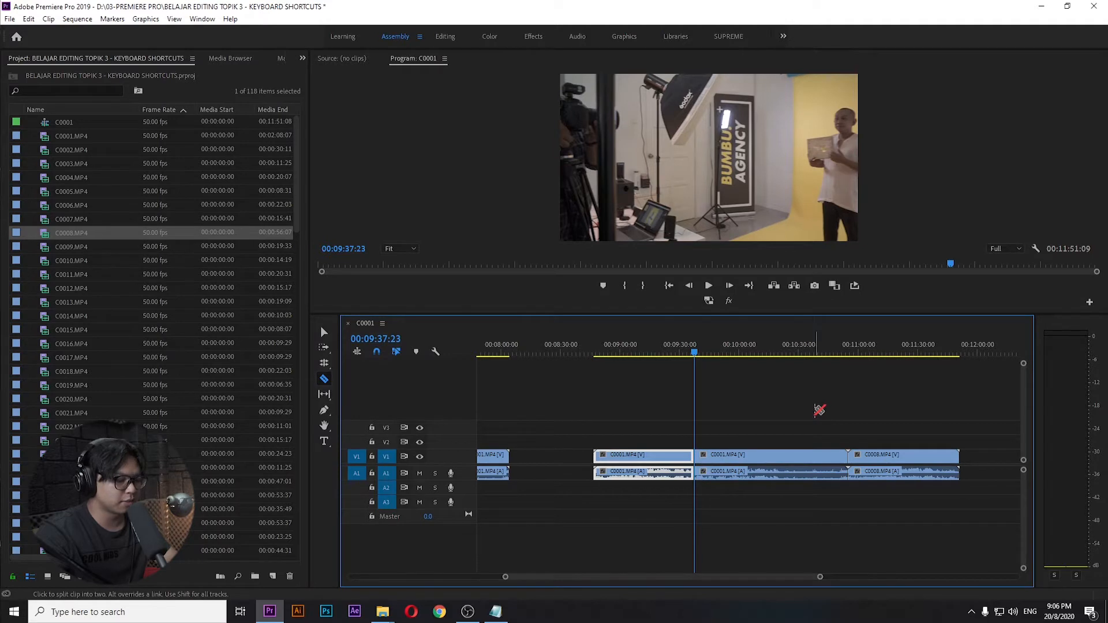
Delete the C0001.MP4 piece after 00:09:37:23 and close the gap before C0008.MP4
key(v)
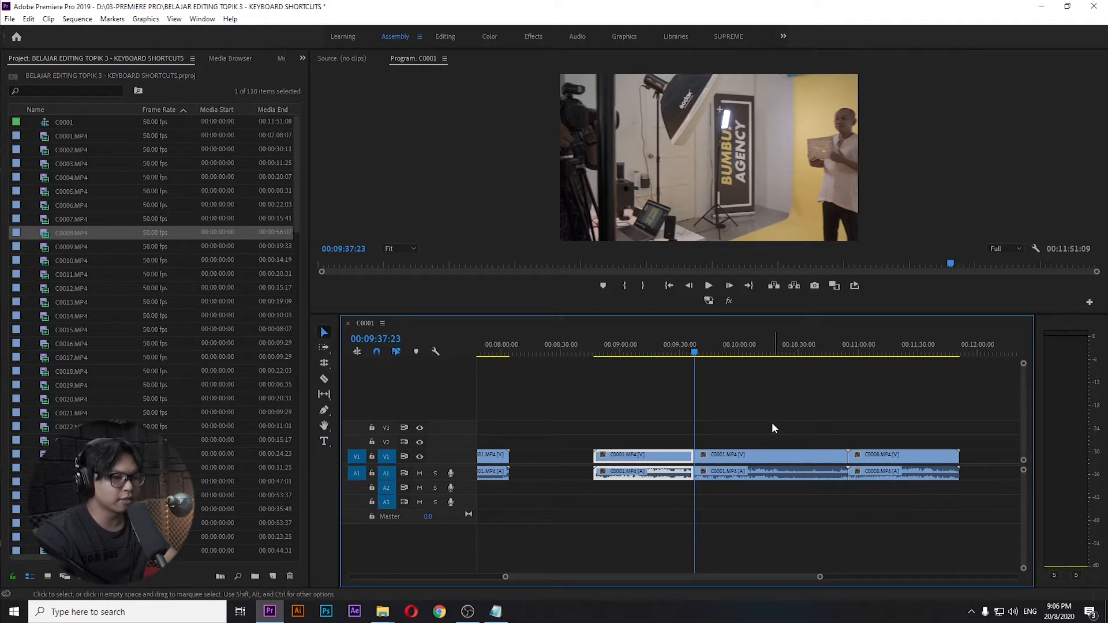
click(759, 458)
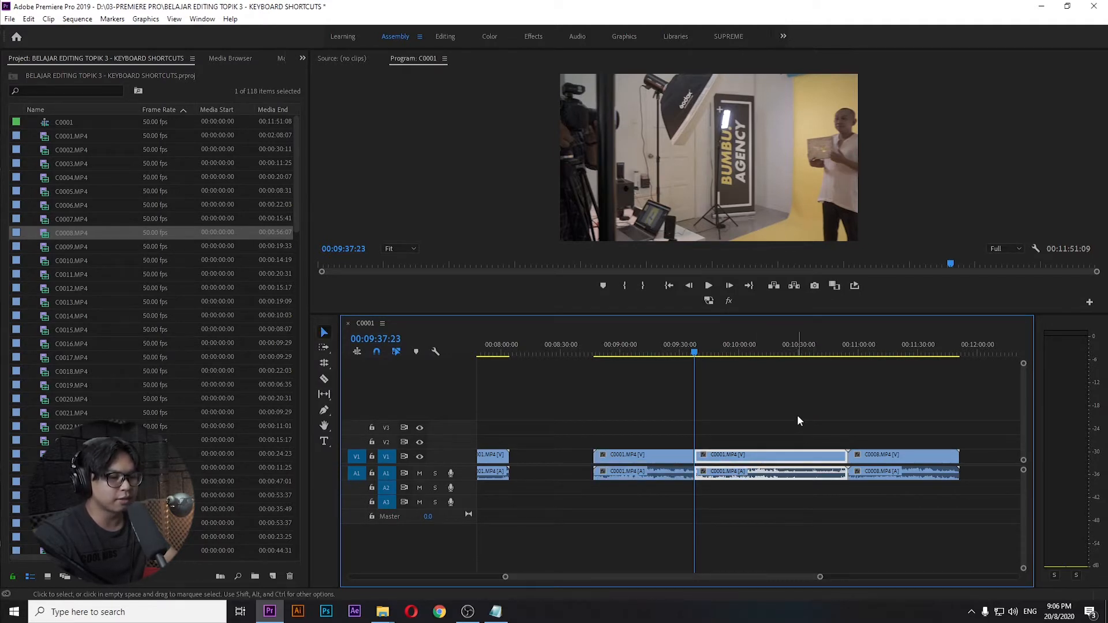
key(Delete)
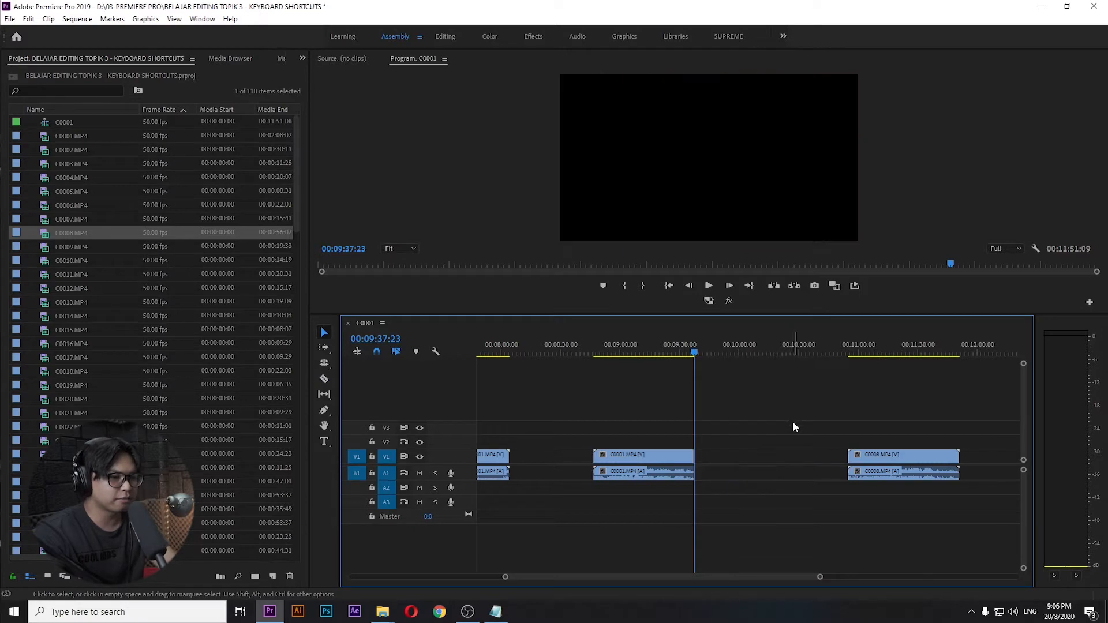
click(740, 457)
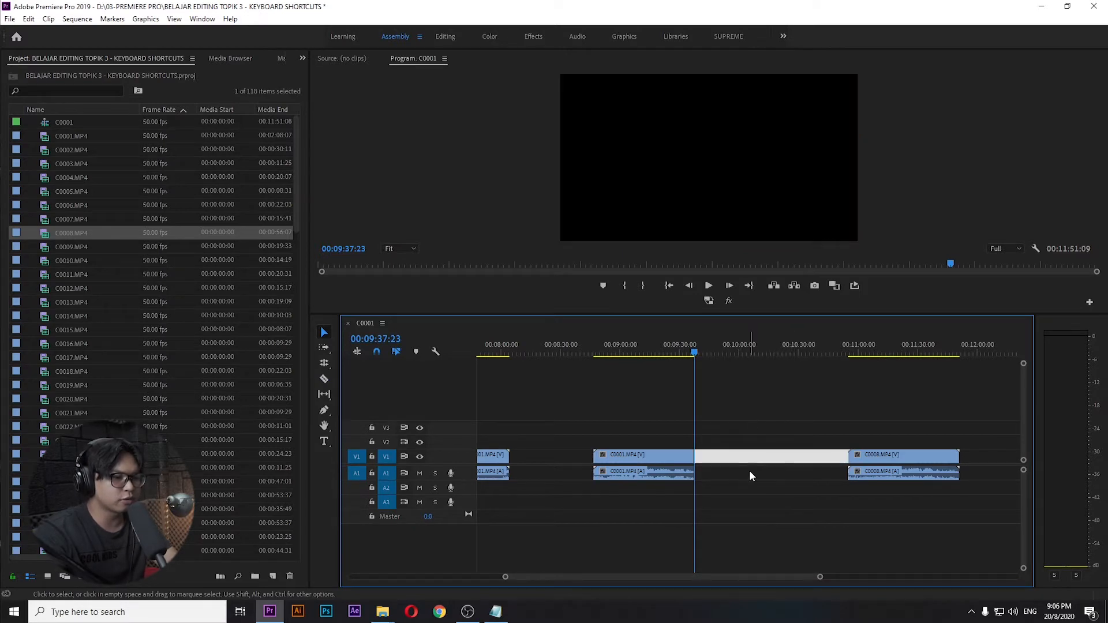
key(Delete)
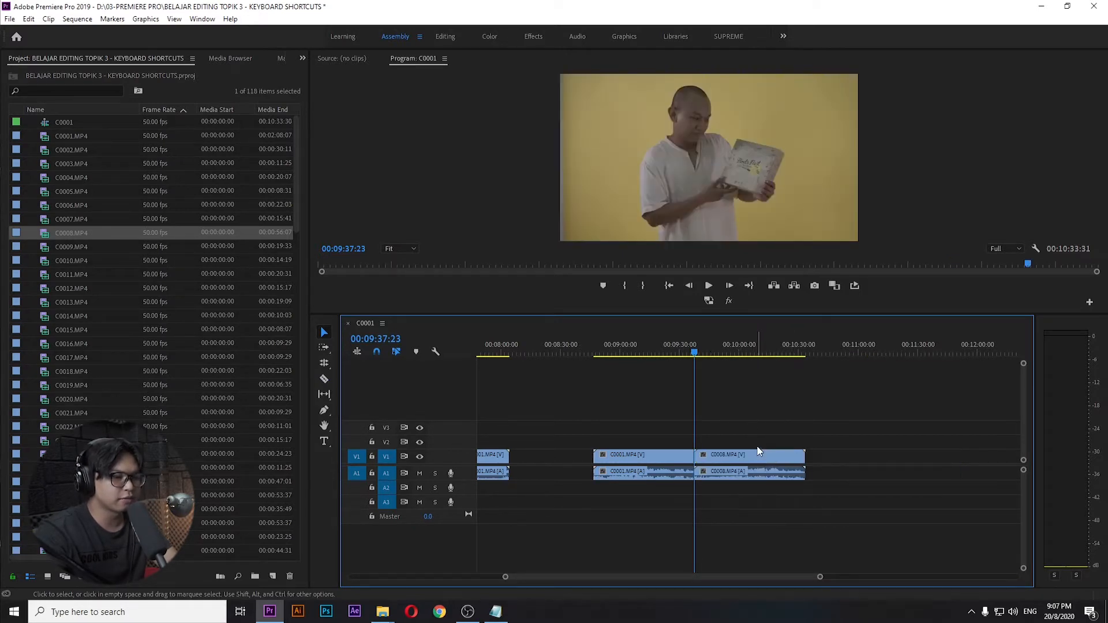
Undo the split, the deletion and the gap removal on the last C0001.MP4 clip
key(ctrl+z)
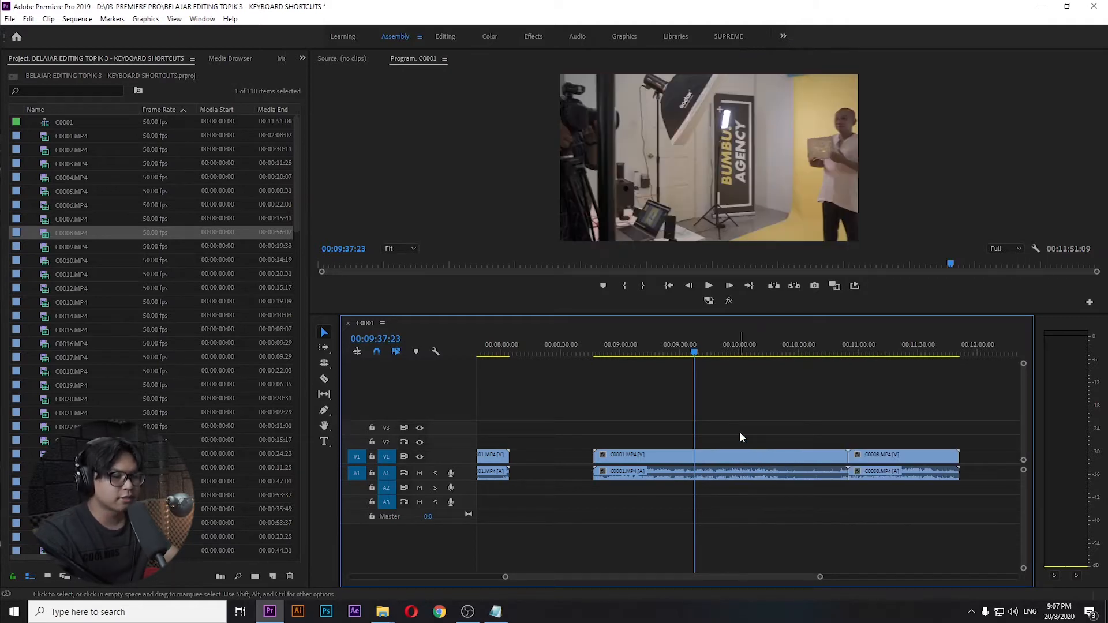
click(728, 454)
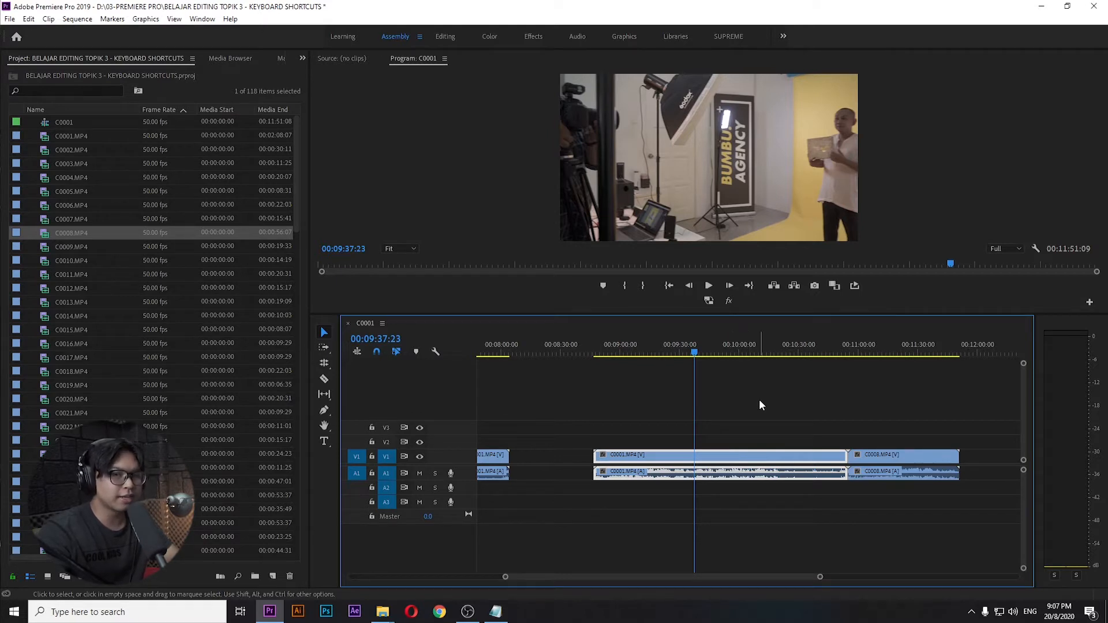
click(735, 440)
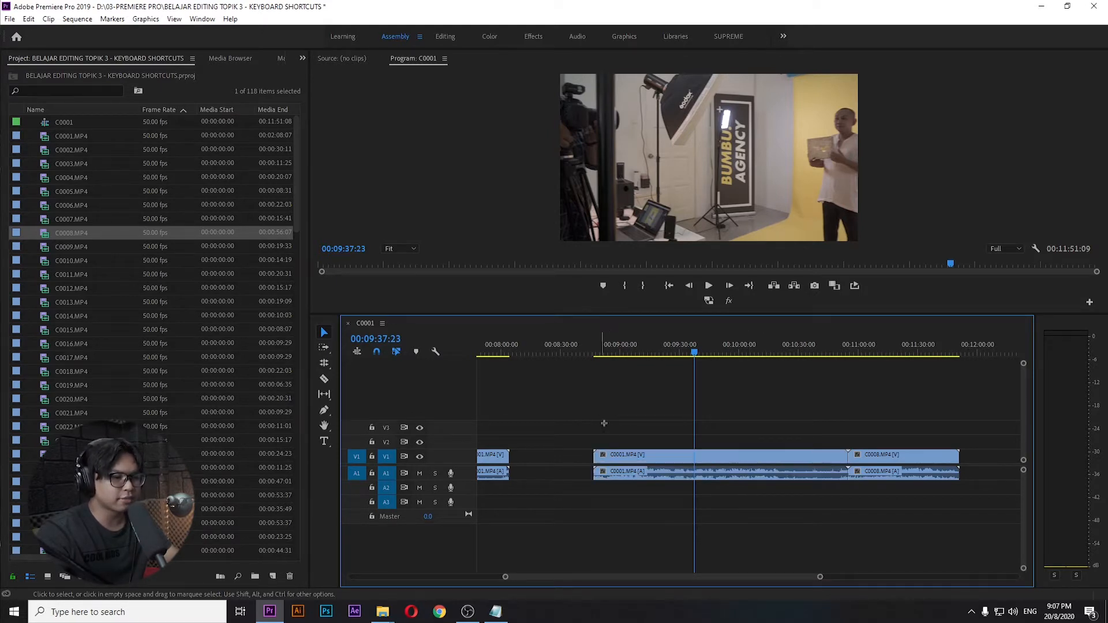
drag(604, 405, 673, 518)
drag(738, 411, 777, 495)
click(732, 407)
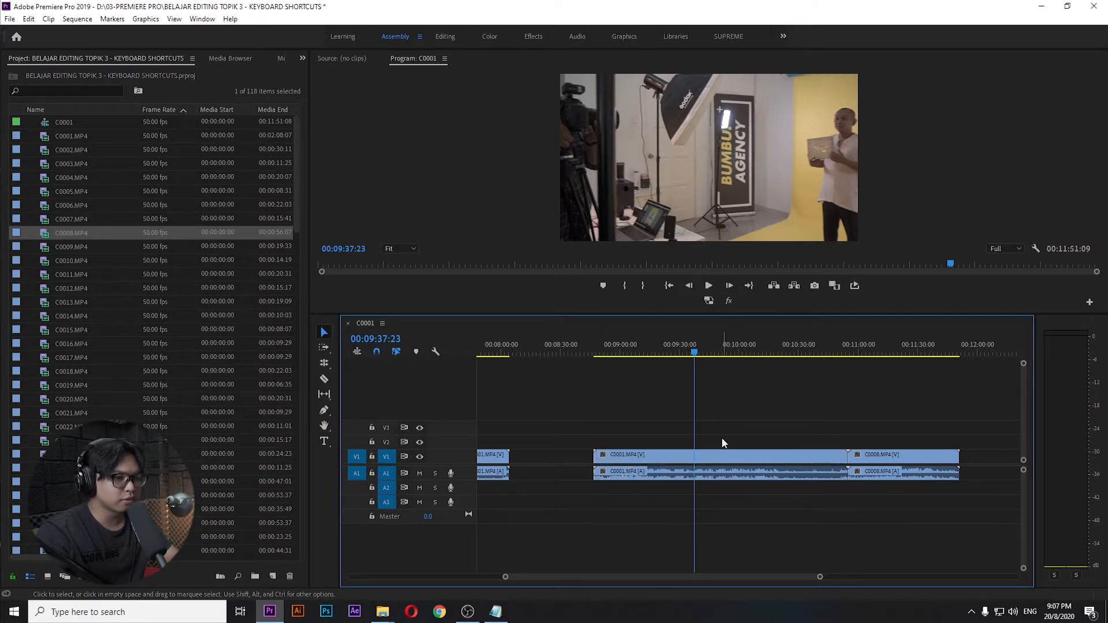
Ripple trim the end of the last C0001.MP4 clip to the playhead at 00:09:37:23, and undo the trim
click(714, 465)
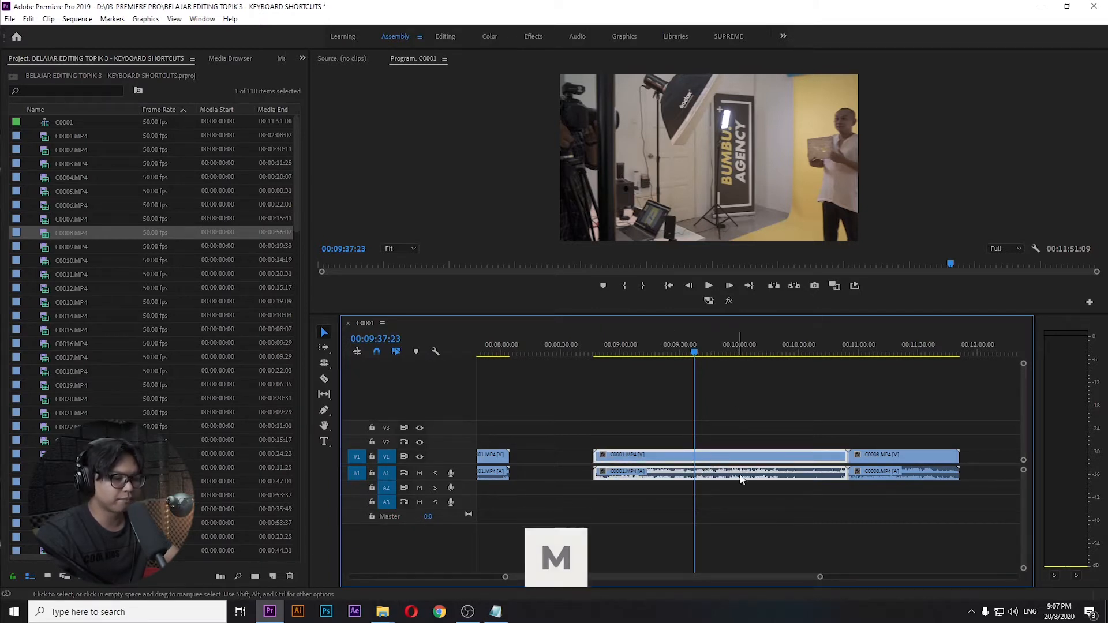
key(m)
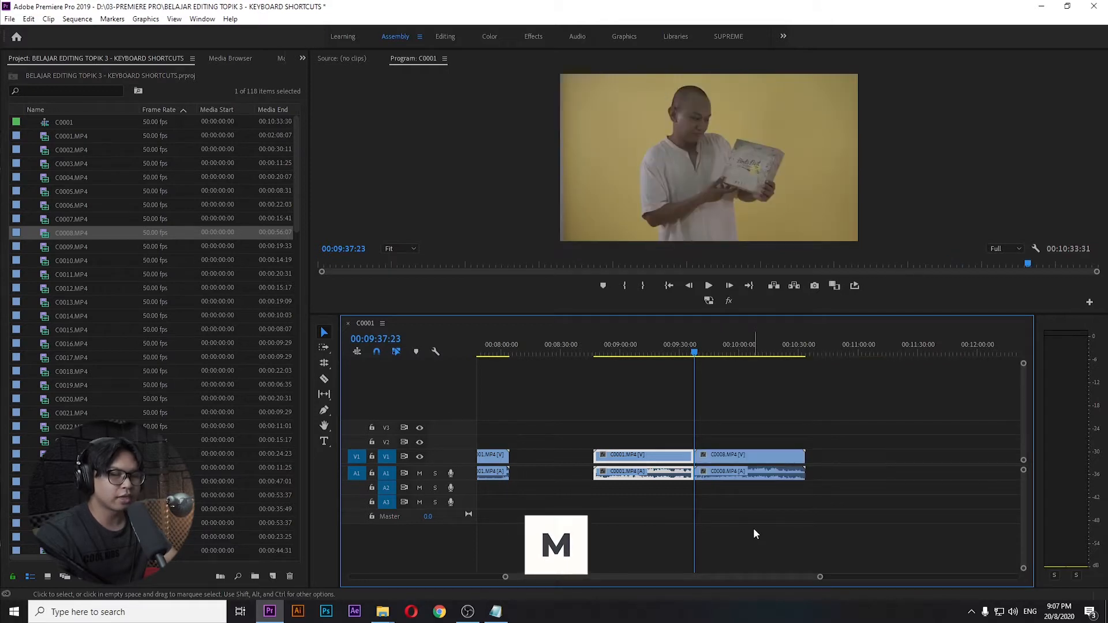
key(ctrl+z)
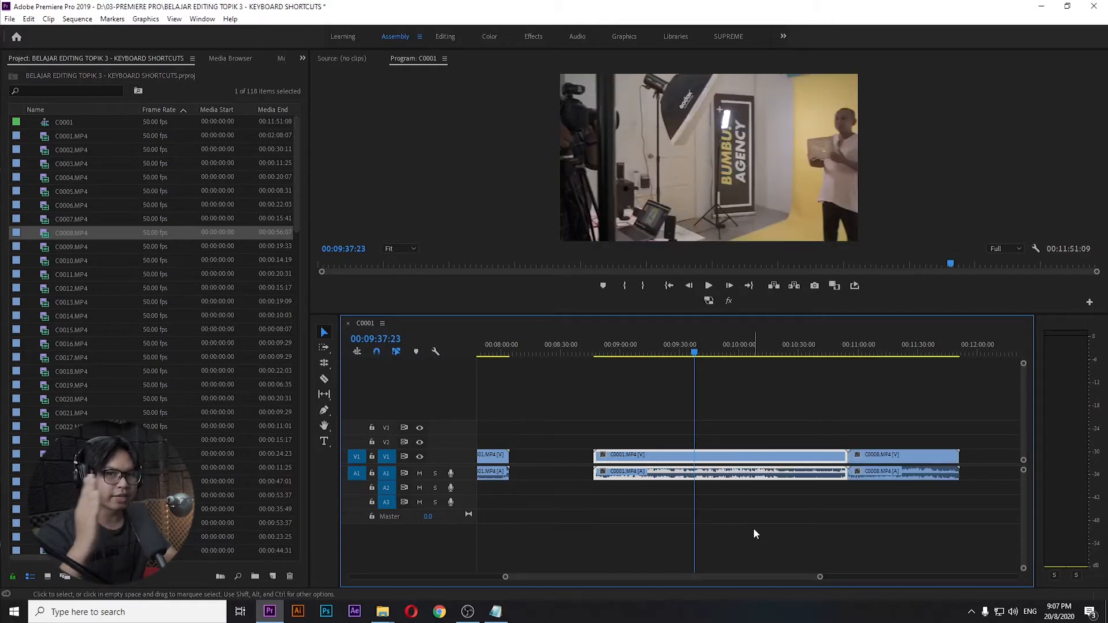
Ripple trim the start of the last C0001.MP4 clip to the playhead at 00:09:37:23, and undo the trim
drag(569, 392, 672, 522)
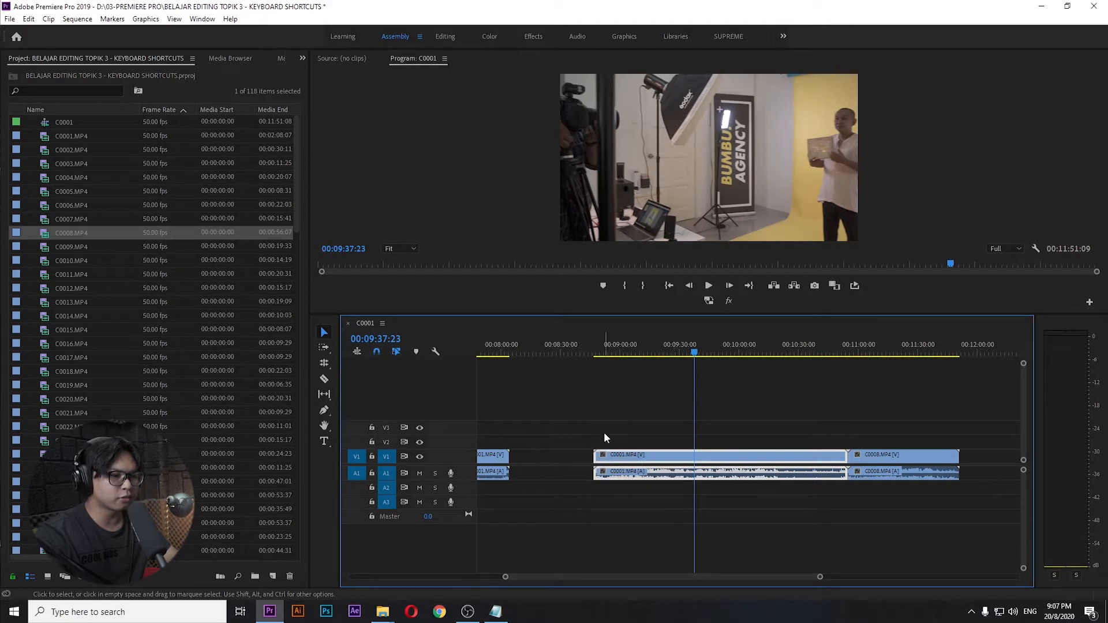
drag(586, 417, 664, 509)
drag(735, 393, 813, 531)
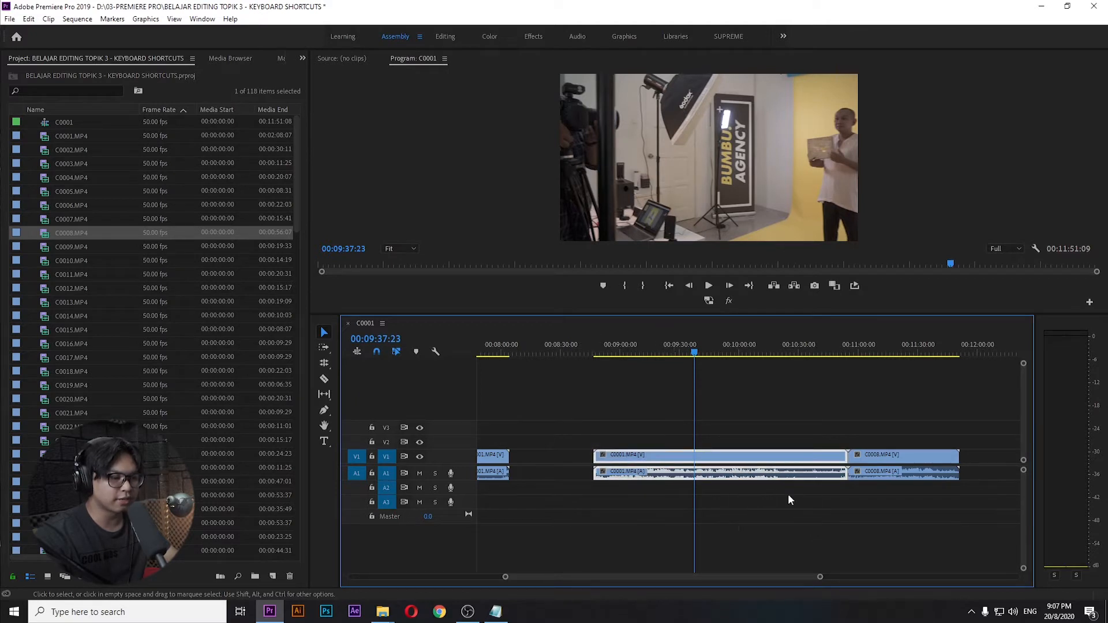
key(n)
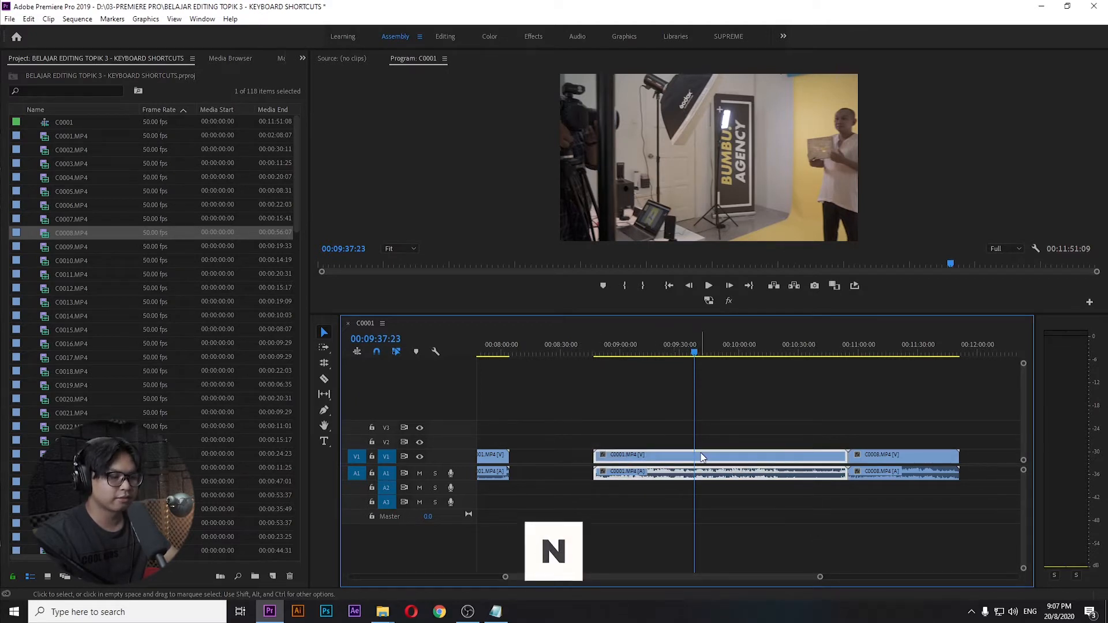
key(q)
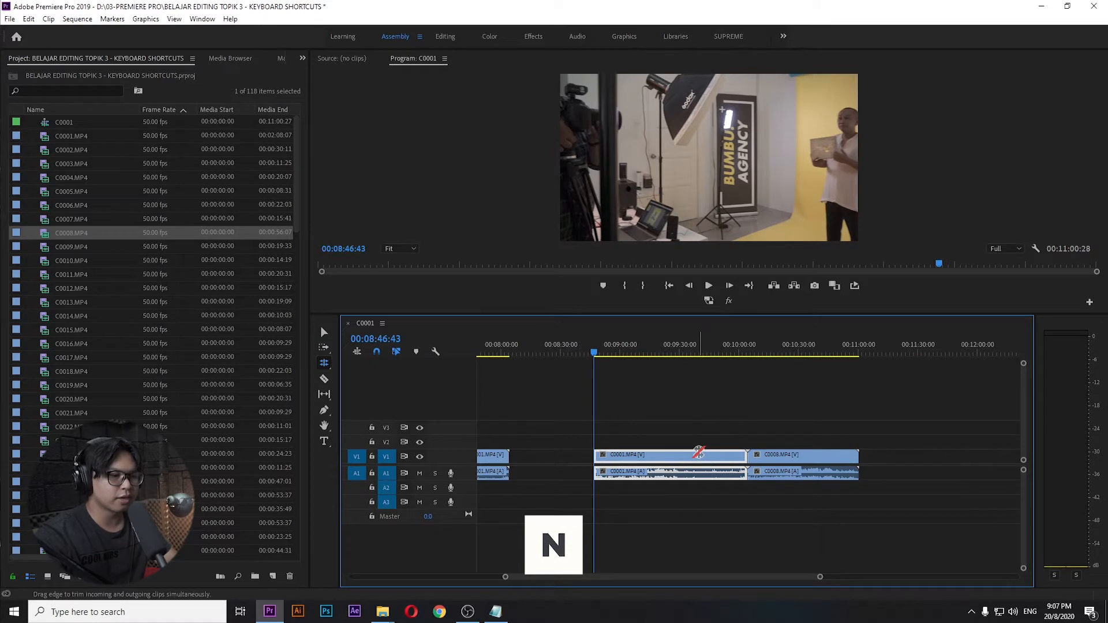
key(ctrl+z)
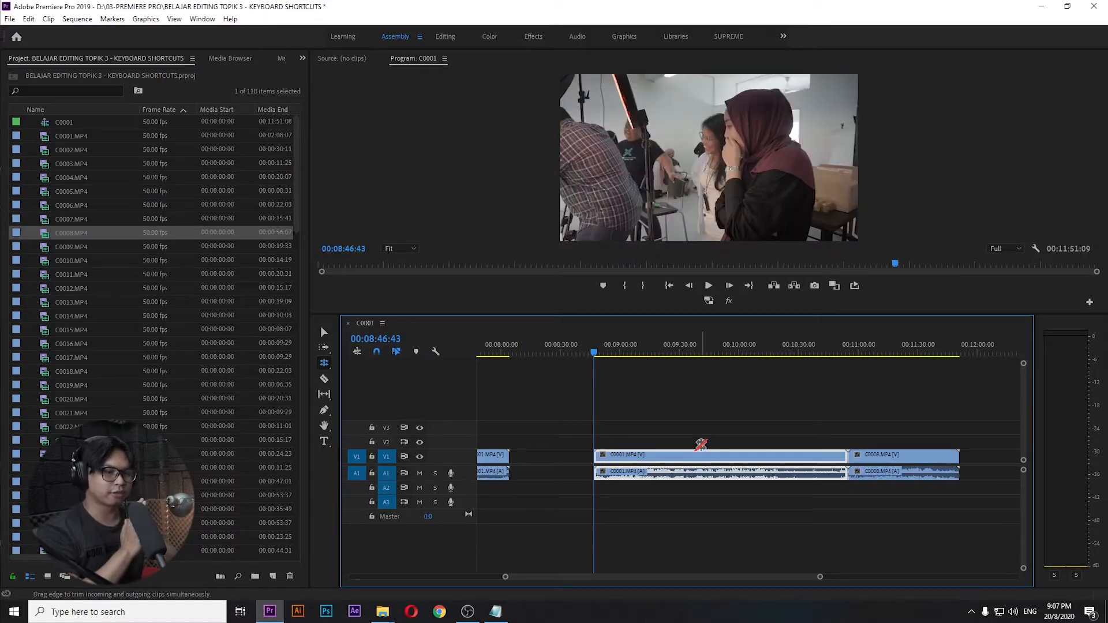
Zoom the timeline out to show the separate clip groups and reactivate the Selection tool
key(minus)
key(minus)
key(v)
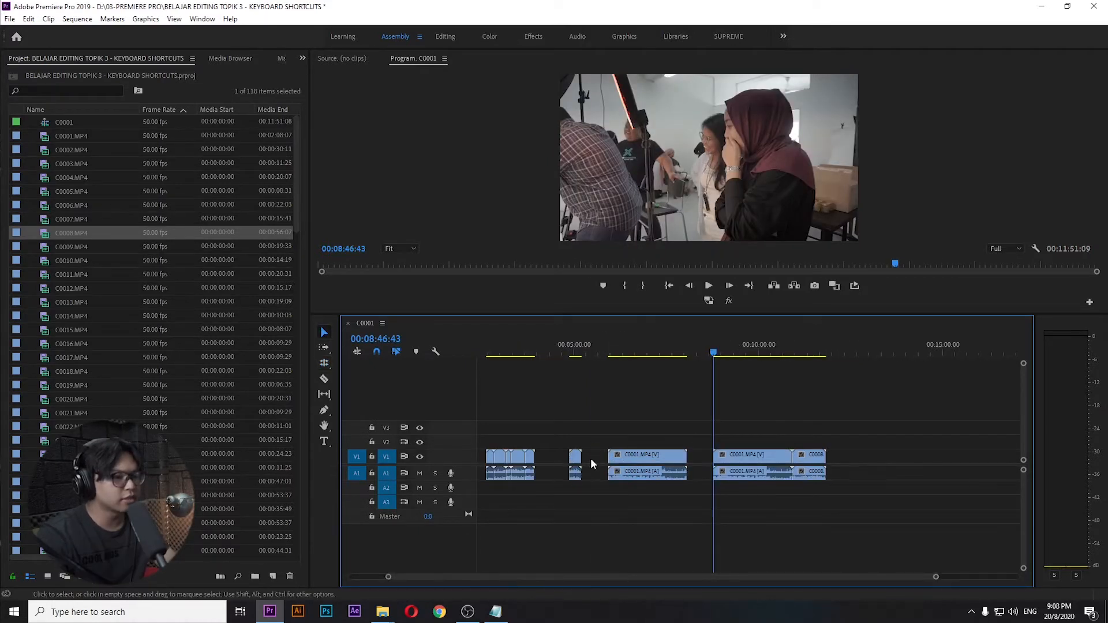
Ripple delete the empty gaps between the clip groups on V1 and A1 so the clips sit back to back
click(594, 458)
key(Delete)
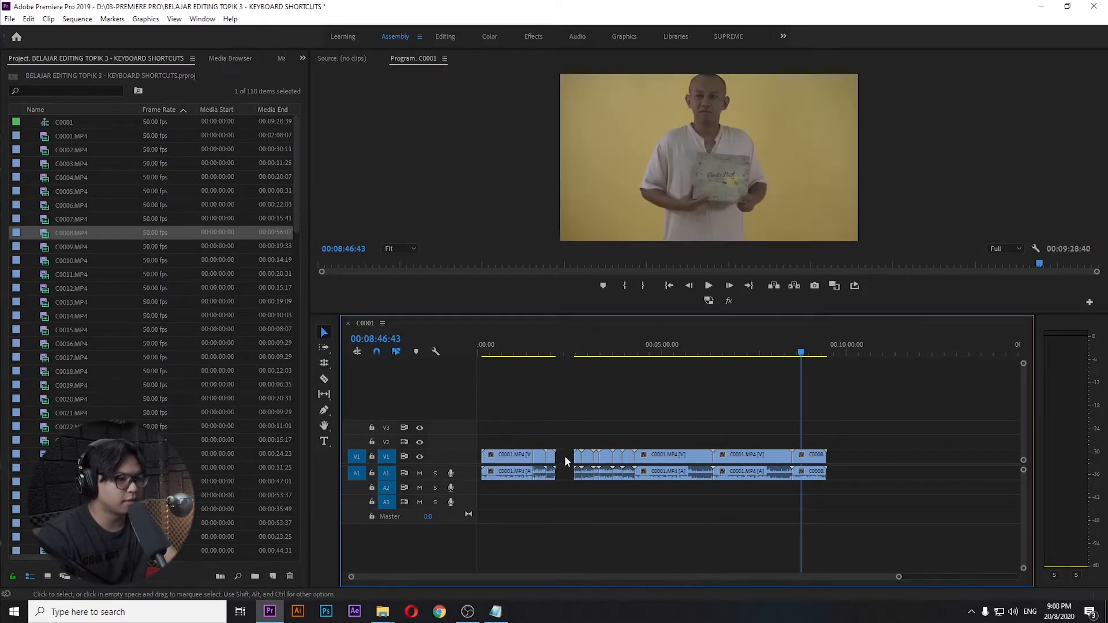
click(565, 456)
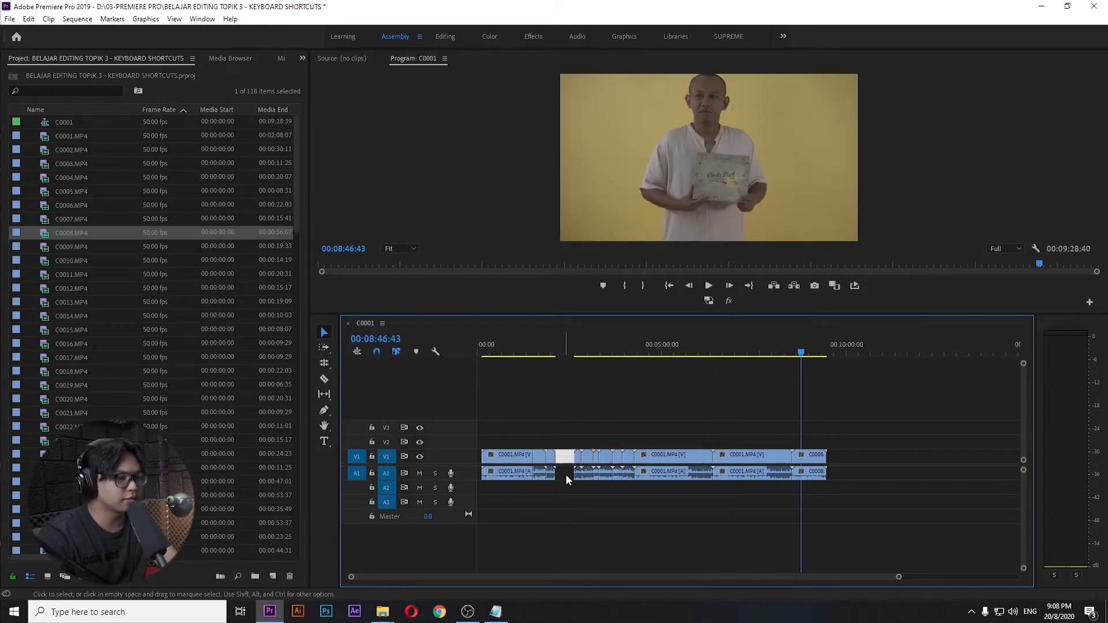
key(Delete)
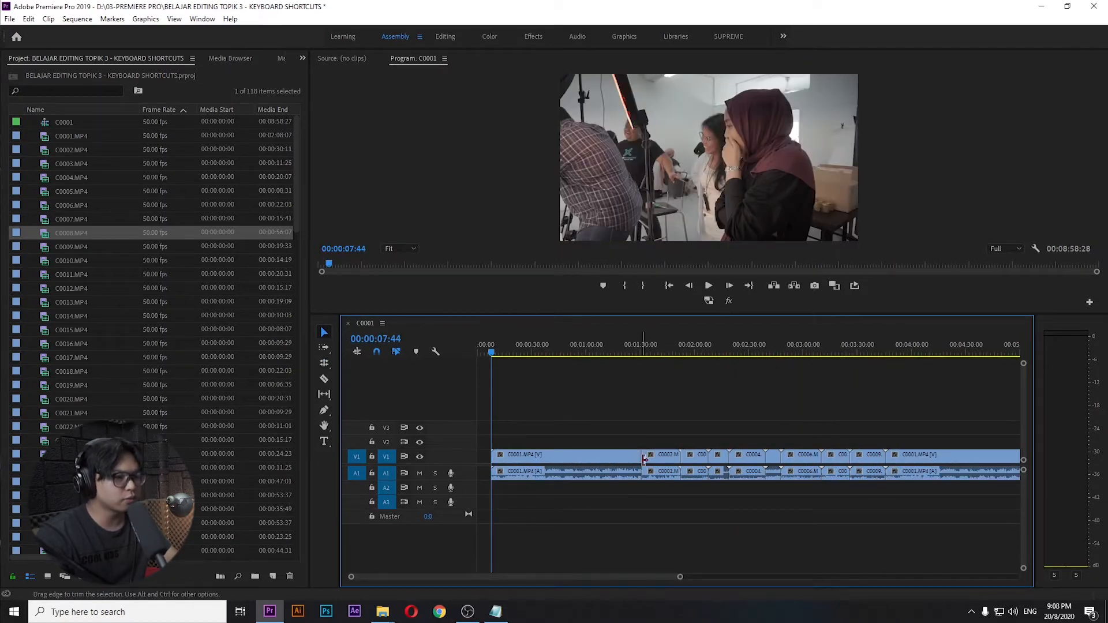
Move the playhead to the cut between C0001.MP4 and C0002.MP4 at 00:01:31:01
key(Down)
click(664, 455)
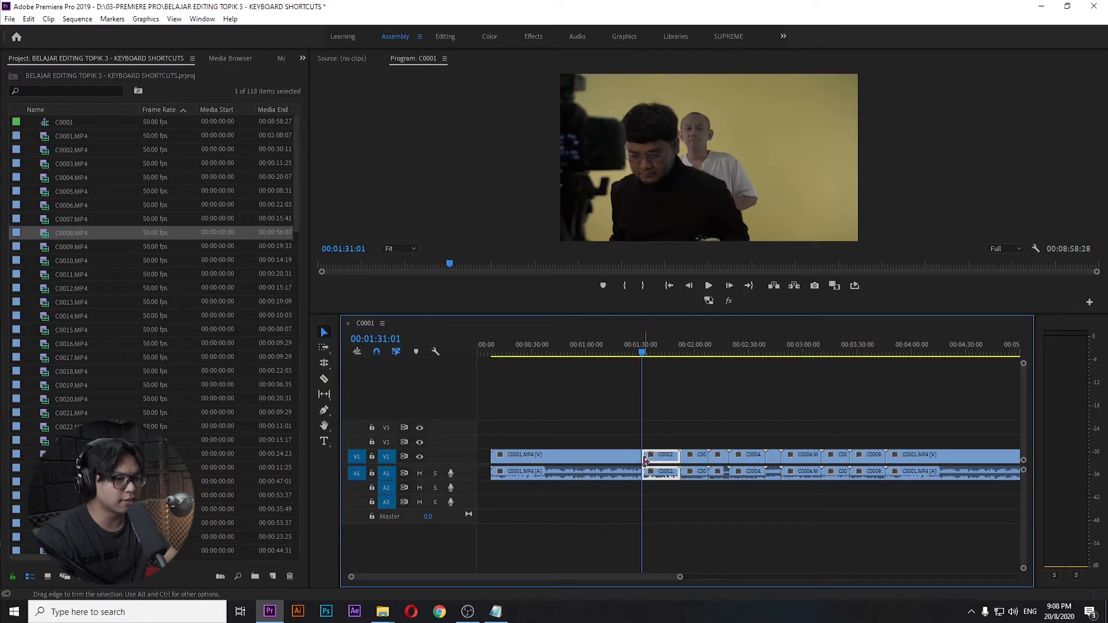
key(=)
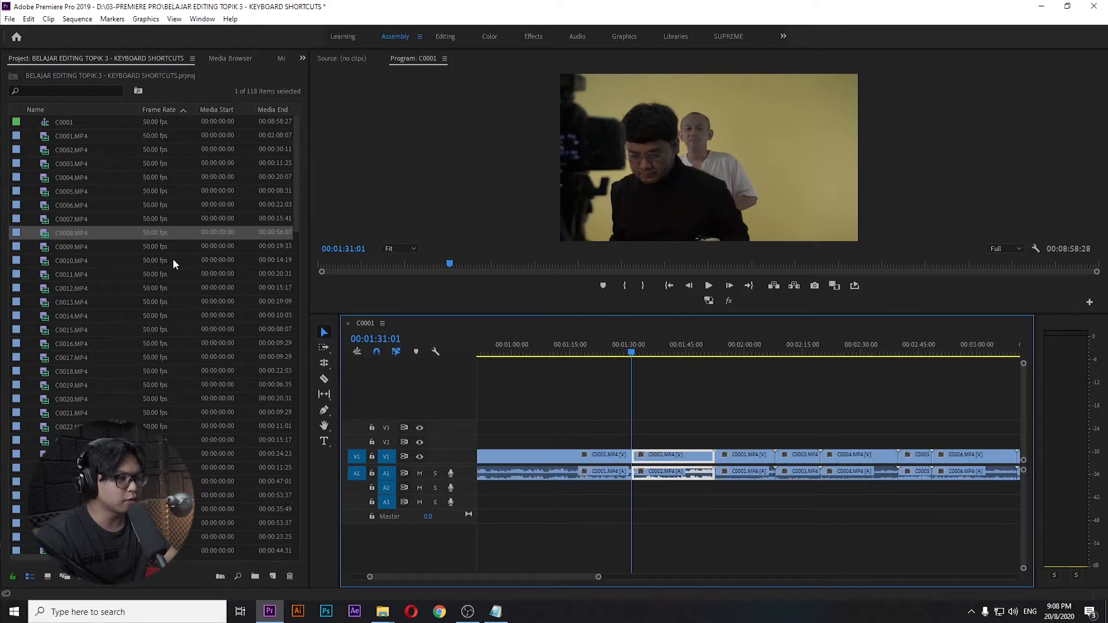
Place C0009.MP4 from the project on V1 over the first cut as an overwrite edit, and undo it
click(49, 250)
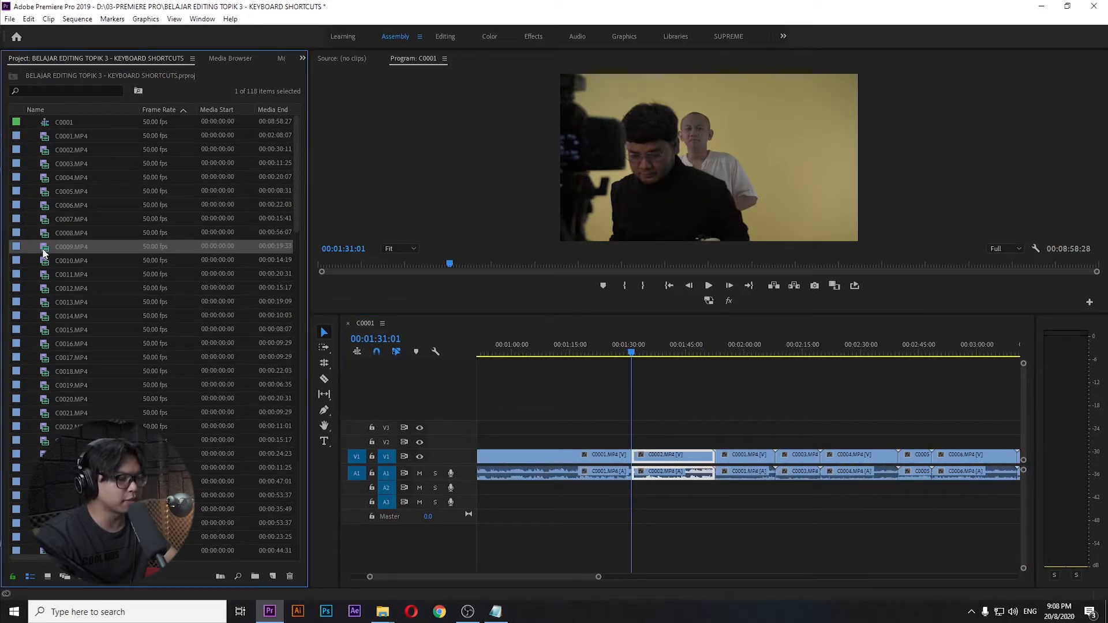
drag(44, 253, 605, 456)
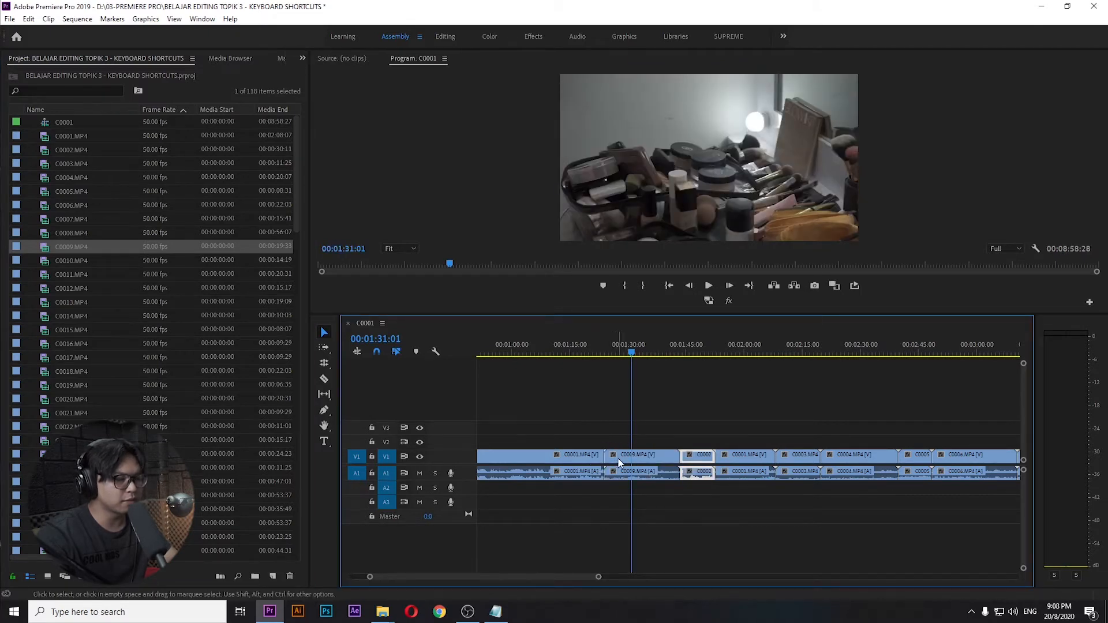
key(ctrl+z)
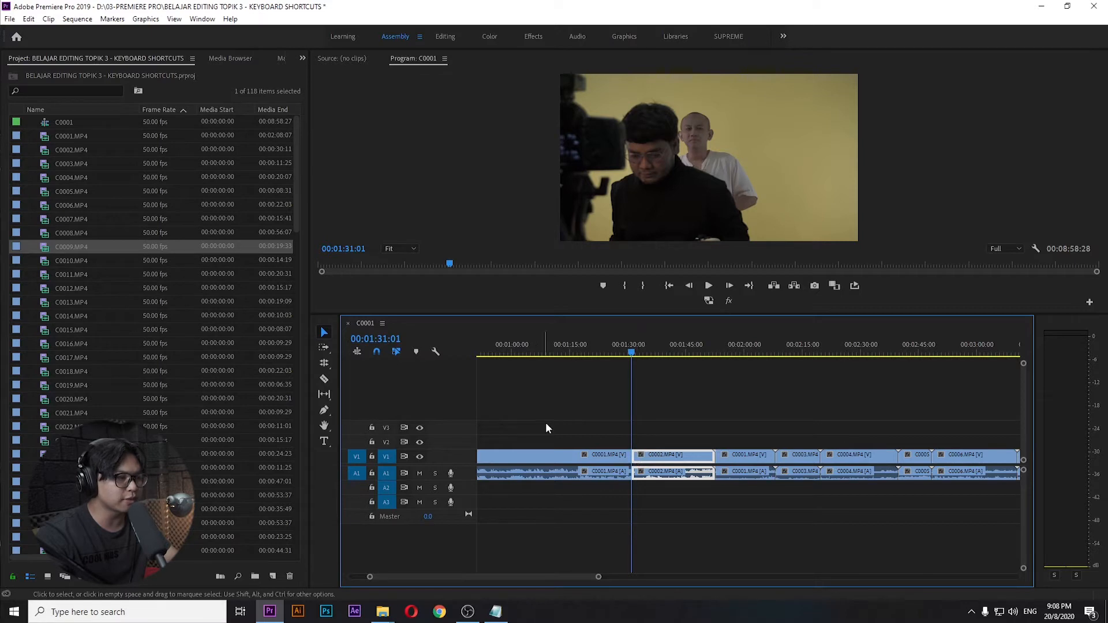
Insert C0011.MP4 on V3 and A3 at 00:01:31:01, pushing the following clips later instead of overwriting them
click(46, 250)
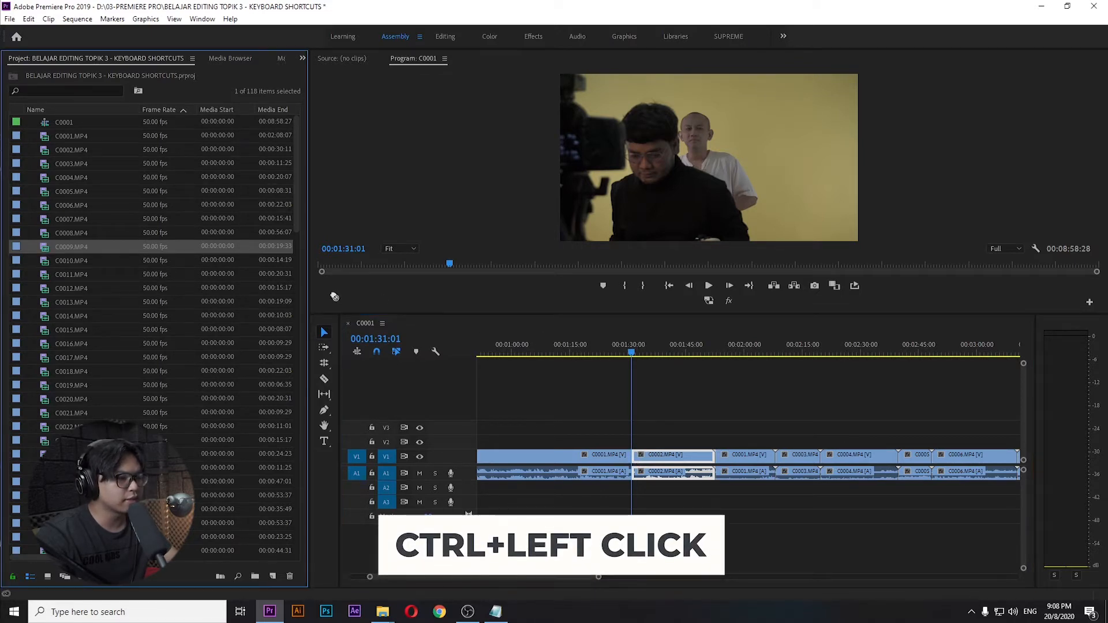
drag(334, 297, 670, 504)
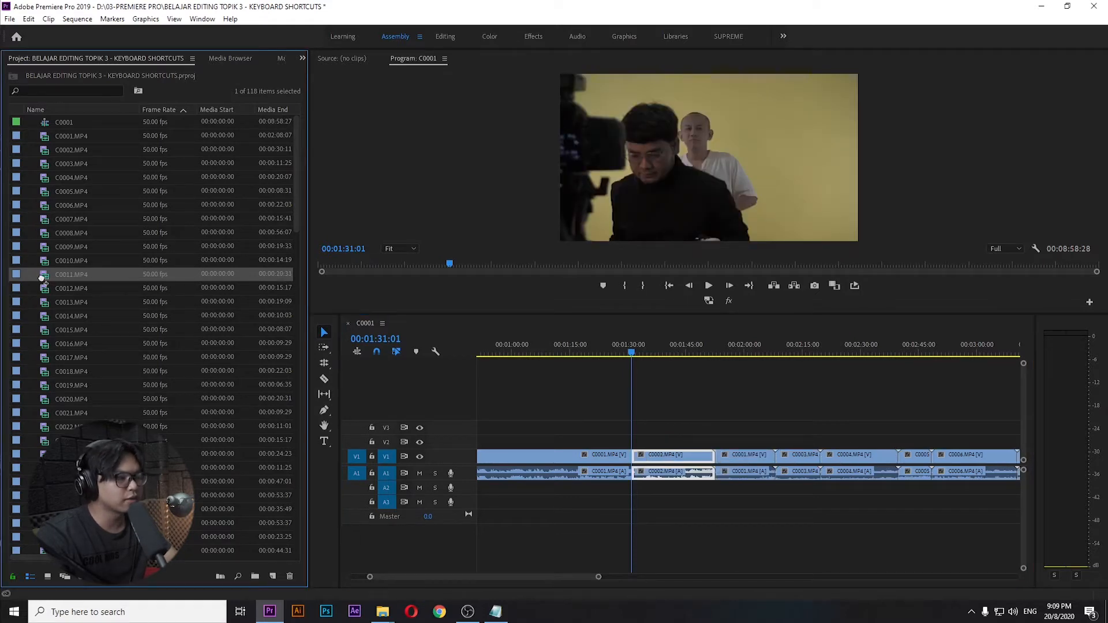
drag(103, 283, 632, 436)
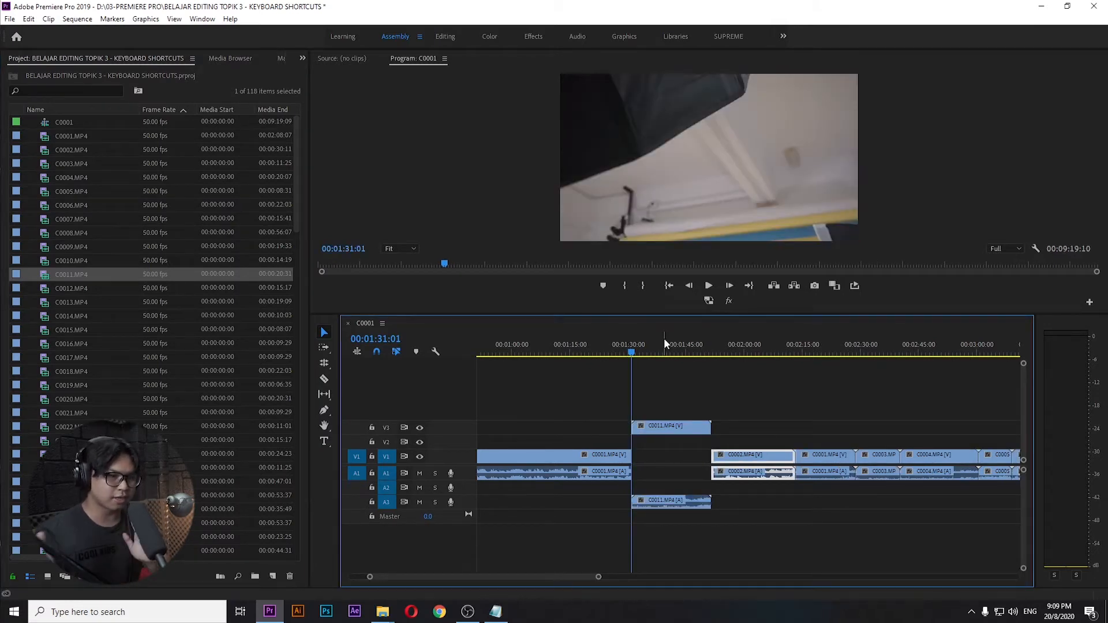
Move the C0011.MP4 clip past the end of the other clips to V2 and set the playhead at its start, 00:09:56:42
key(backslash)
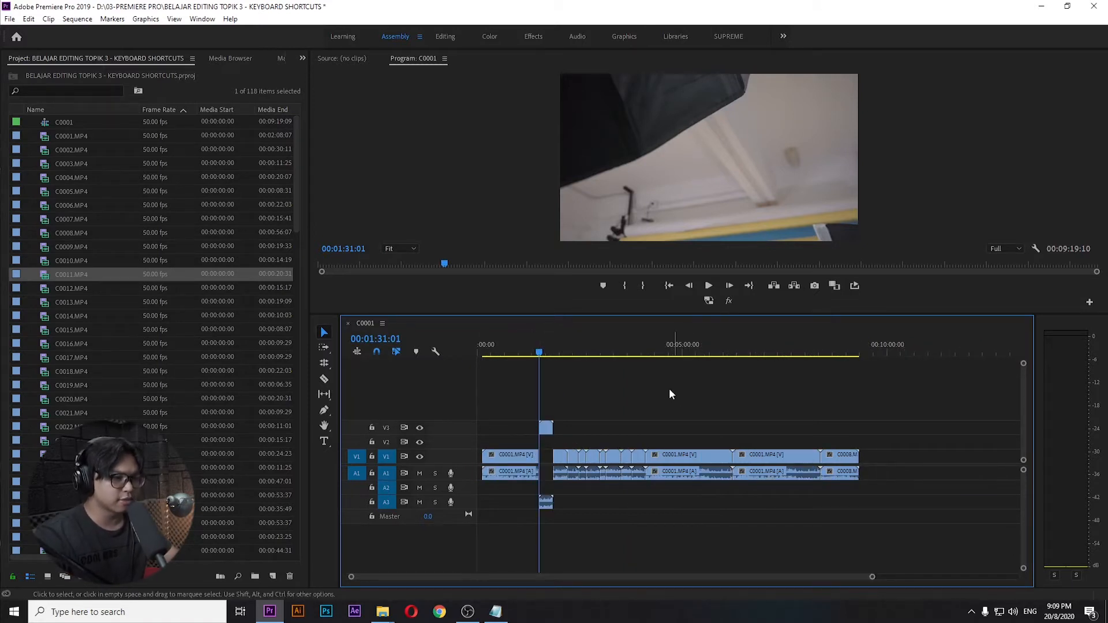
click(680, 349)
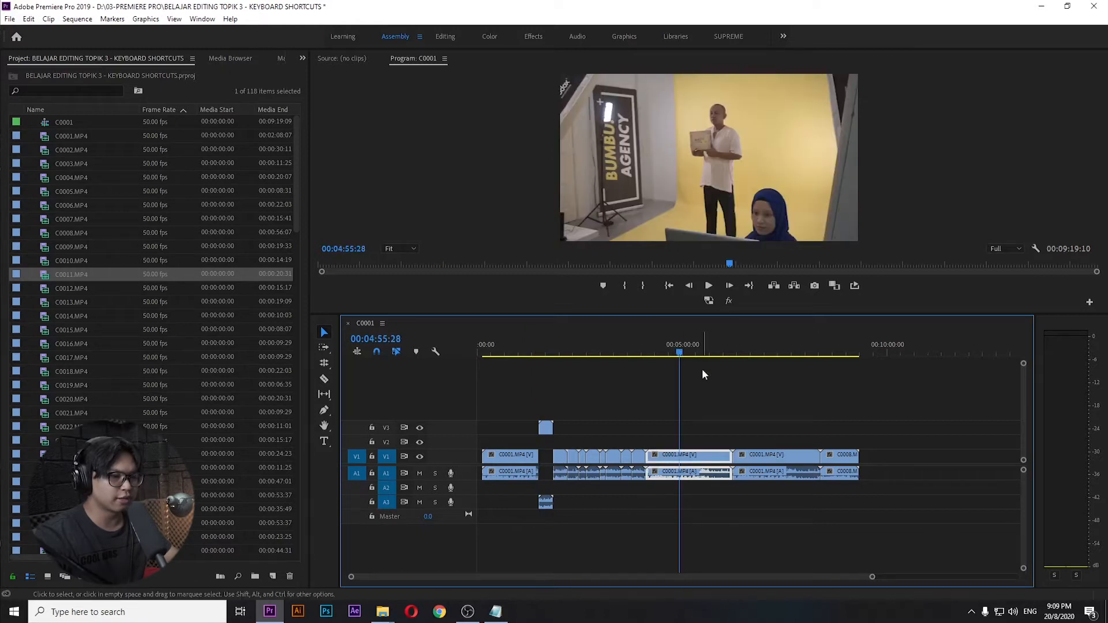
drag(546, 427, 883, 434)
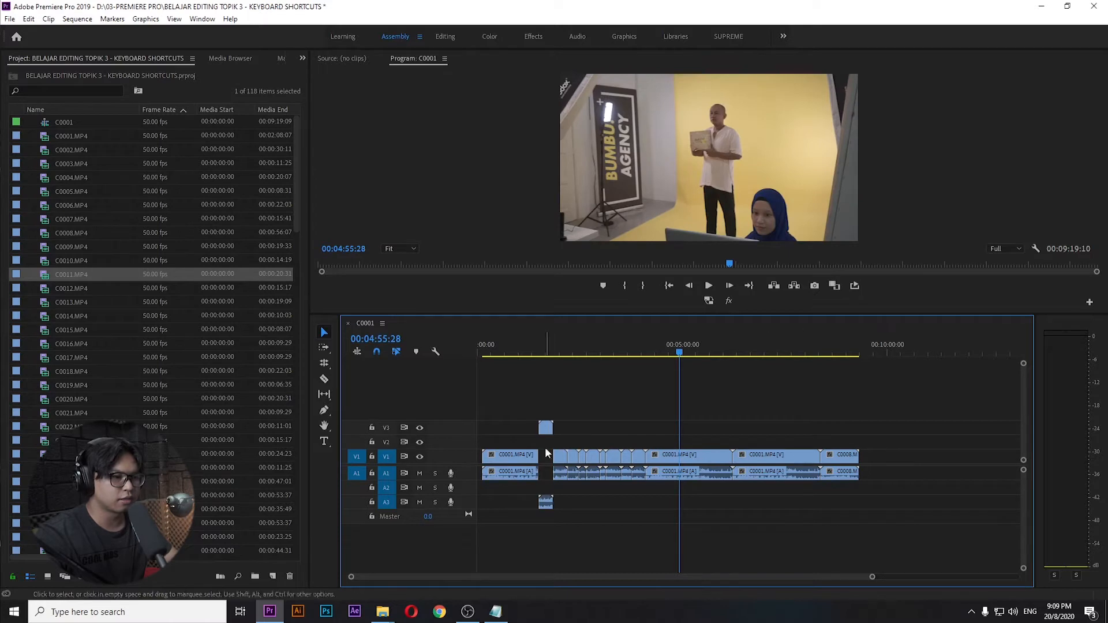
drag(546, 427, 895, 445)
drag(881, 351, 885, 352)
scroll(951, 463, up, 1)
scroll(950, 462, up, 5)
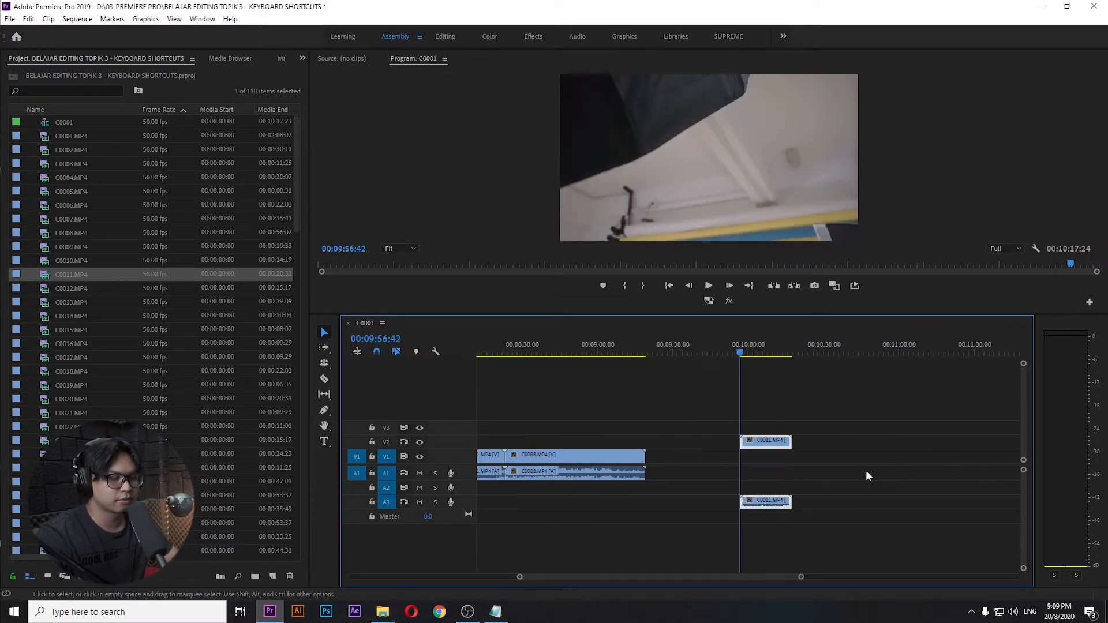
Play C0011.MP4 up to 00:10:00:16 and ripple trim its start to the playhead
key(space)
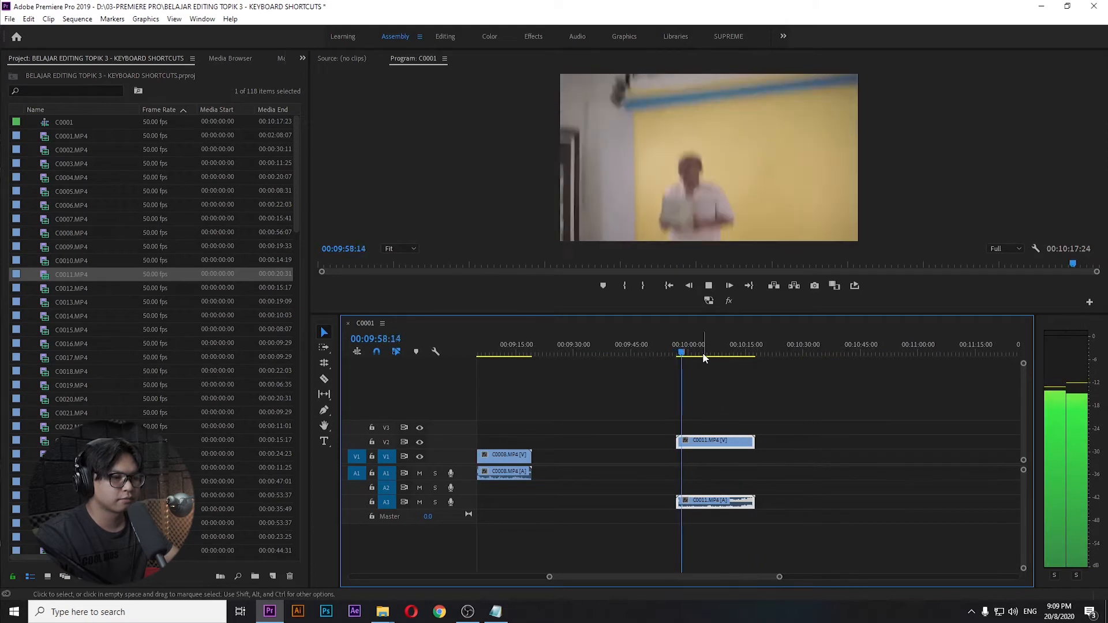
key(space)
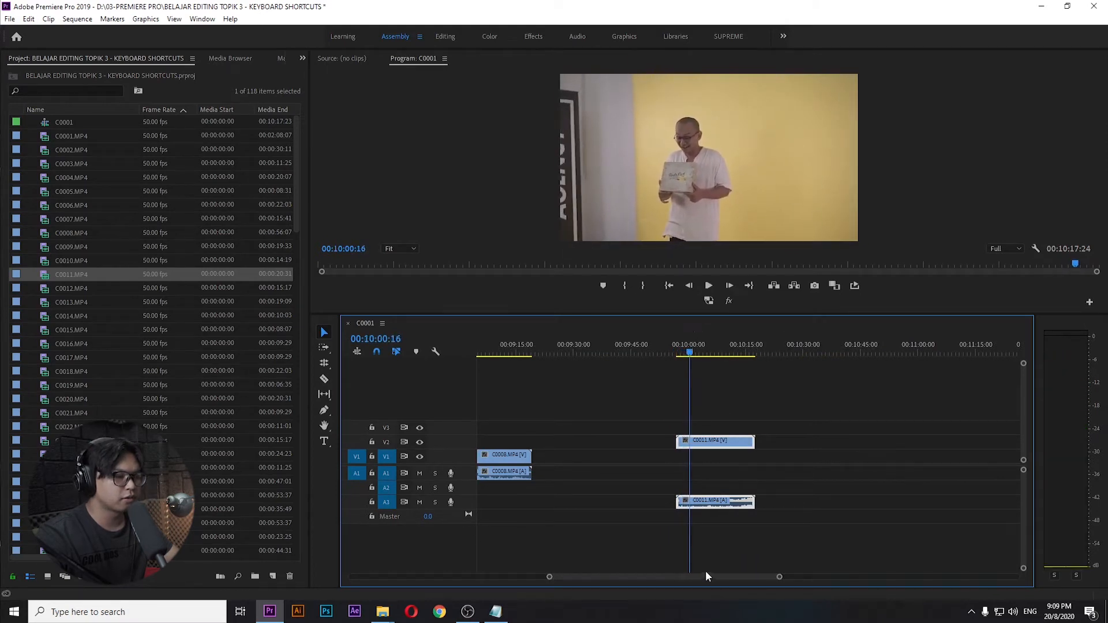
key(q)
Set the speed of the C0011.MP4 clip to 60% and play back the slowed clip
click(709, 441)
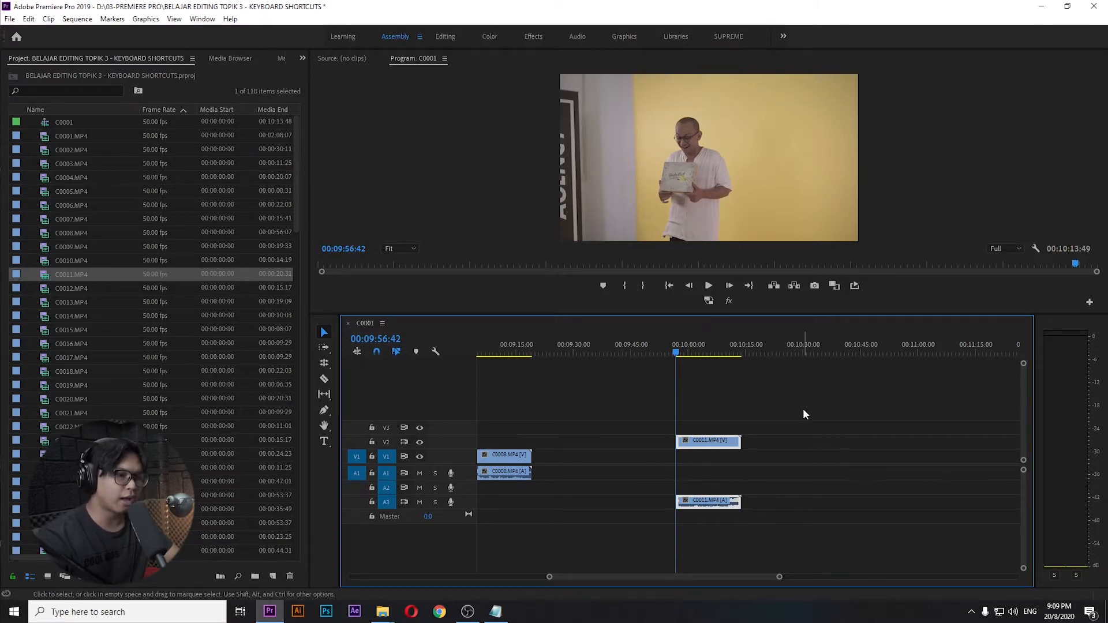
key(ctrl+r)
drag(247, 233, 629, 281)
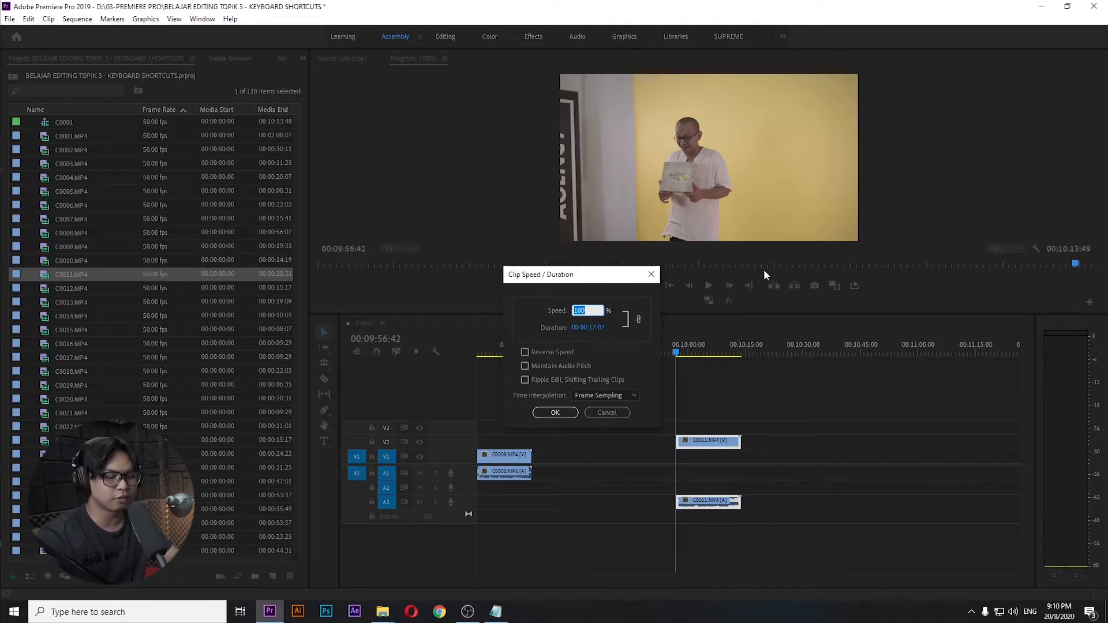
text(60)
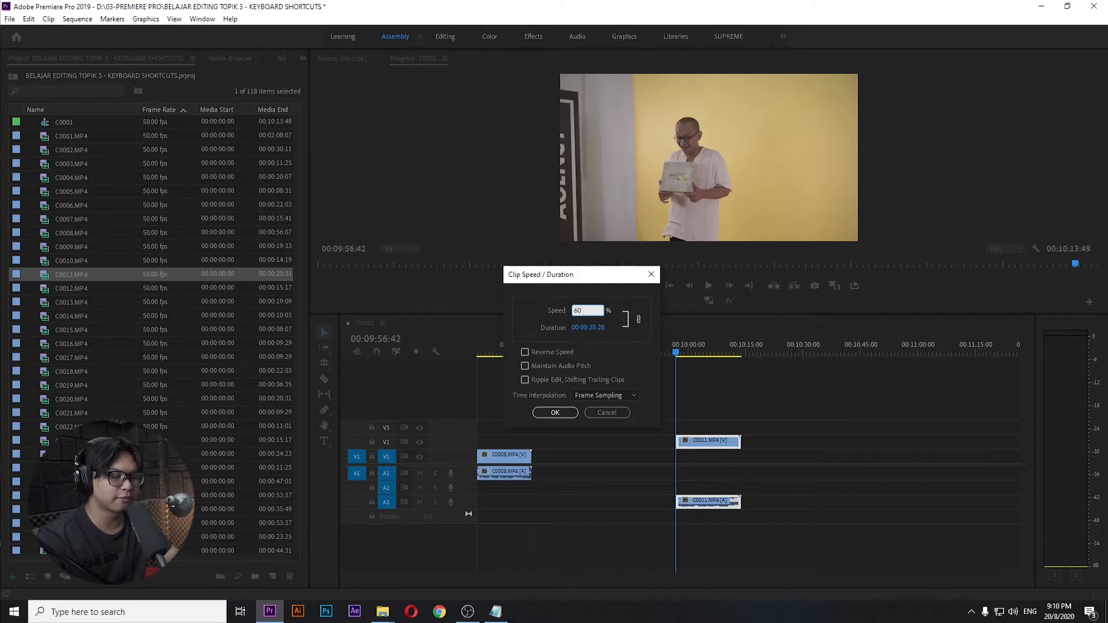
key(Return)
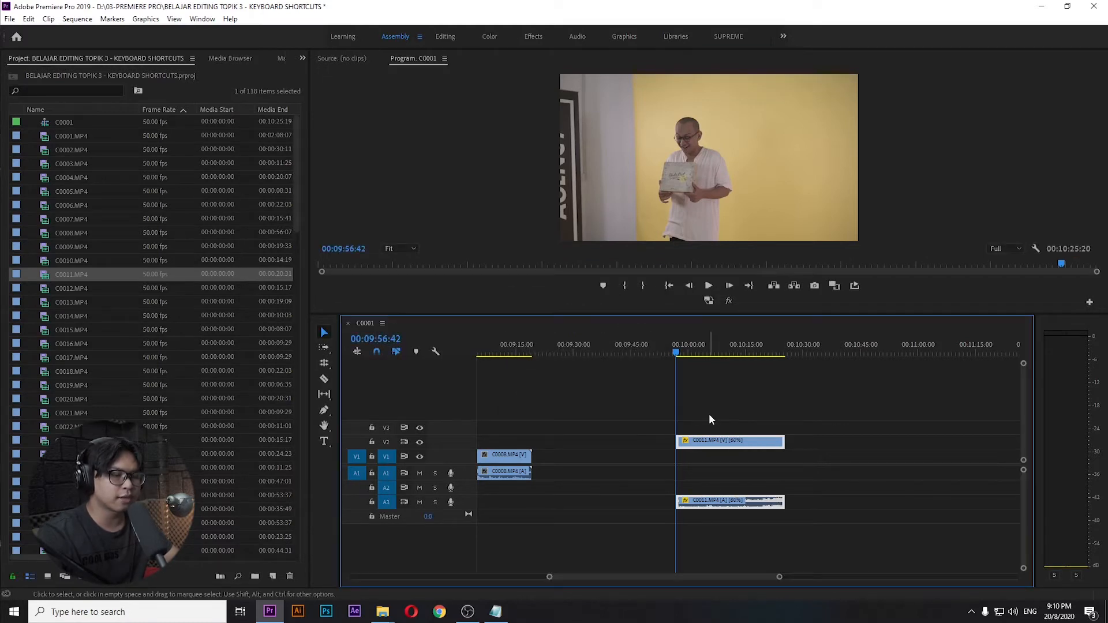
key(space)
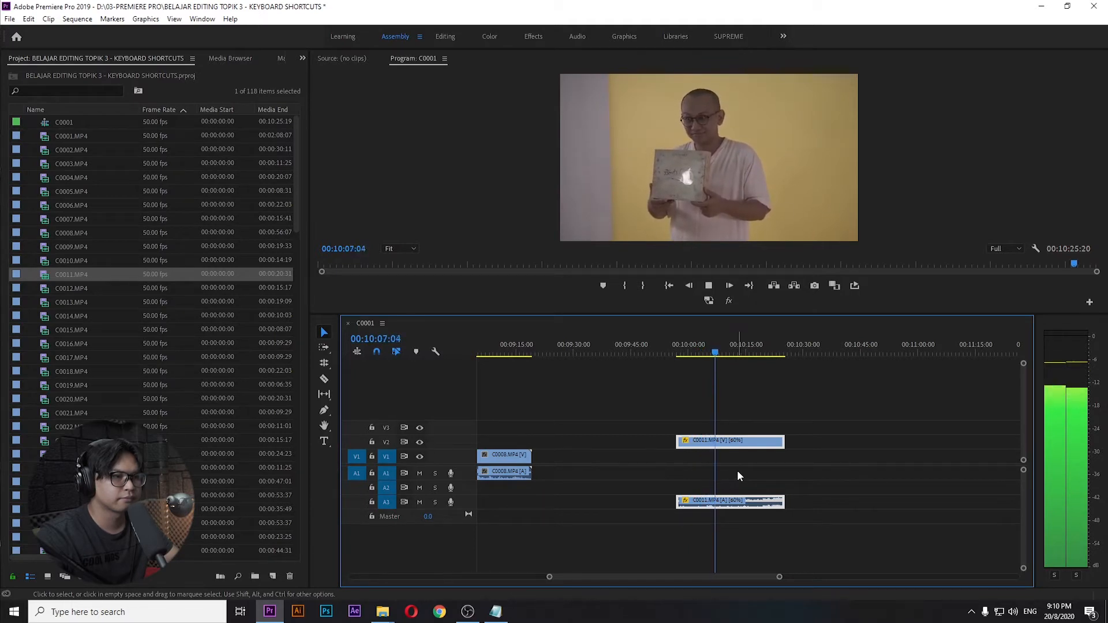
key(space)
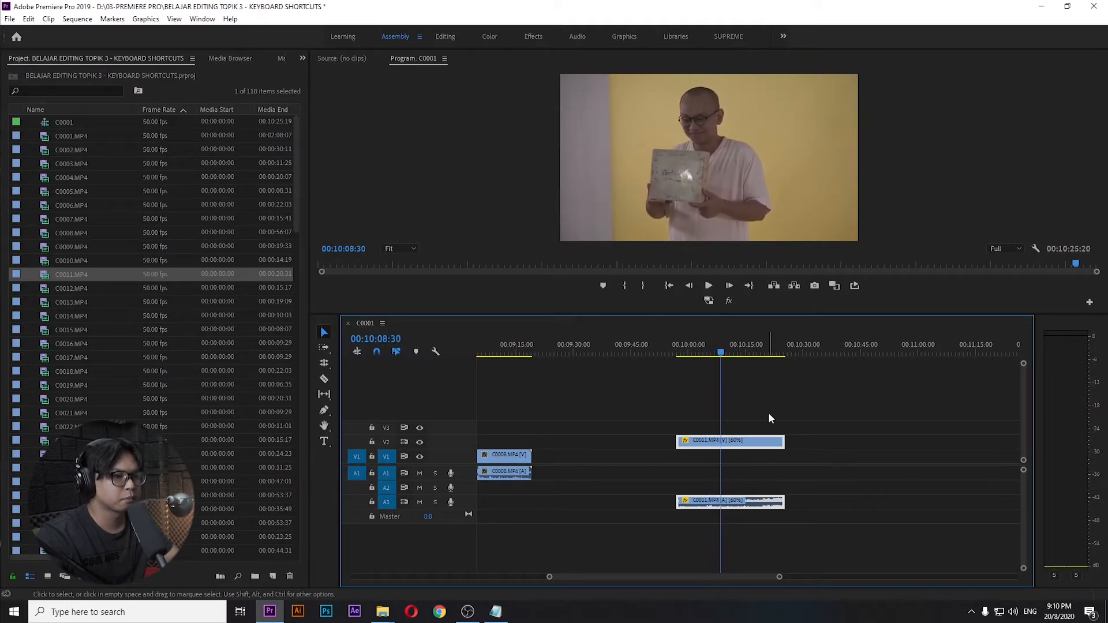
Place the playhead at 00:09:43:22 in the gap before the C0011.MP4 clip and select that clip's video and audio
click(779, 404)
click(626, 351)
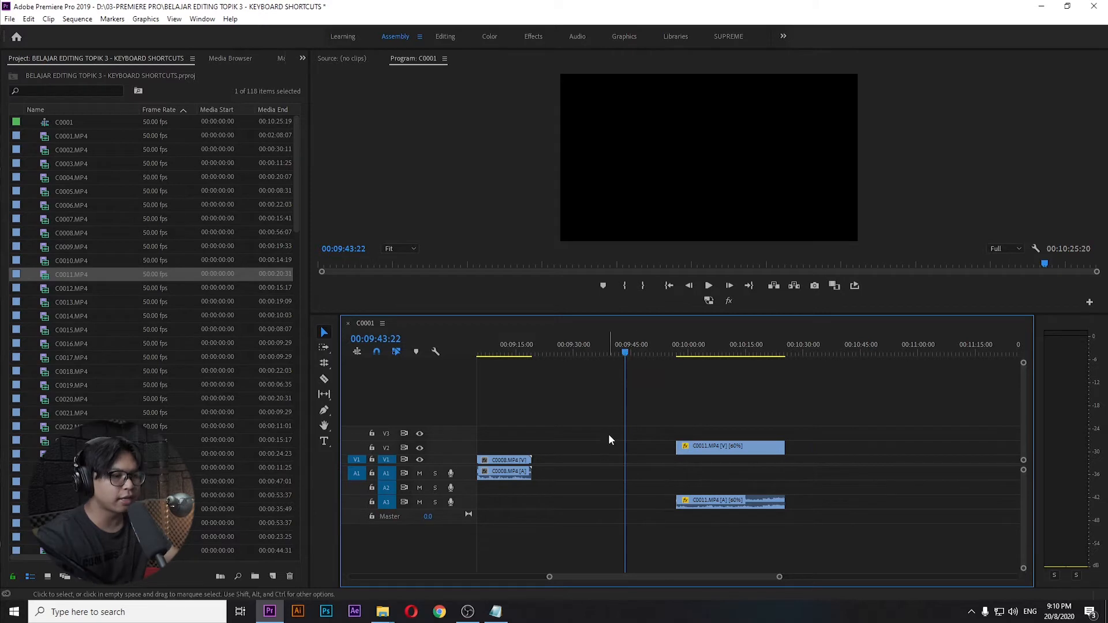
scroll(609, 434, up, 3)
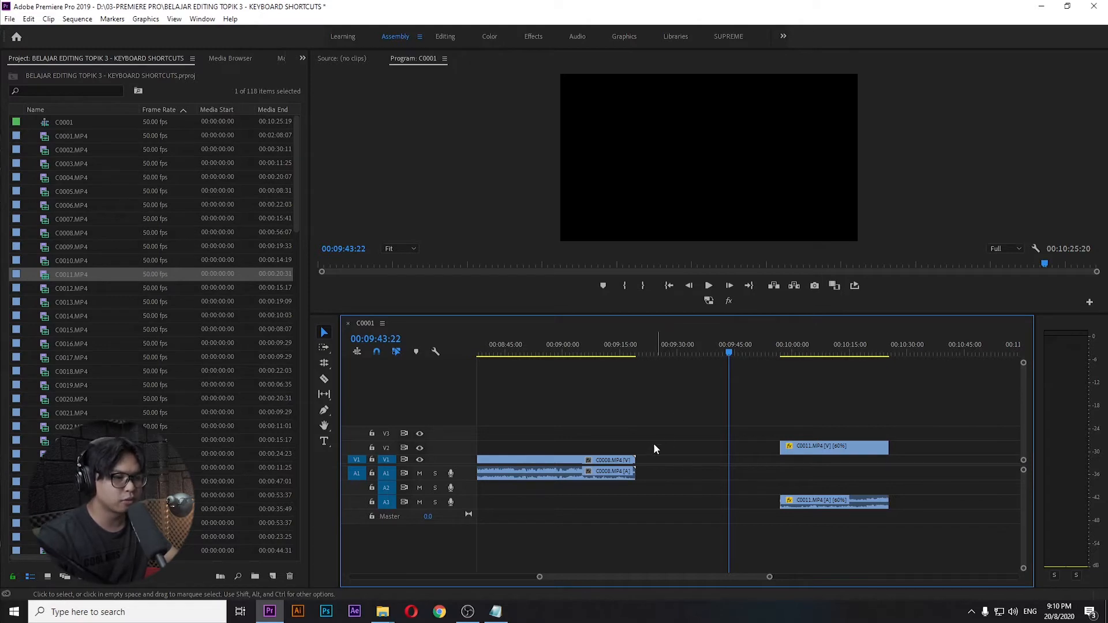
click(632, 472)
drag(759, 420, 814, 534)
drag(757, 399, 784, 525)
scroll(739, 501, up, 3)
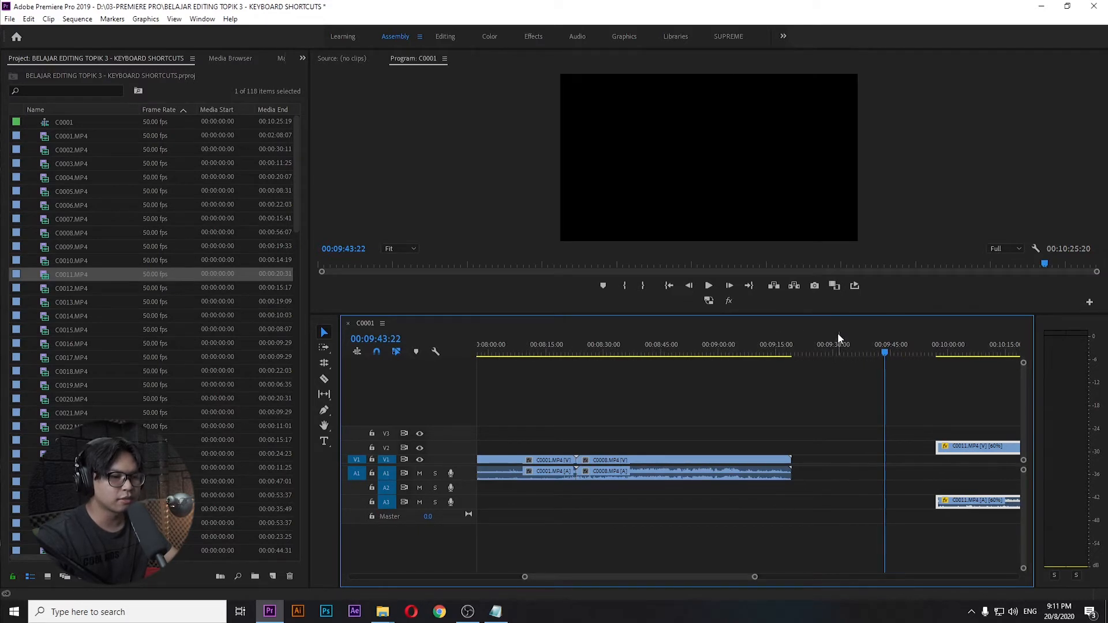
Scrub the playhead back to the start of the C0008.MP4 clip at 00:08:22:16, show the whole sequence and clear the selection
drag(815, 348, 576, 360)
key(minus)
key(minus)
key(minus)
key(minus)
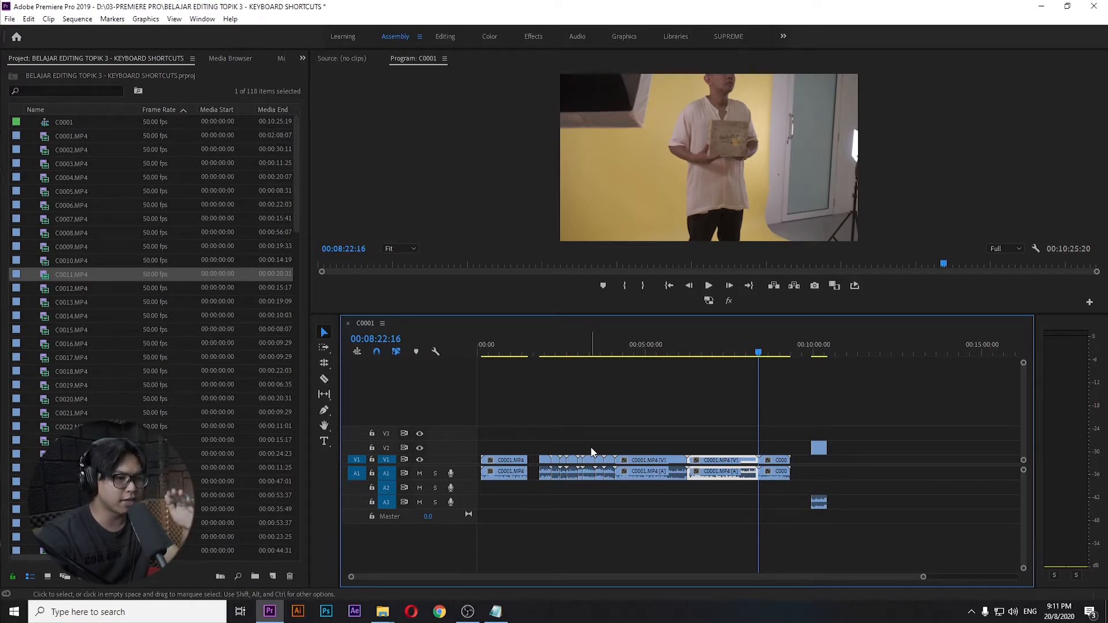
click(811, 411)
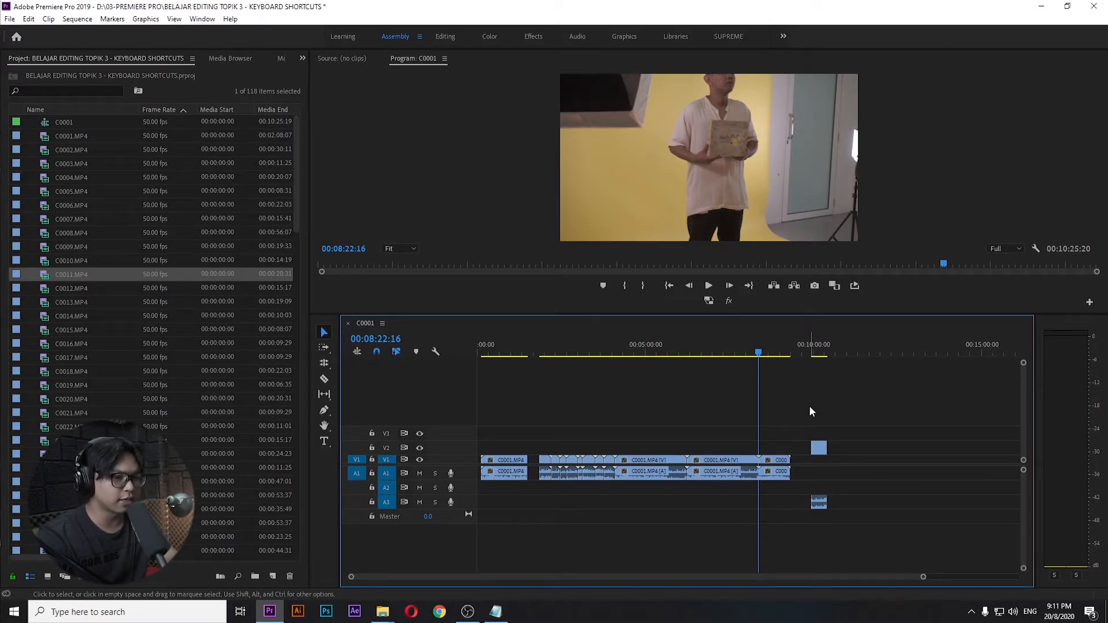
Jump the playhead back through the previous edit points to 00:02:28:40
key(Up)
key(Up)
key(Up)
key(Up)
key(Up)
key(Up)
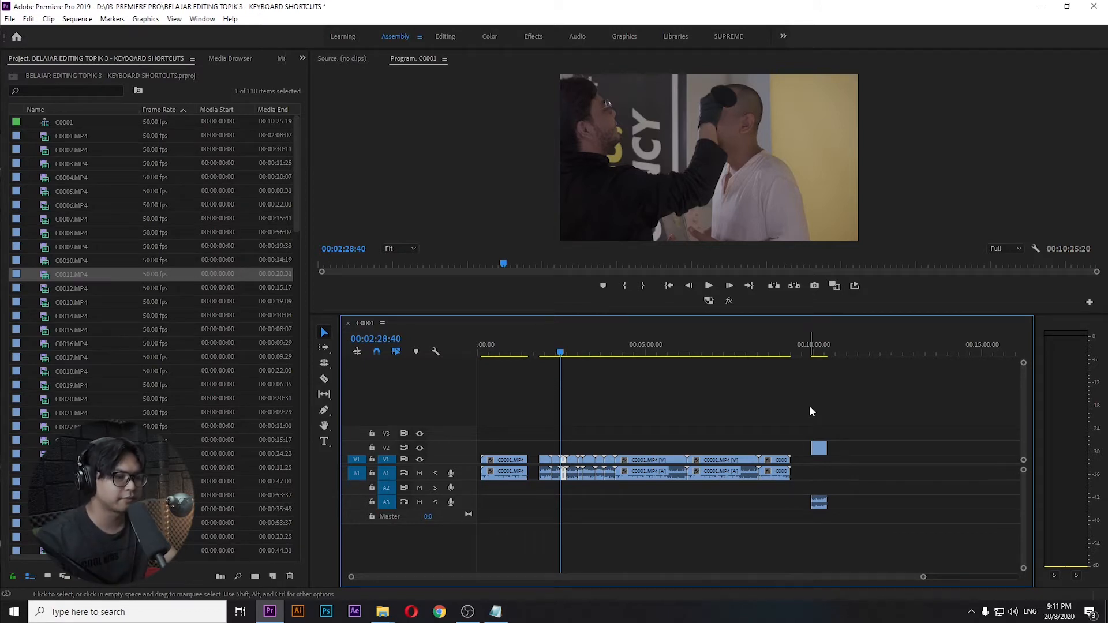
Jump the playhead forward through the edit points to the end of the last V1 clip at 00:09:19:10
key(Down)
key(Down)
key(Down)
key(Down)
key(Down)
key(Down)
key(Down)
key(Down)
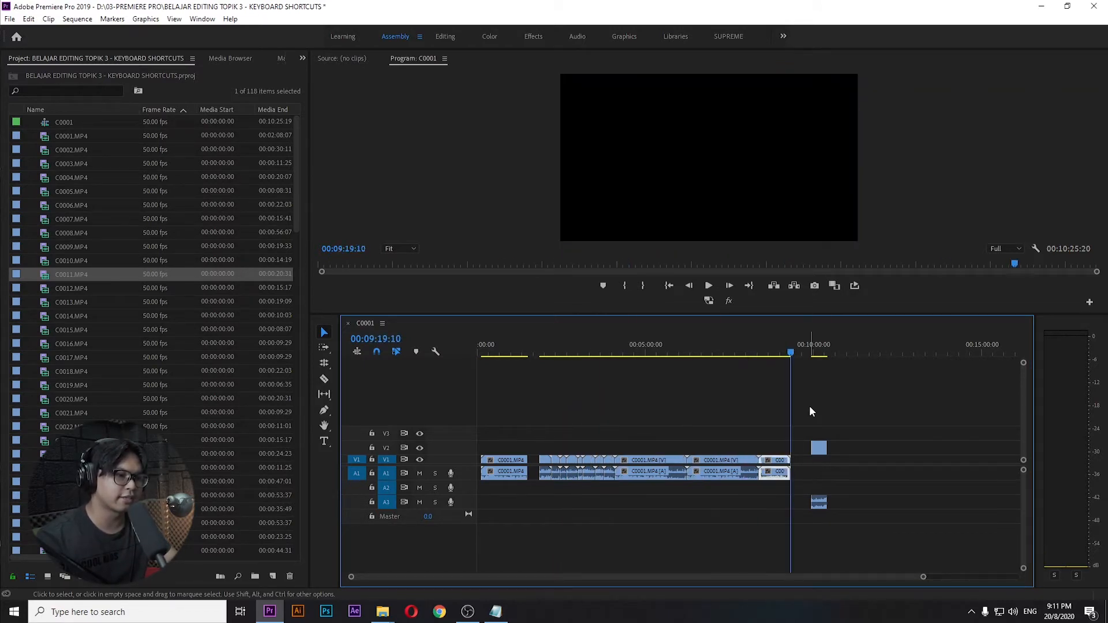
key(Down)
key(Down)
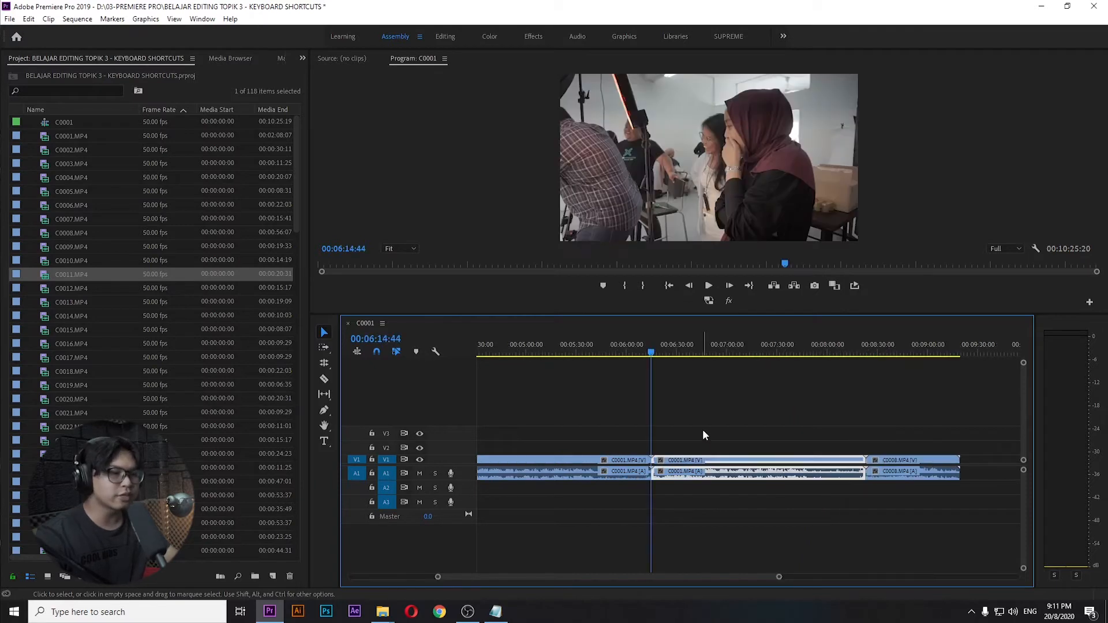
Increase the V1 track height to show thumbnails, and add C0012.MP4 to V1 and A1 at 00:11:39:06
key(ctrl+=)
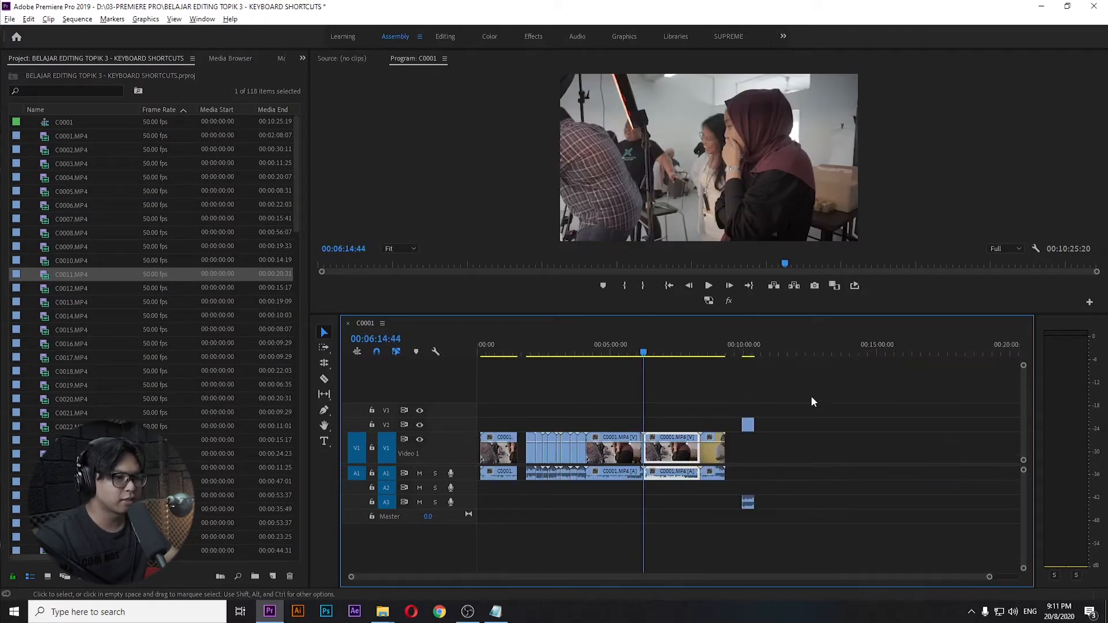
click(788, 351)
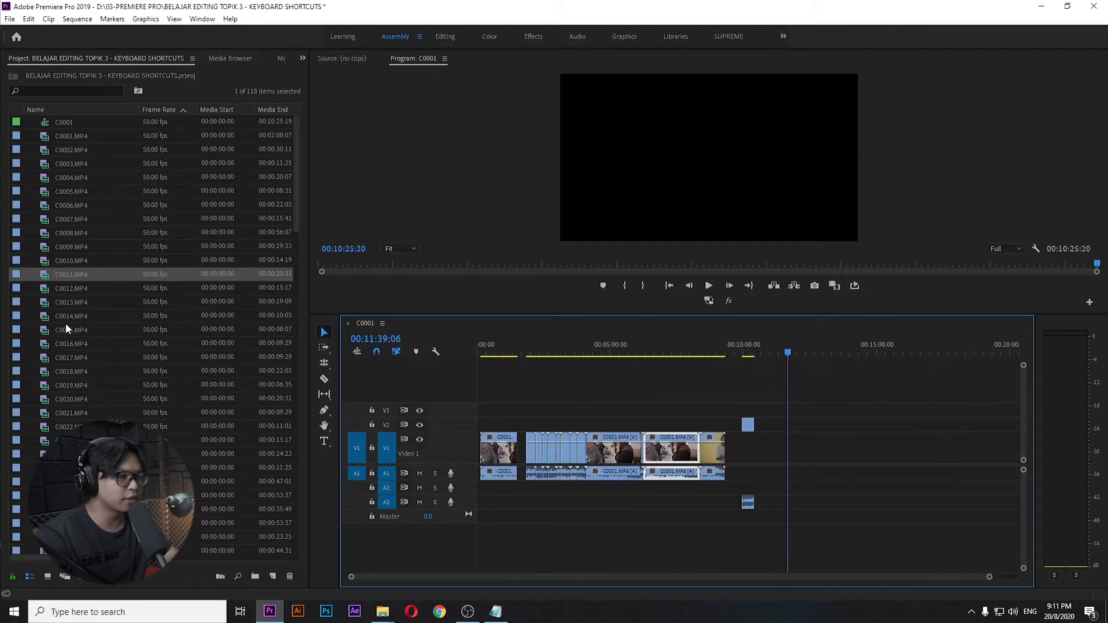
drag(43, 290, 793, 465)
scroll(826, 478, up, 7)
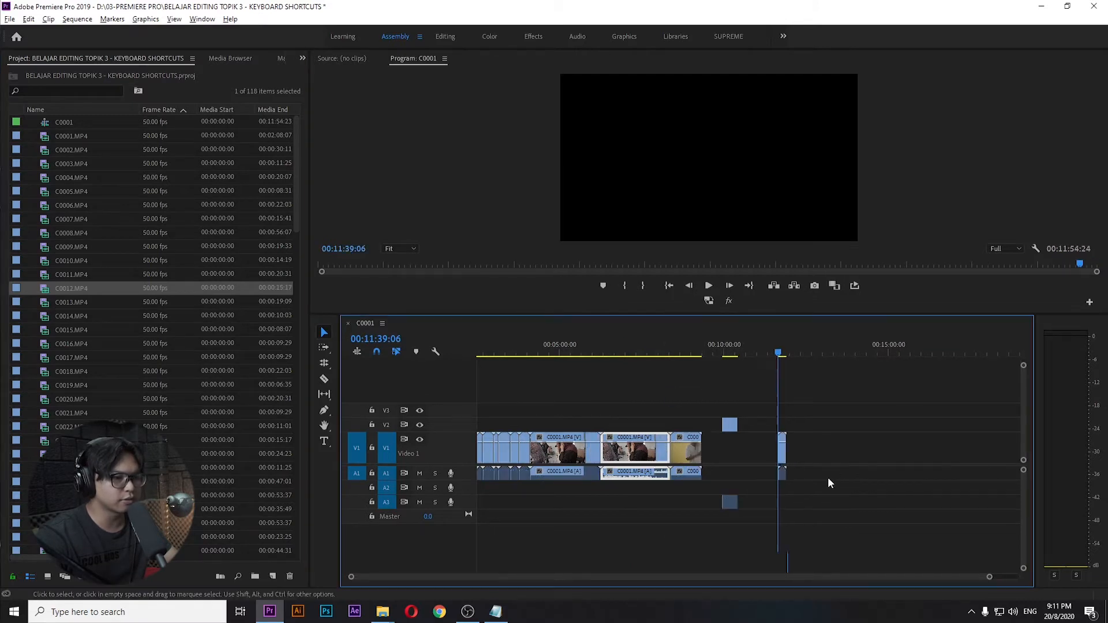
scroll(896, 453, up, 3)
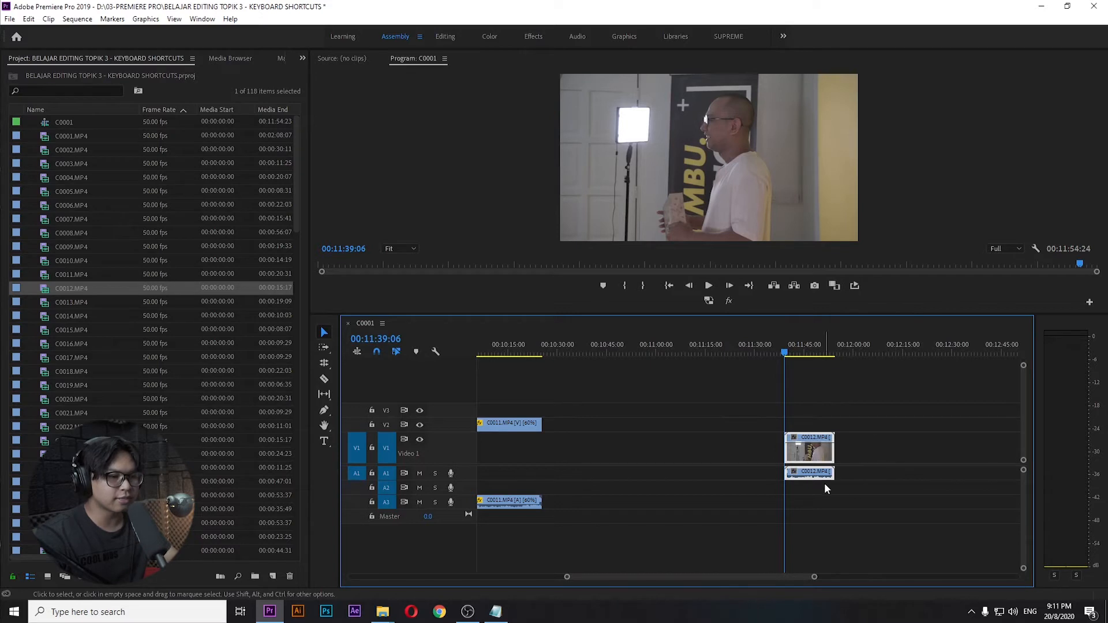
Delete the C0012.MP4 clip with its linked audio from the timeline, and undo the deletion
scroll(852, 459, up, 2)
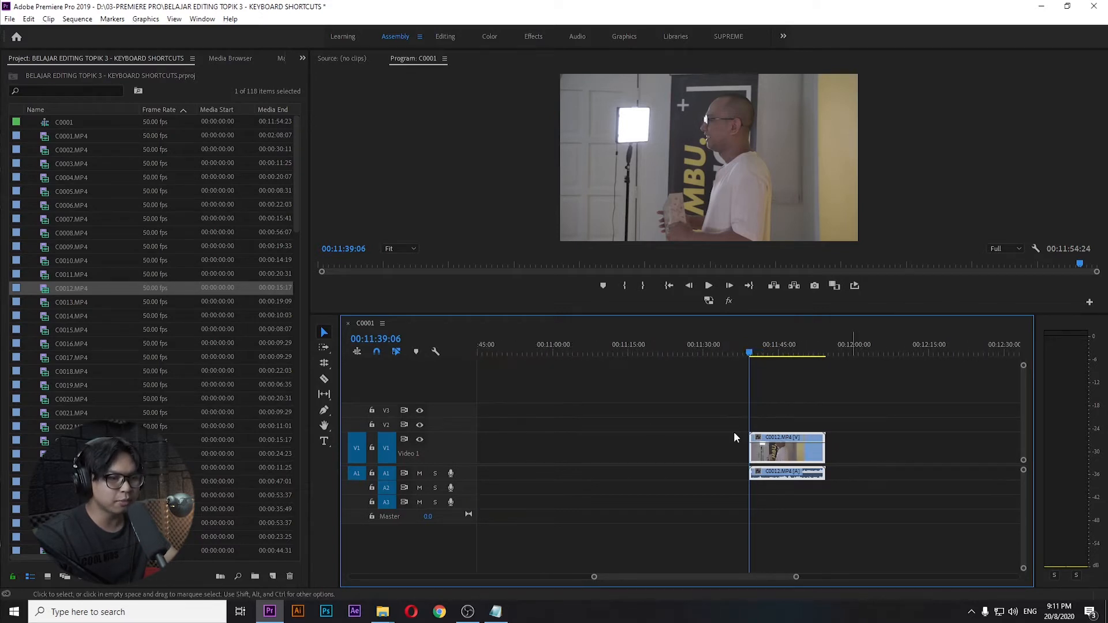
click(885, 447)
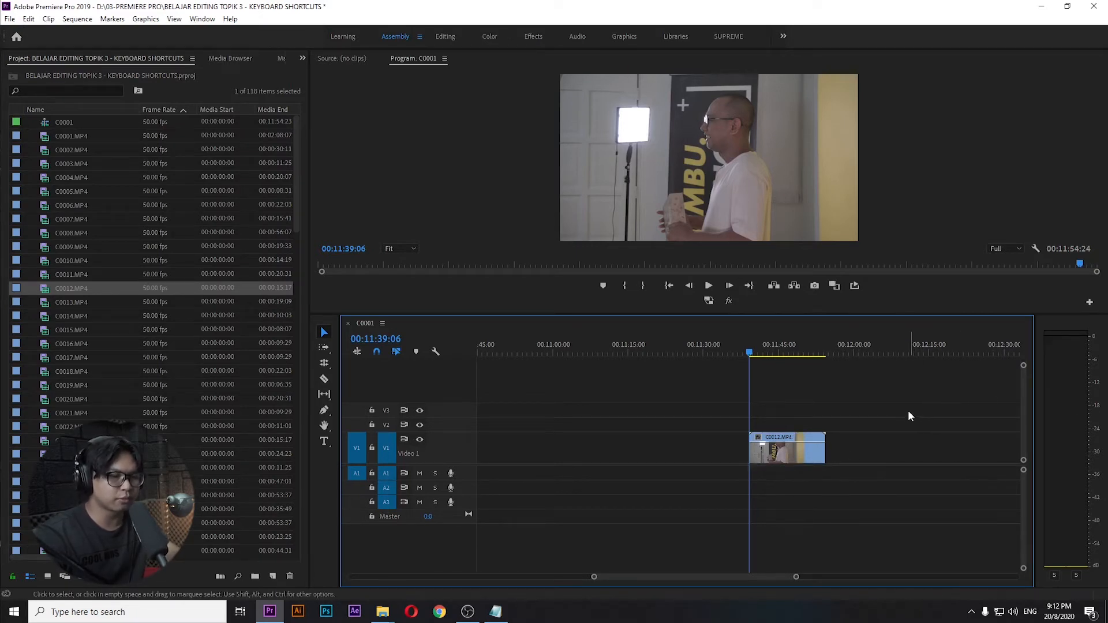
click(789, 453)
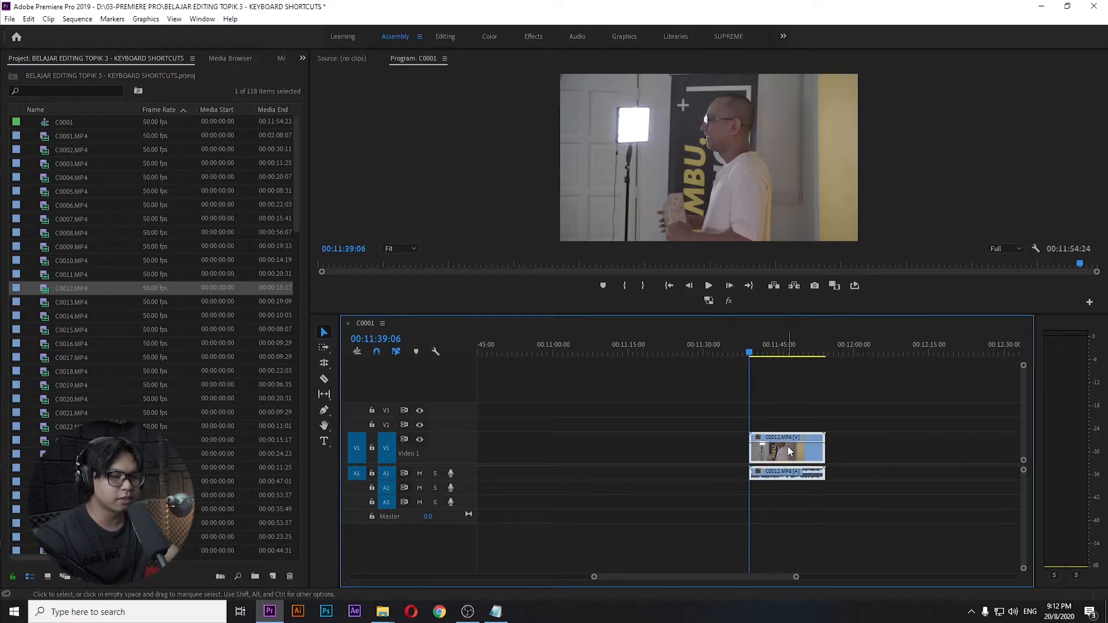
click(780, 424)
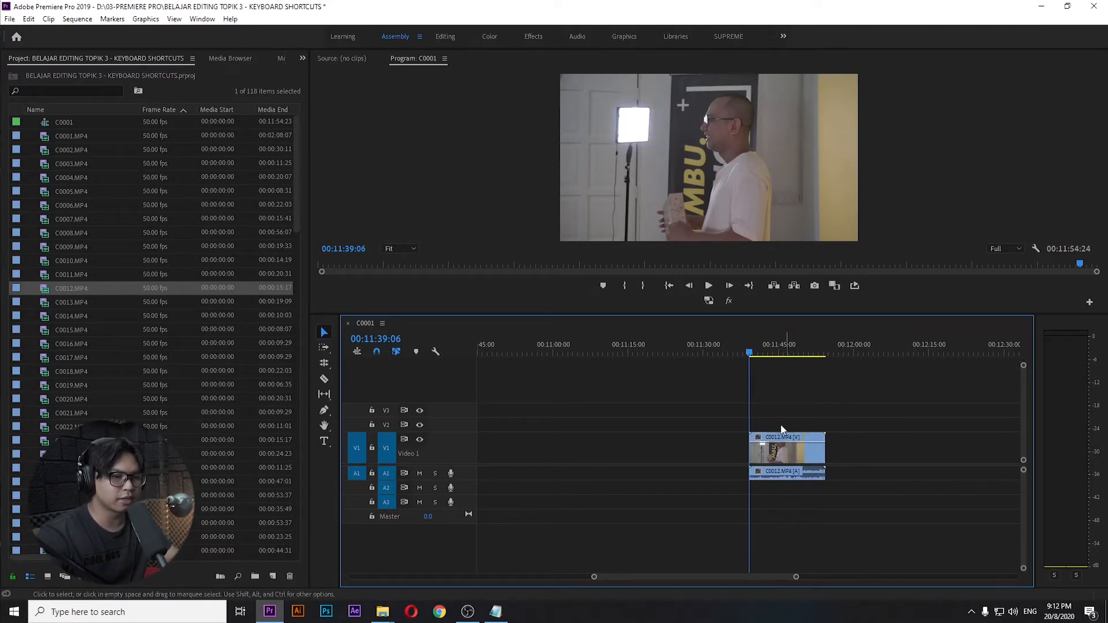
click(784, 452)
key(Delete)
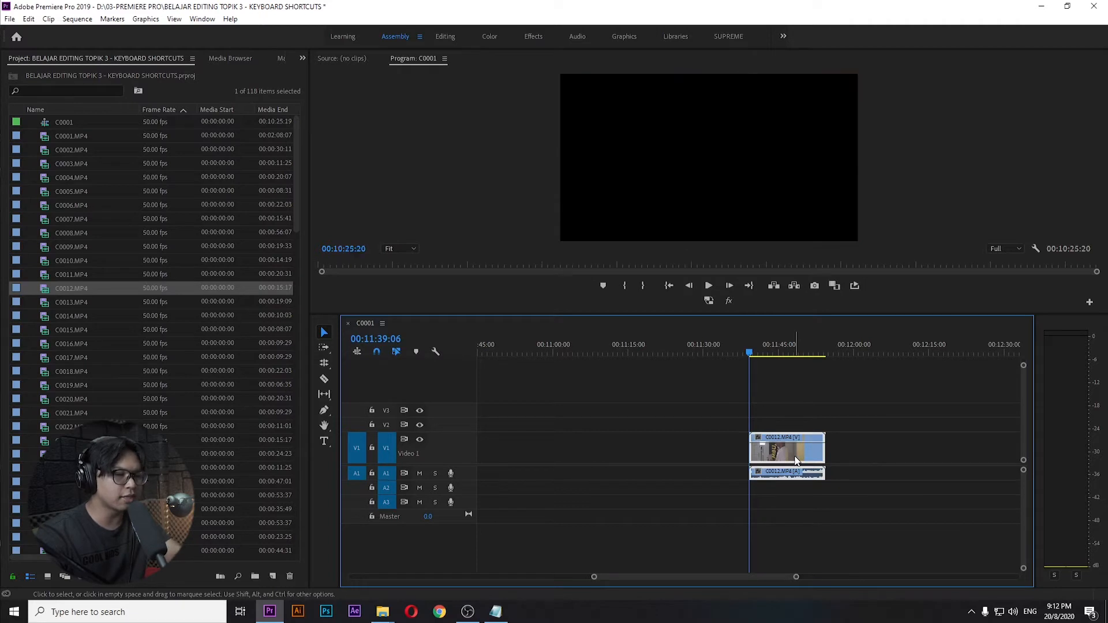
key(ctrl+z)
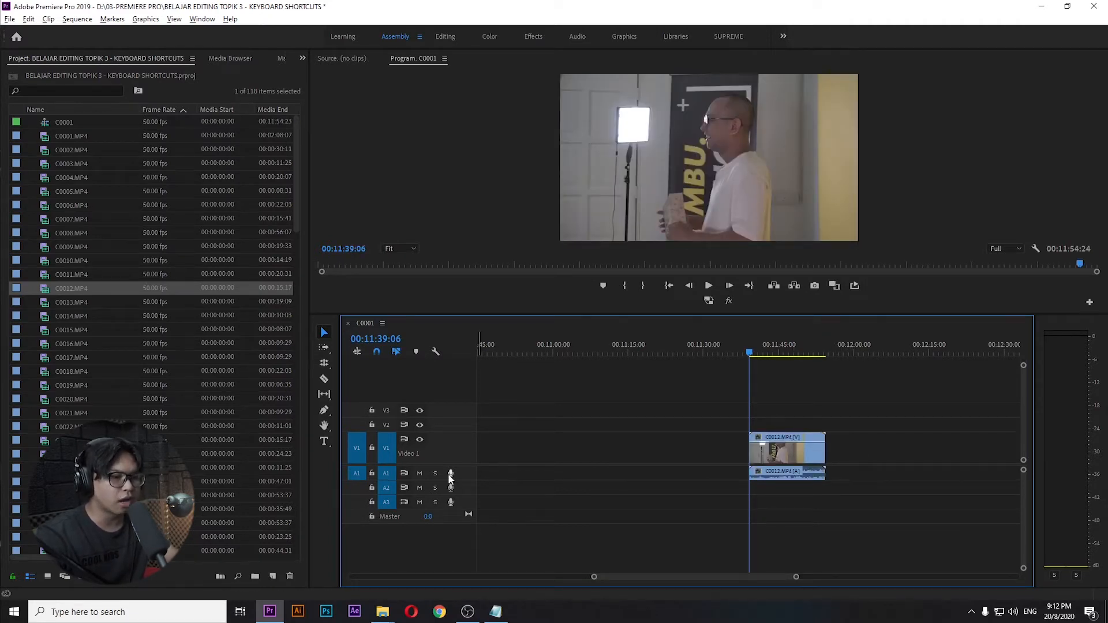
Increase the A1 track height and select the linked C0012.MP4 audio and video independently in turn, clearing the selection at the end
scroll(451, 476, up, 1)
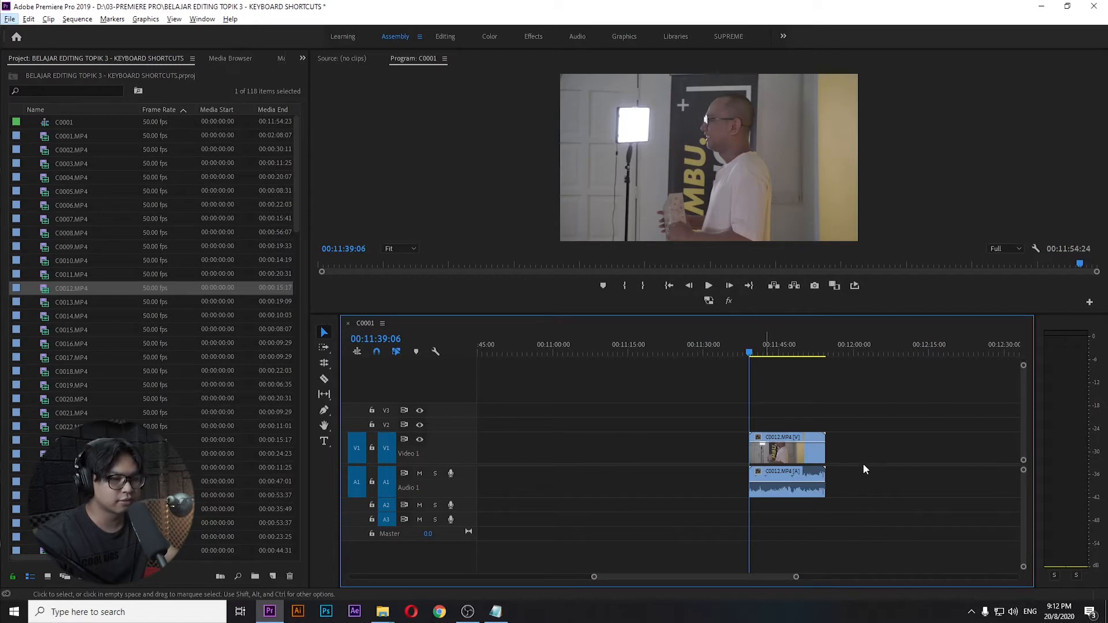
alt+click(787, 482)
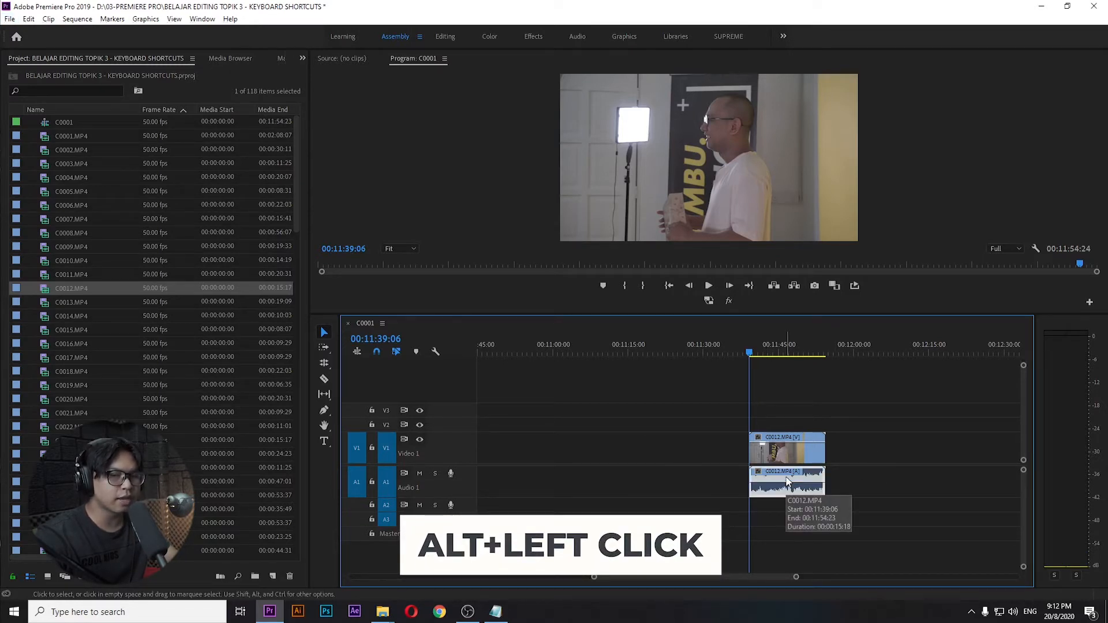
alt+click(791, 453)
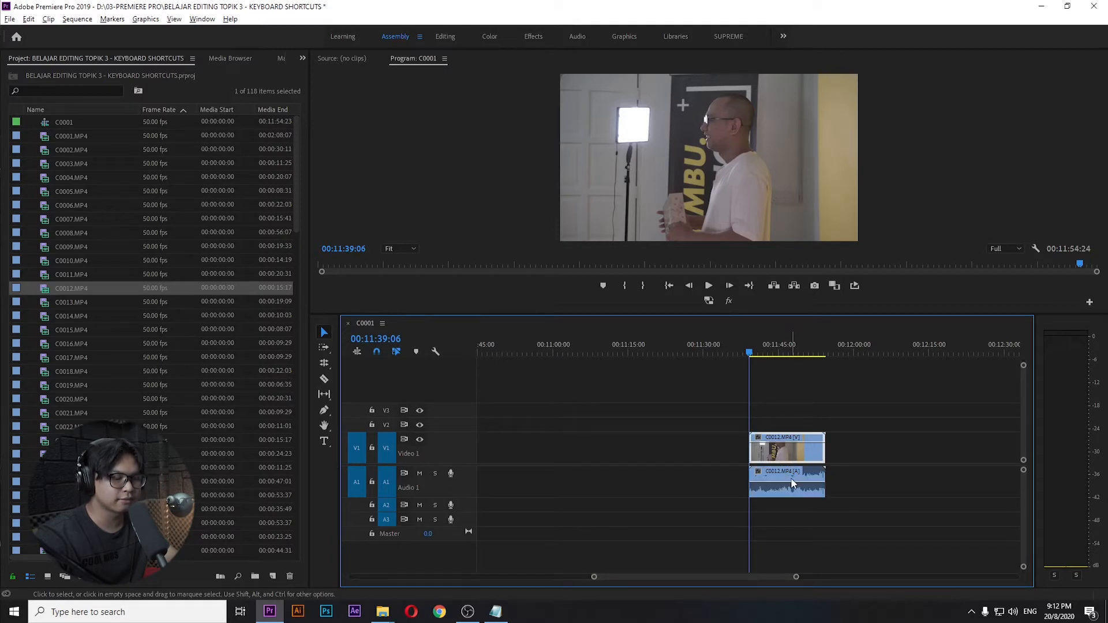
alt+click(791, 481)
click(811, 405)
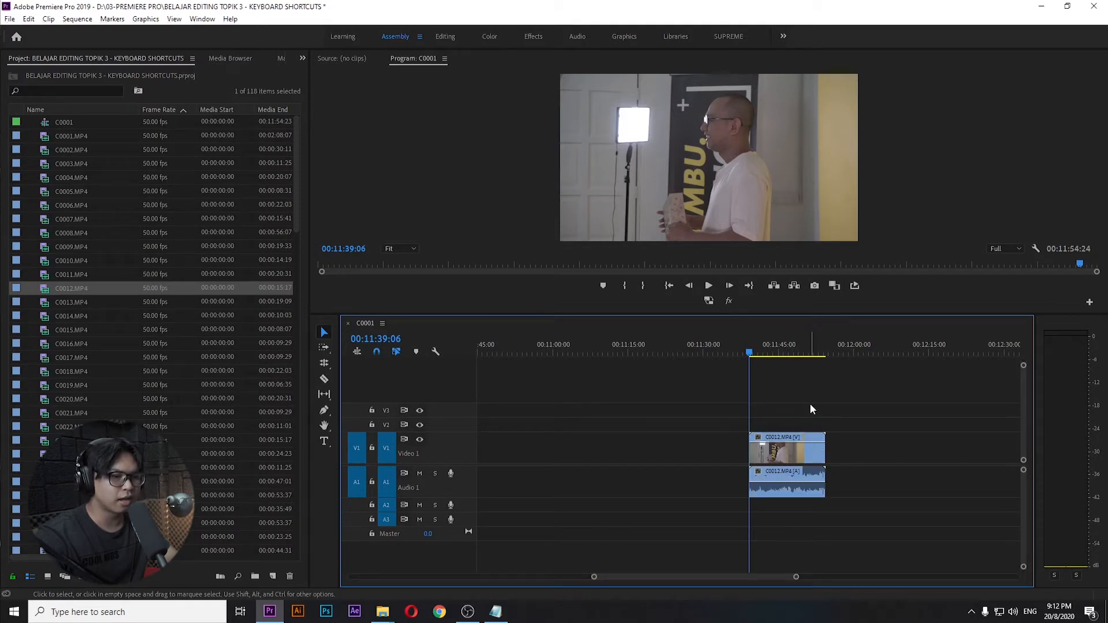
Unlink the video and audio of the C0012.MP4 clip at 00:11:39:06
click(796, 455)
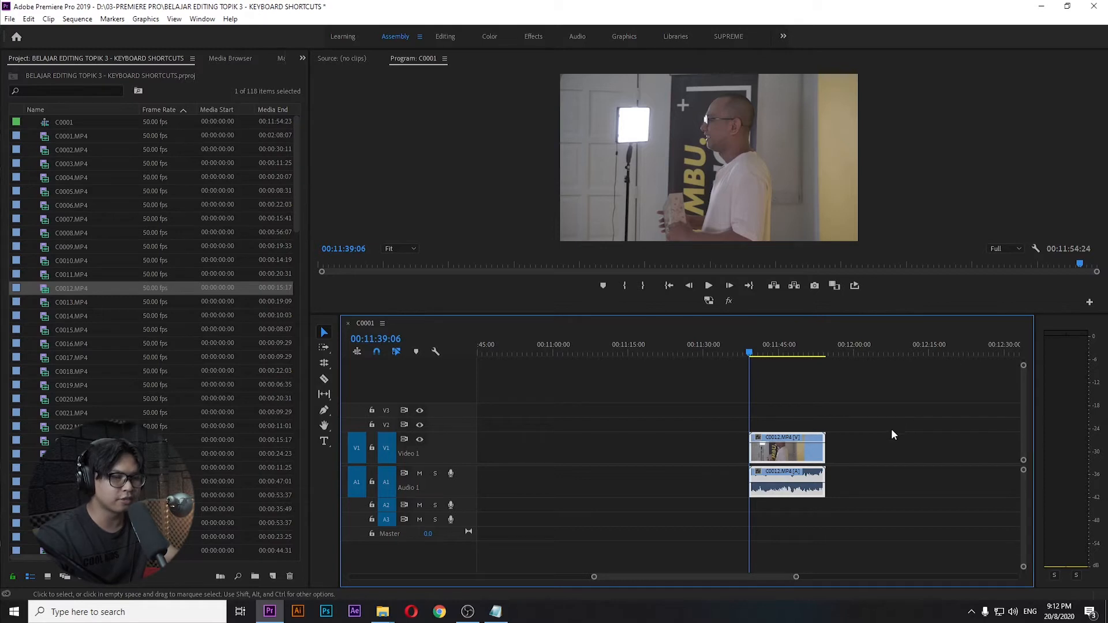
click(856, 446)
click(797, 449)
key(ctrl+l)
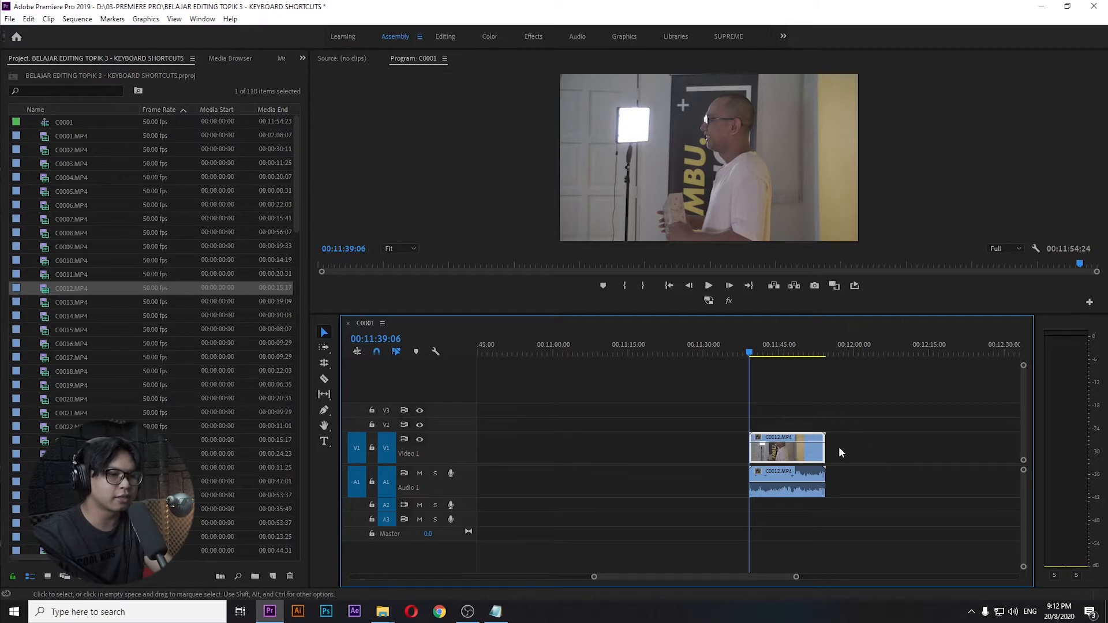
Select the unlinked C0012.MP4 audio and video alternately to check the separation, and clear the selection
click(801, 485)
click(801, 453)
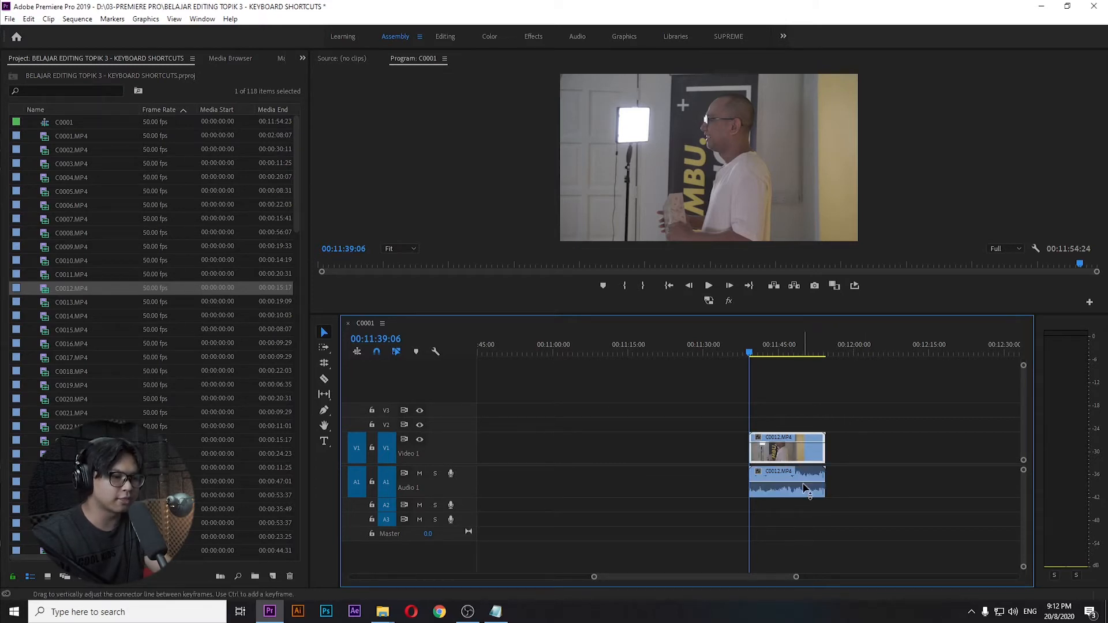
click(804, 488)
click(804, 456)
click(807, 487)
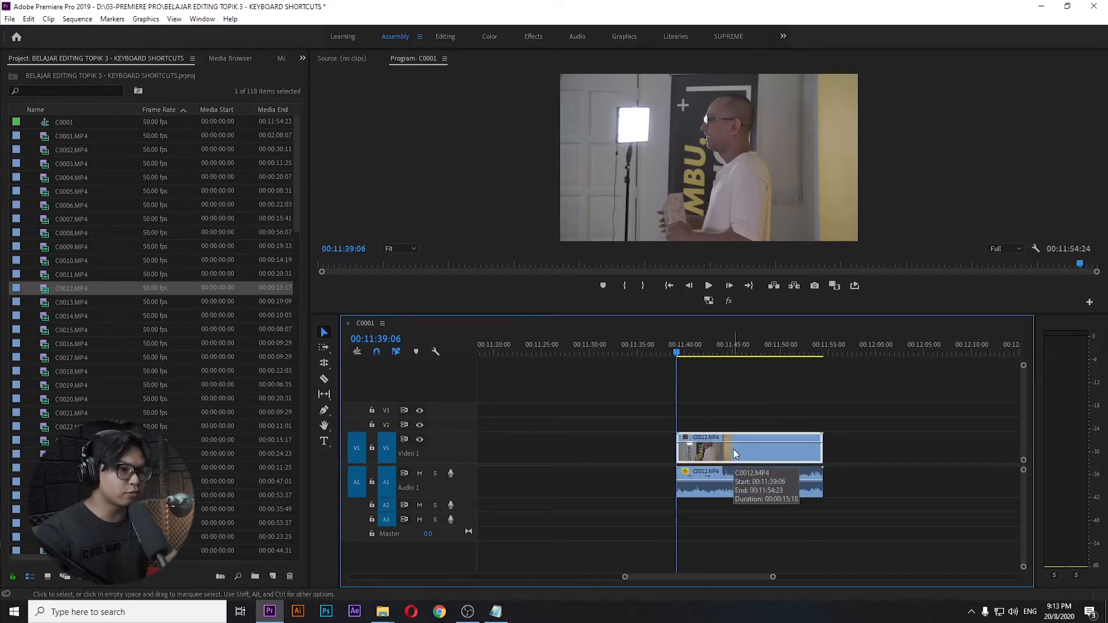
click(714, 384)
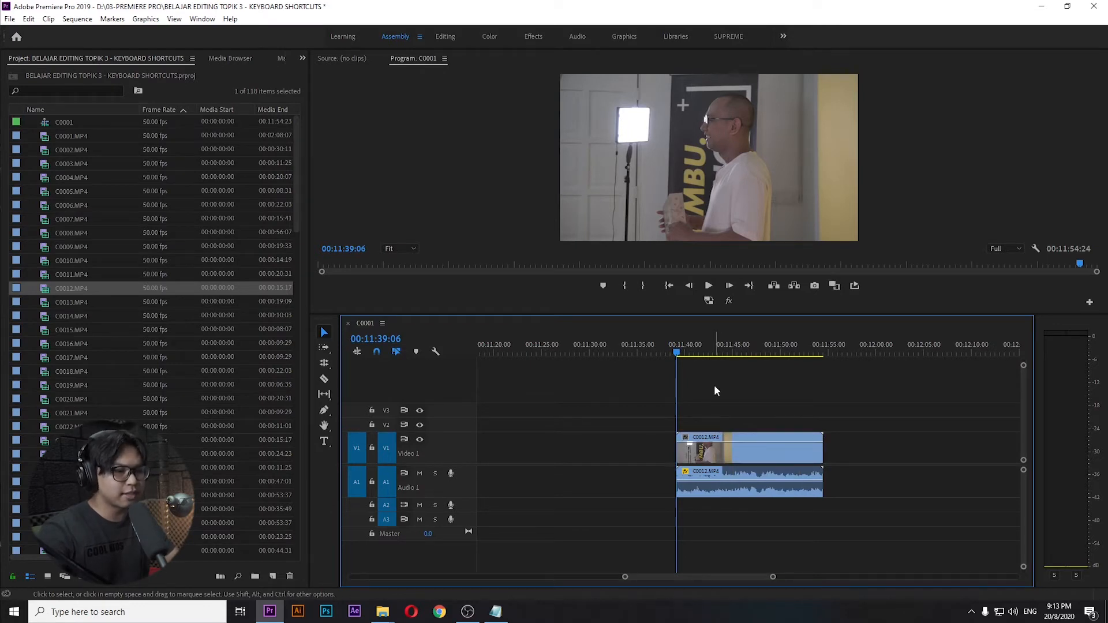
Try to slide the unlinked C0012.MP4 video along V1 freehand at different timeline zoom levels
mouse_move(740, 455)
mouse_down()
mouse_move(574, 456)
mouse_move(906, 452)
mouse_move(719, 455)
mouse_up()
key(=)
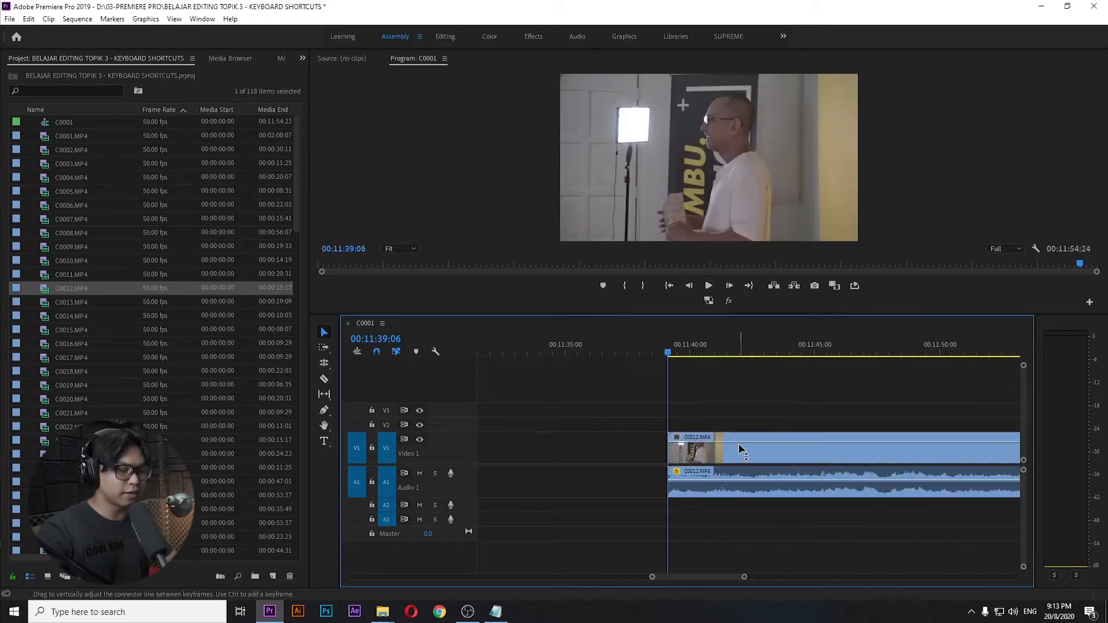
key(minus)
mouse_move(798, 452)
mouse_down()
mouse_move(583, 453)
mouse_move(978, 456)
mouse_move(643, 453)
mouse_move(871, 452)
mouse_move(814, 456)
mouse_up()
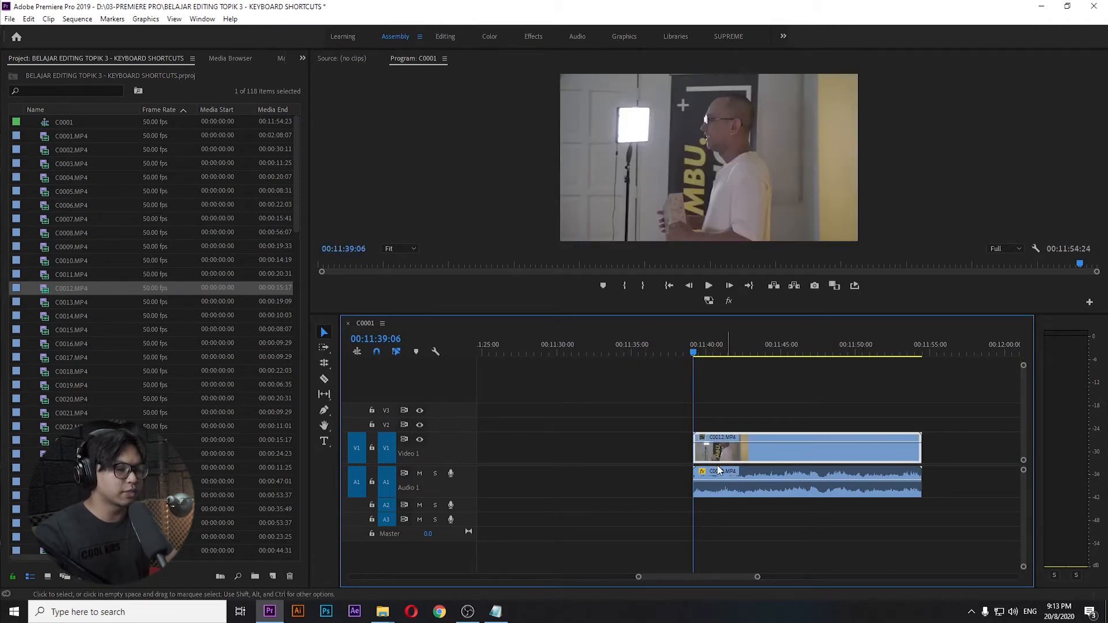
Nudge only the C0012.MP4 video on V1 earlier frame by frame until it starts at 00:11:38:44
key(alt)
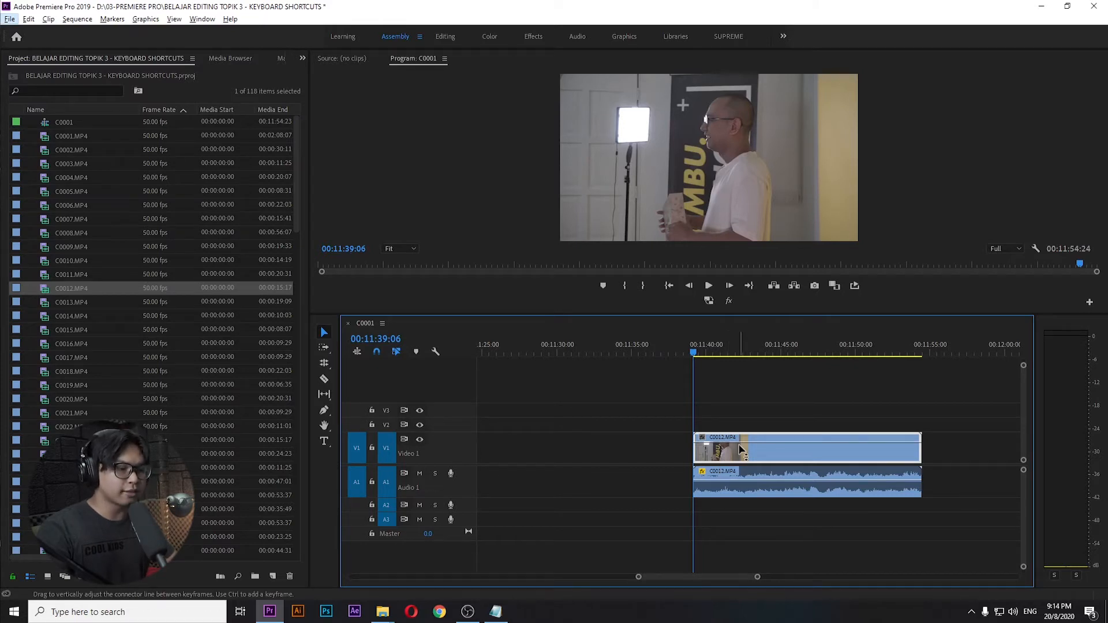
key(alt+Down)
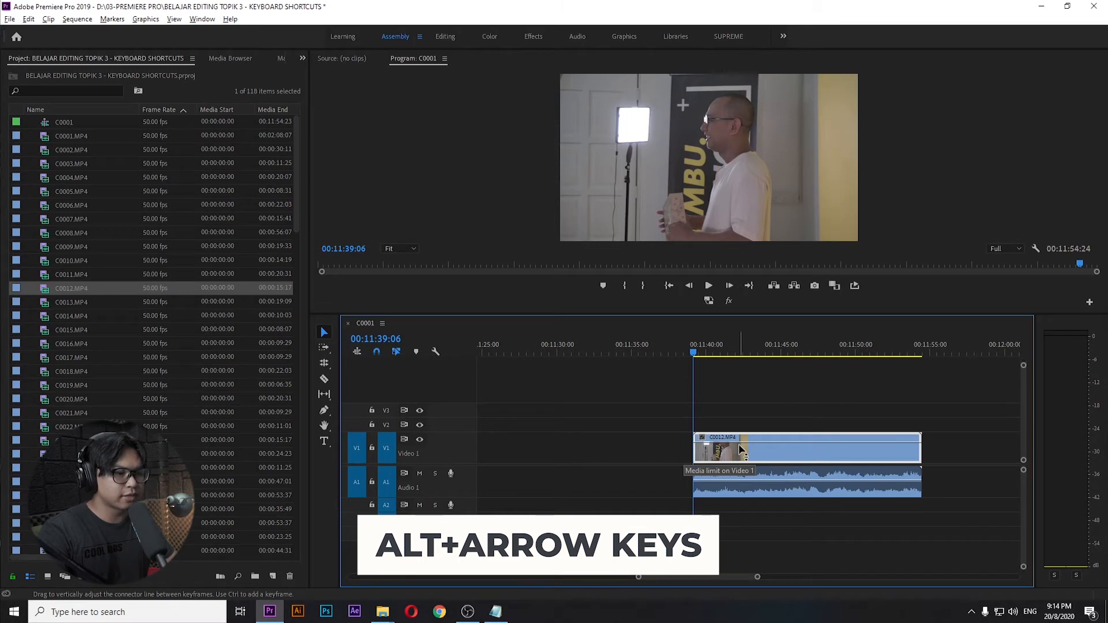
key(alt+Left)
key(alt+Left)
key(alt+Left)
key(alt+Left)
key(alt+Left)
key(alt+Left)
key(alt+Left)
key(alt+Left)
key(alt+Left)
key(alt+Left)
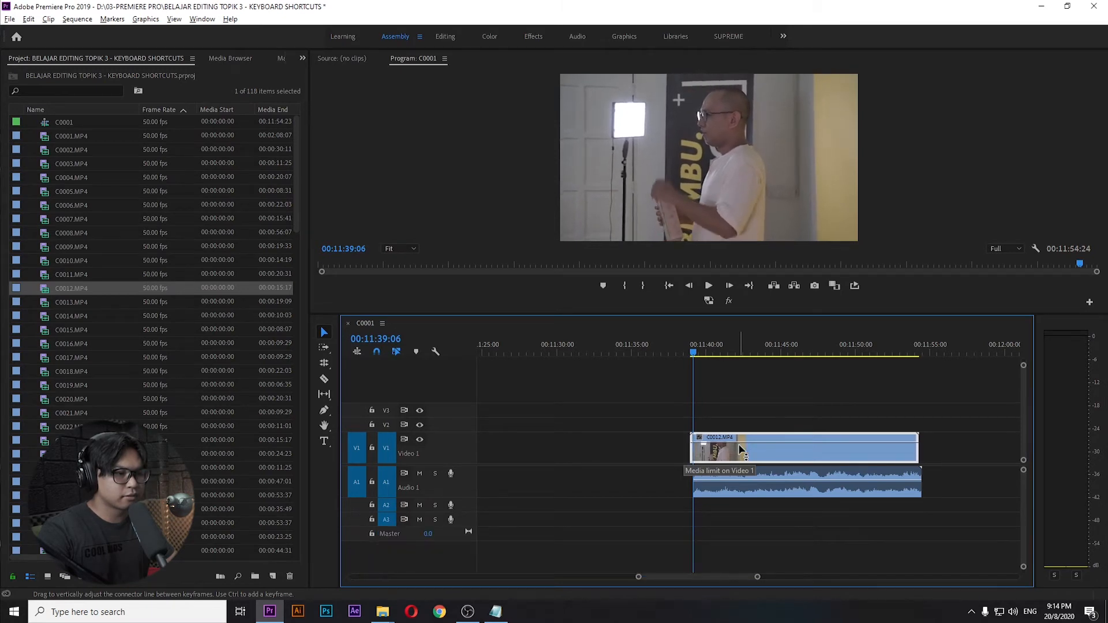
Nudge the C0012.MP4 video on V1 another 10 single frames earlier, to start at 00:11:38:34
key(equal)
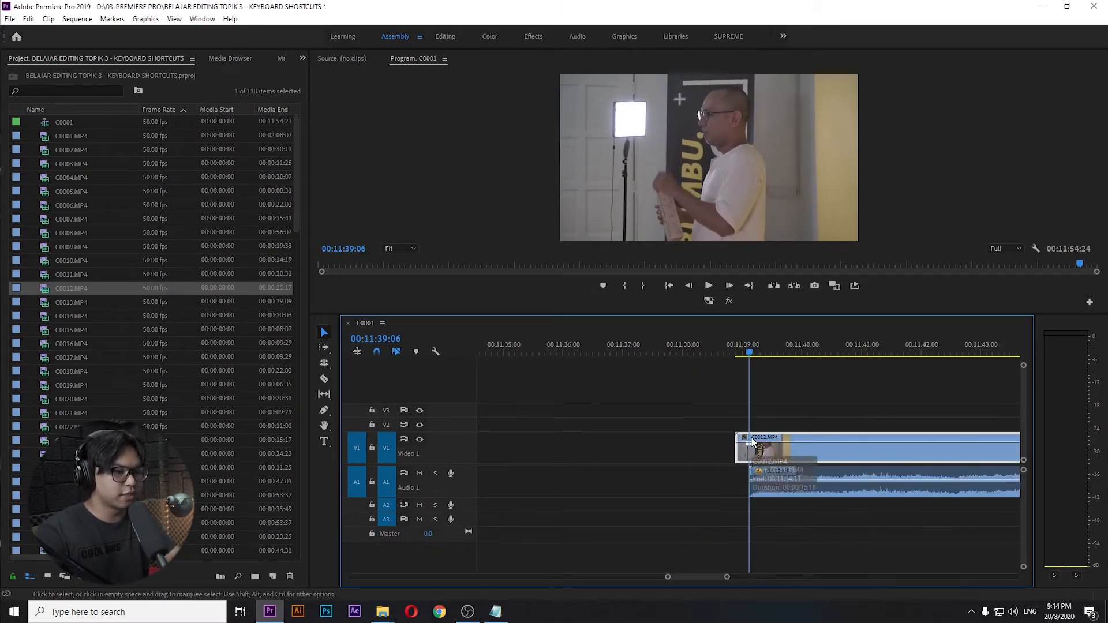
key(equal)
key(alt)
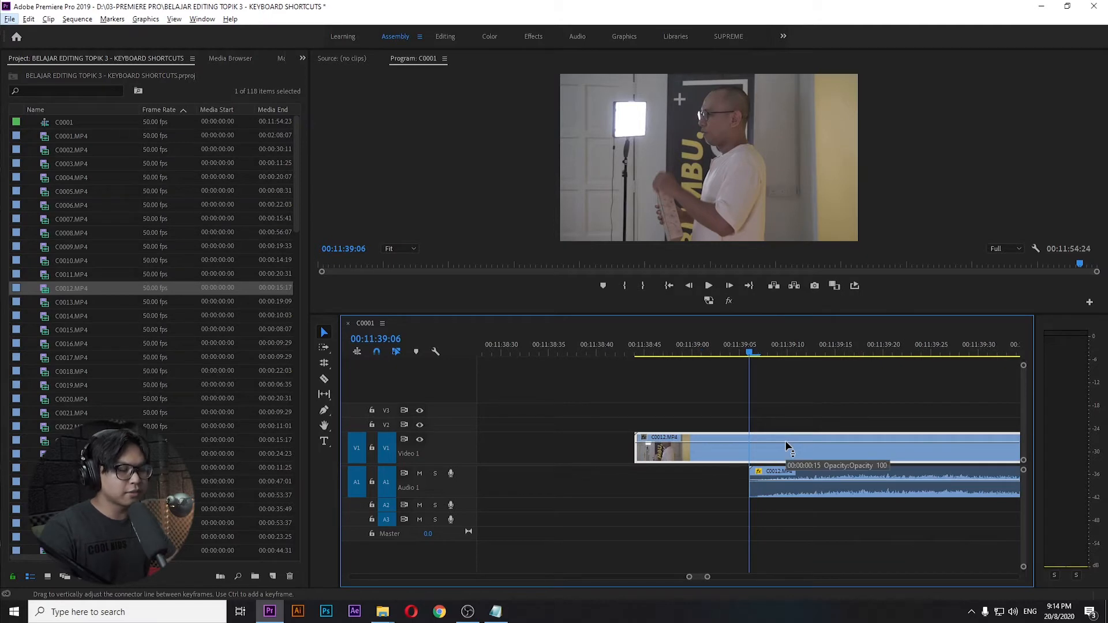
key(alt)
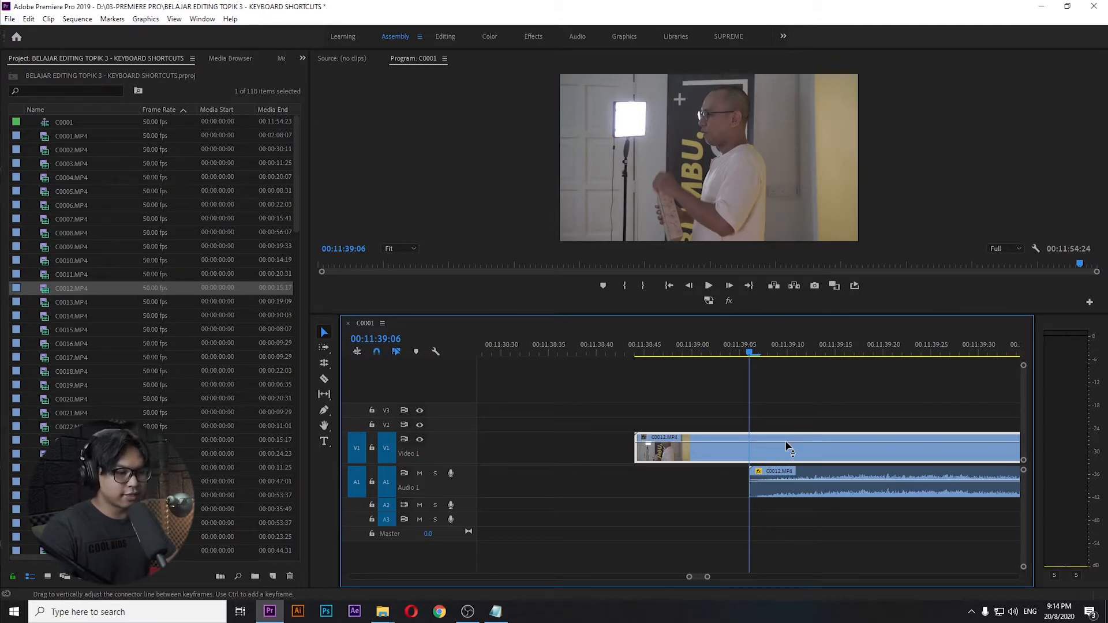
key(alt+Left)
key(alt+Left)
key(alt+Left)
key(alt+Left)
key(alt+Left)
key(alt+Left)
key(alt+Left)
key(alt+Left)
key(alt+Left)
key(alt+Left)
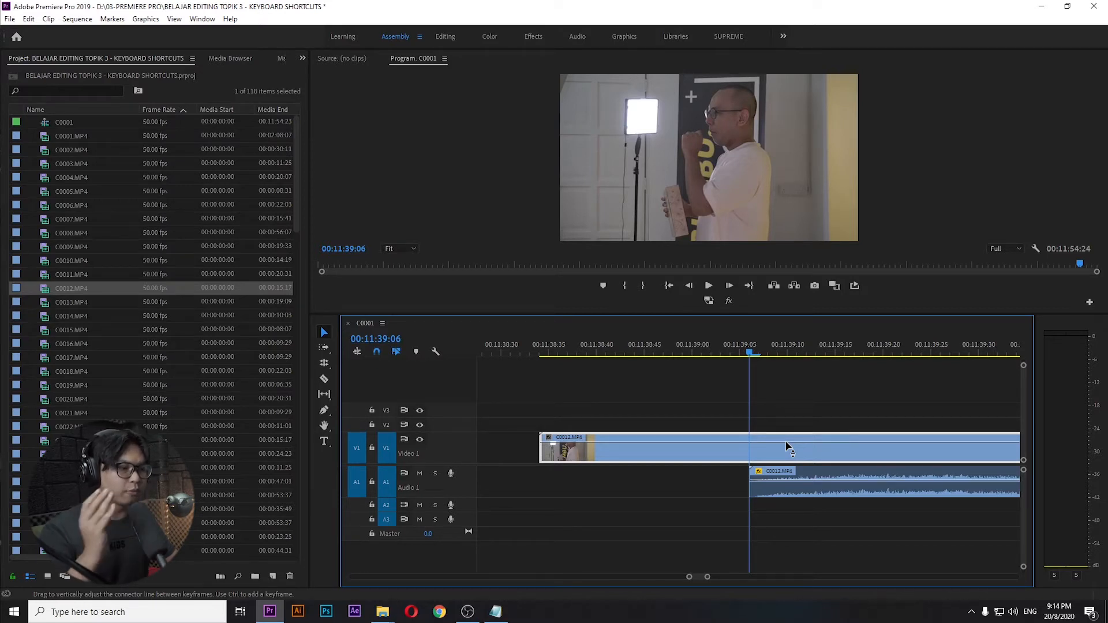
Shift the C0012.MP4 video on V1 earlier in five-frame jumps, and shift it back to start at 00:11:38:34
key(alt+shift)
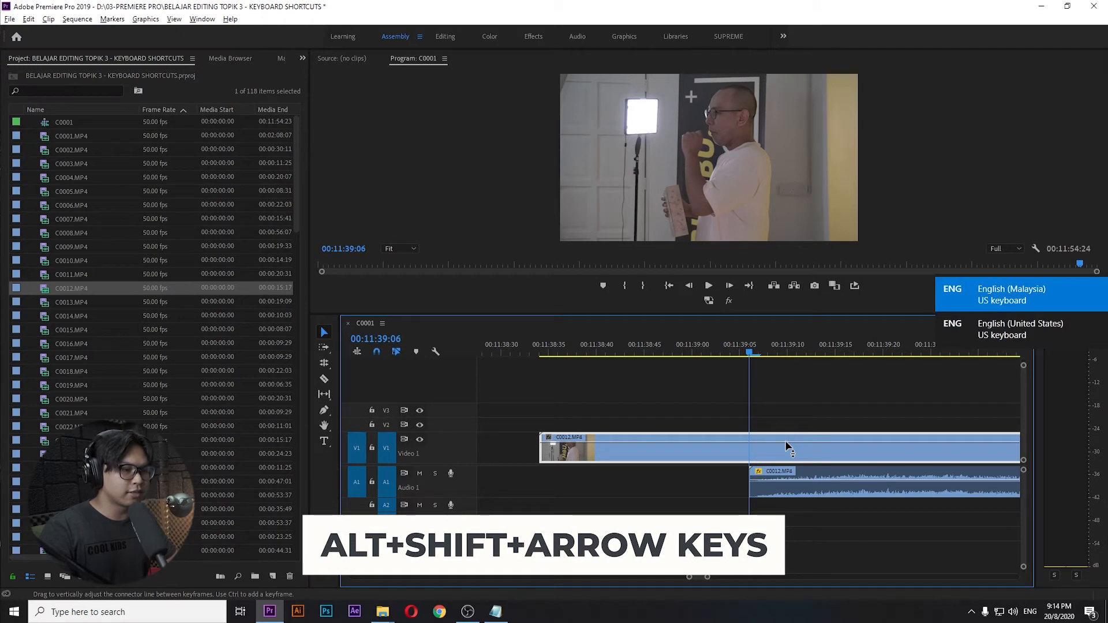
key(alt+shift+Left)
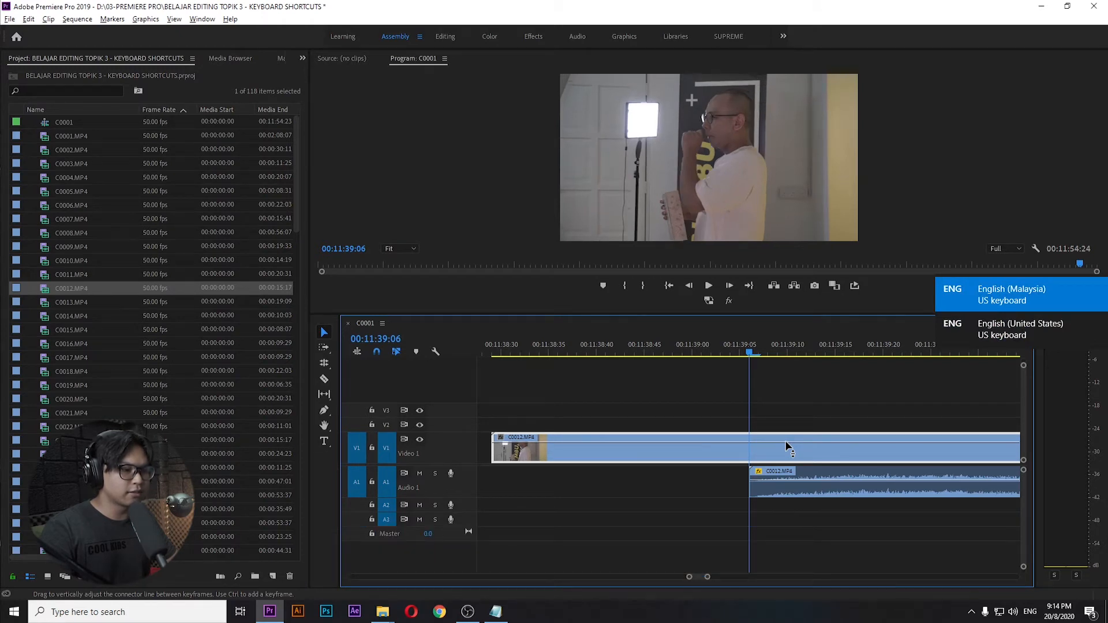
key(alt+shift+Left)
key(alt+shift+Right)
key(alt+shift+Right)
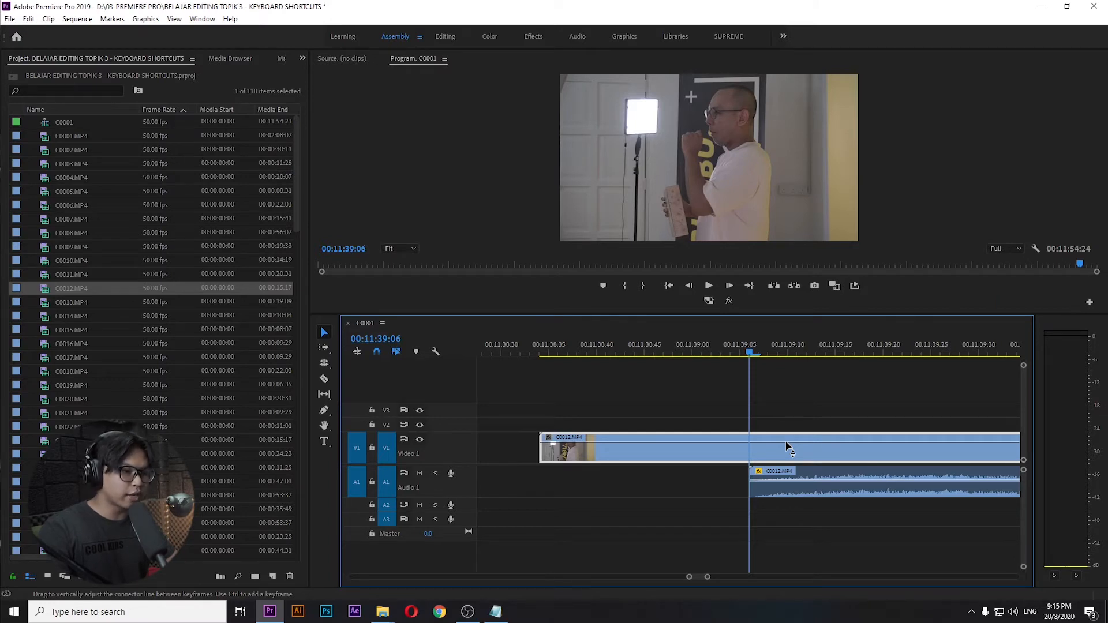
Shift the C0012.MP4 video back and forth along V1 in small jumps, ending with its start at 00:11:38:46
key(alt+shift)
key(alt+shift+Right)
key(alt+shift+Right)
key(alt+shift+Right)
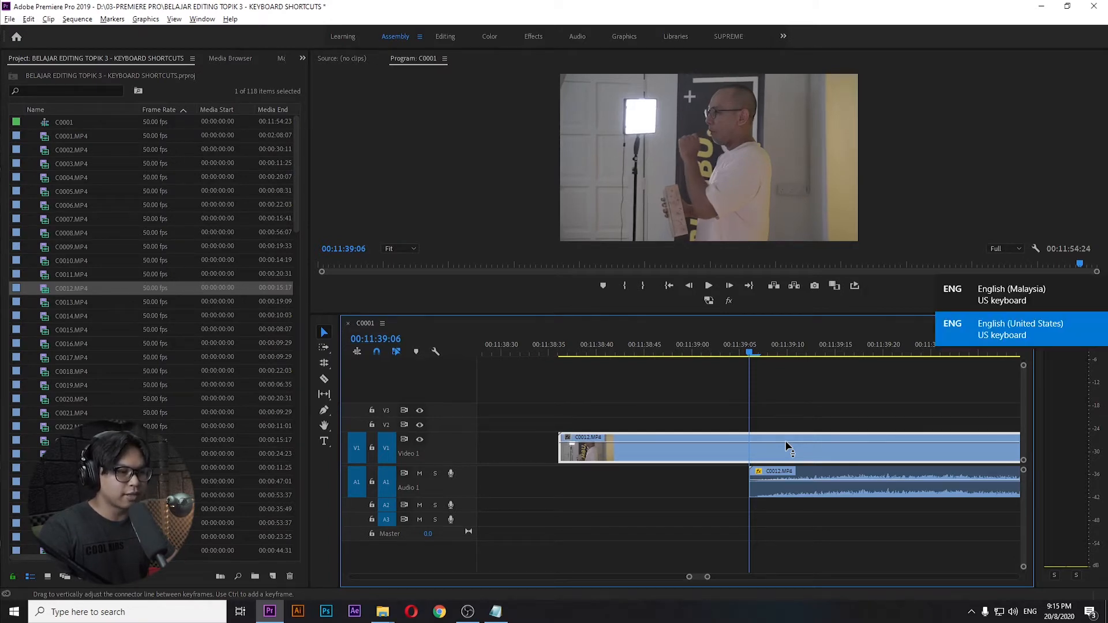
key(alt+shift+Left)
key(alt+shift+Left)
key(alt+shift+Left)
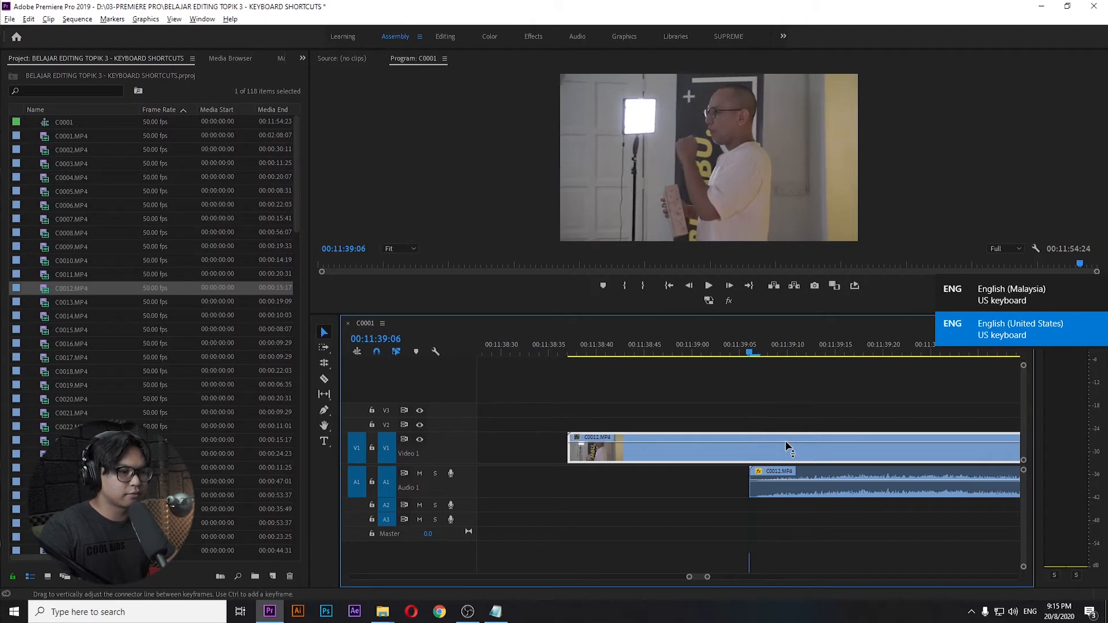
key(alt+shift+Right)
key(alt+shift+Right)
key(alt+shift+Right)
key(alt+shift+Right)
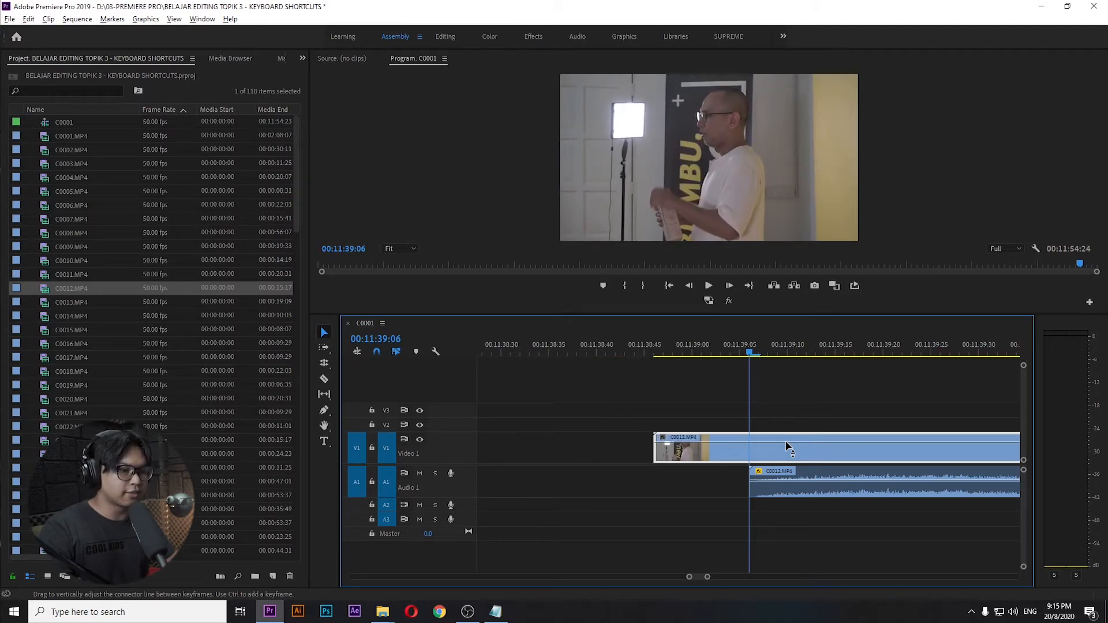
Move the C0012.MP4 video up track by track from V1 to V4, and back down to V1
key(alt+Up)
key(alt+Up)
key(alt+Up)
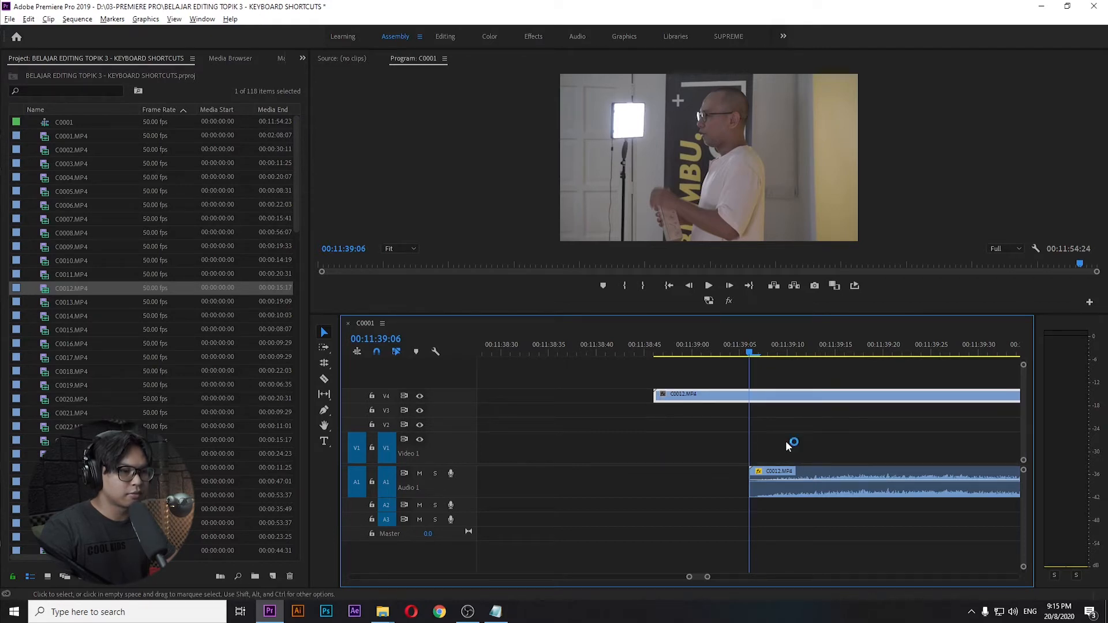
key(alt+Down)
key(alt+Down)
key(alt+Down)
Undo the last move of the C0012.MP4 video from V2 down to V1, and select every clip in the sequence
key(backslash)
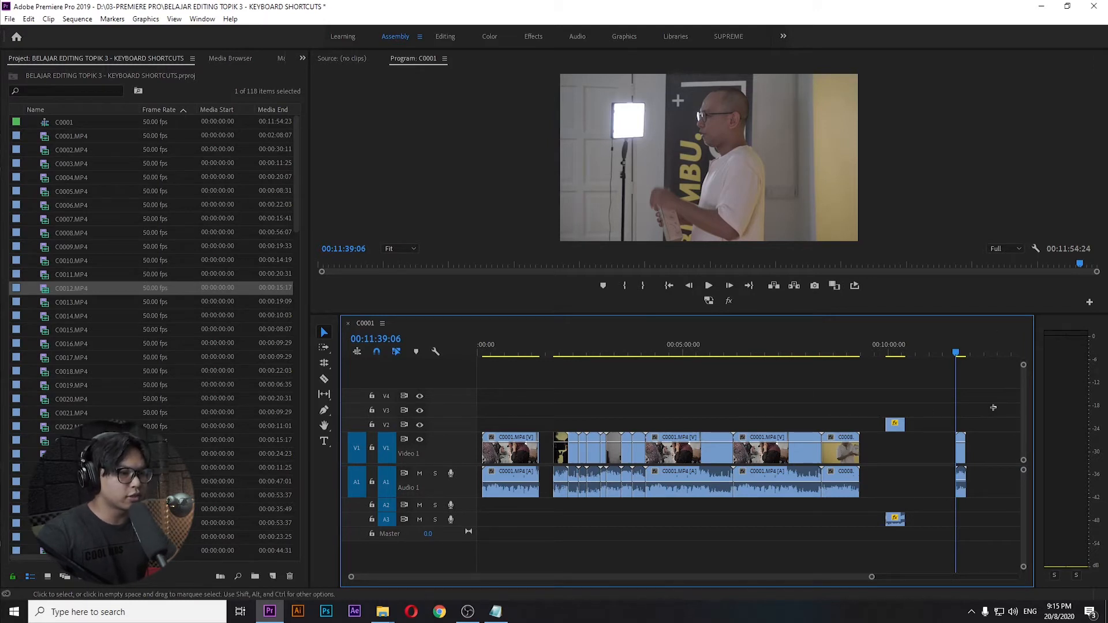
key(ctrl+a)
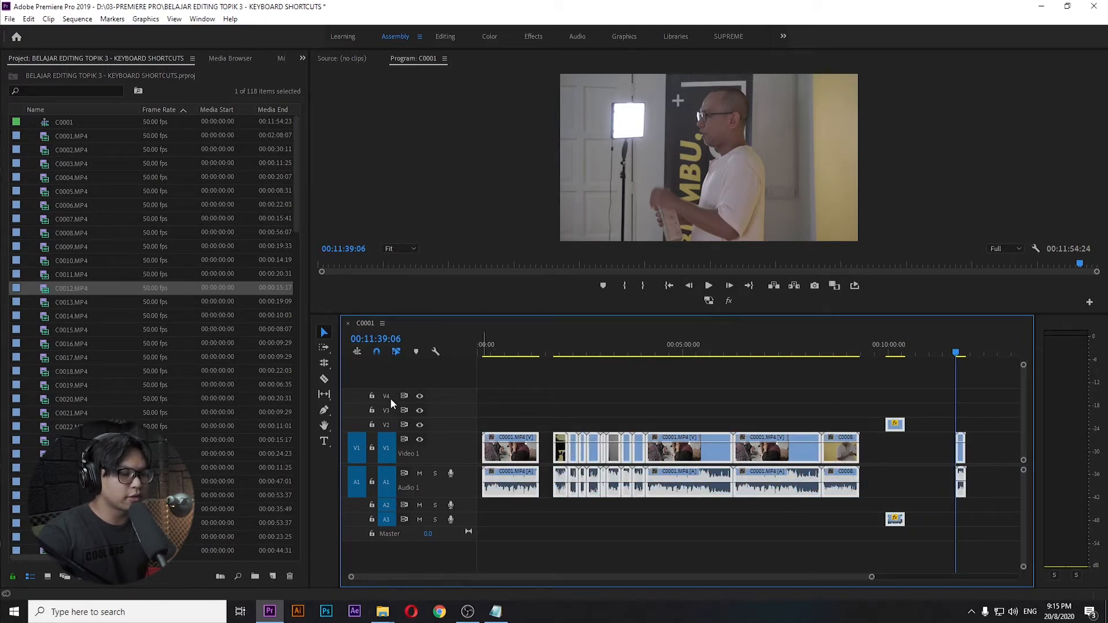
key(ctrl+z)
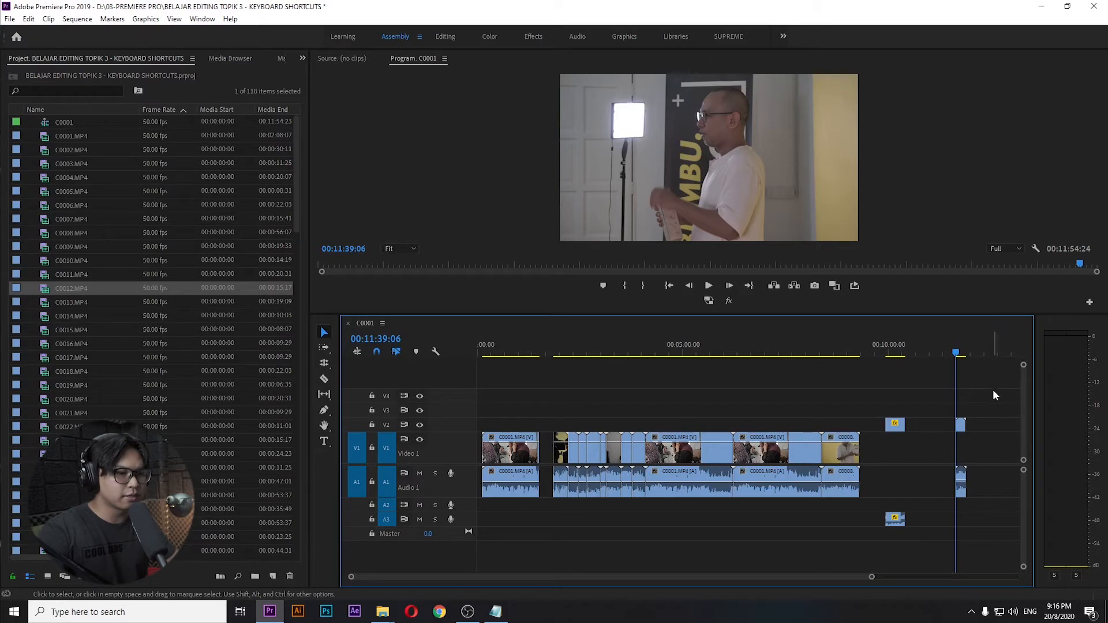
drag(992, 389, 480, 554)
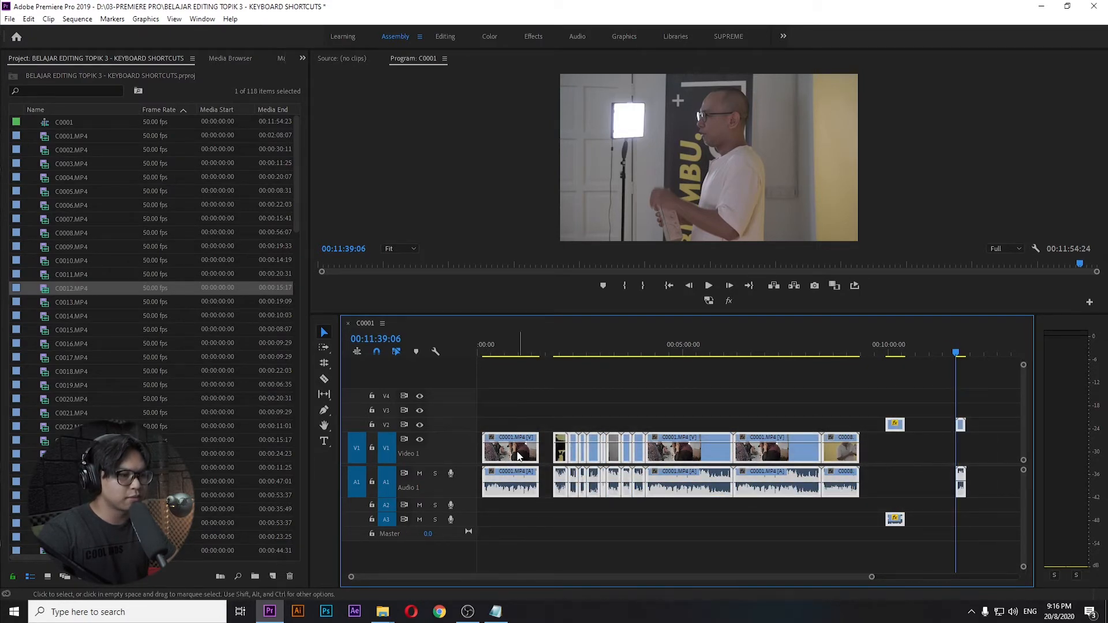
Move all clips of the sequence later as one block, undo it, then repeat the move with everything selected and undo again
drag(515, 456, 744, 452)
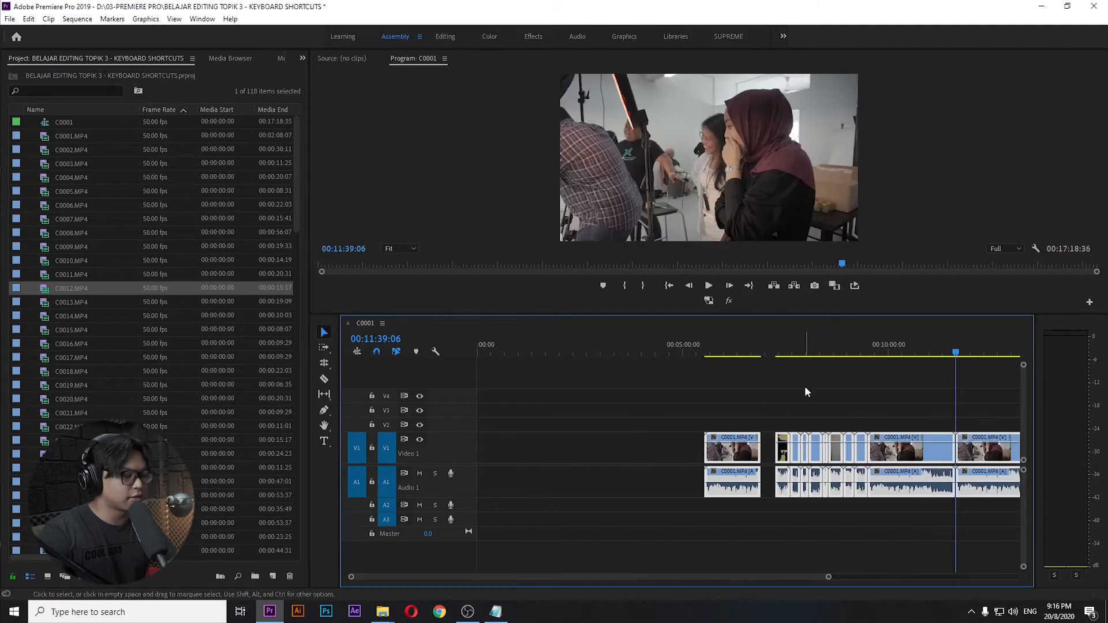
key(ctrl+z)
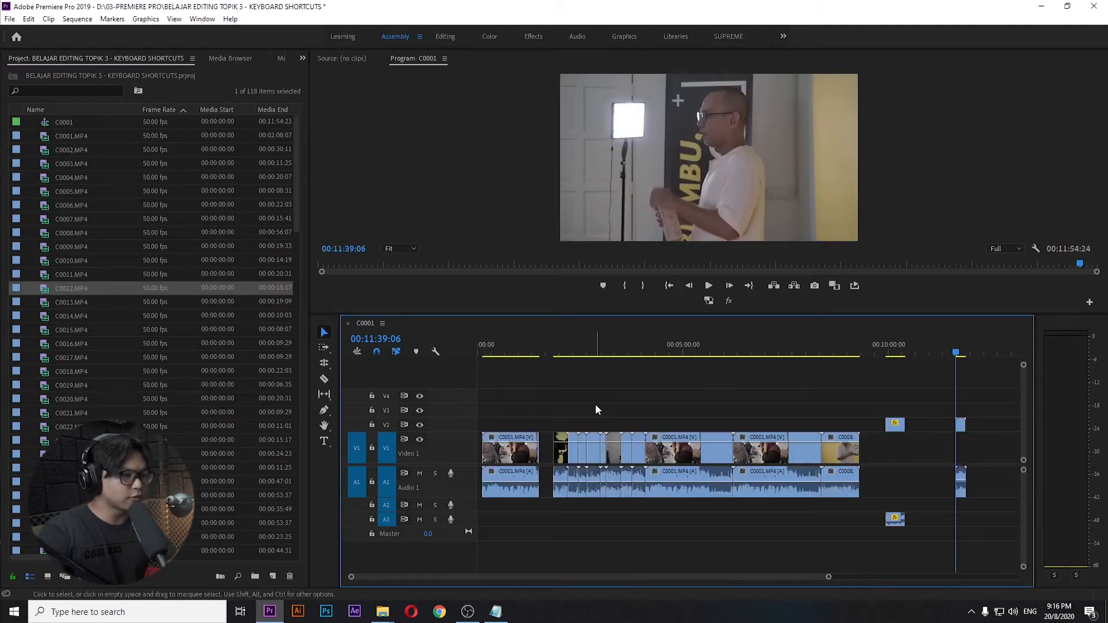
key(ctrl+a)
drag(511, 455, 623, 461)
key(ctrl+z)
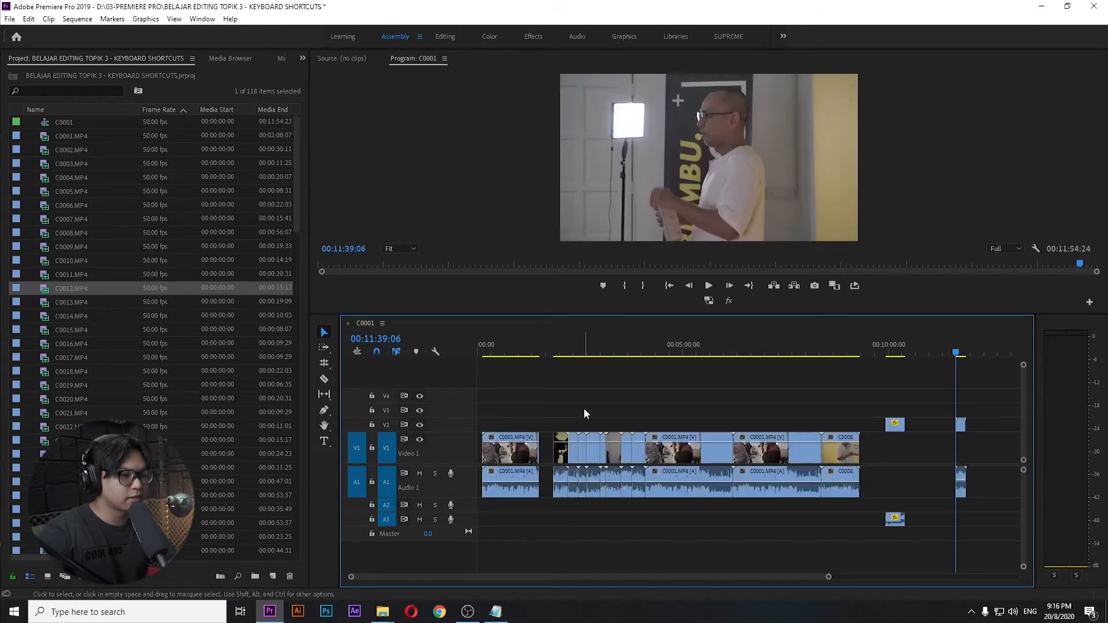
Select every clip in the sequence with one marquee across all tracks, and deselect everything
drag(507, 392, 997, 557)
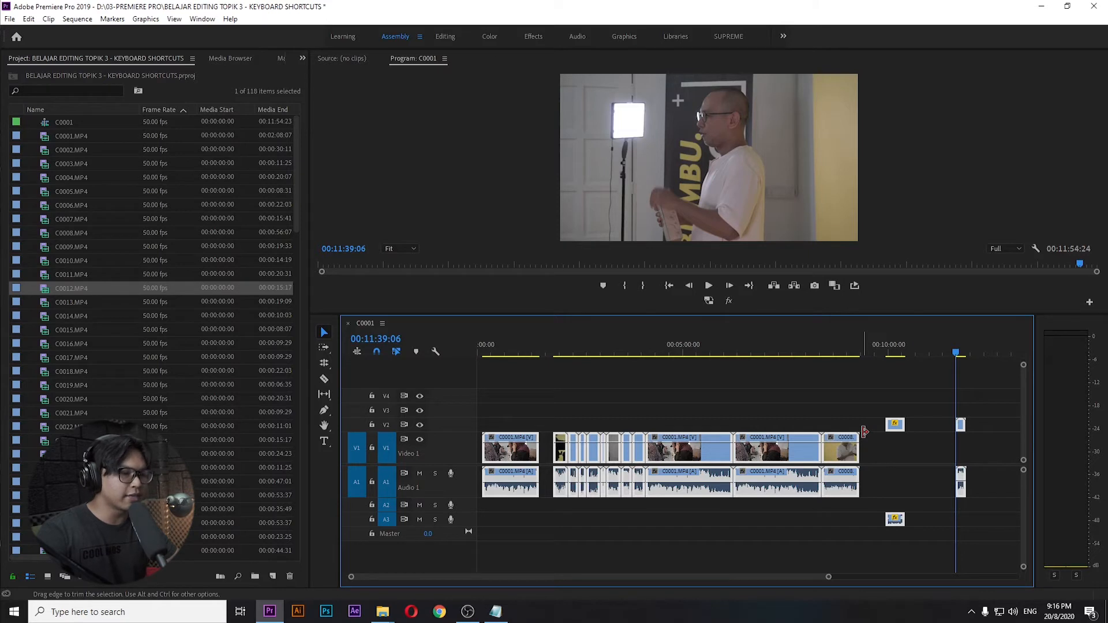
key(ctrl+shift+a)
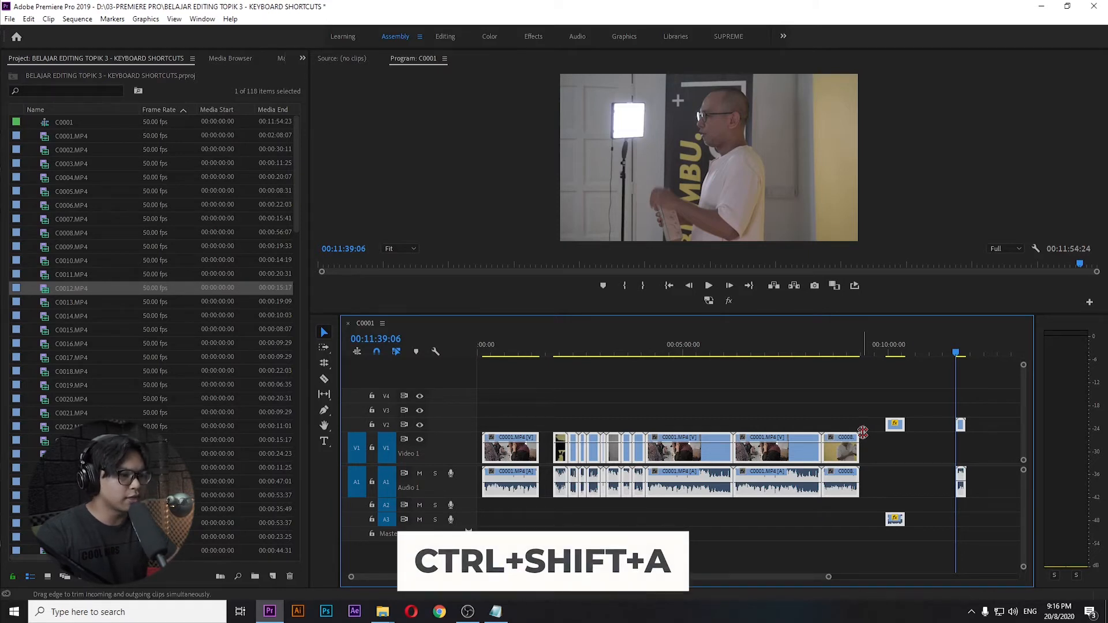
key(ctrl+shift+a)
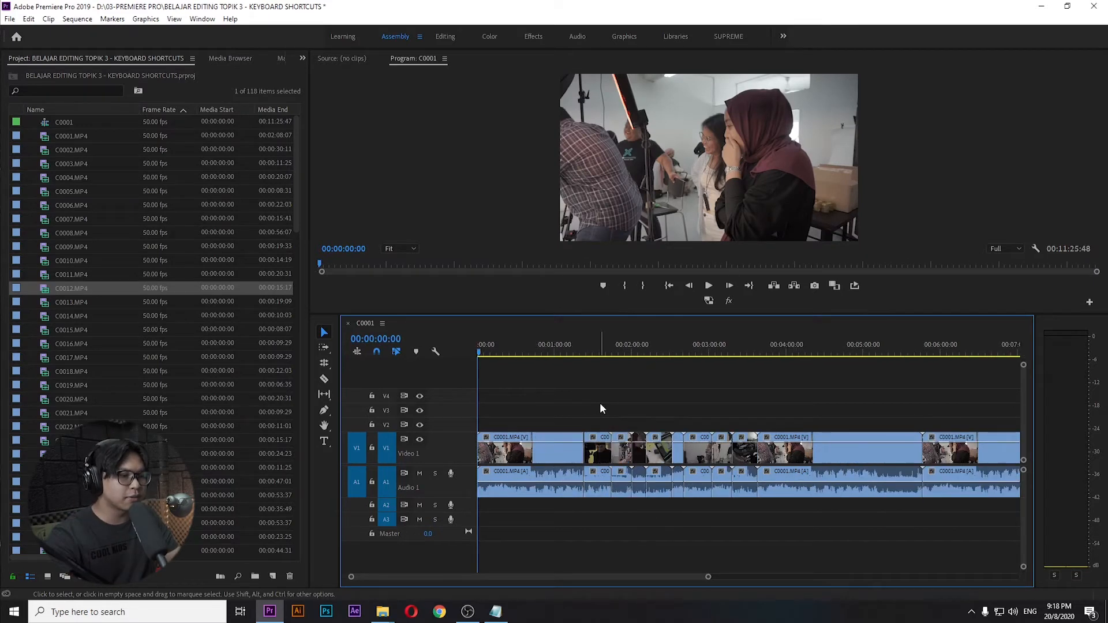
Put the playhead on the cut at 00:01:23:07, marquee-select every clip from C0002.MP4 to the sequence end, and clear the selection
key(Down)
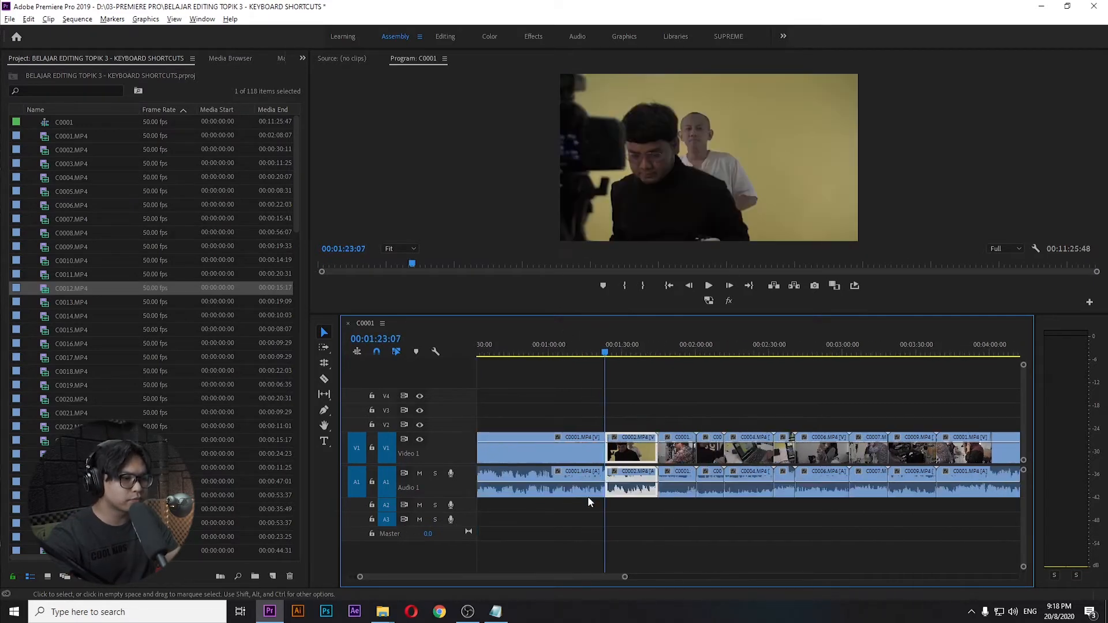
click(637, 491)
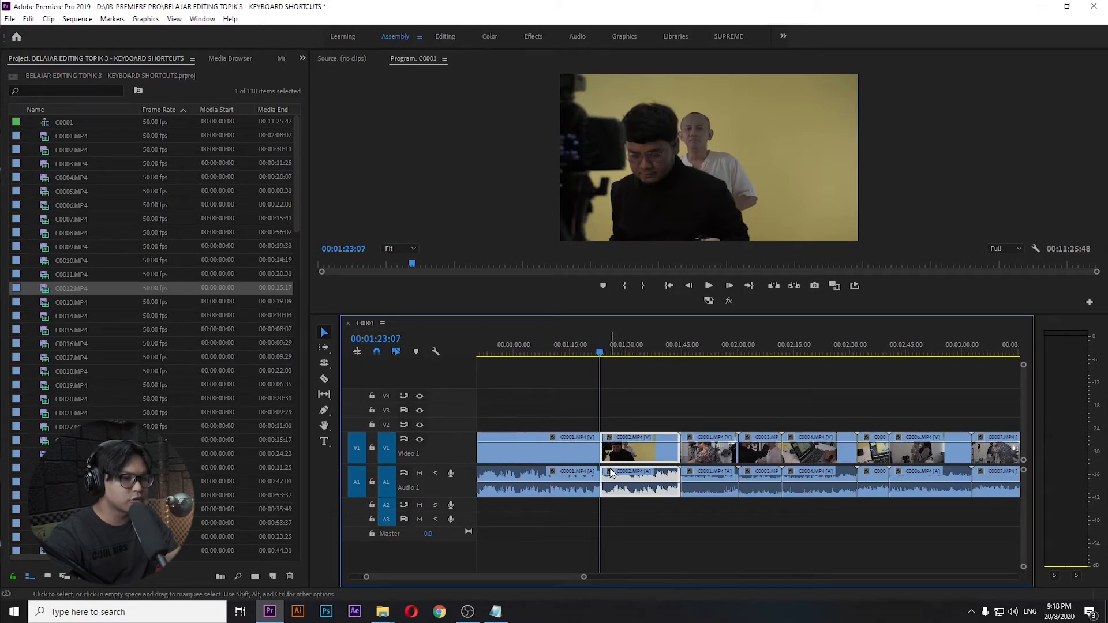
key(minus)
key(minus)
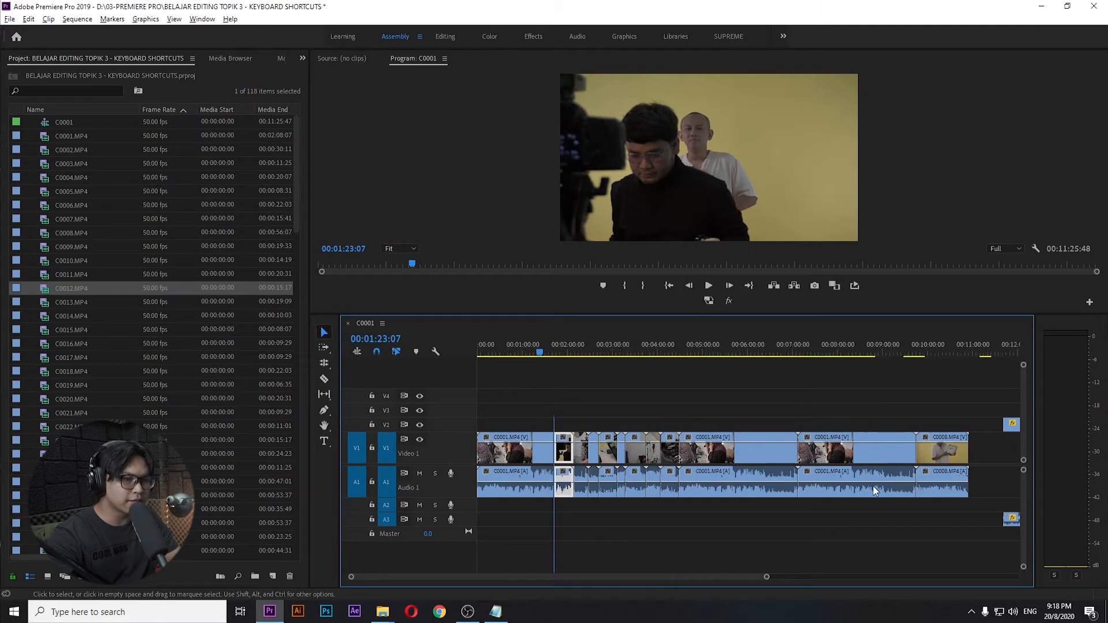
key(minus)
drag(526, 411, 915, 547)
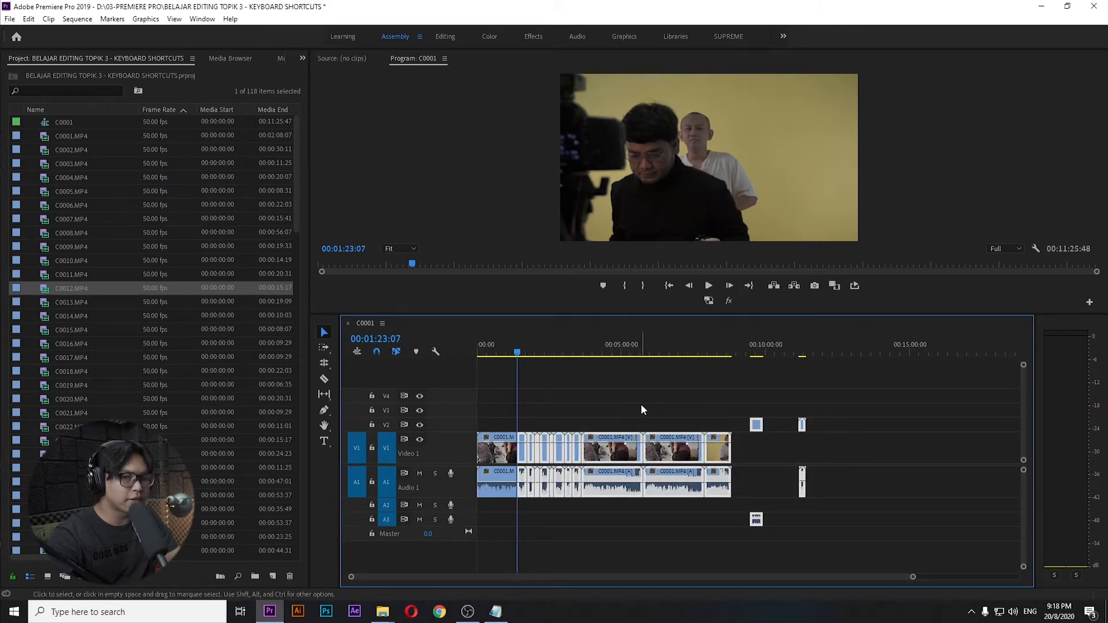
click(578, 415)
Return the playhead to the cut at 00:01:23:07, where the C0002.MP4 clip begins
drag(518, 407, 516, 505)
scroll(507, 525, up, 5)
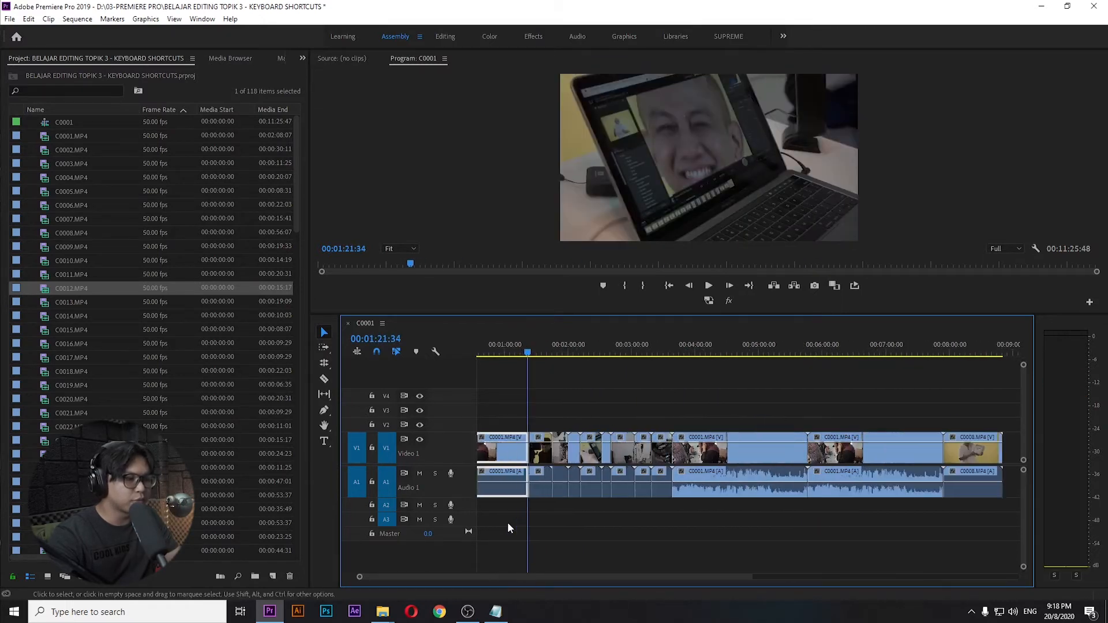
scroll(527, 528, up, 1)
key(Down)
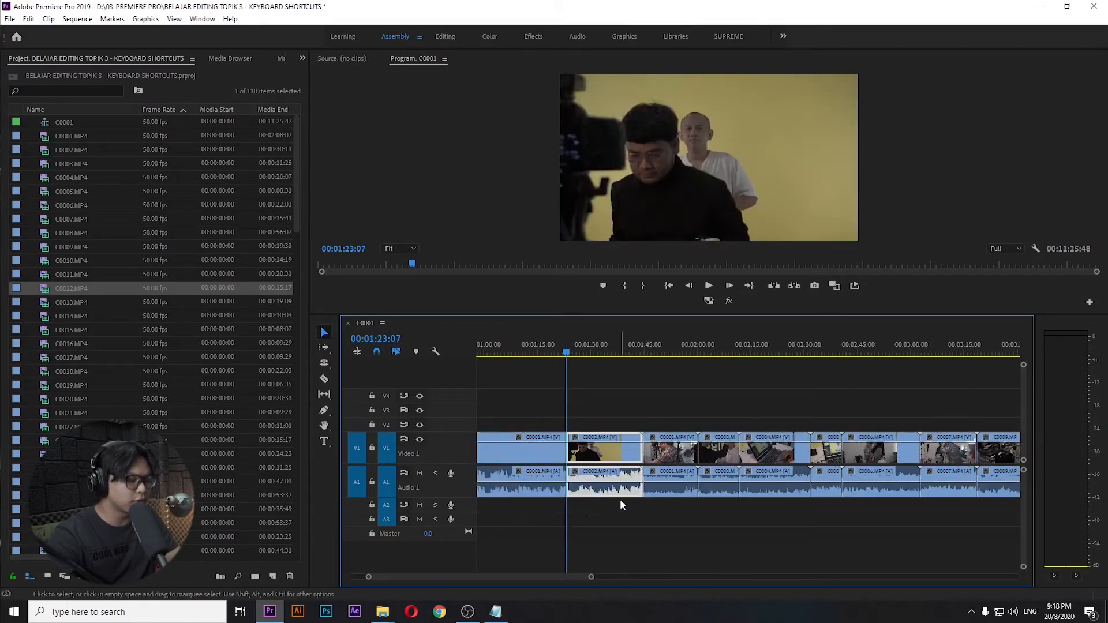
Select every clip from C0002.MP4 onward on all tracks with Track Select Forward, and move them about five minutes later with the Selection tool
key(shift+s)
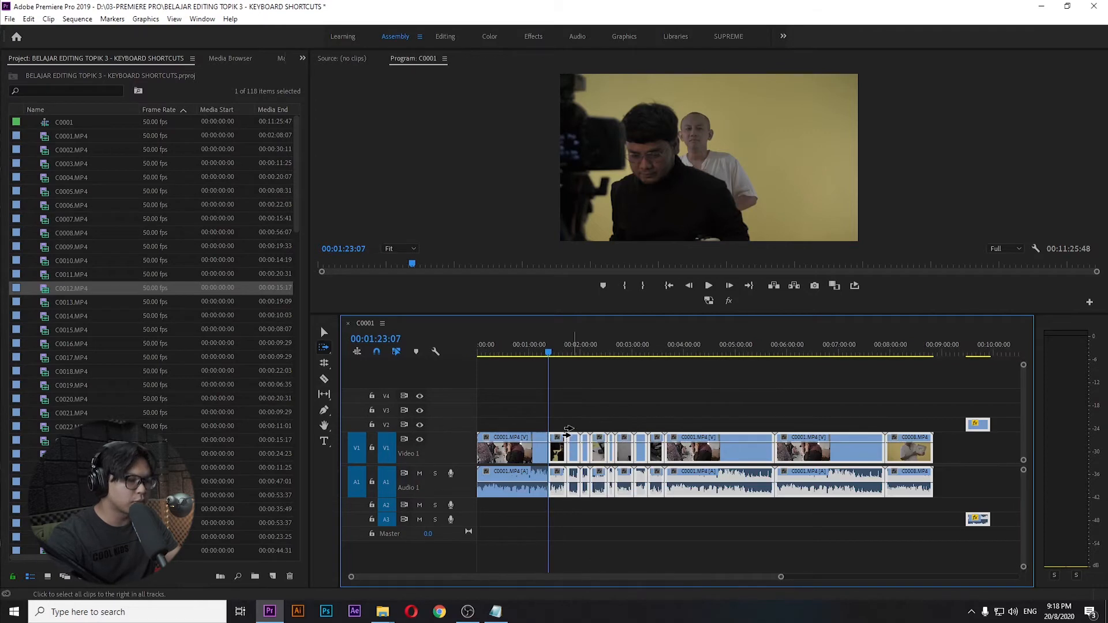
key(v)
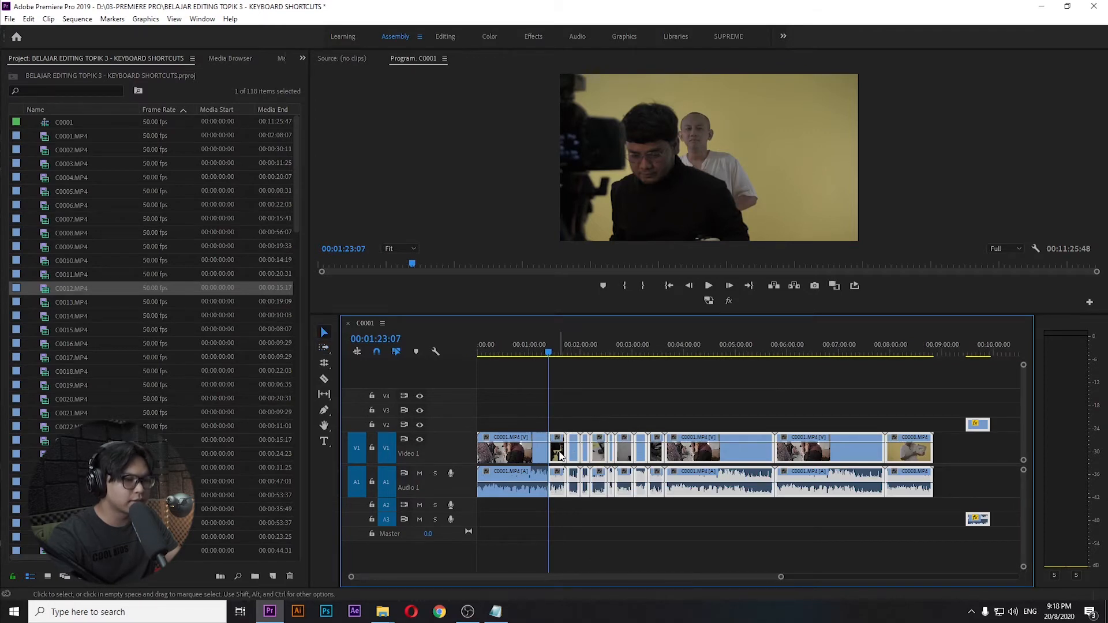
drag(559, 456, 830, 456)
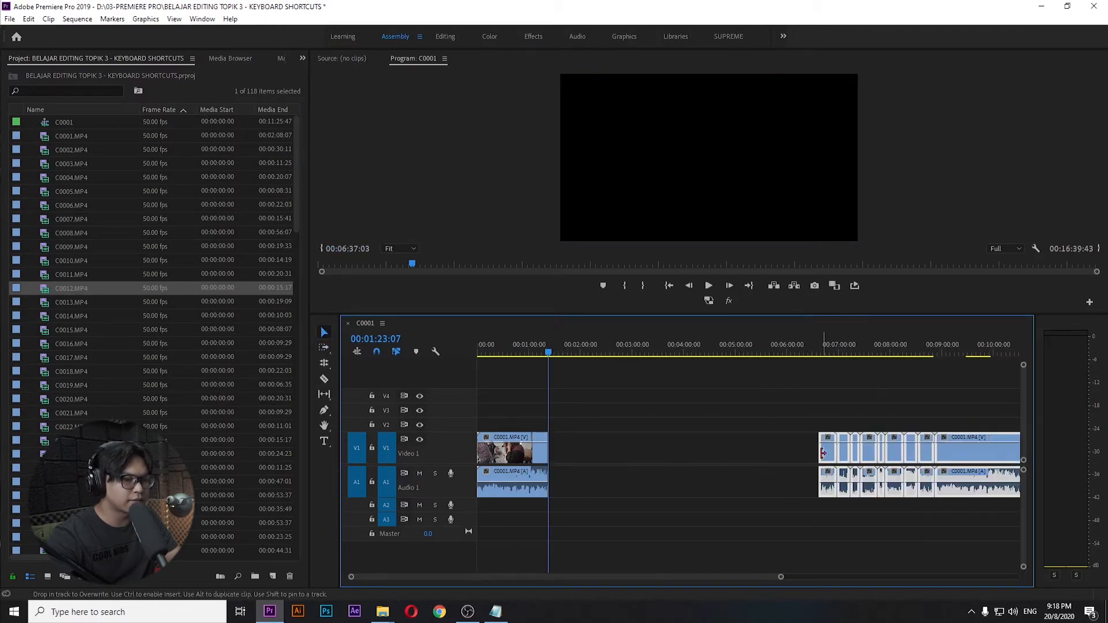
drag(560, 409, 809, 542)
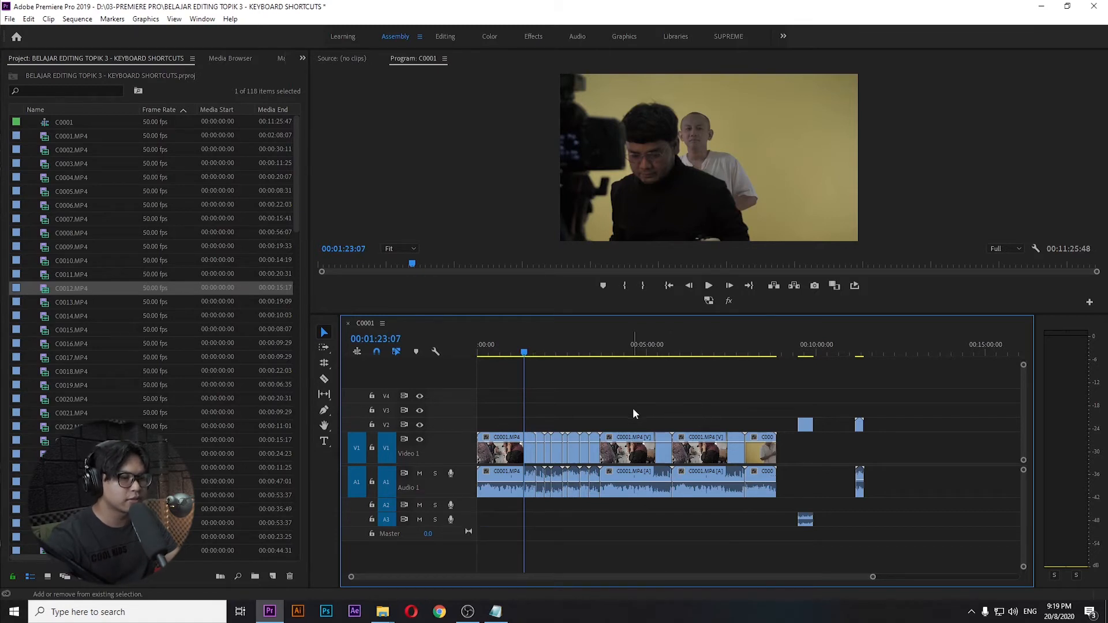
Select the C0001.MP4 clip near 00:05:00:00 and everything before it with Track Select Backward, move them past the last clip, and undo the move
key(shift+a)
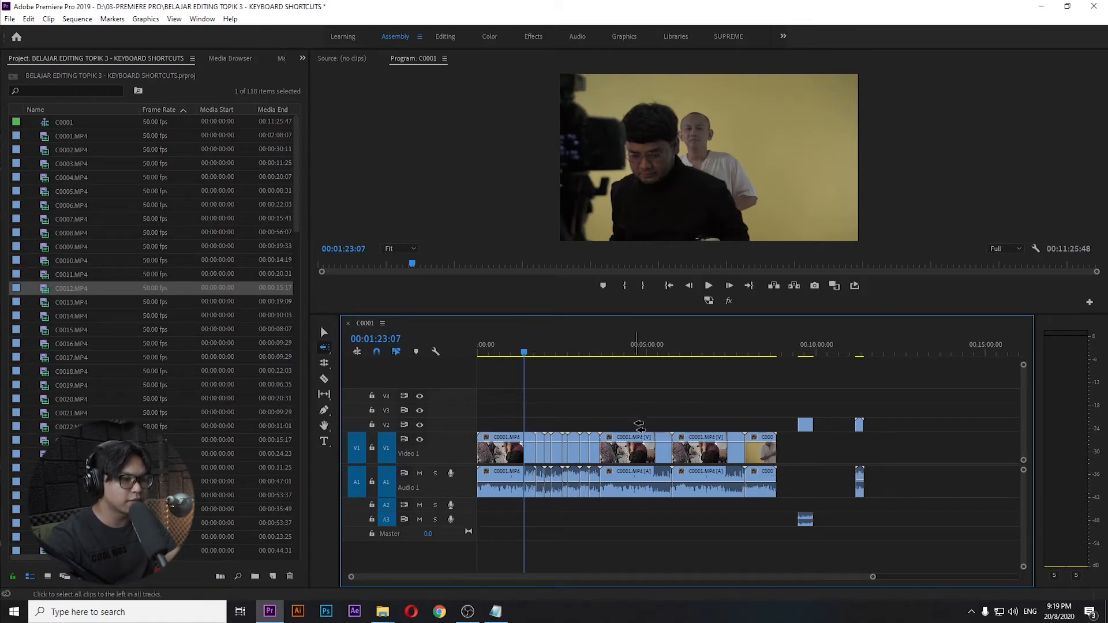
click(639, 426)
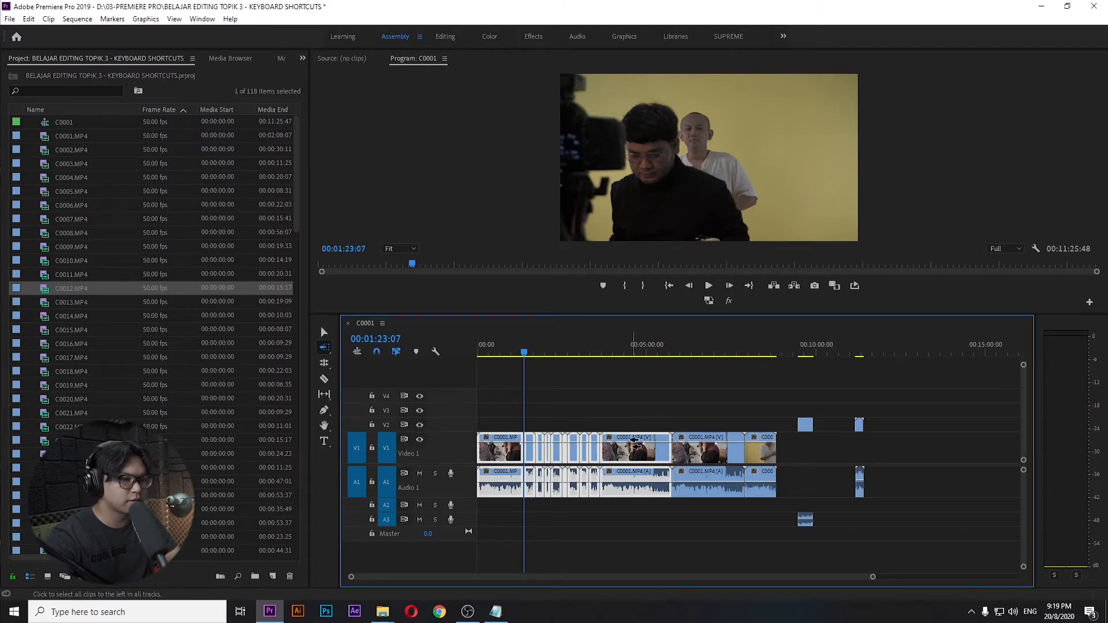
key(v)
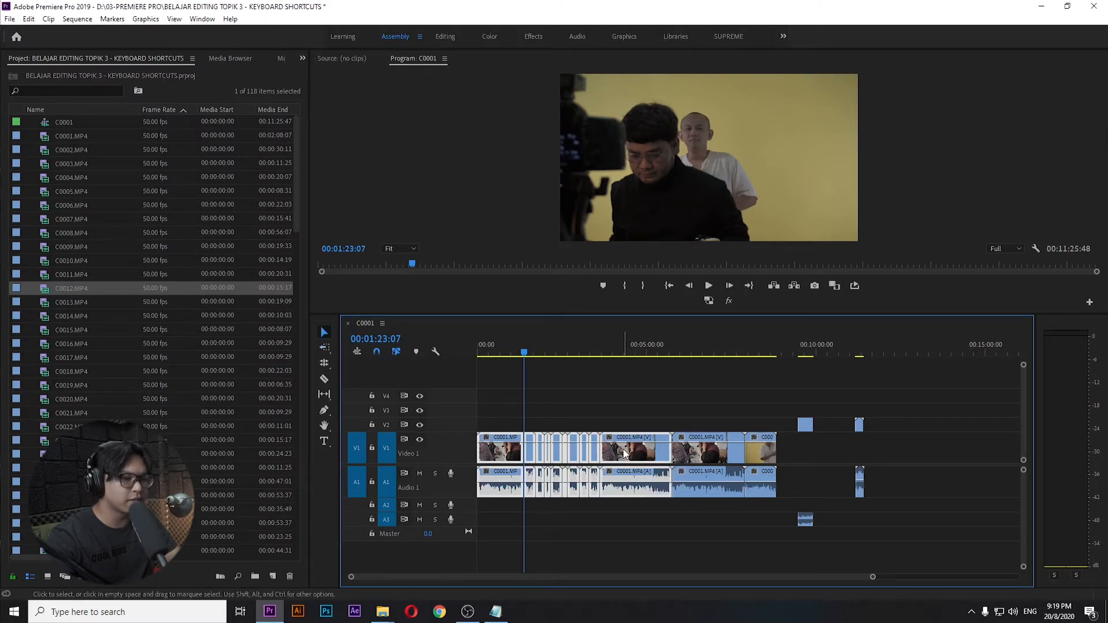
drag(624, 454, 1014, 443)
key(ctrl+z)
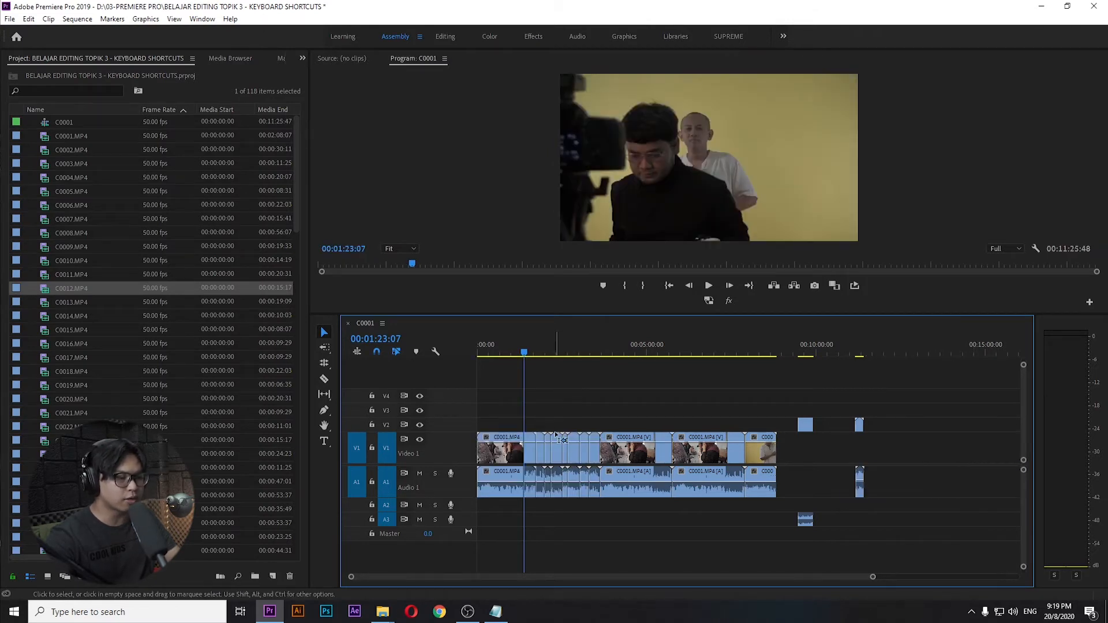
Place the playhead at 00:03:40:23 and stack copies of the C0001.MP4 clip from V1 onto V2 and V3
scroll(563, 441, up, 2)
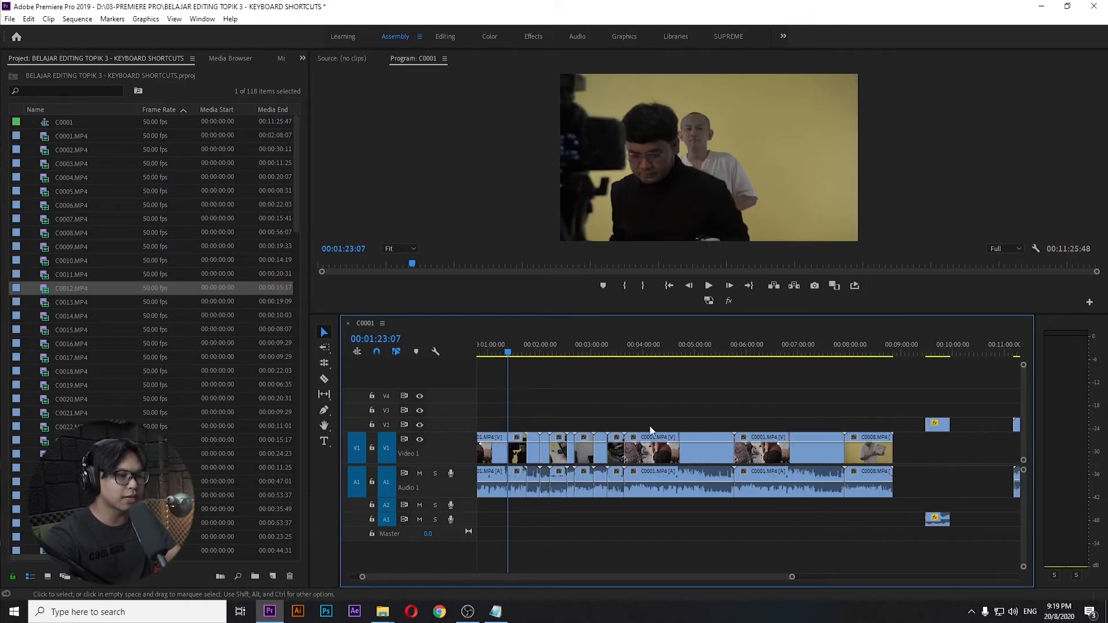
click(627, 349)
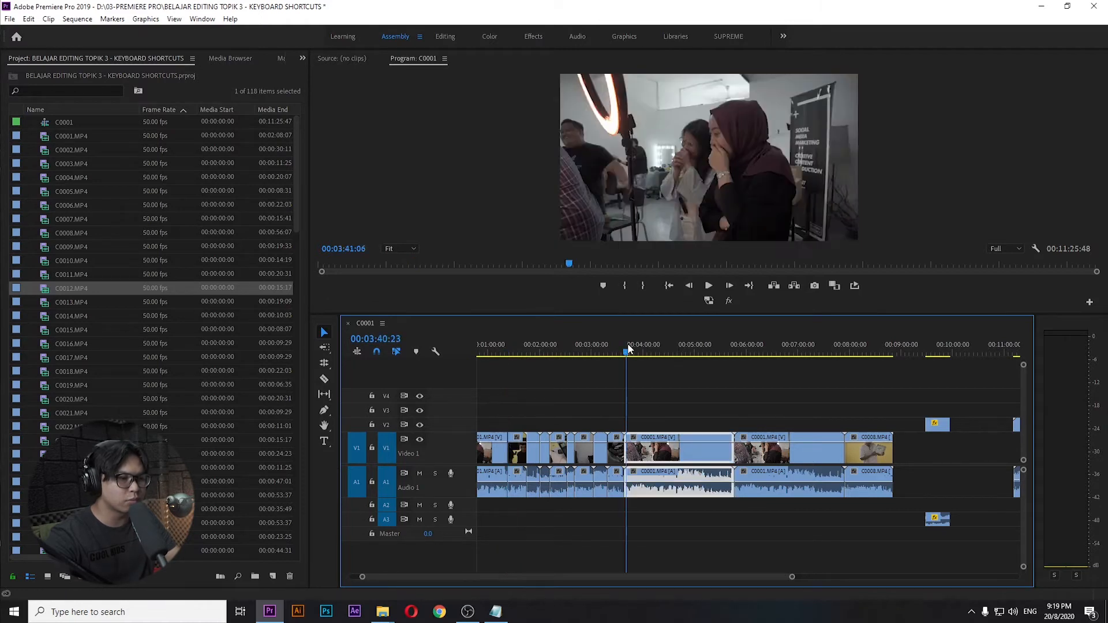
drag(661, 456, 677, 413)
scroll(634, 443, up, 3)
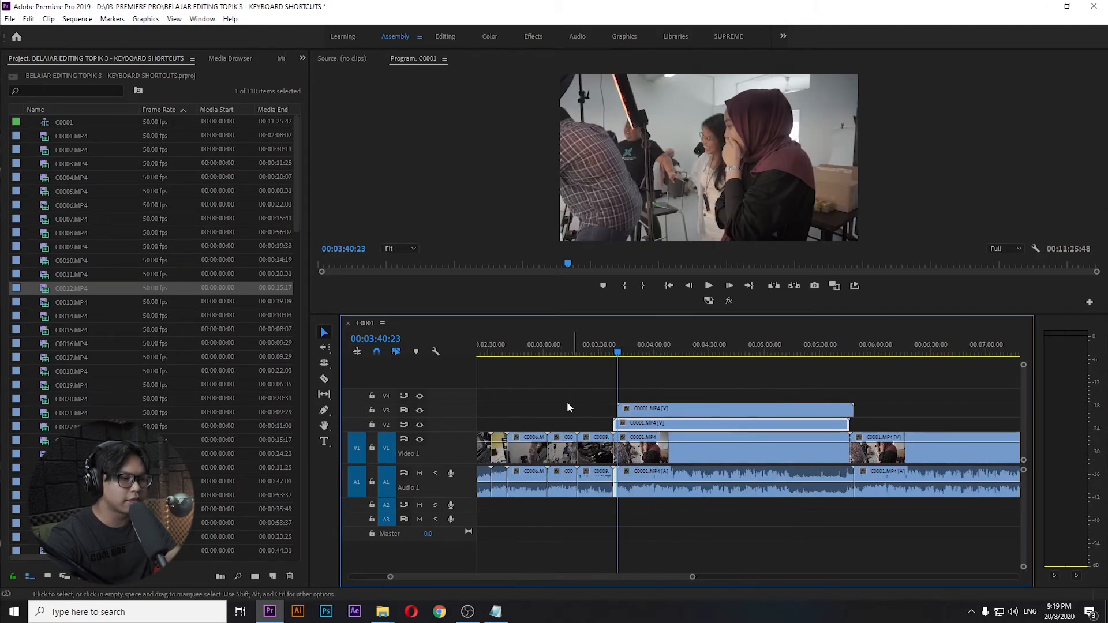
Move the playhead back to the cut at 00:03:38:10, where the C0001.MP4 clip on V1 begins, and deselect all clips
scroll(570, 441, up, 3)
click(682, 450)
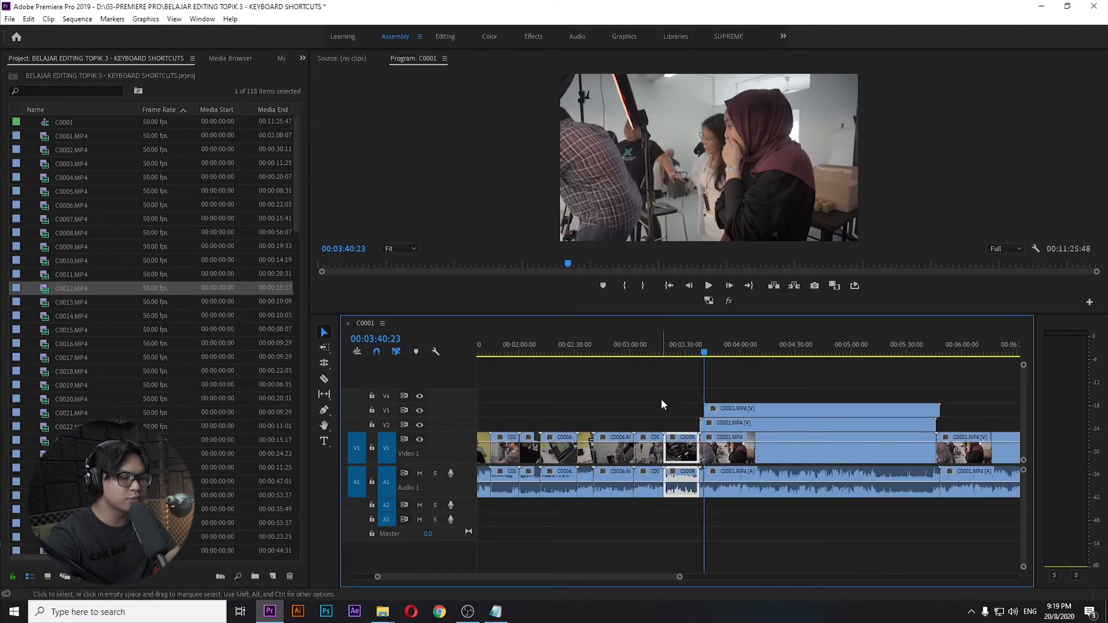
key(Up)
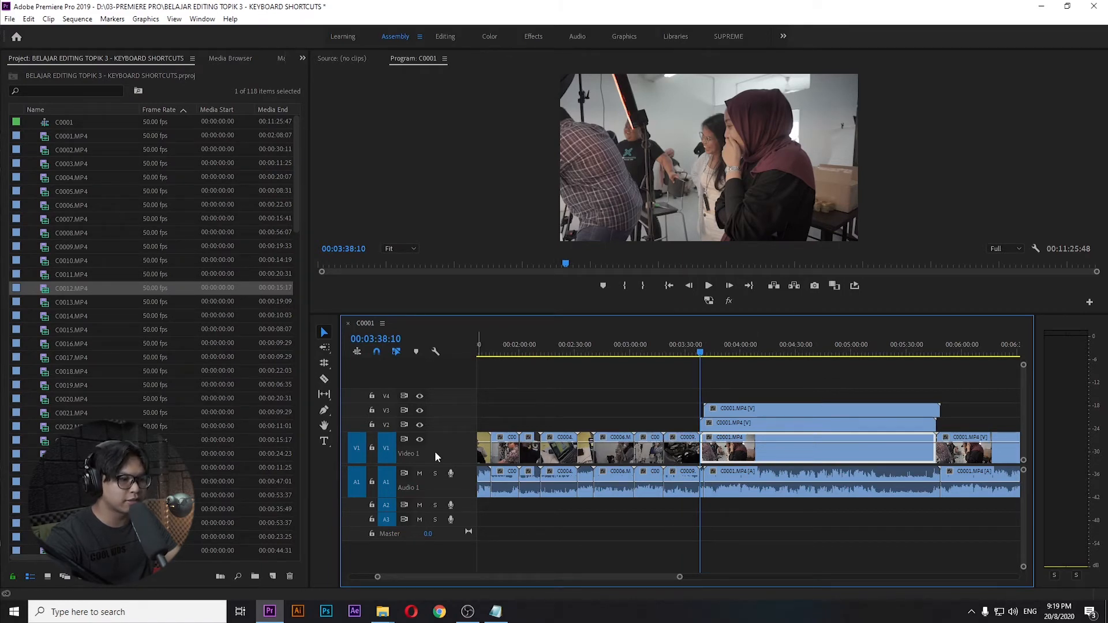
click(732, 389)
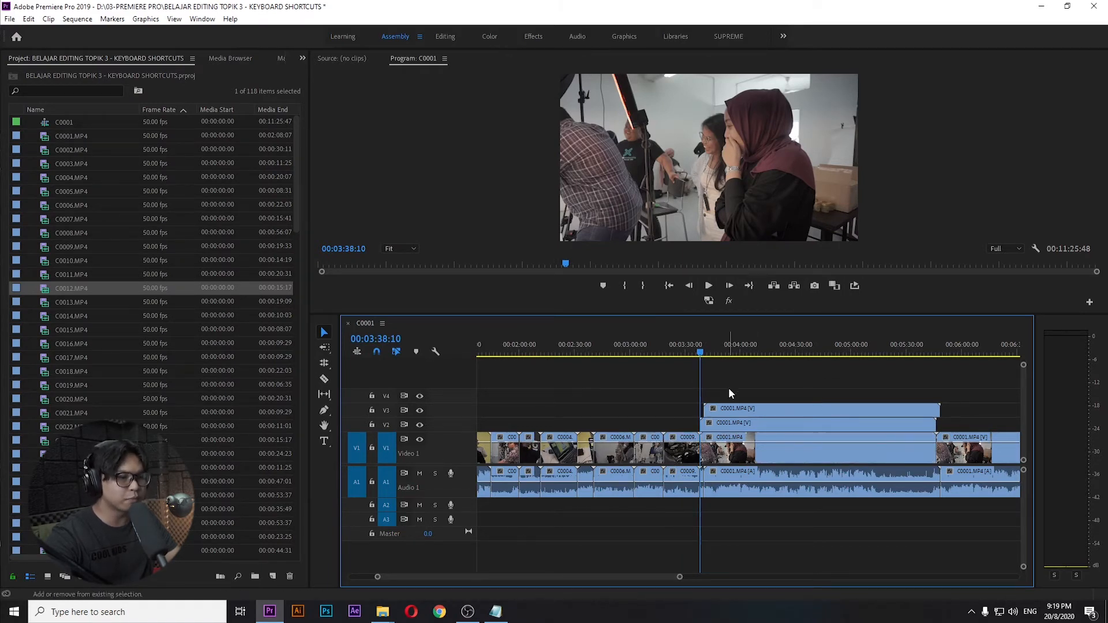
Use Track Select Forward in single-track mode to select only the V1 clips from the C0001.MP4 clip at 00:03:38:10 onward
key(shift+s)
key(shift+s)
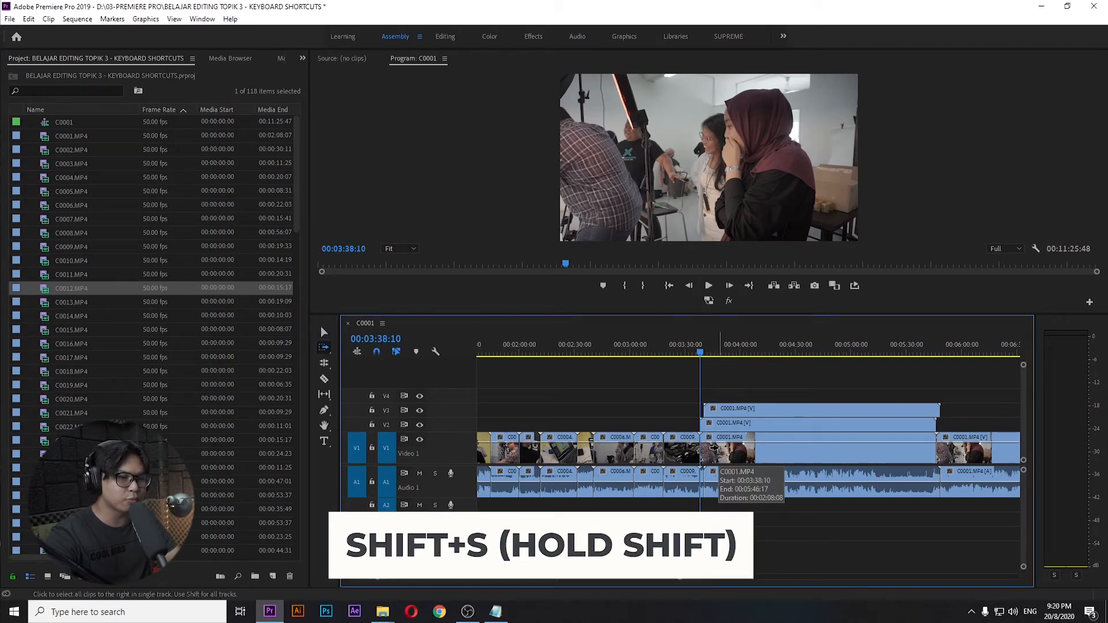
click(714, 447)
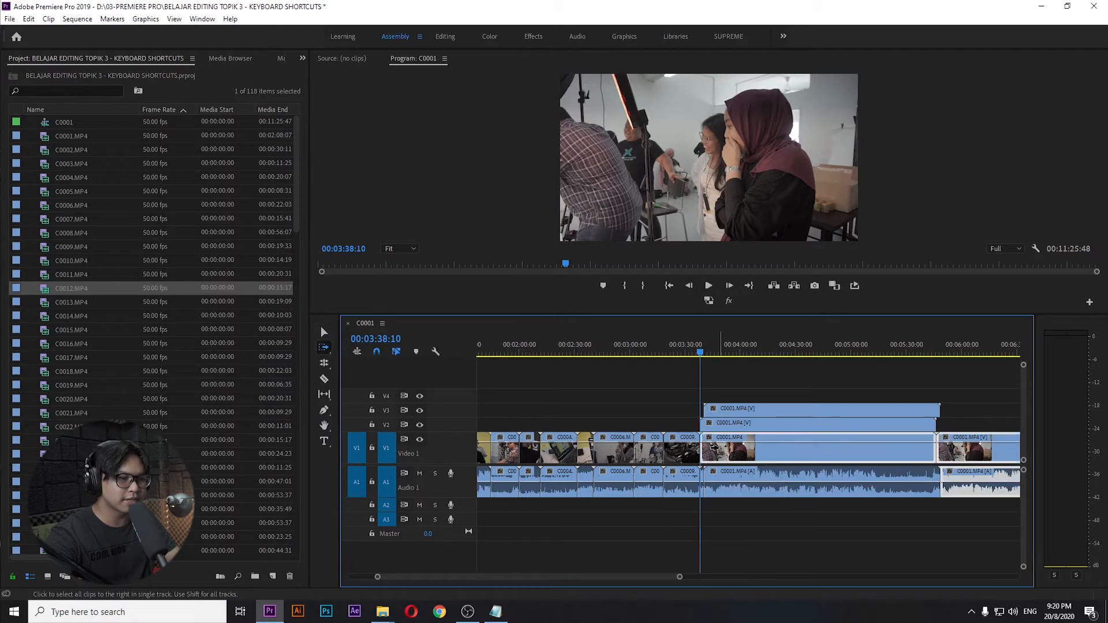
key(minus)
key(minus)
key(minus)
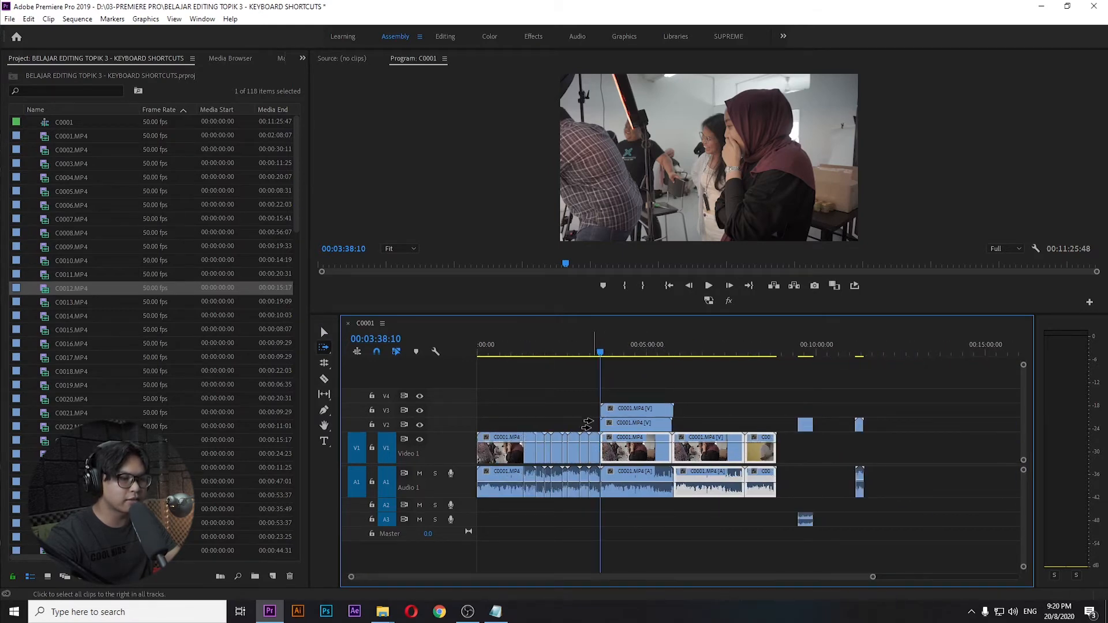
Select forward from just before 00:03:38:10 on V2 alone, and repeat the single-track selection on V3
key(equal)
key(equal)
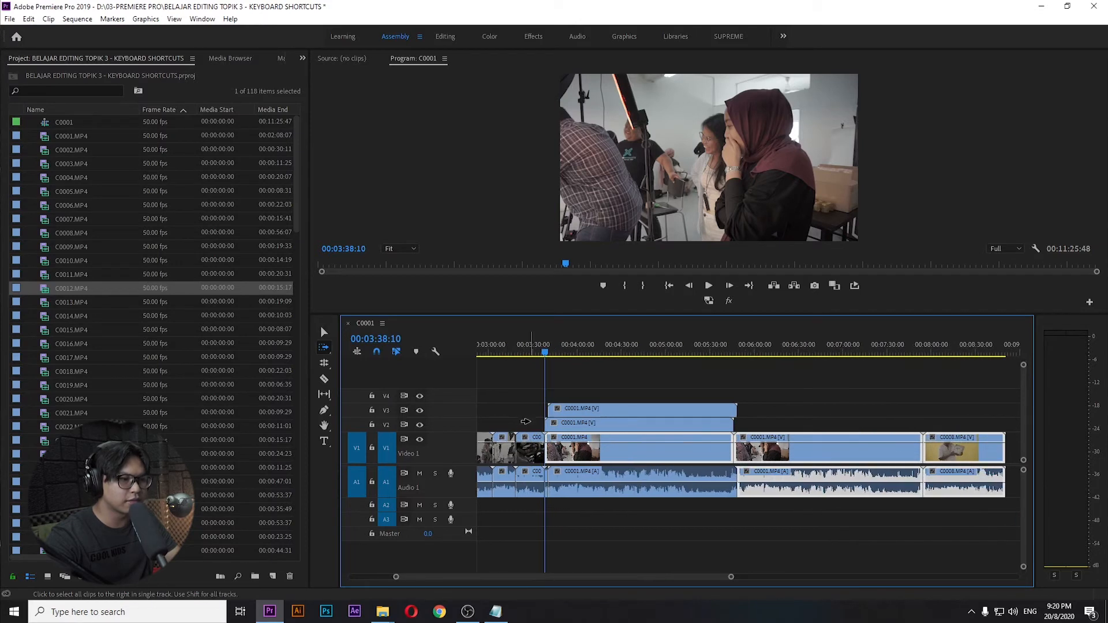
click(526, 423)
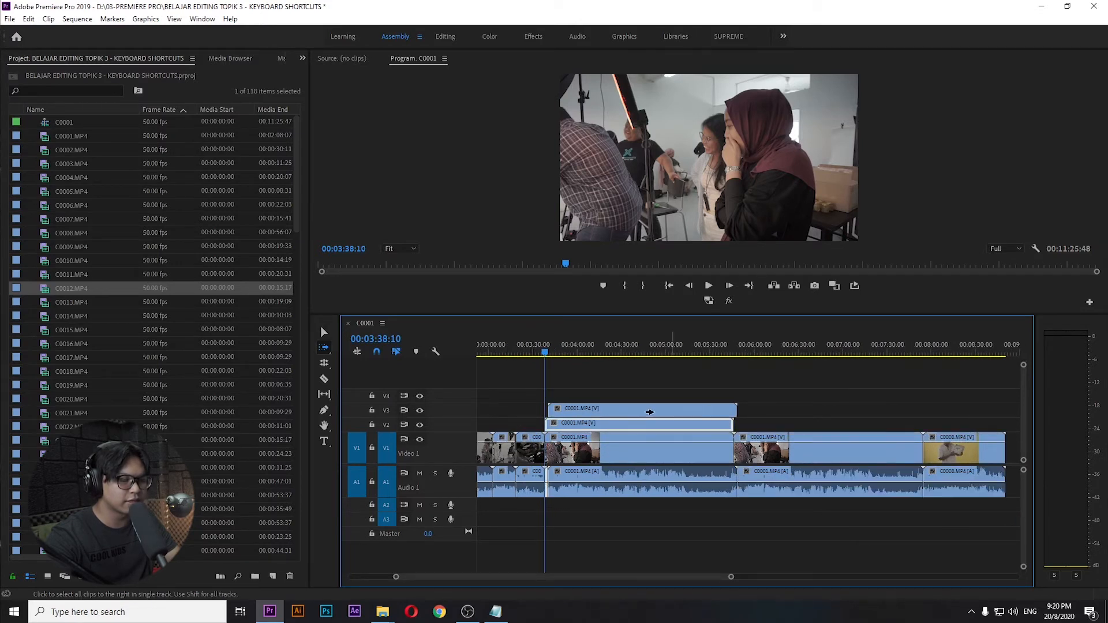
click(519, 409)
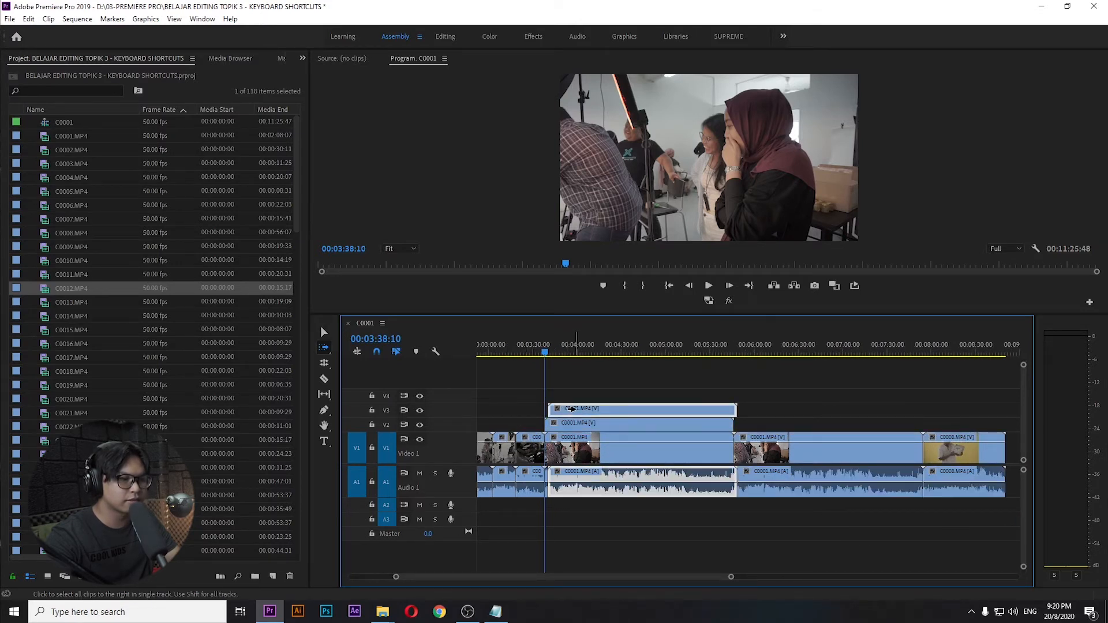
Use Track Select Backward on all tracks to select the stacked C0001.MP4 clips and every clip before them
key(shift+a)
key(backslash)
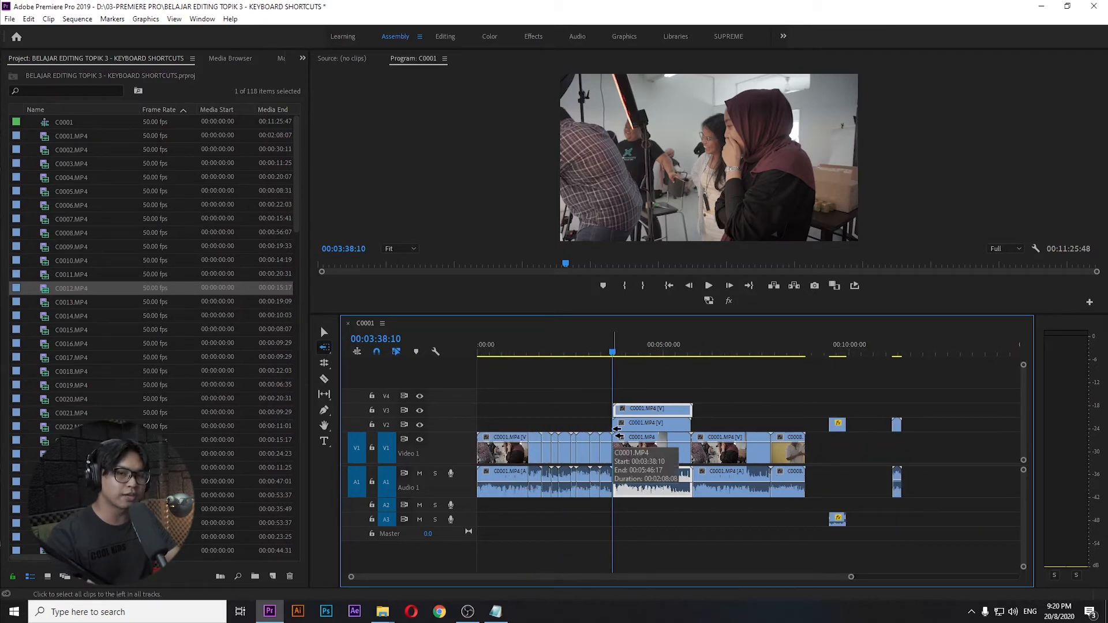
key(backslash)
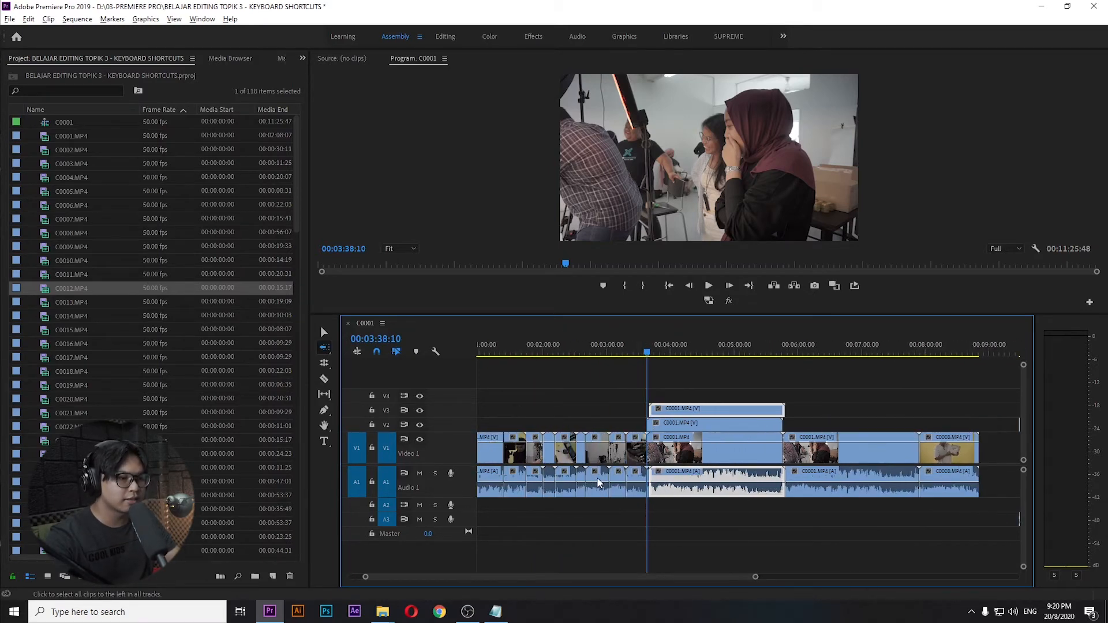
click(895, 390)
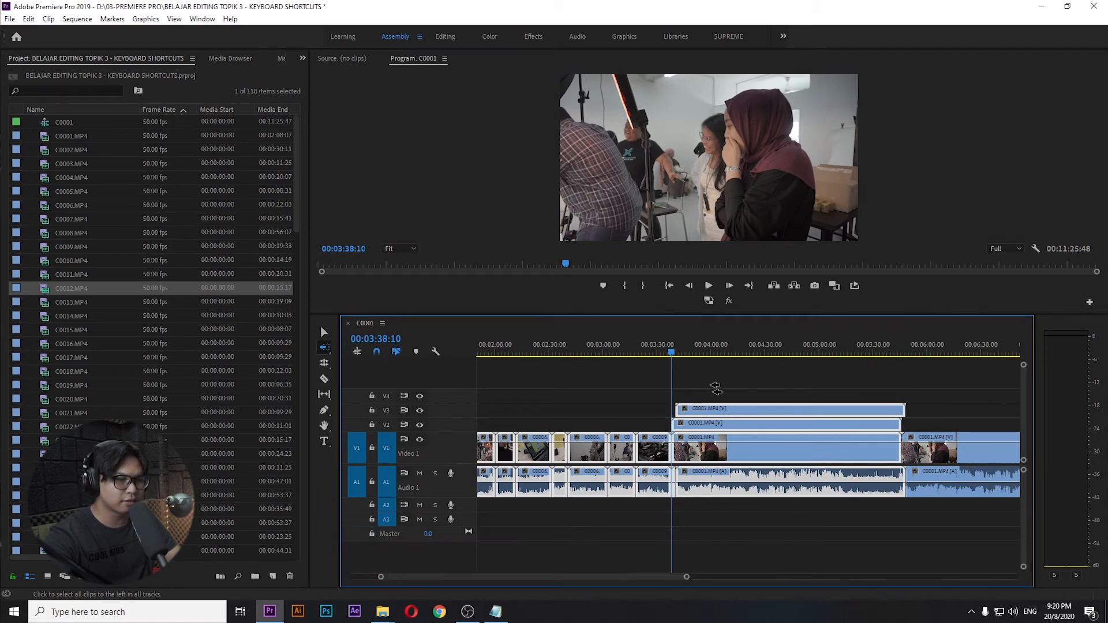
Select backward on all tracks from before 00:03:38:10 and from the end of the stacked C0001.MP4 clips, and backward on V3 alone
click(641, 404)
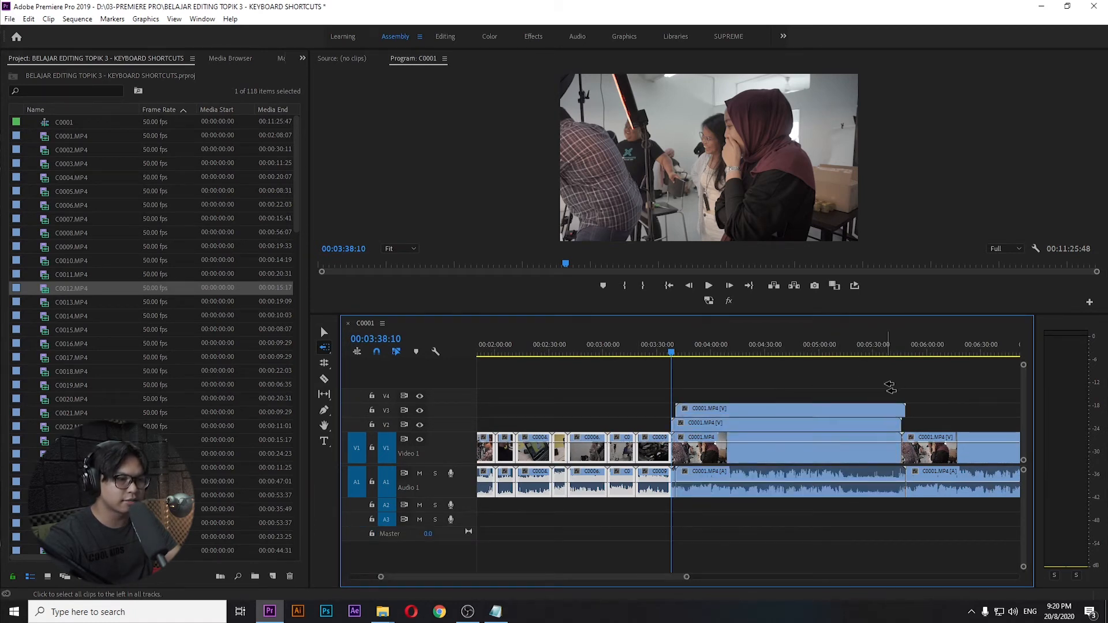
click(901, 399)
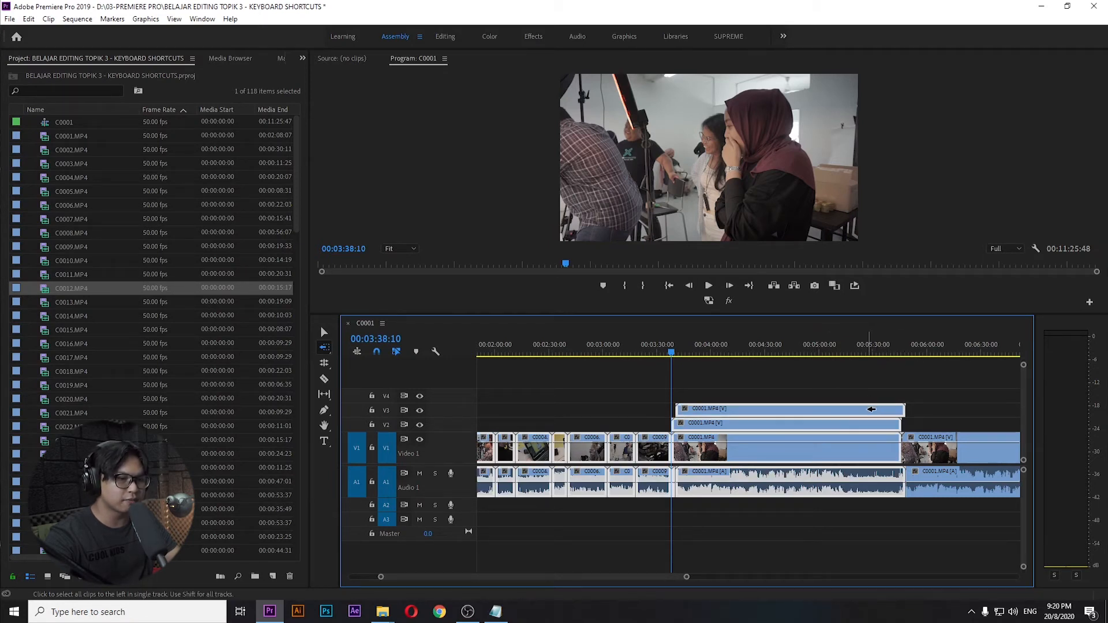
click(871, 409)
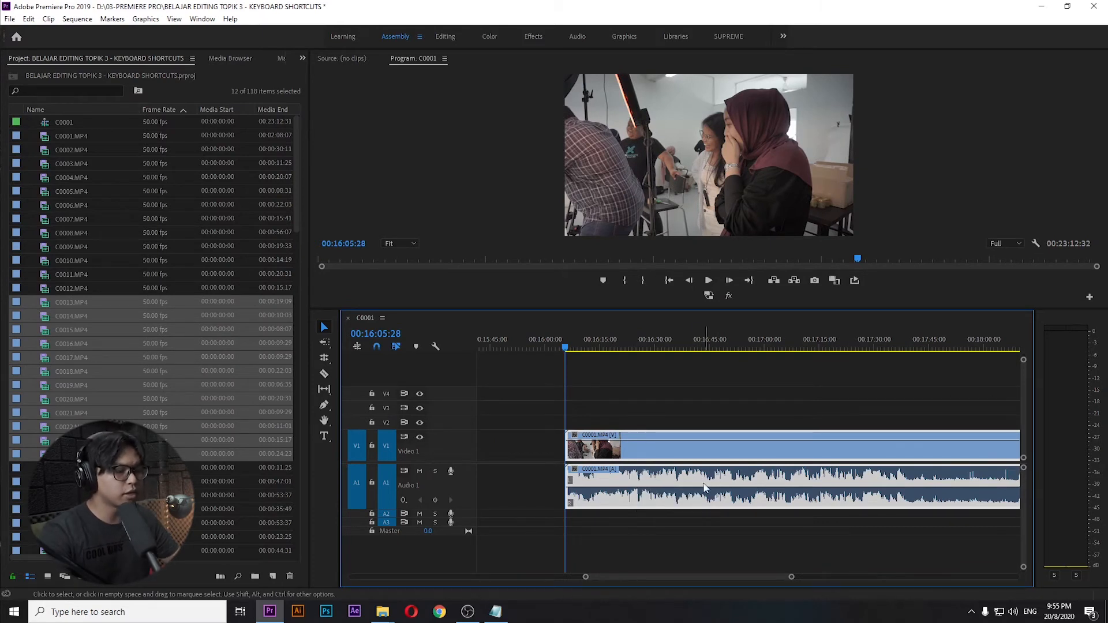
click(674, 404)
Raise the audio gain of the C0001.MP4 clip that begins at 00:16:05:28, using Audio Gain
click(649, 497)
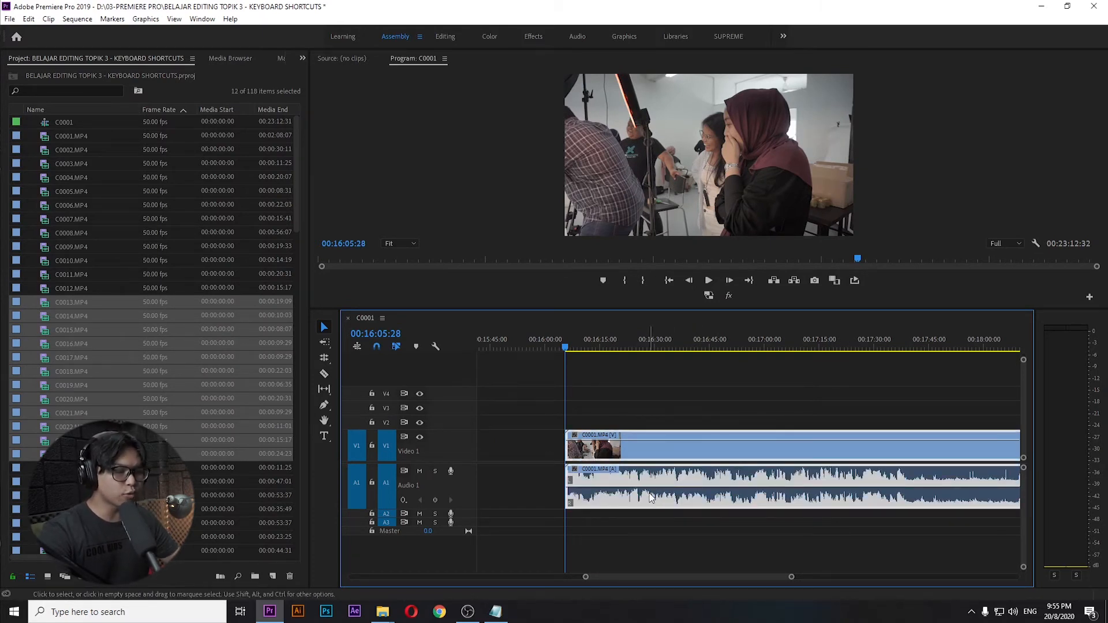
key(g)
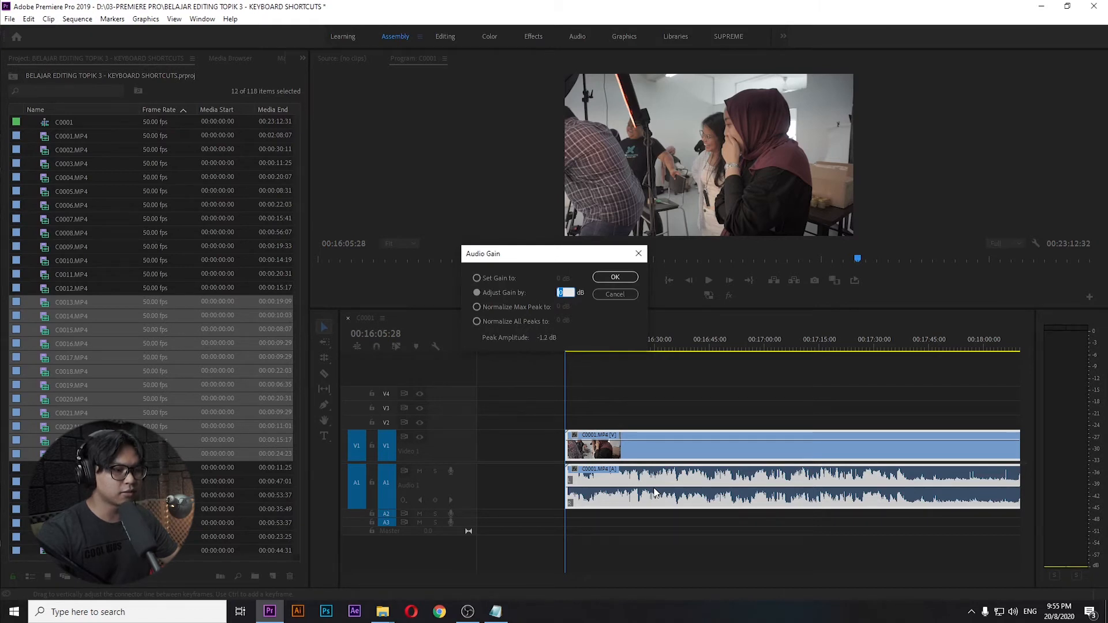
key(Return)
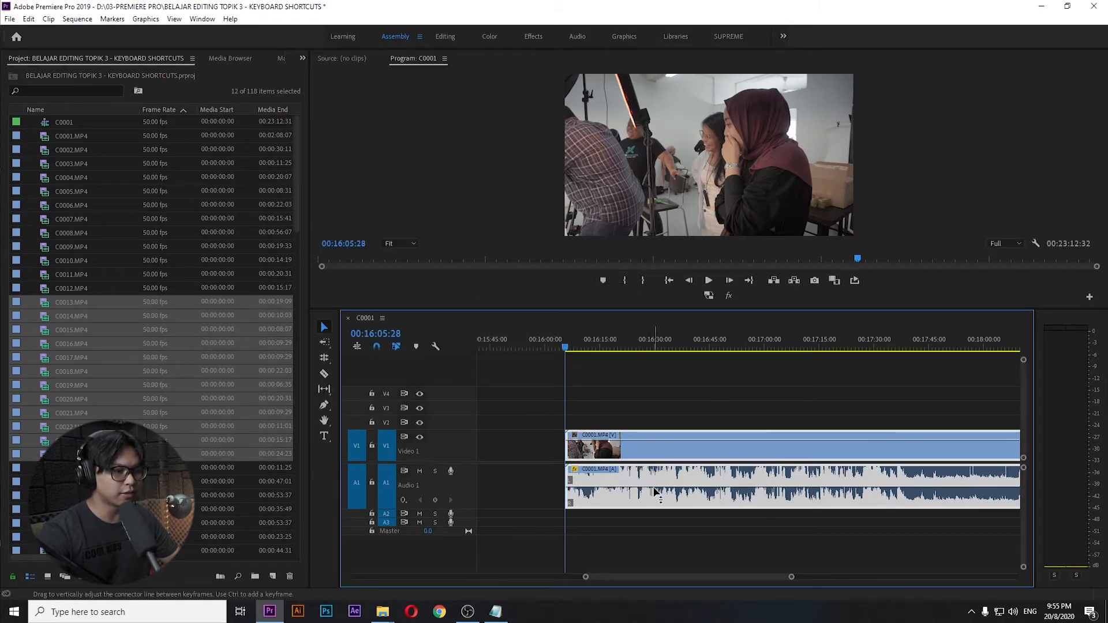
Make the Audio 1 track taller and adjust the C0001.MP4 clip's audio gain by 5 dB
scroll(597, 488, up, 3)
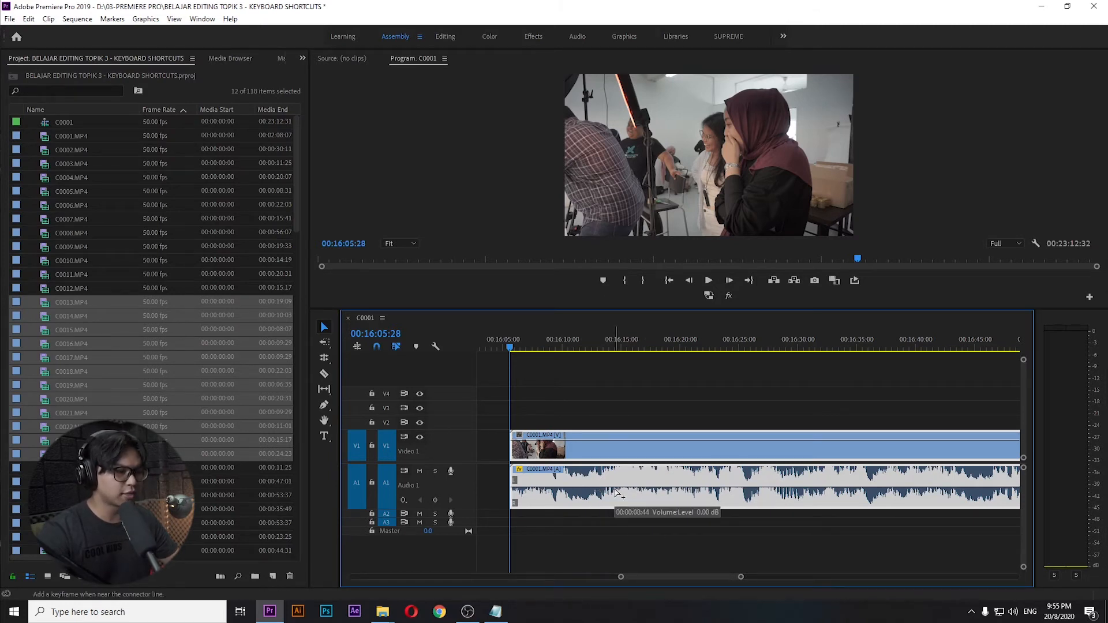
double_click(403, 488)
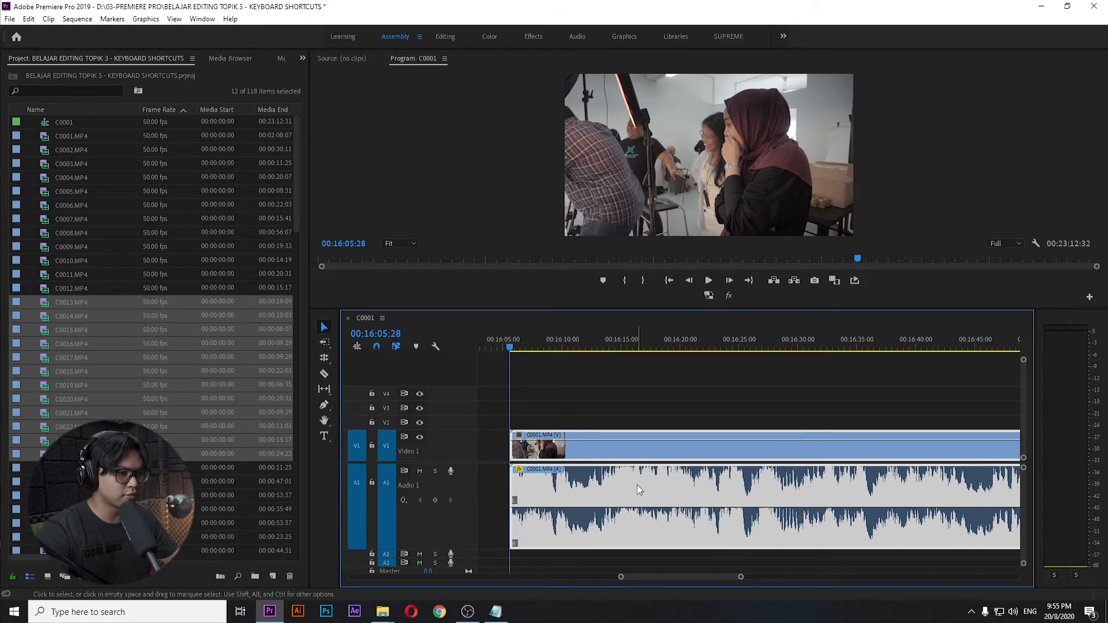
key(g)
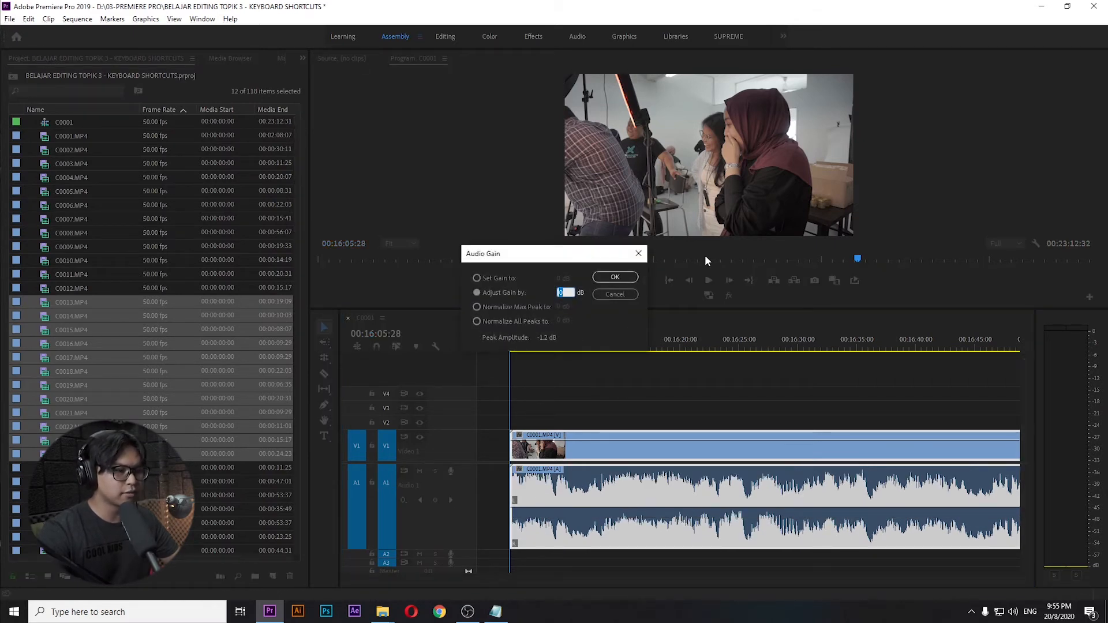
text(5)
key(Return)
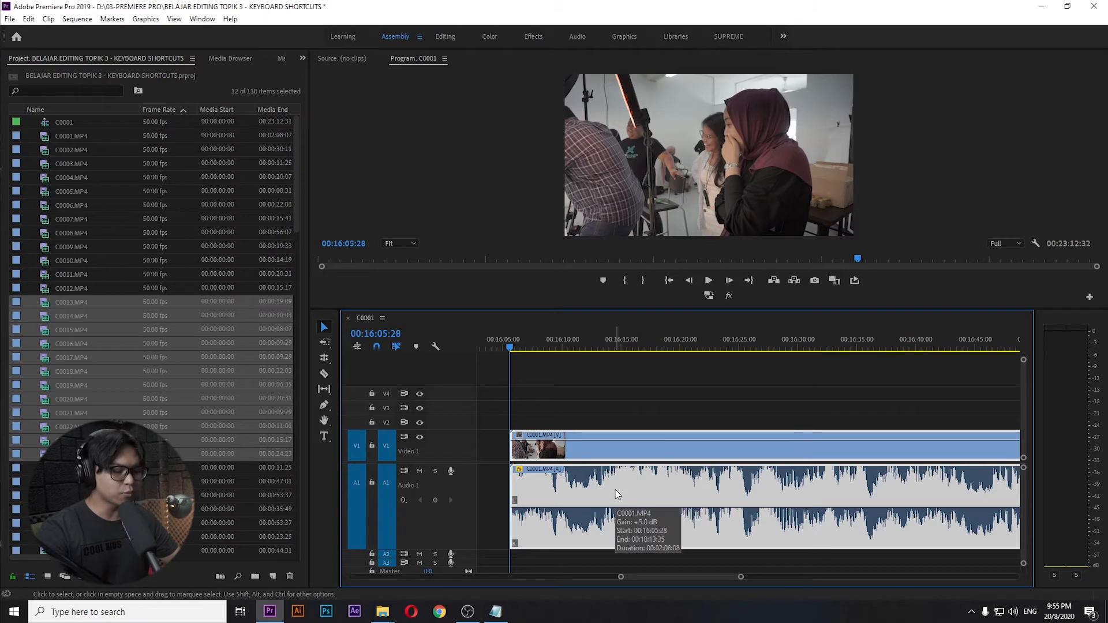
Lower the C0001.MP4 clip's gain to -15 dB overall and play a short part to hear the level
key(g)
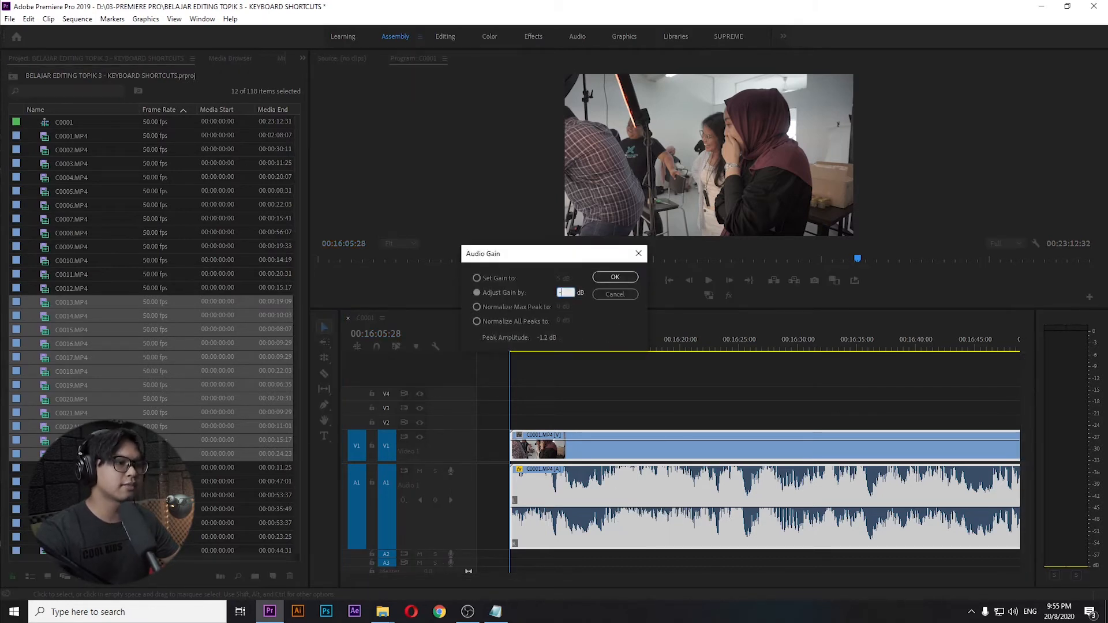
key(Return)
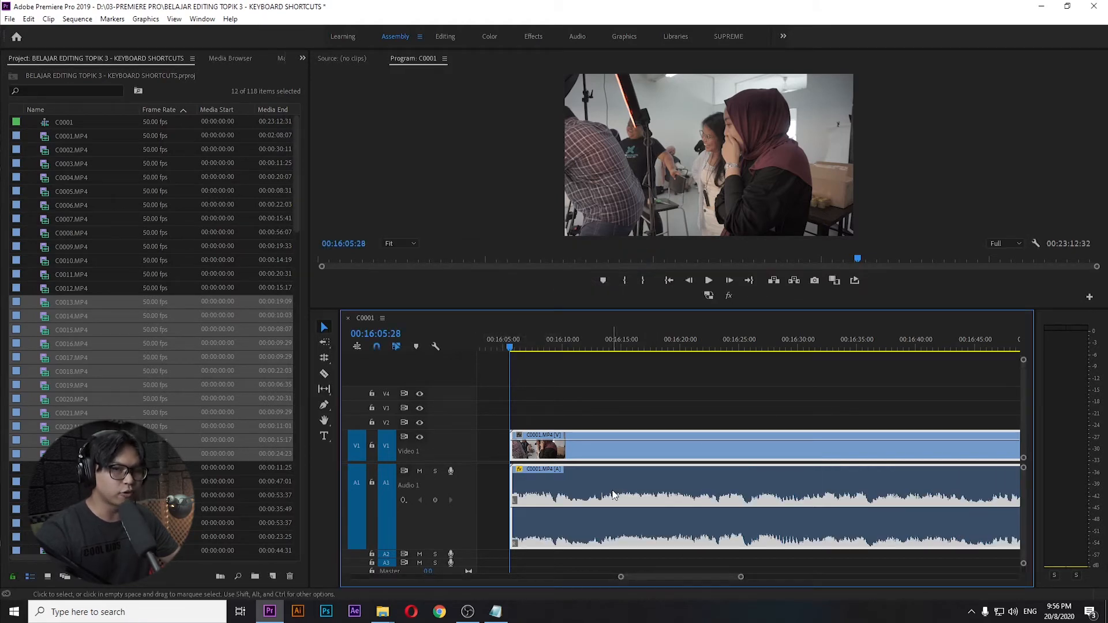
key(space)
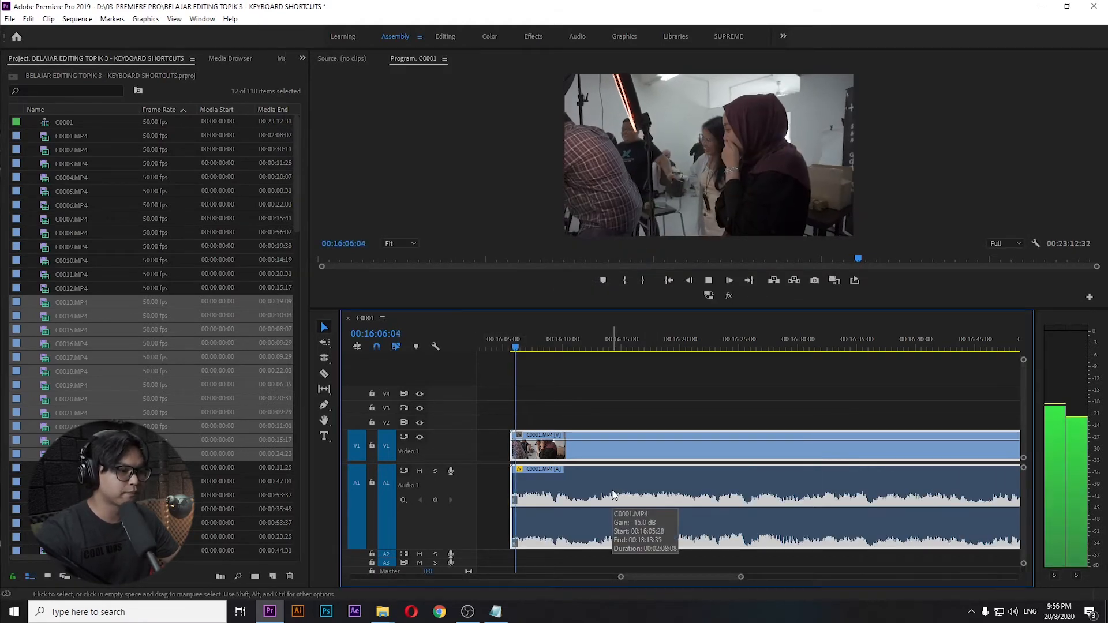
key(space)
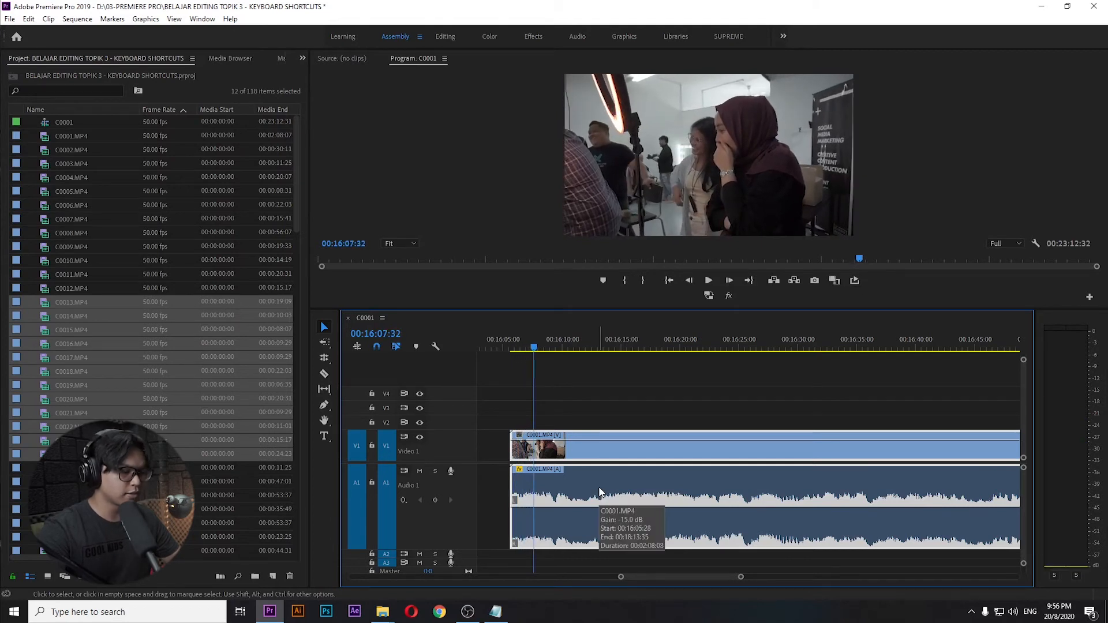
Bring the C0001.MP4 clip's audio gain back to its original level and play a short part of it
key(g)
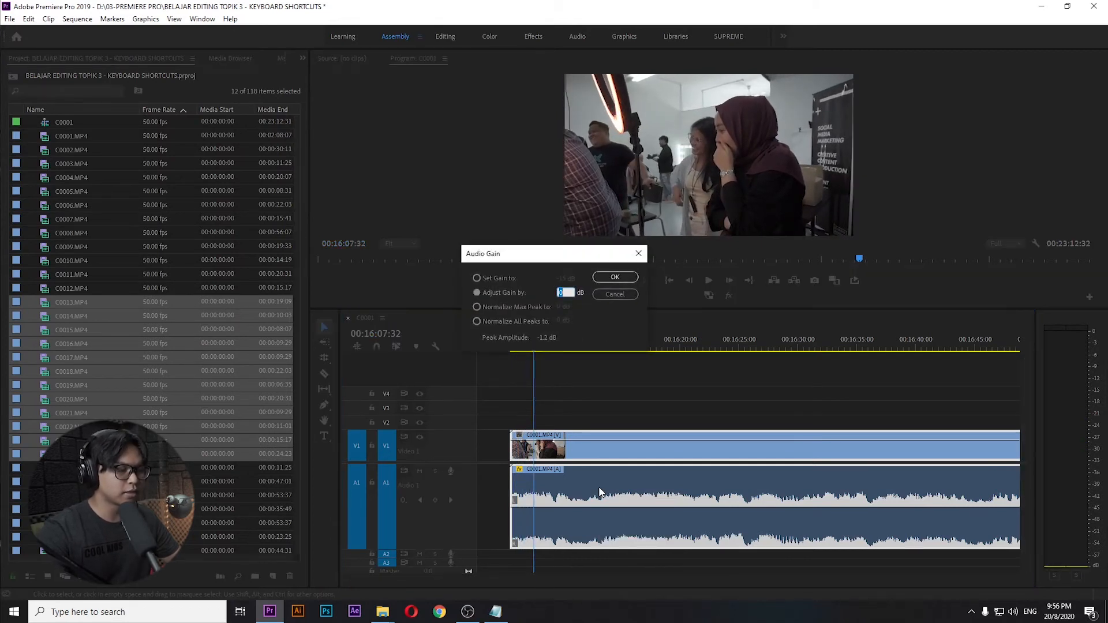
key(Return)
key(space)
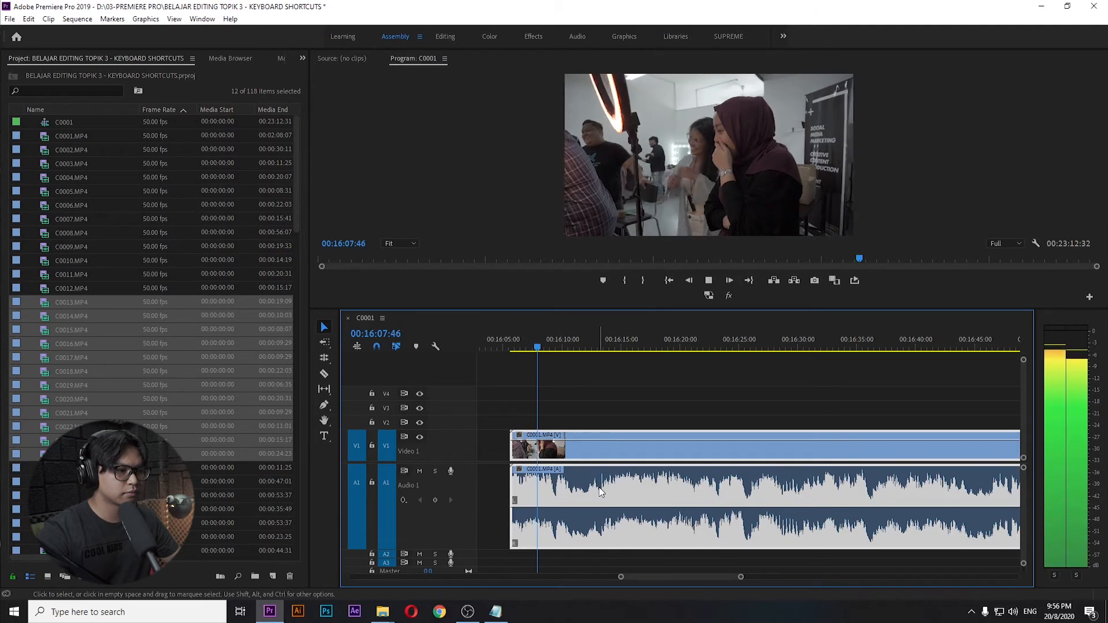
key(space)
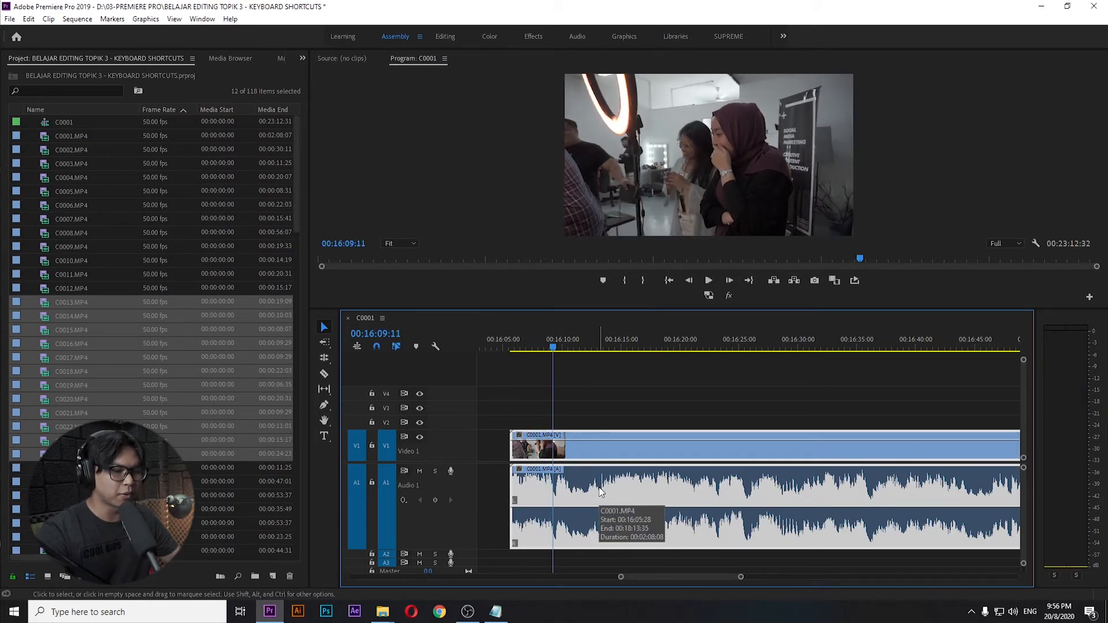
Raise the clip's volume line on A1 to about 4 dB, and lower it all the way to silence
click(640, 414)
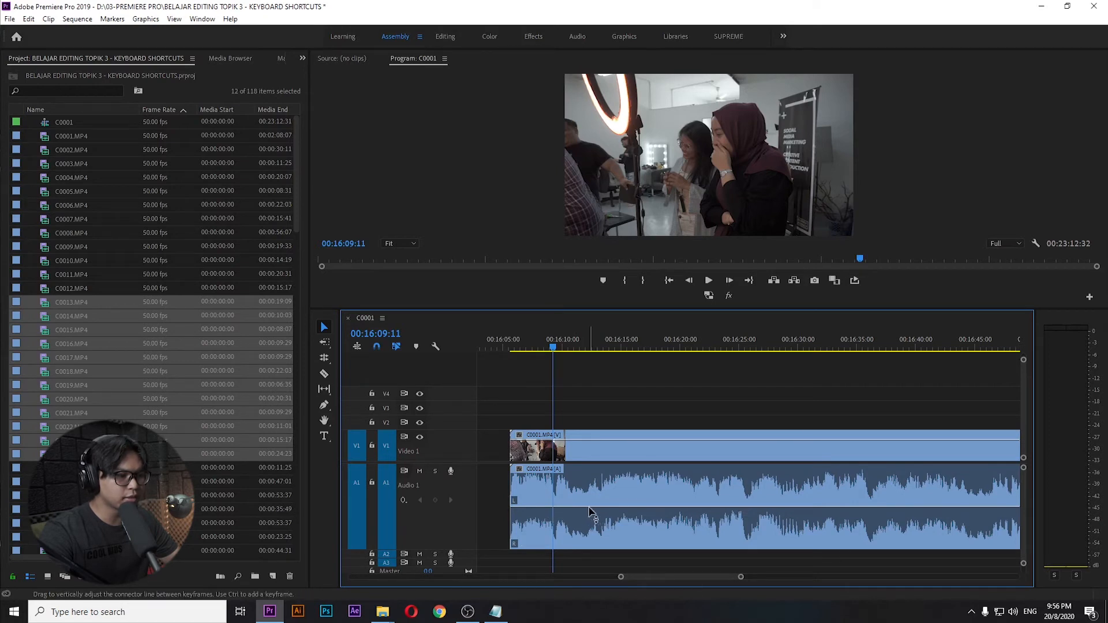
drag(590, 507, 590, 484)
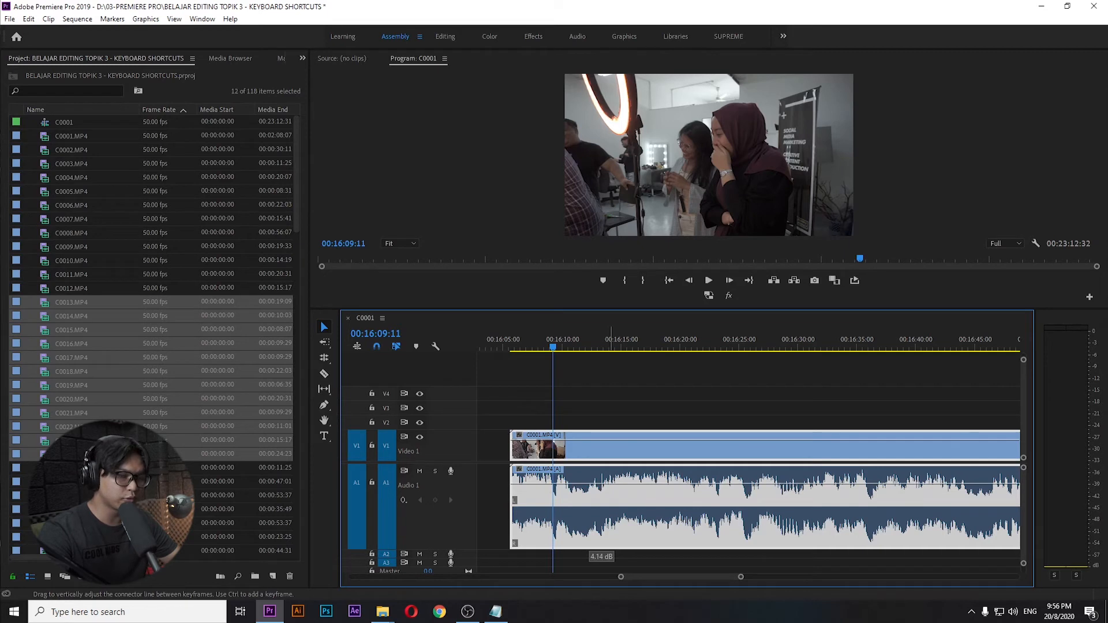
drag(590, 483, 590, 534)
key(minus)
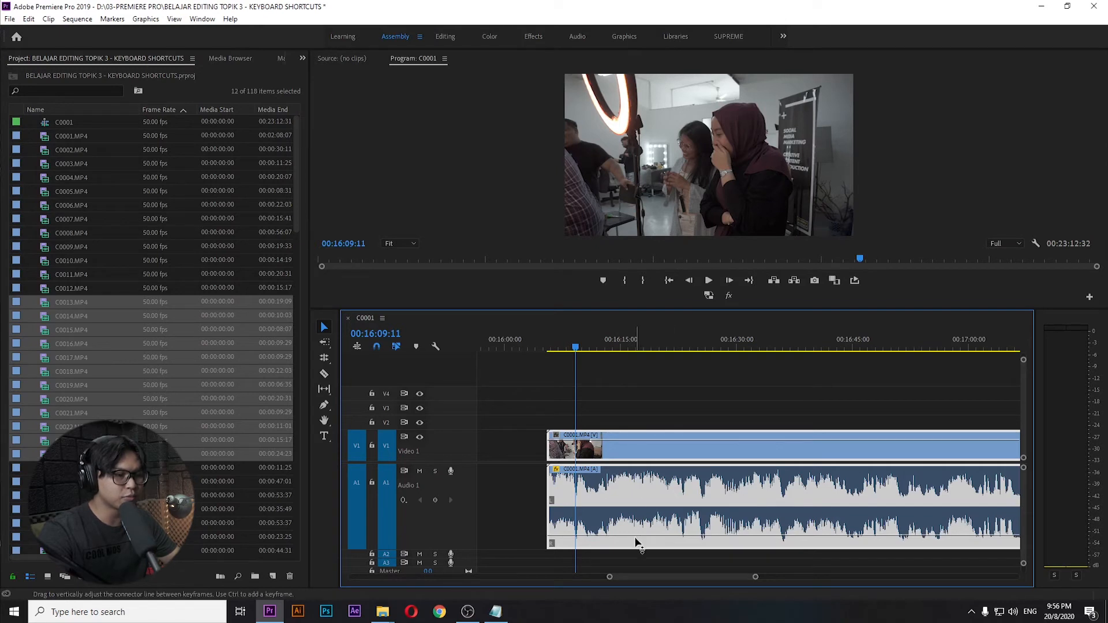
drag(632, 543, 633, 547)
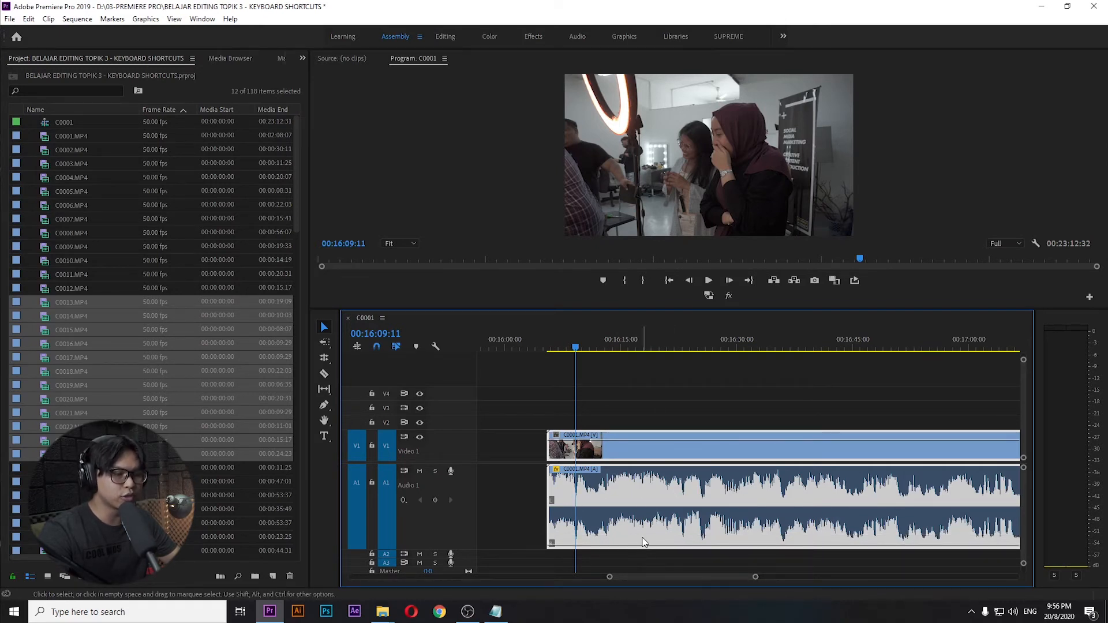
Play the silenced clip and raise its volume line back to about 1.17 dB, stopping playback at 00:16:19:00
key(space)
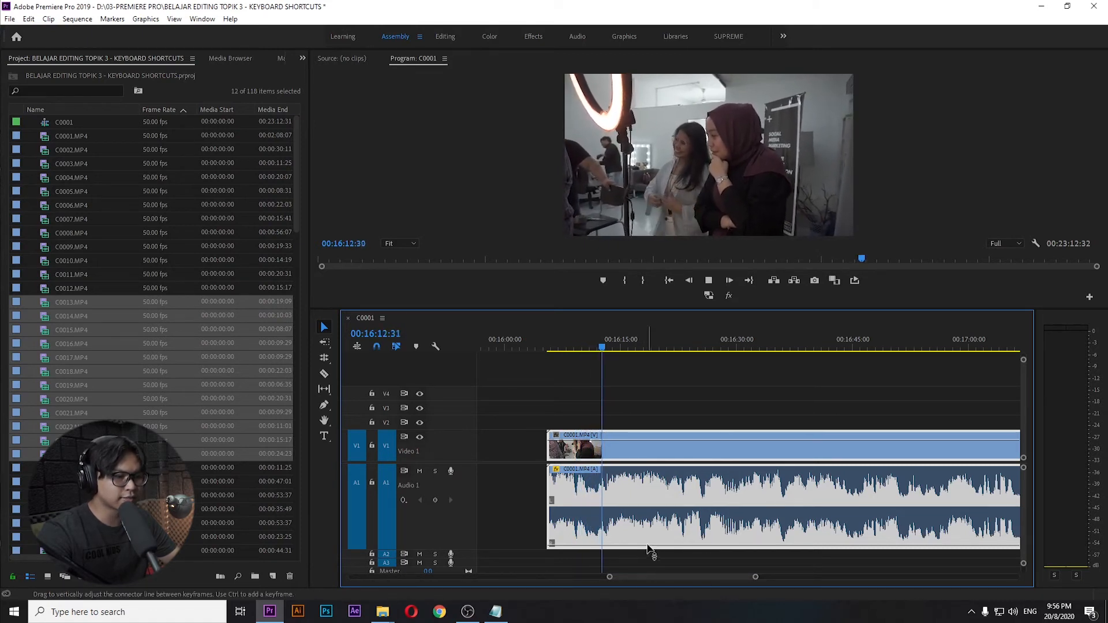
drag(649, 547, 649, 508)
key(space)
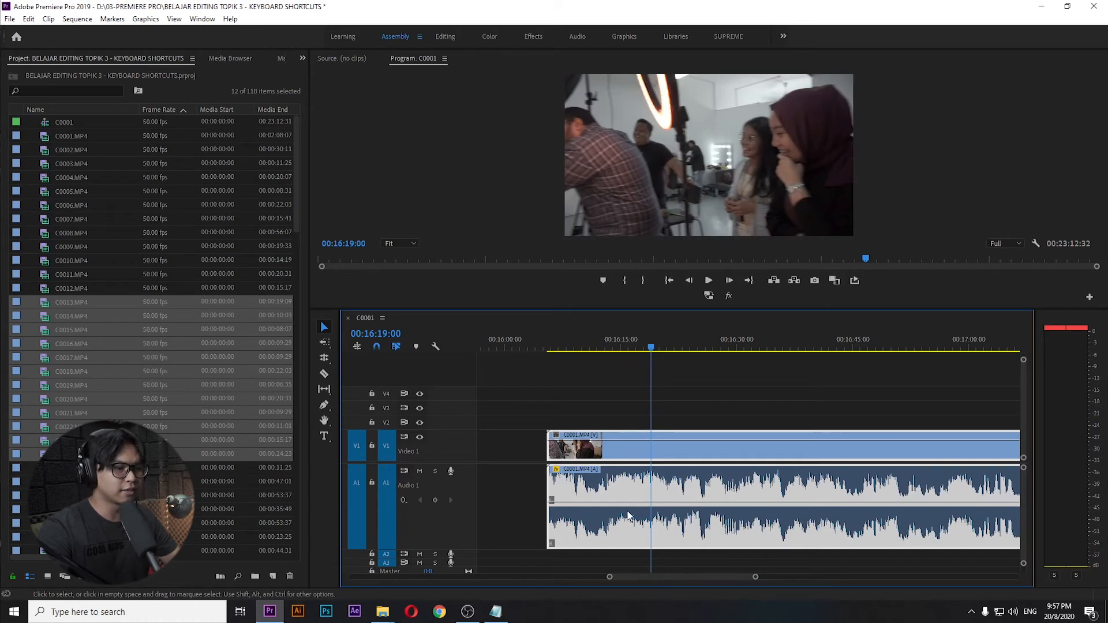
Add two keyframes on the A1 clip's volume line, at 00:16:09:11 and about 00:16:20:00
key(equal)
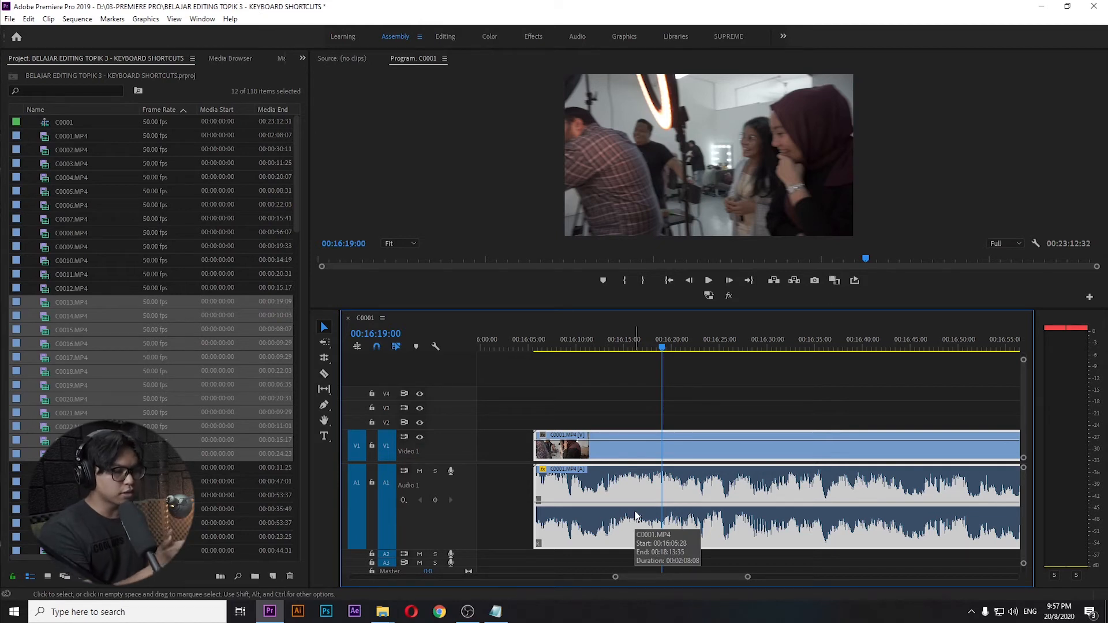
key(equal)
key(equal)
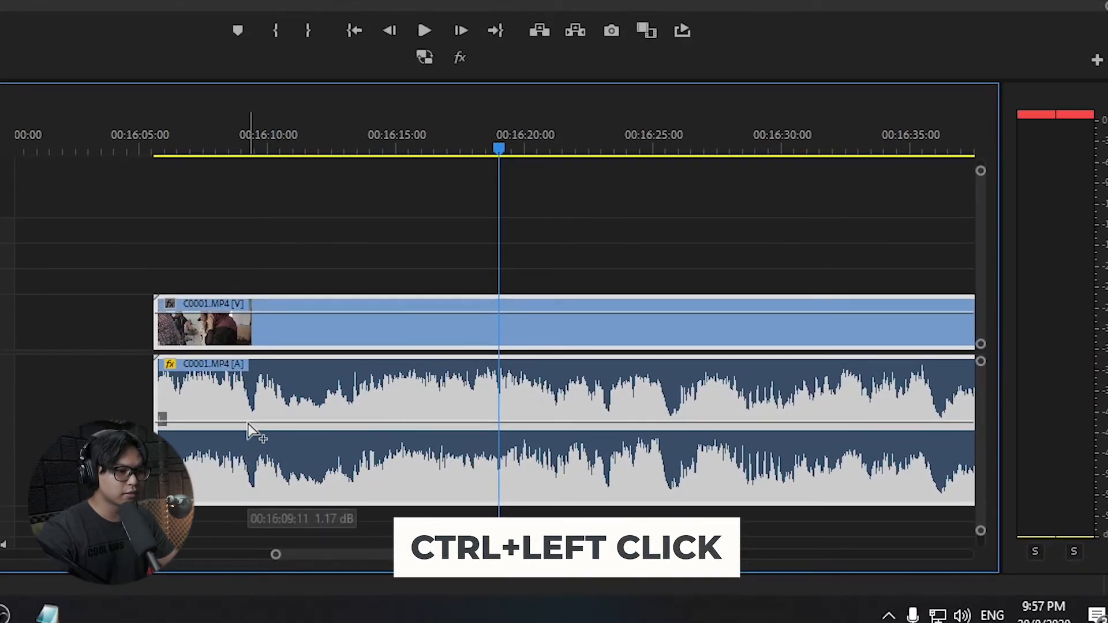
ctrl+click(248, 424)
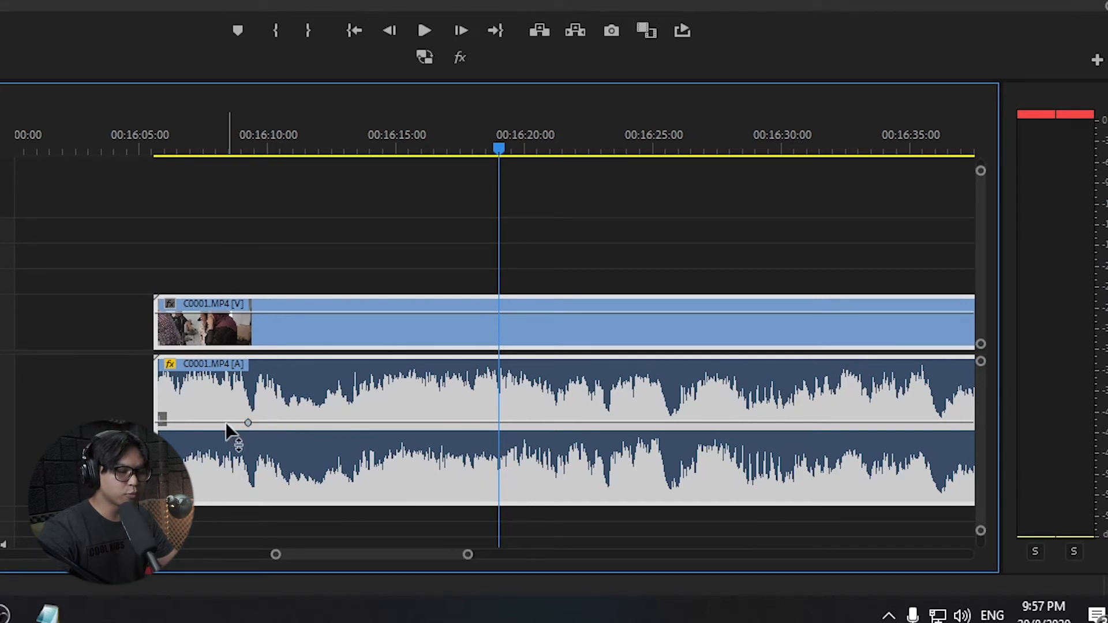
ctrl+click(524, 423)
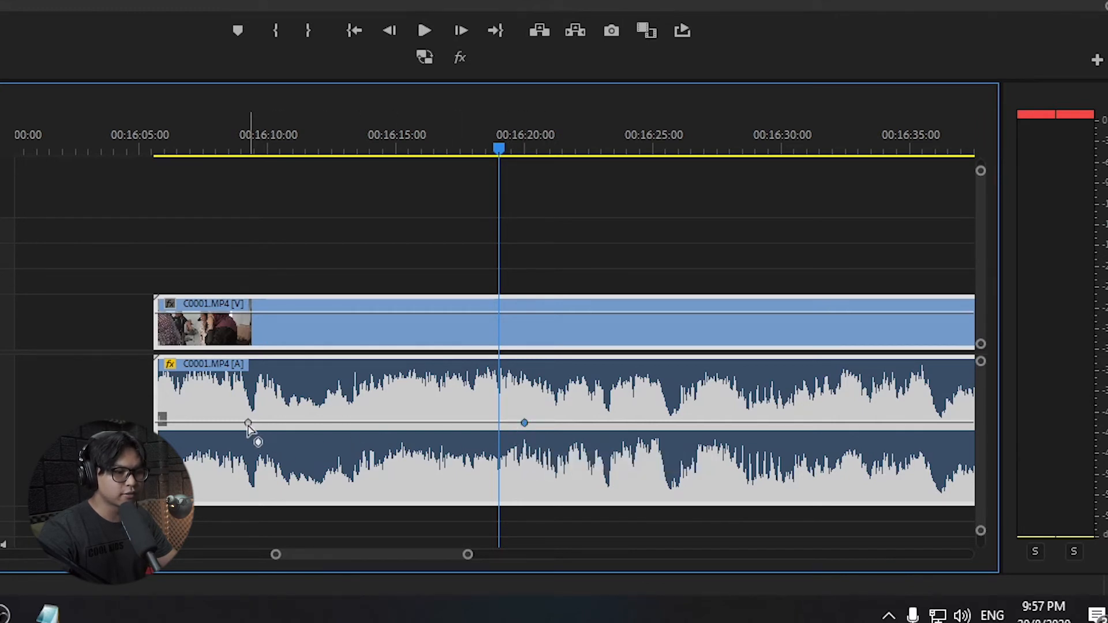
Lower the first volume keyframe to near the clip's bottom edge to form a fade-in, and play through the fade
click(524, 423)
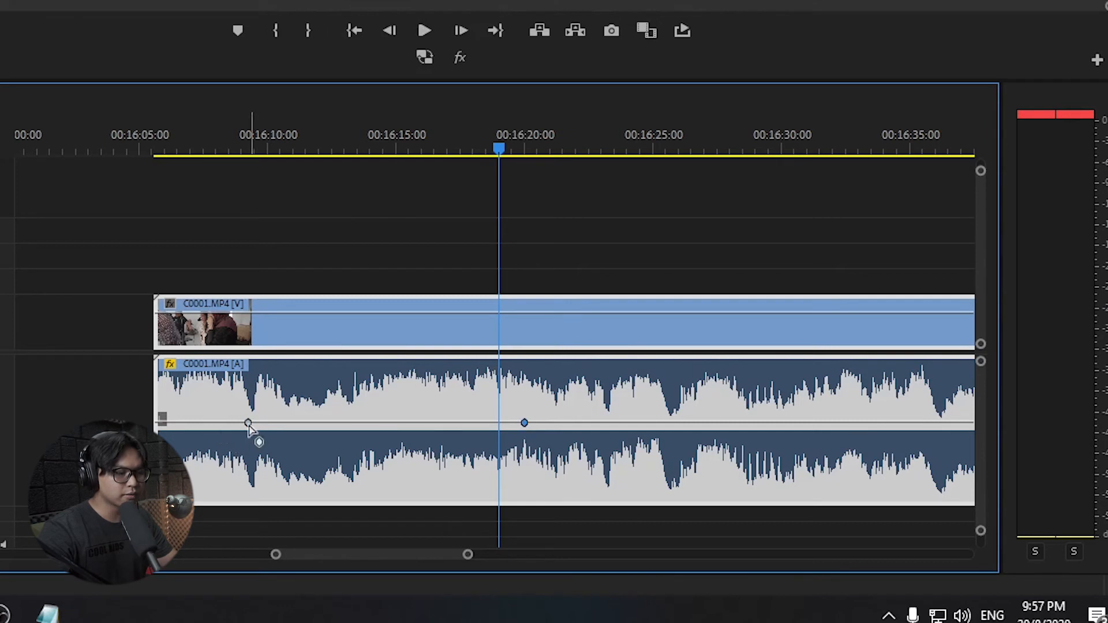
click(248, 423)
drag(249, 427, 238, 500)
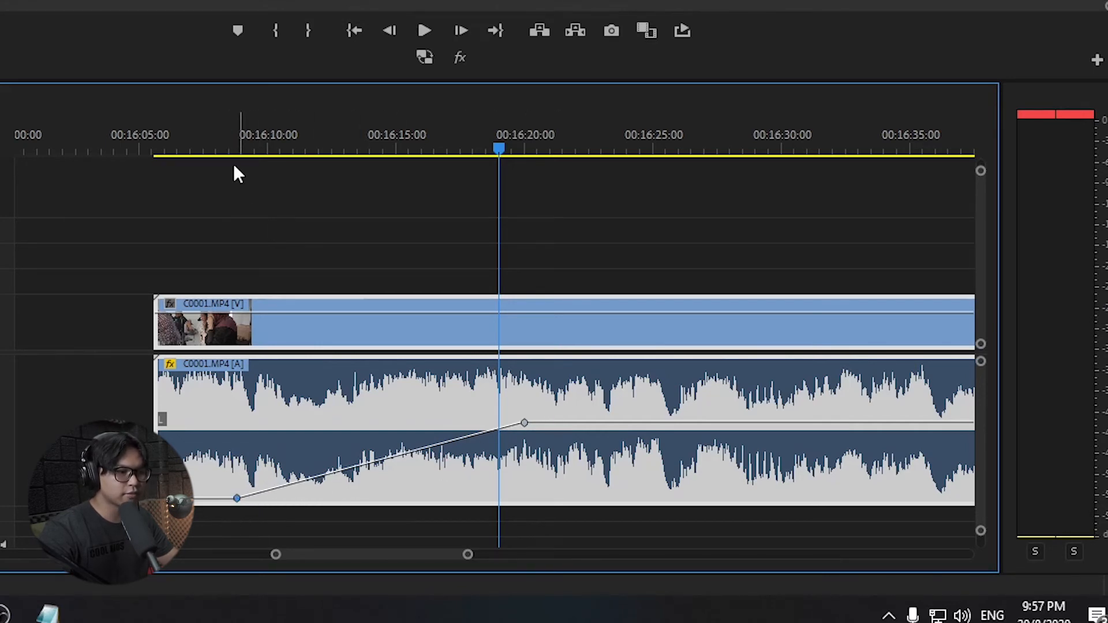
click(219, 150)
key(space)
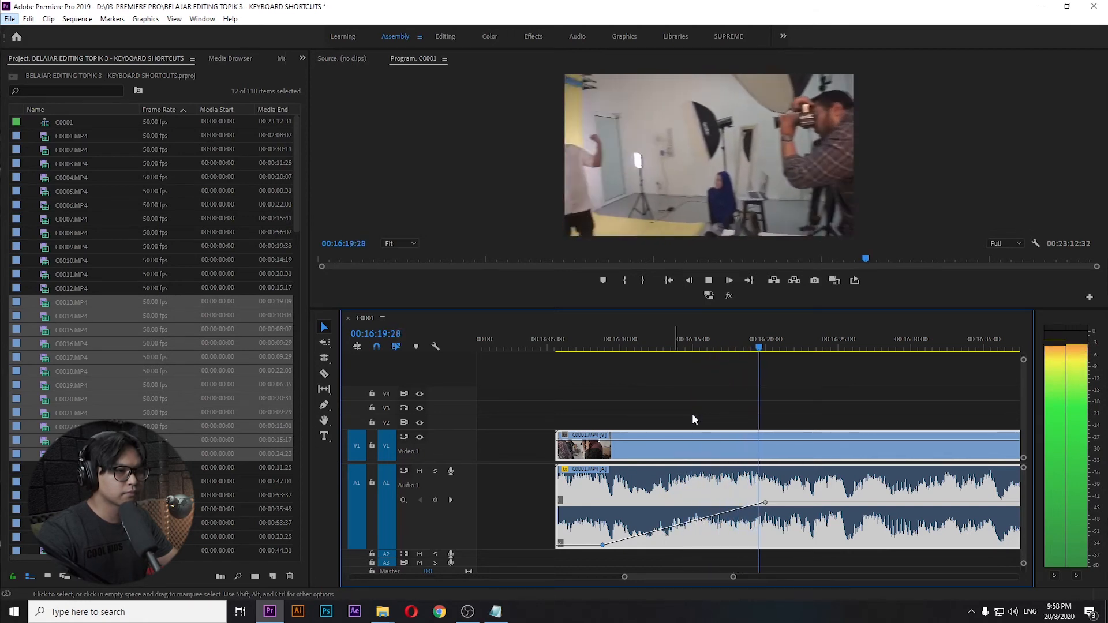
key(space)
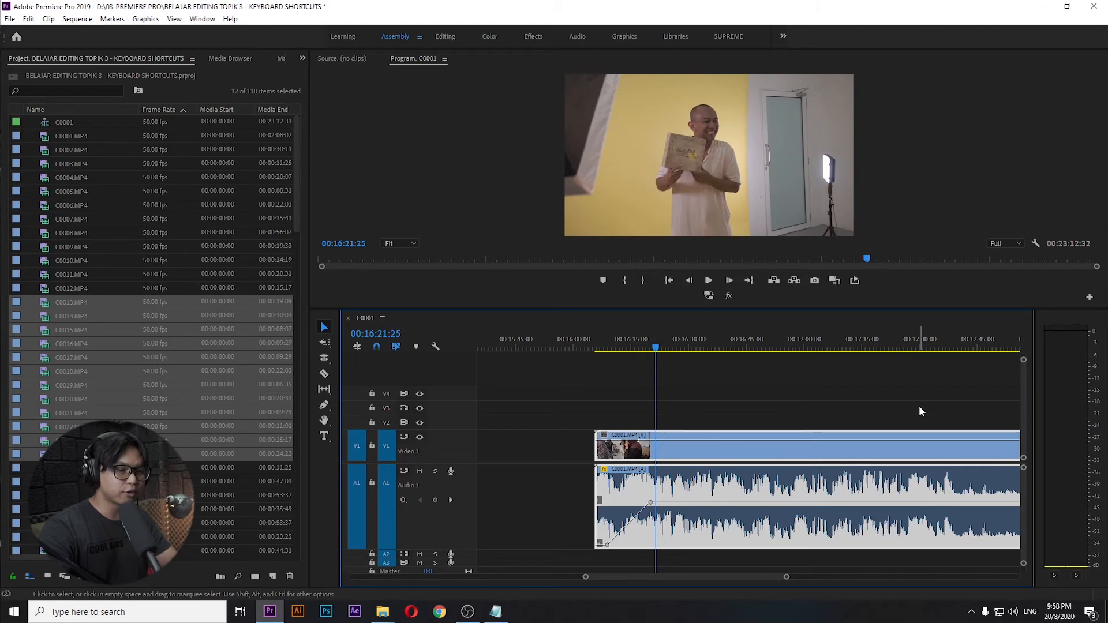
Move the playhead to 00:17:24:48 and add volume keyframes on the A1 clip there and at about 00:17:40:00
scroll(934, 402, right, 3)
click(815, 346)
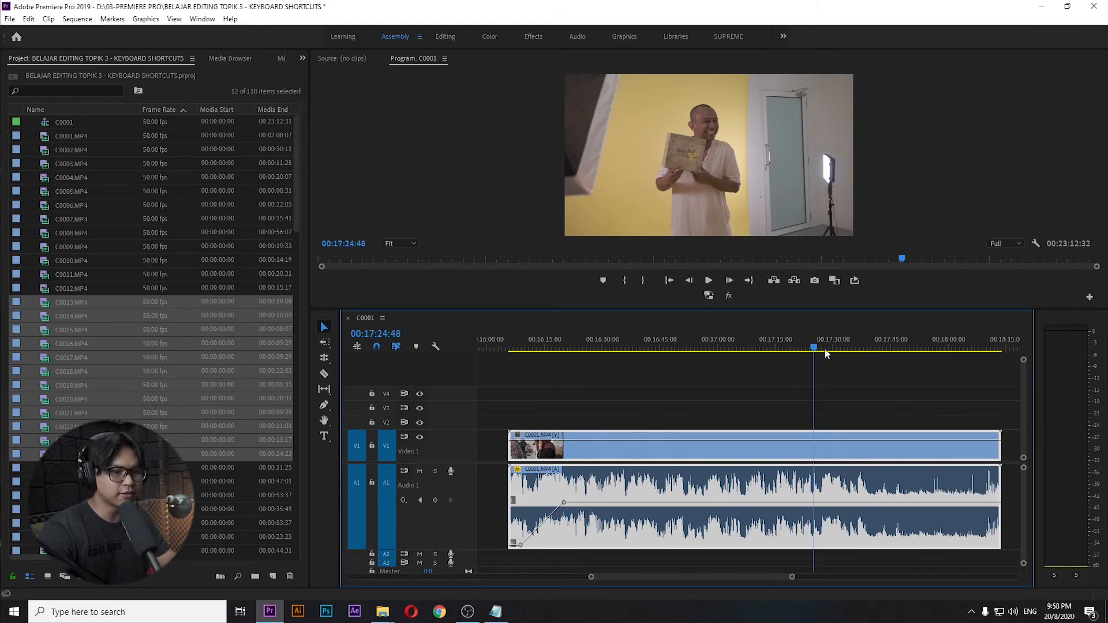
key(equal)
key(equal)
key(equal)
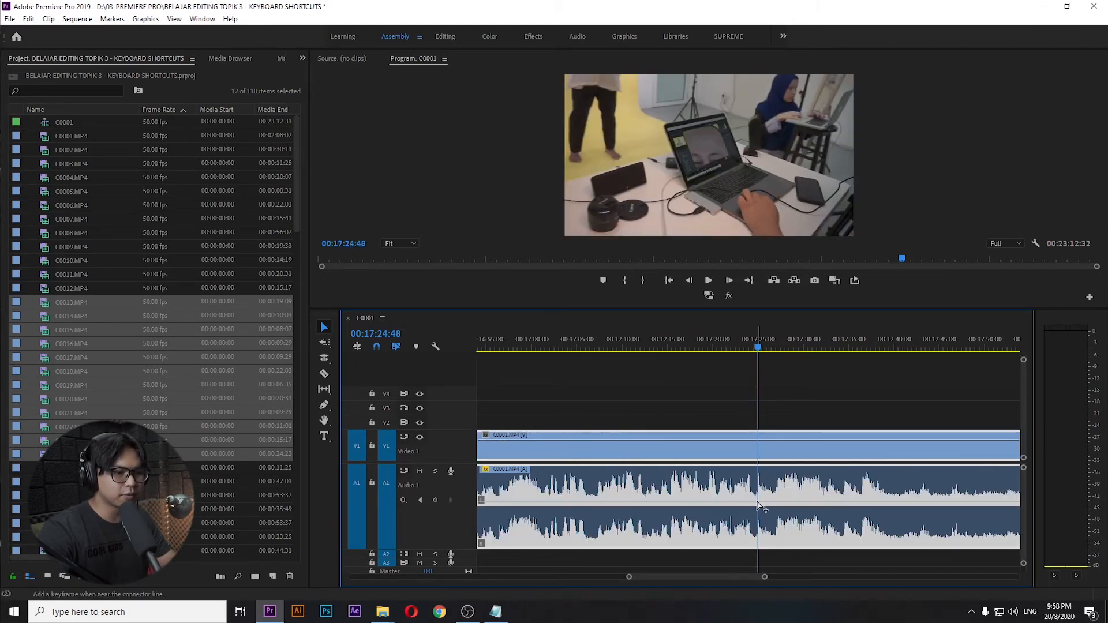
ctrl+click(759, 502)
scroll(753, 524, right, 3)
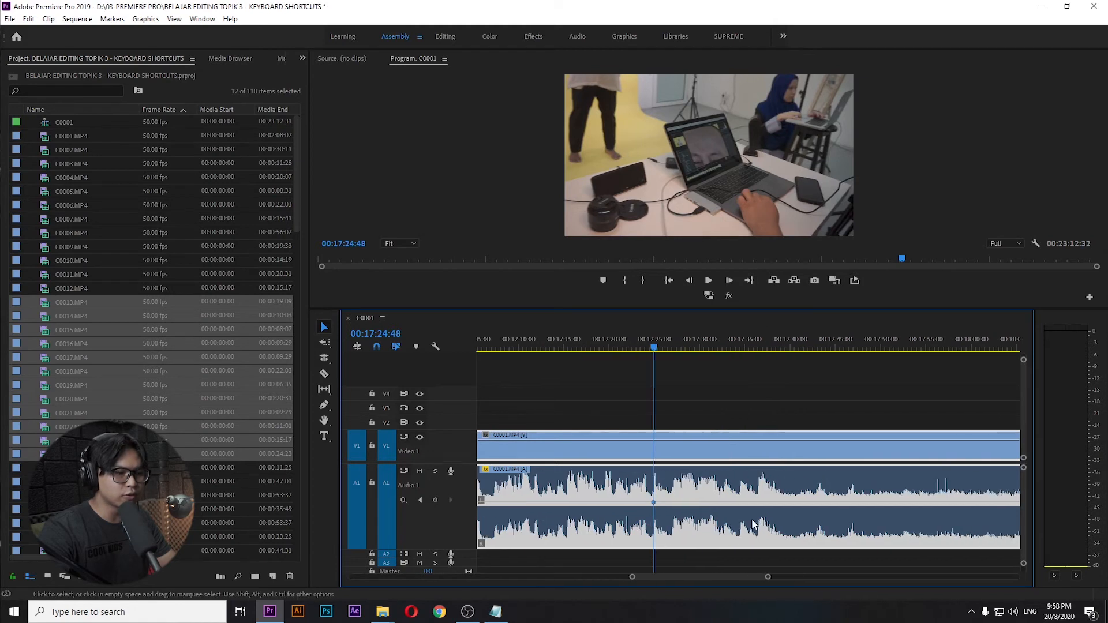
ctrl+click(791, 503)
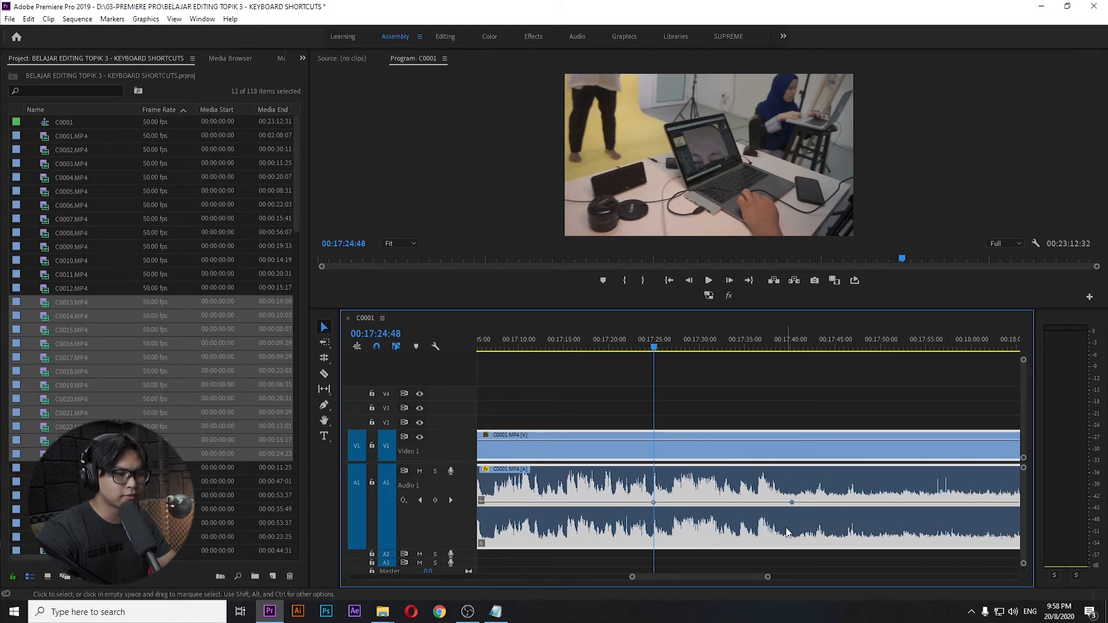
Lower the second volume keyframe to near the A1 clip's bottom edge to form a fade-out, and play from 00:17:23:31 to 00:17:38:46
drag(806, 506, 807, 548)
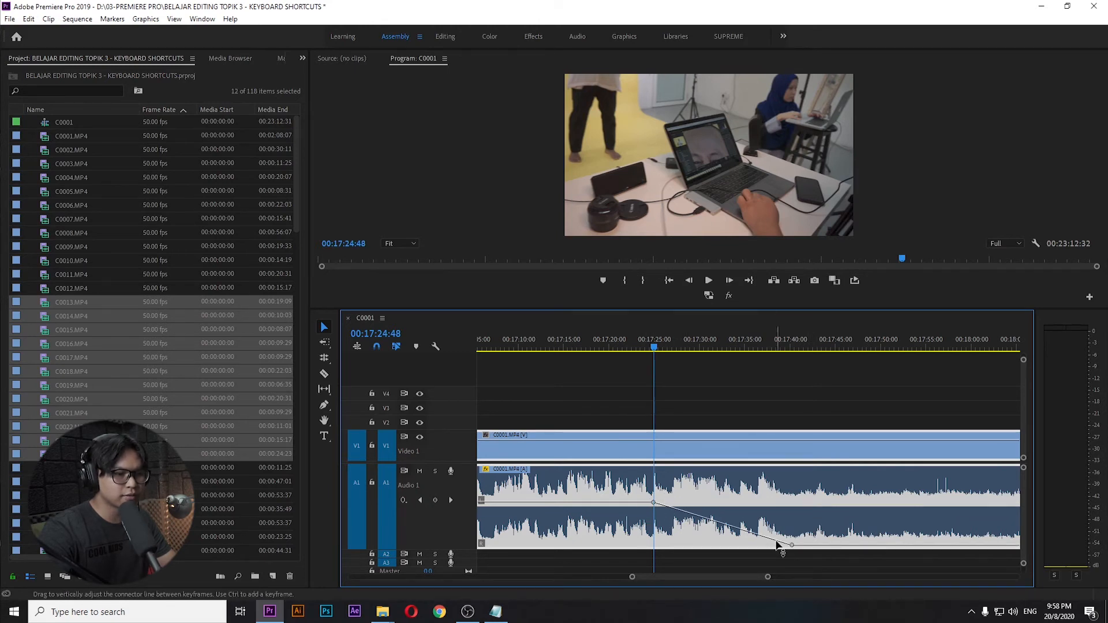
click(645, 346)
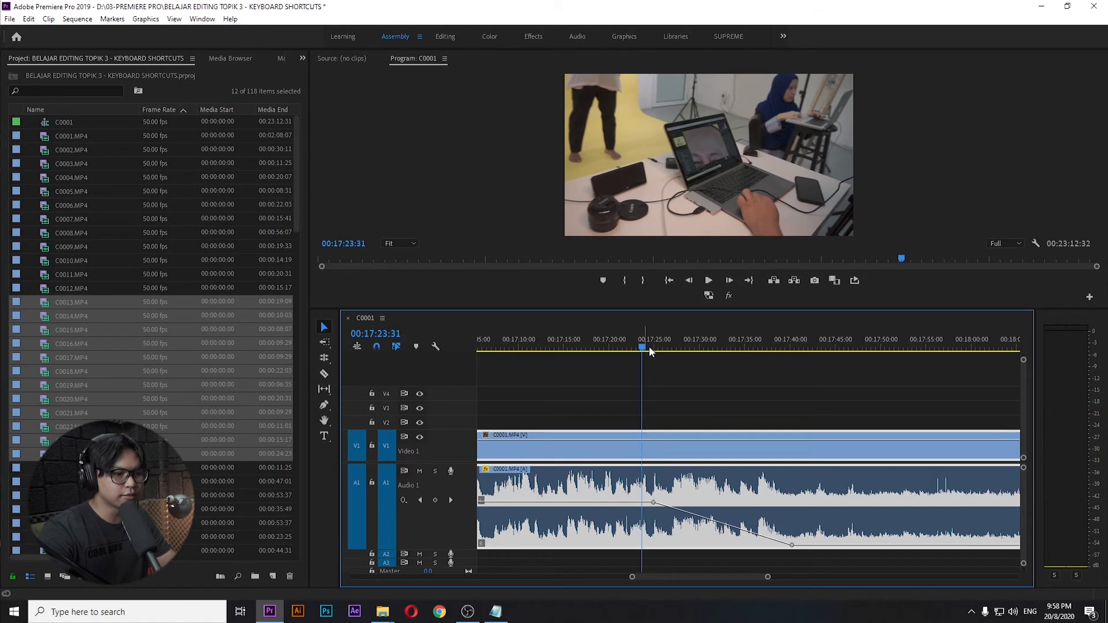
key(space)
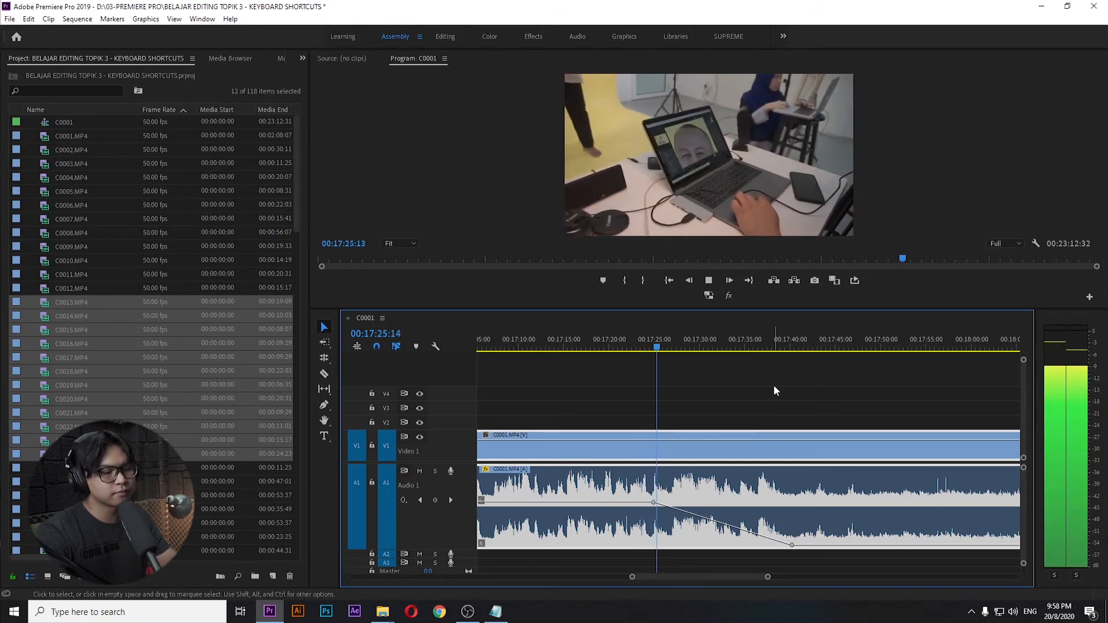
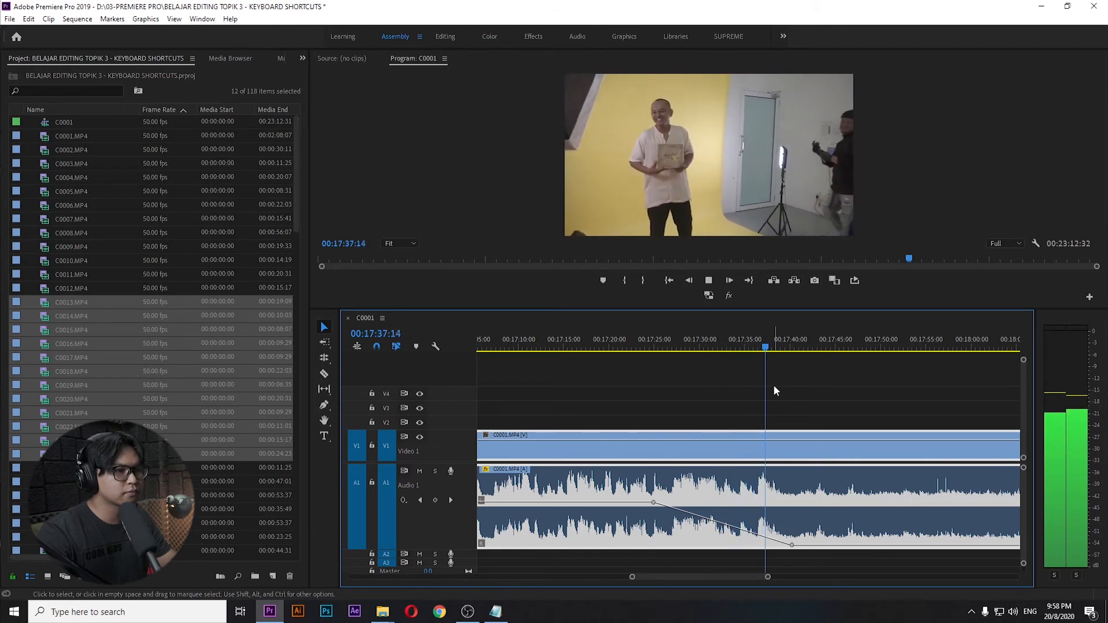
key(space)
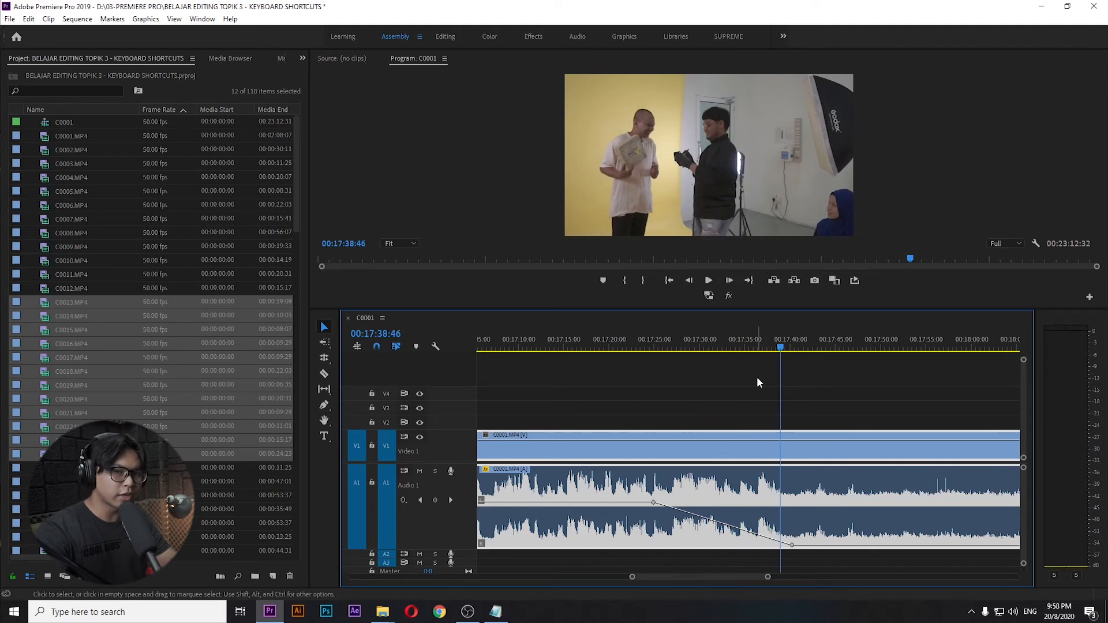
Return to the first clips of the sequence and move the playhead to the edit point at 00:03:40:23
key(minus)
key(minus)
key(minus)
scroll(675, 411, up, 5)
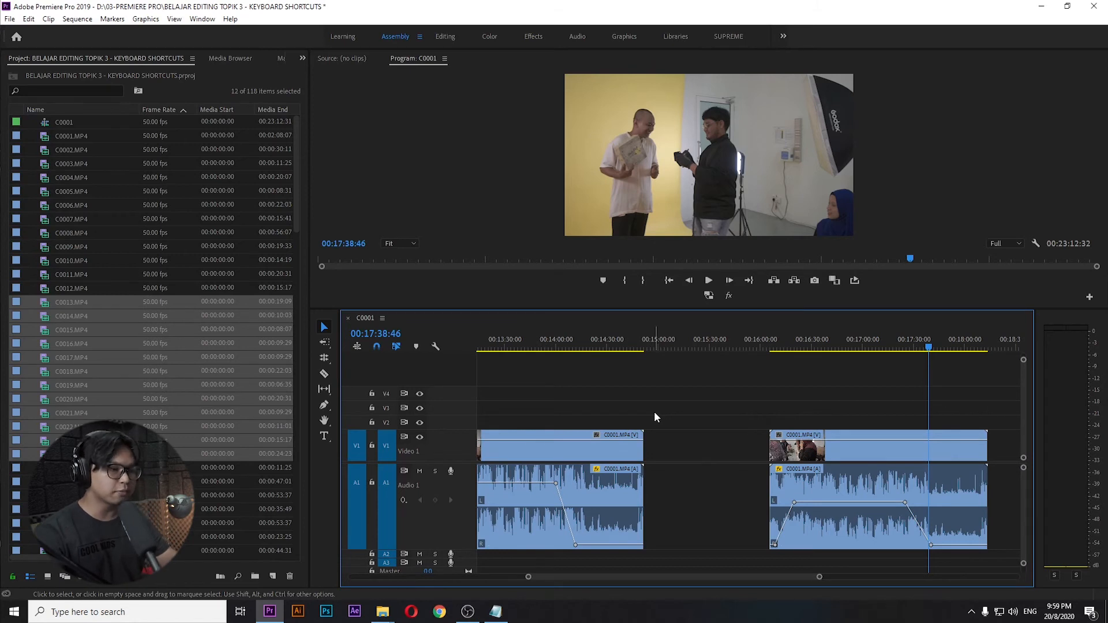
key(minus)
key(minus)
scroll(646, 392, down, 3)
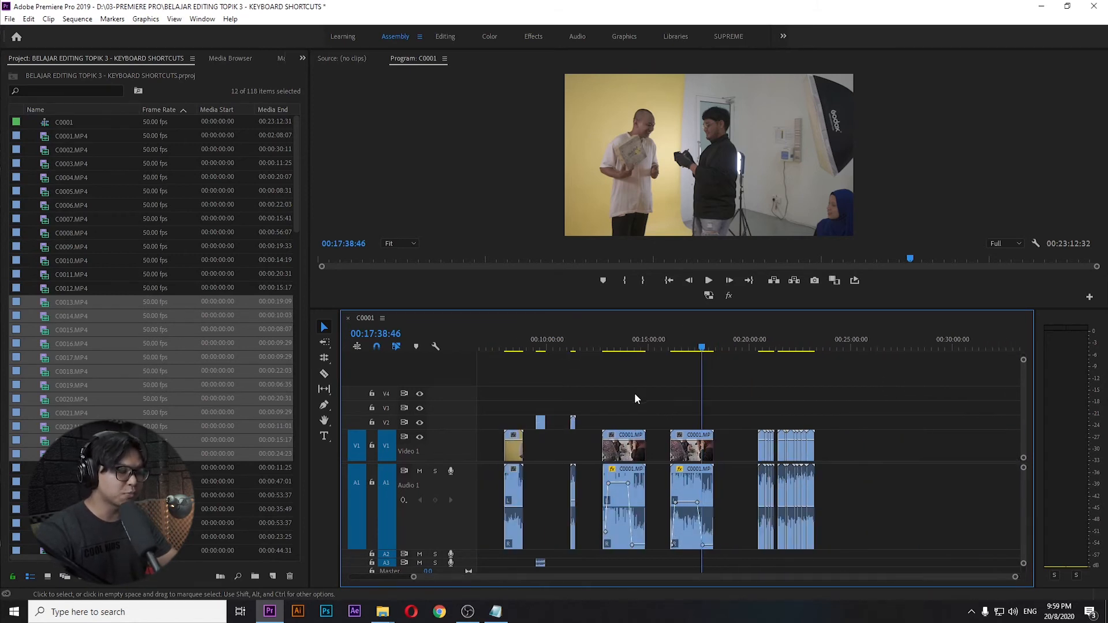
scroll(637, 394, up, 3)
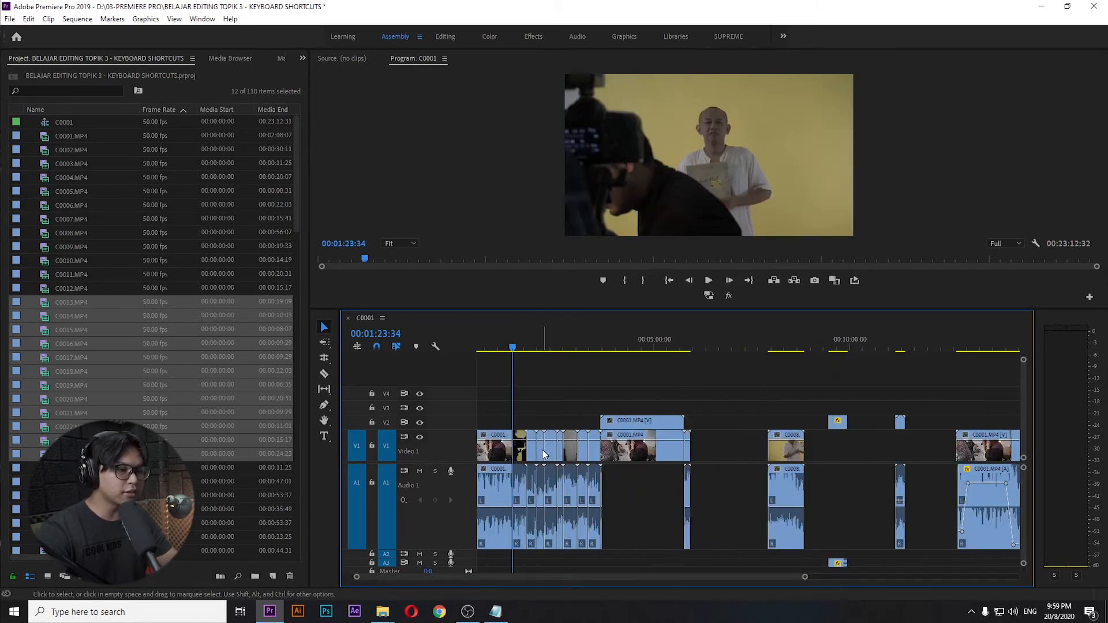
scroll(634, 454, up, 1)
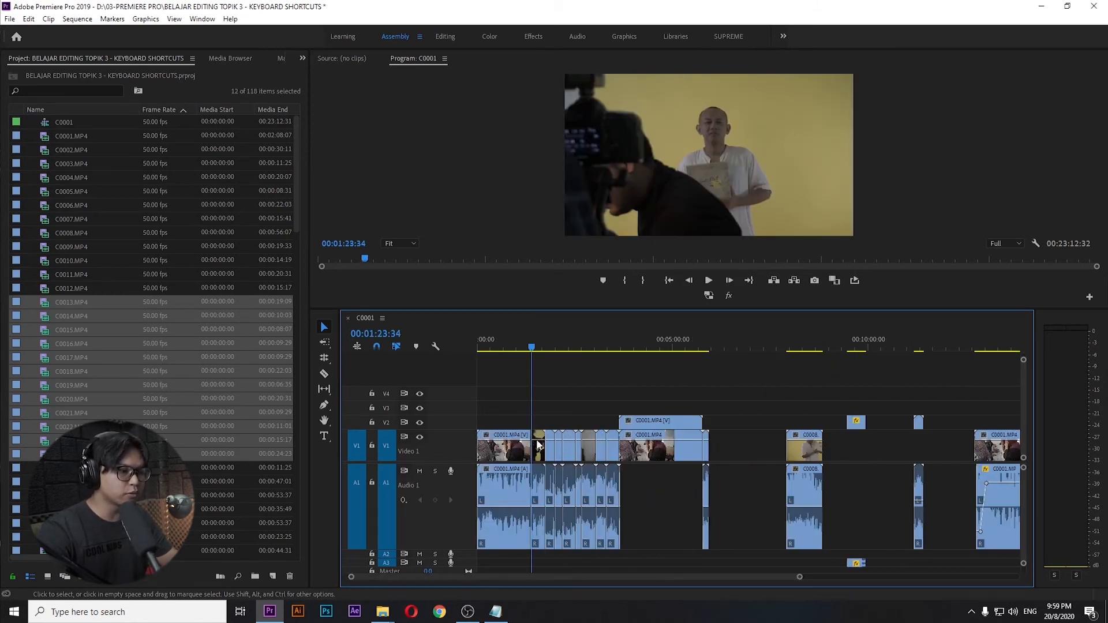
key(equal)
key(equal)
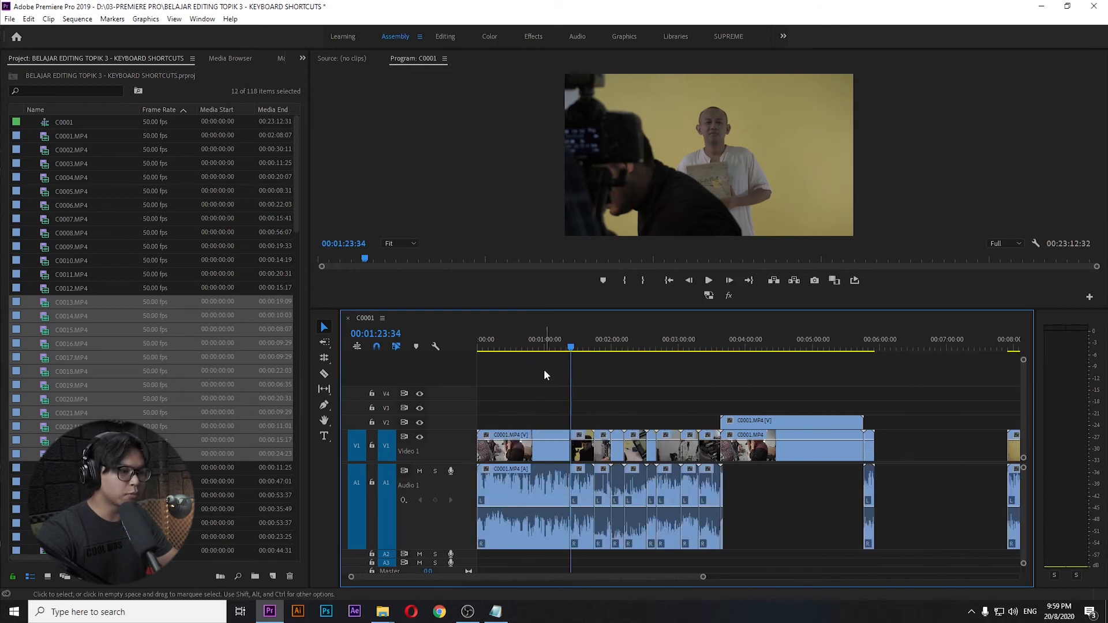
drag(518, 349, 746, 372)
key(Up)
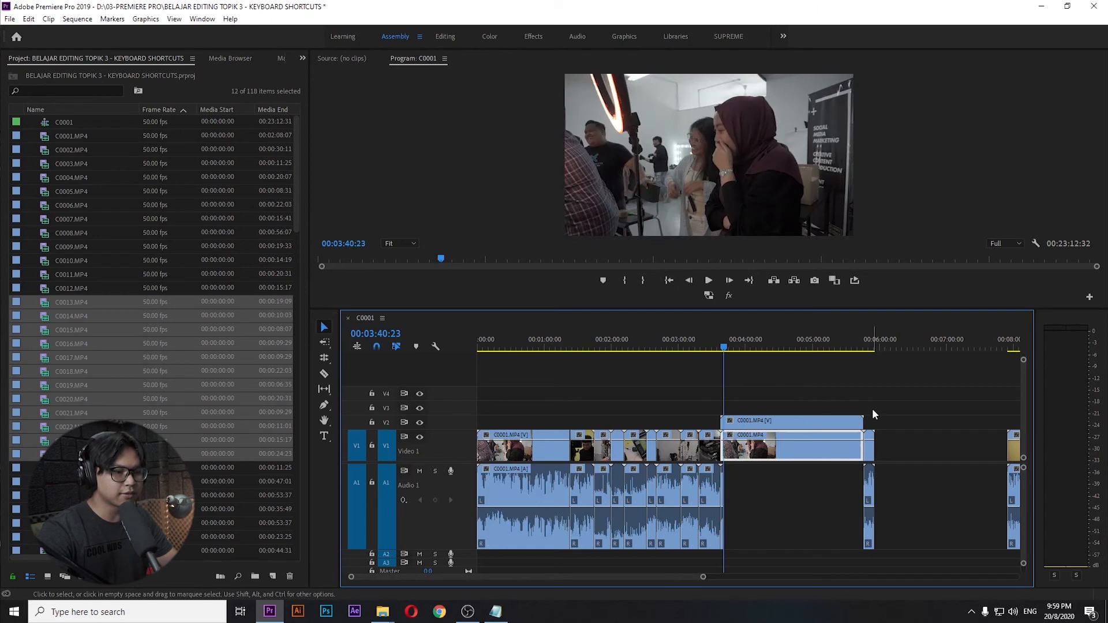
Select all V1 and A1 clips before the playhead and clear the selection
drag(704, 412, 478, 474)
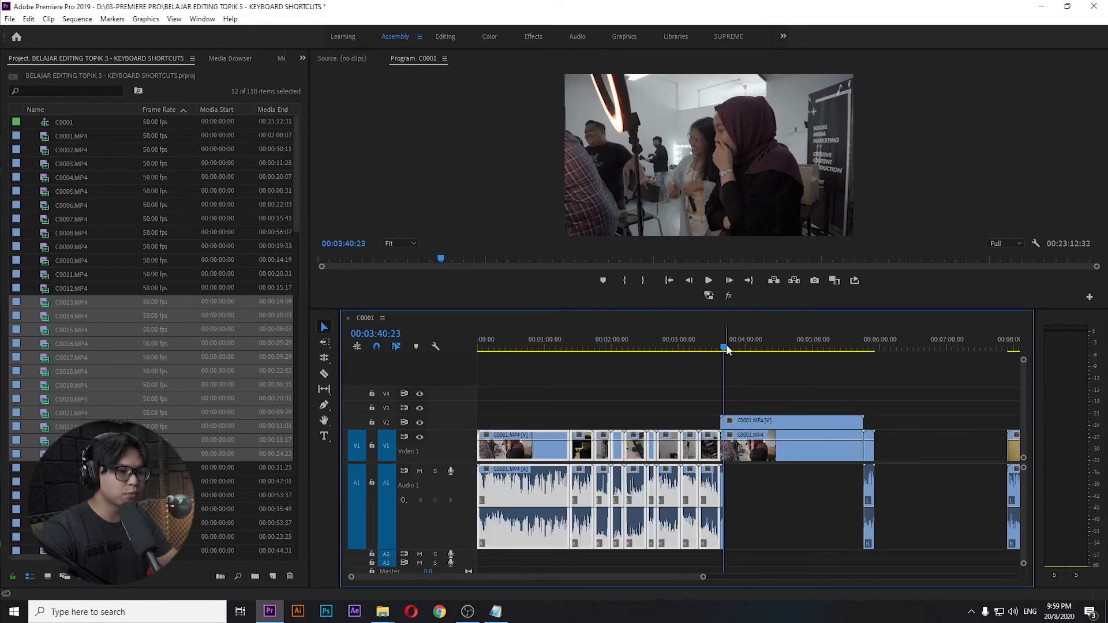
scroll(745, 521, up, 1)
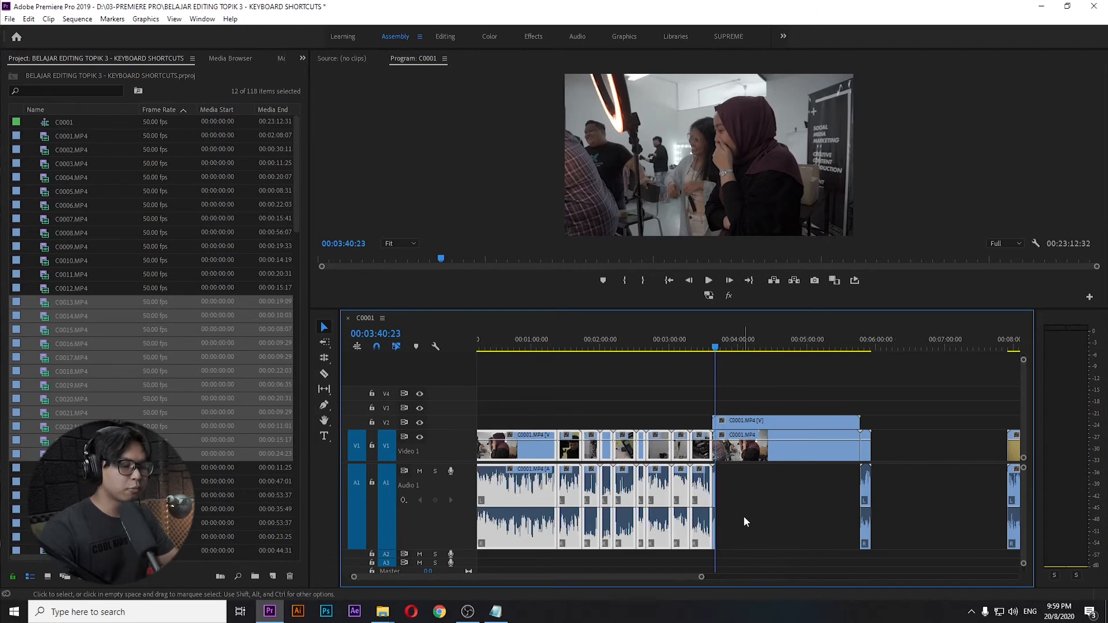
click(735, 403)
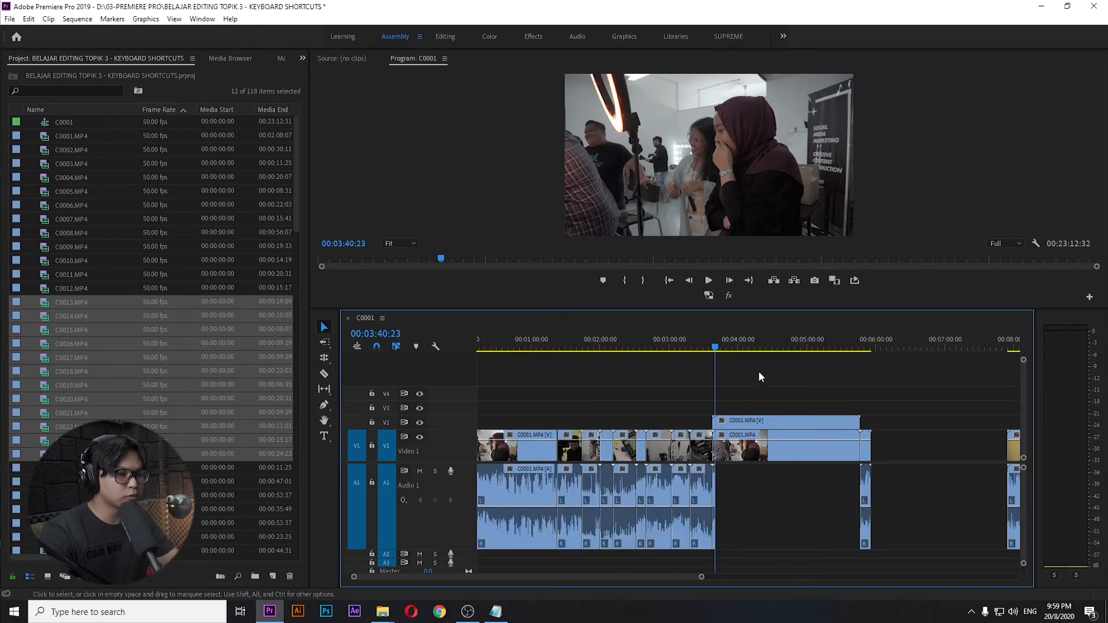
Mark In at 00:03:40:23 and Out at 00:05:46:18, and select the V2 clip inside that range
key(i)
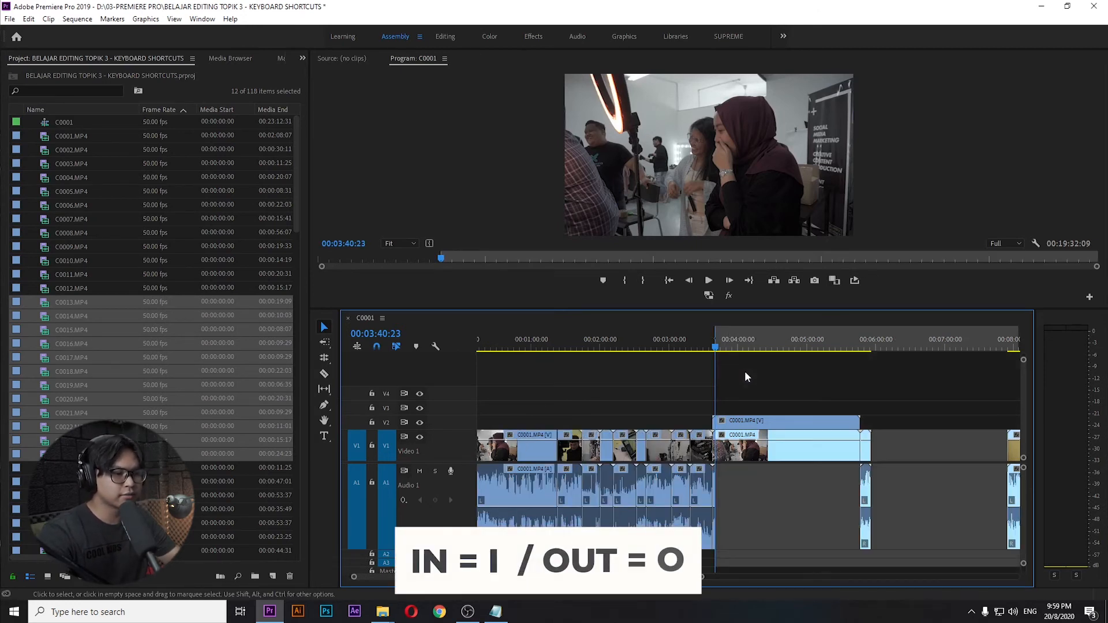
click(854, 346)
drag(856, 345, 858, 345)
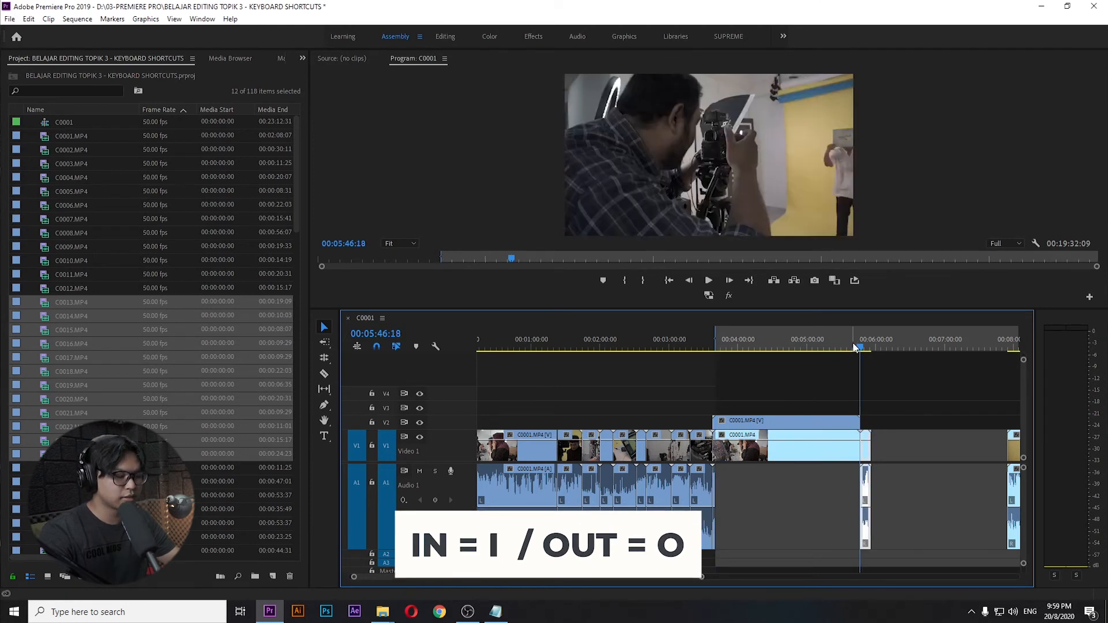
key(o)
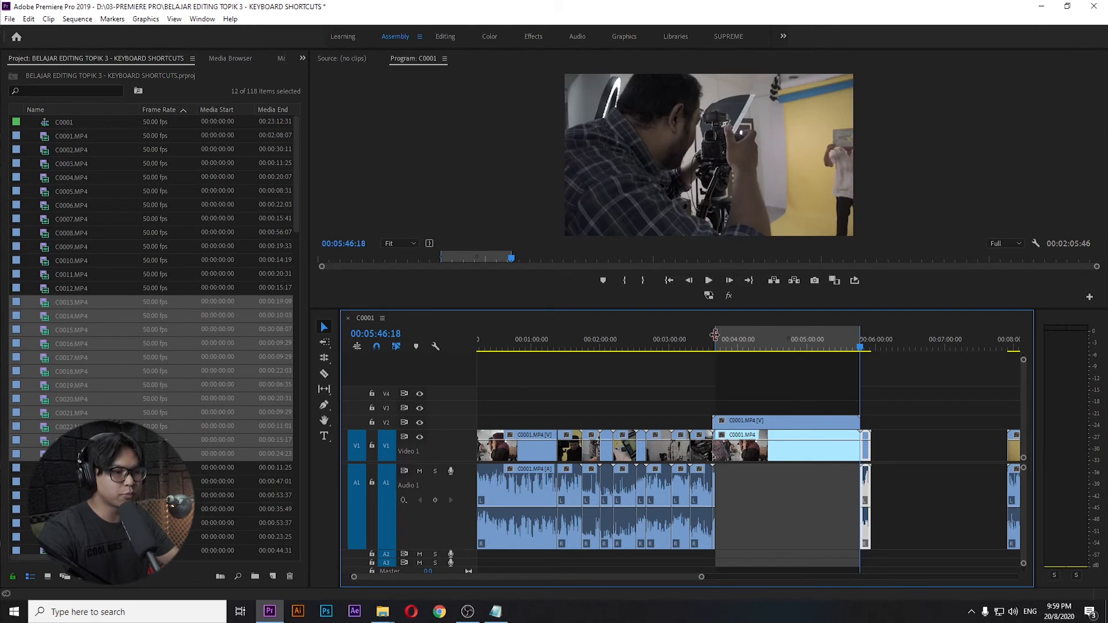
drag(718, 371, 855, 423)
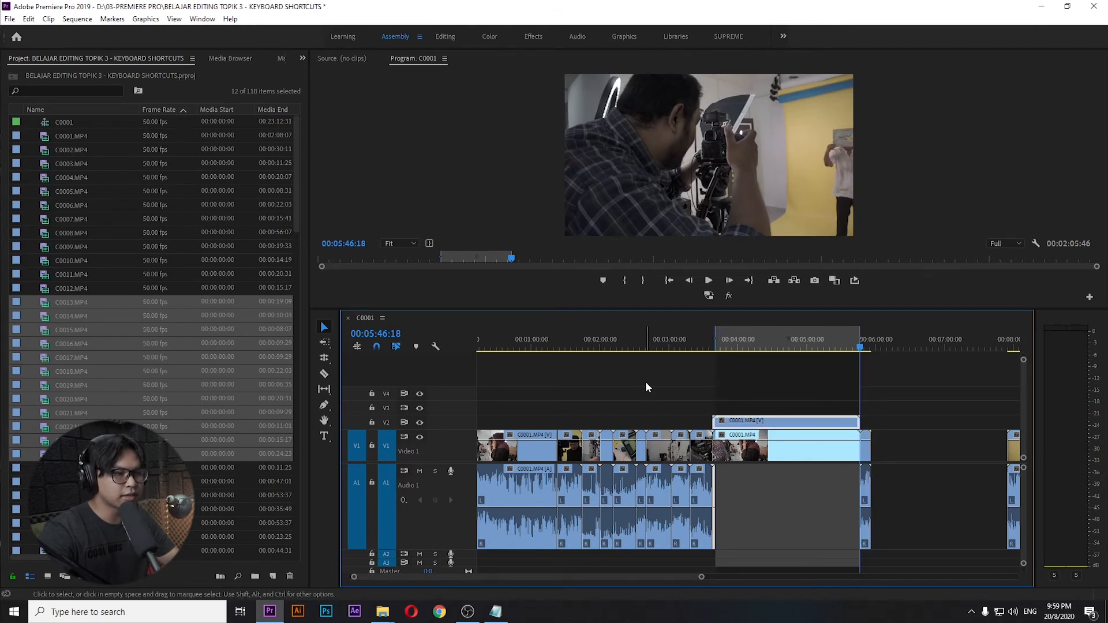
Move the playhead to the sequence start, select all clips of the first group, and mark the In/Out range across that selection
key(Home)
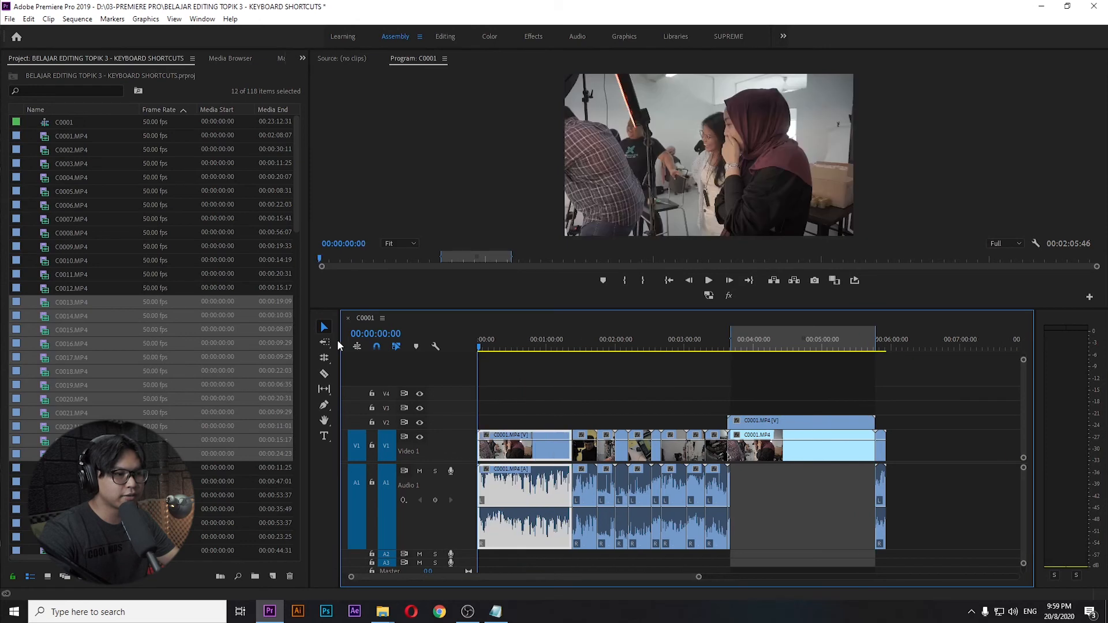
click(593, 382)
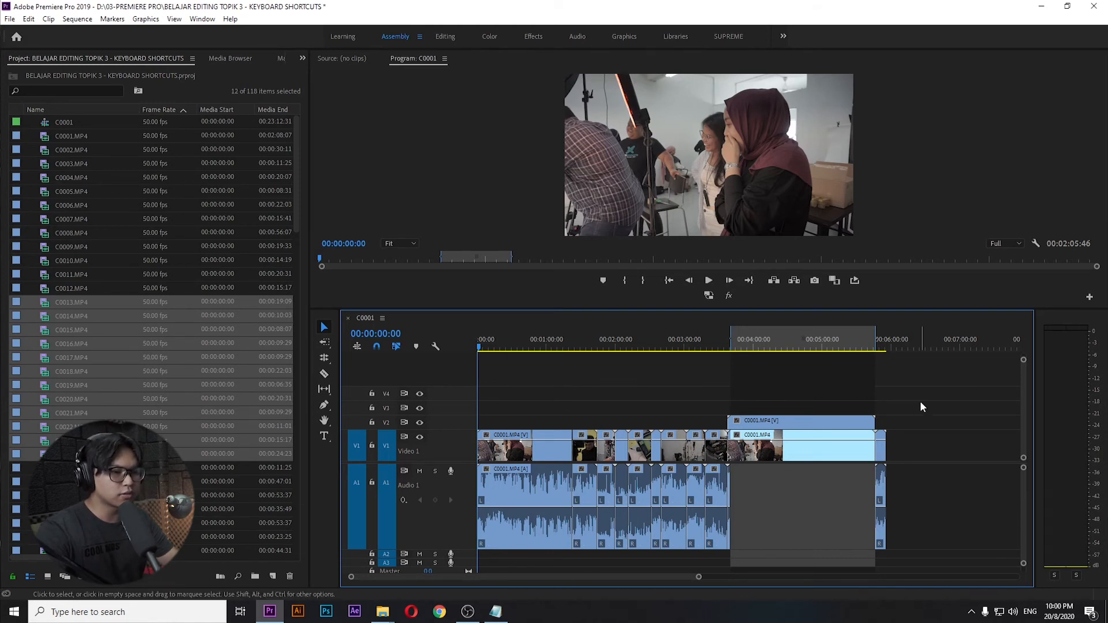
drag(920, 405, 469, 490)
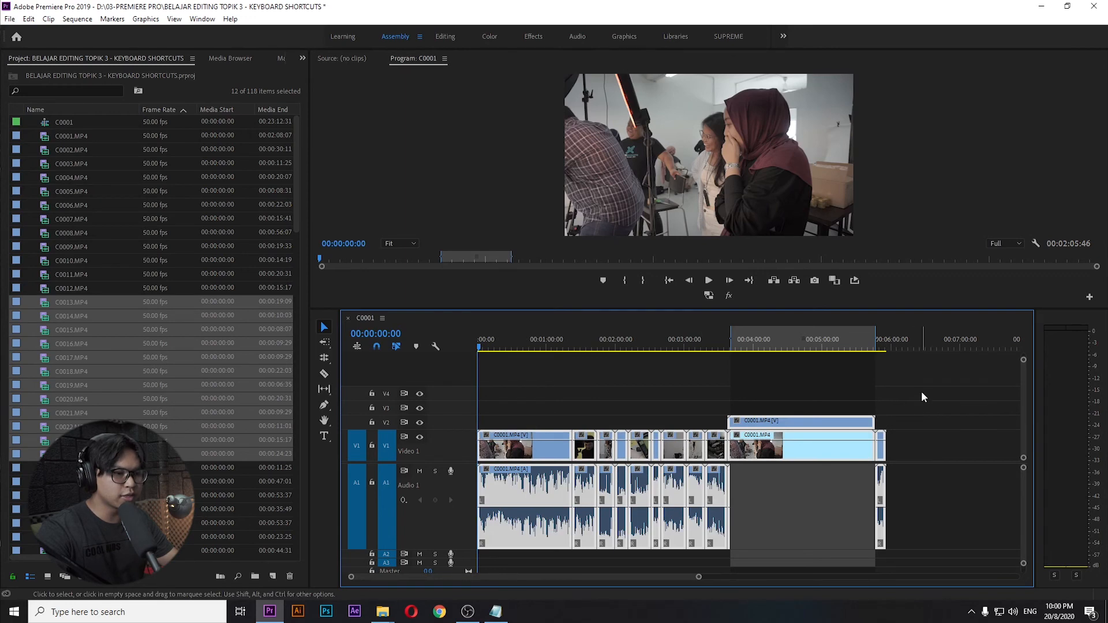
drag(925, 397, 430, 501)
key(z)
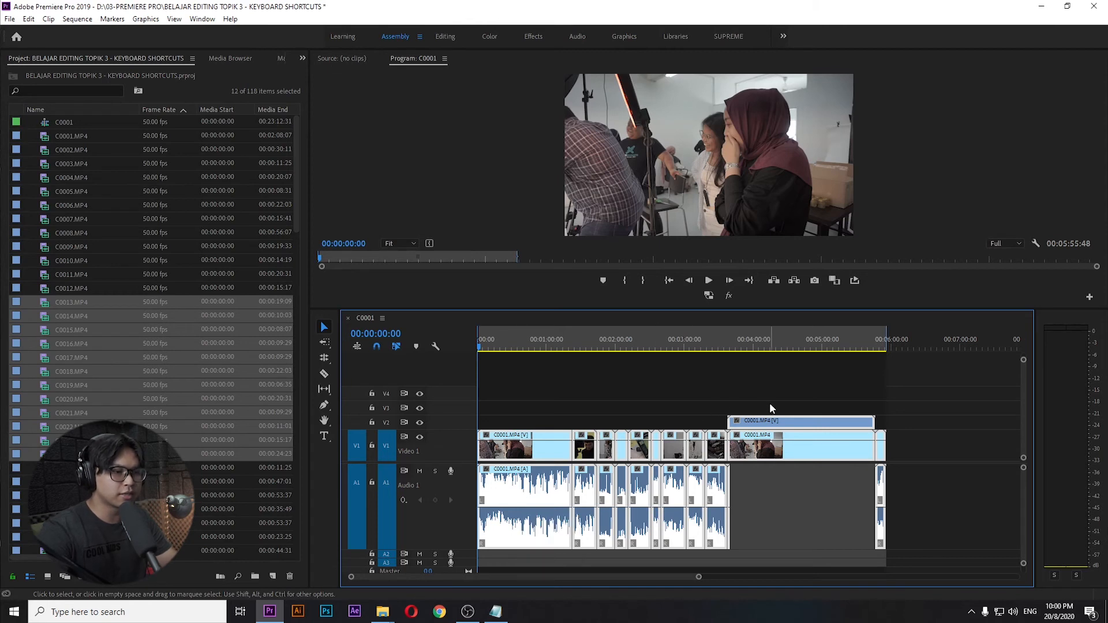
Mark the In/Out range around the separate V1 clip near 00:08:00:00, then around the V2 clip just before 00:10:00:00, and clear the range
key(minus)
click(749, 453)
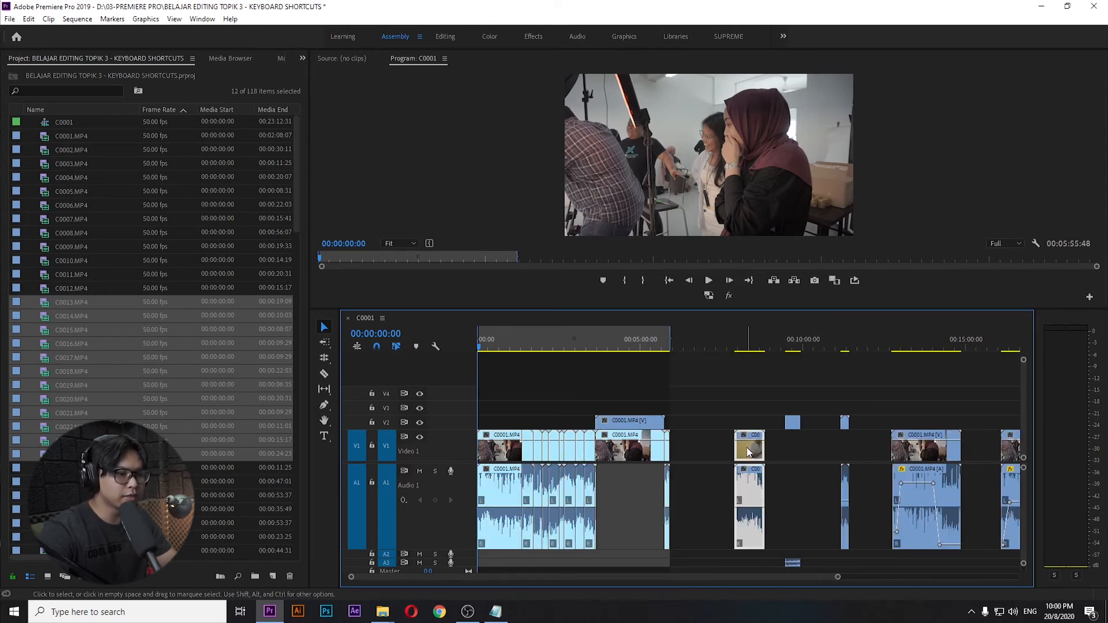
key(x)
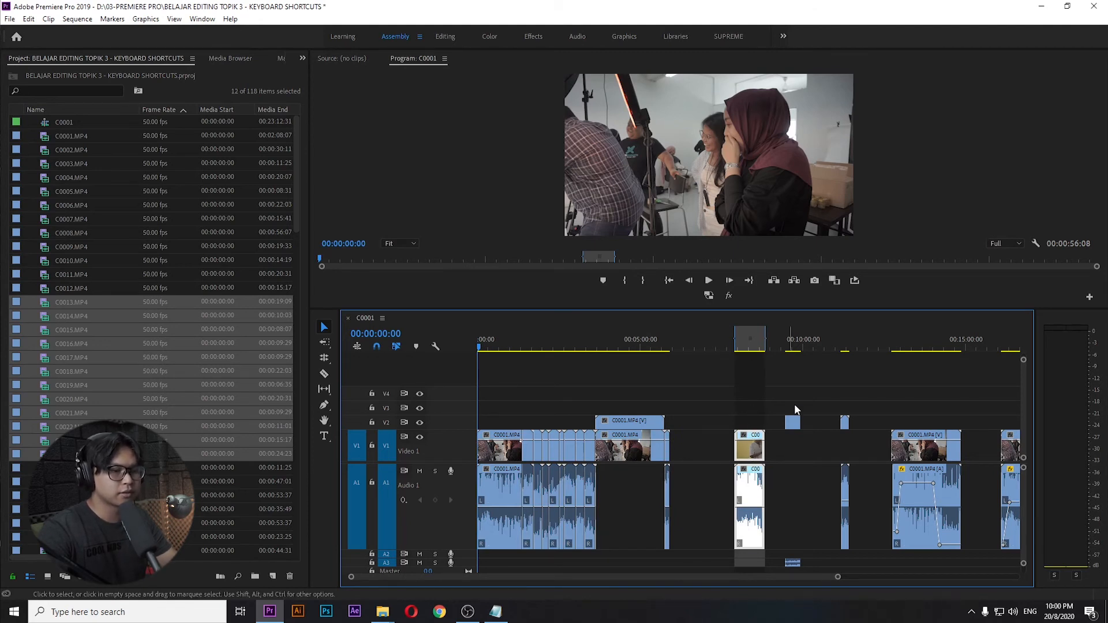
click(793, 424)
key(x)
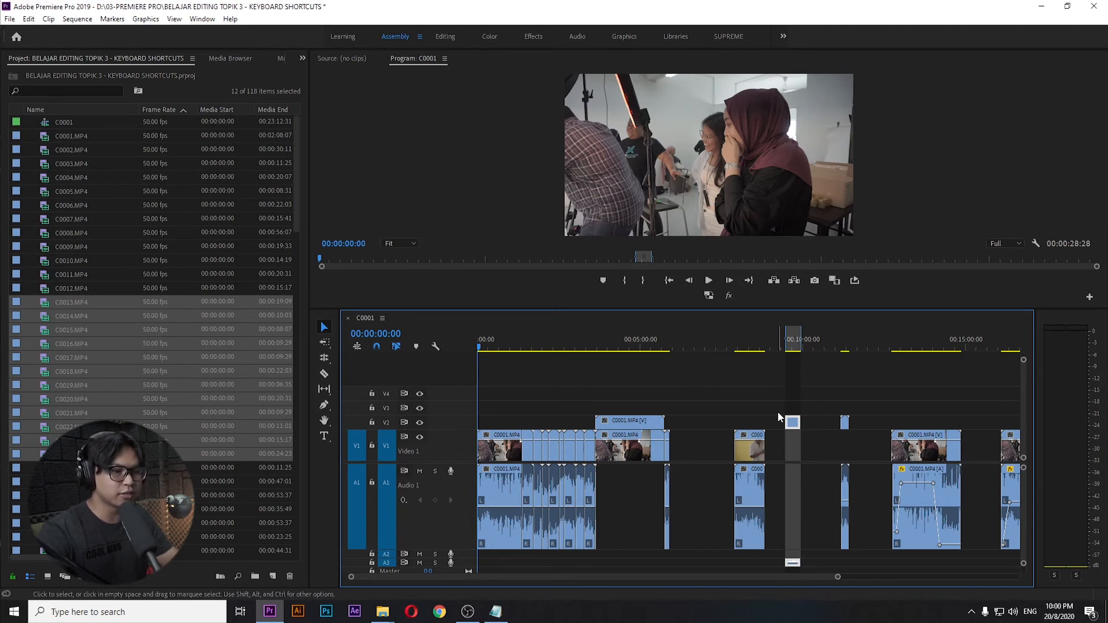
key(x)
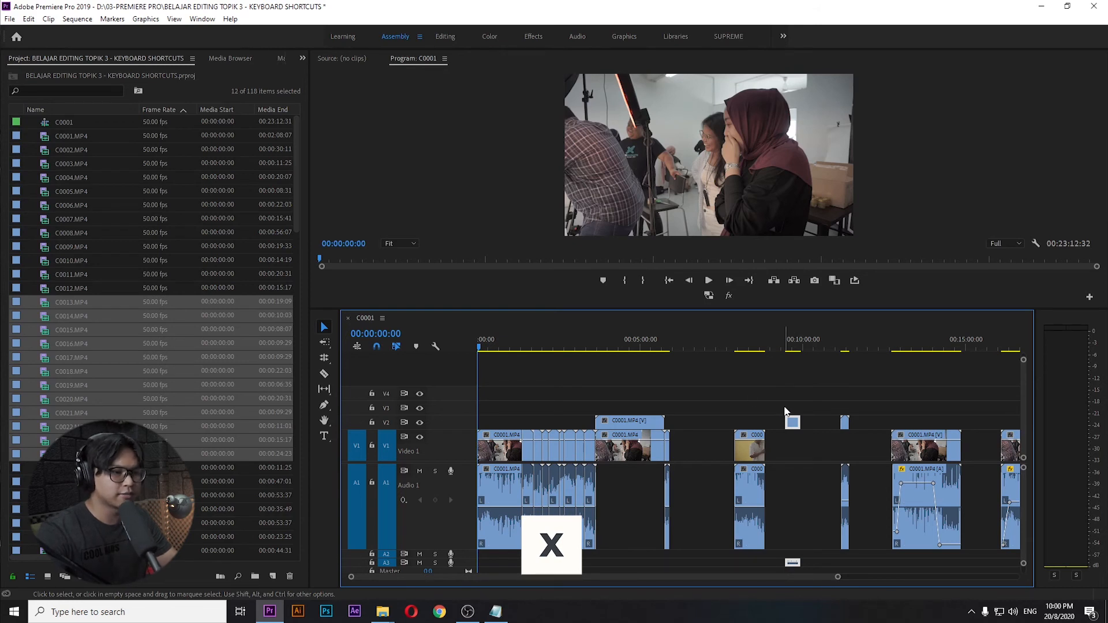
Mark the In/Out range around the V2 clip in the first group and clear the range
click(625, 422)
key(x)
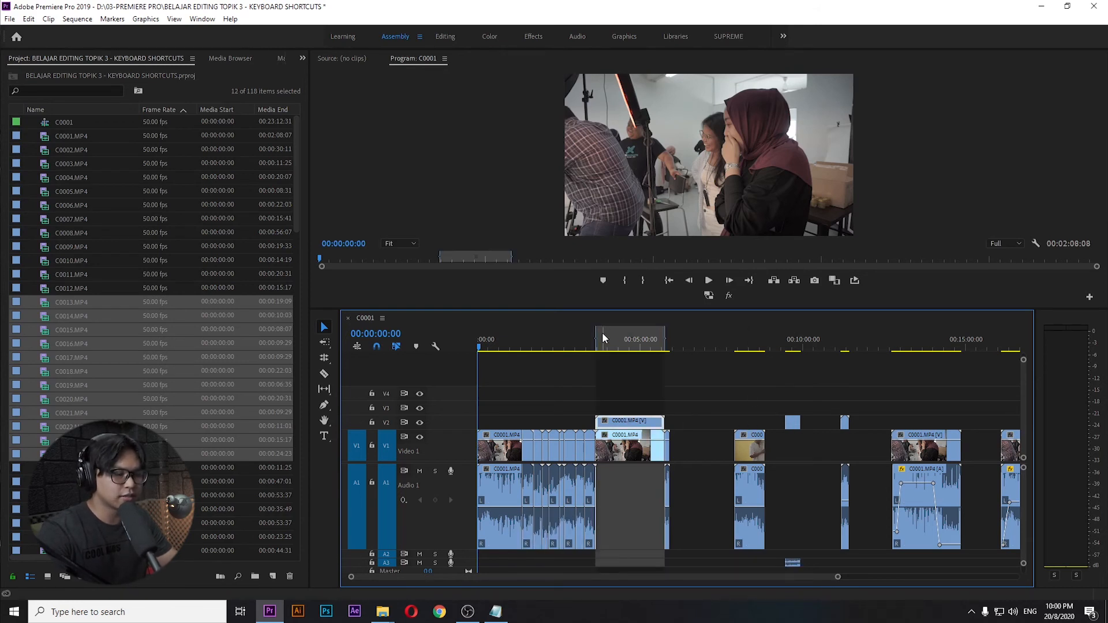
key(ctrl+shift+x)
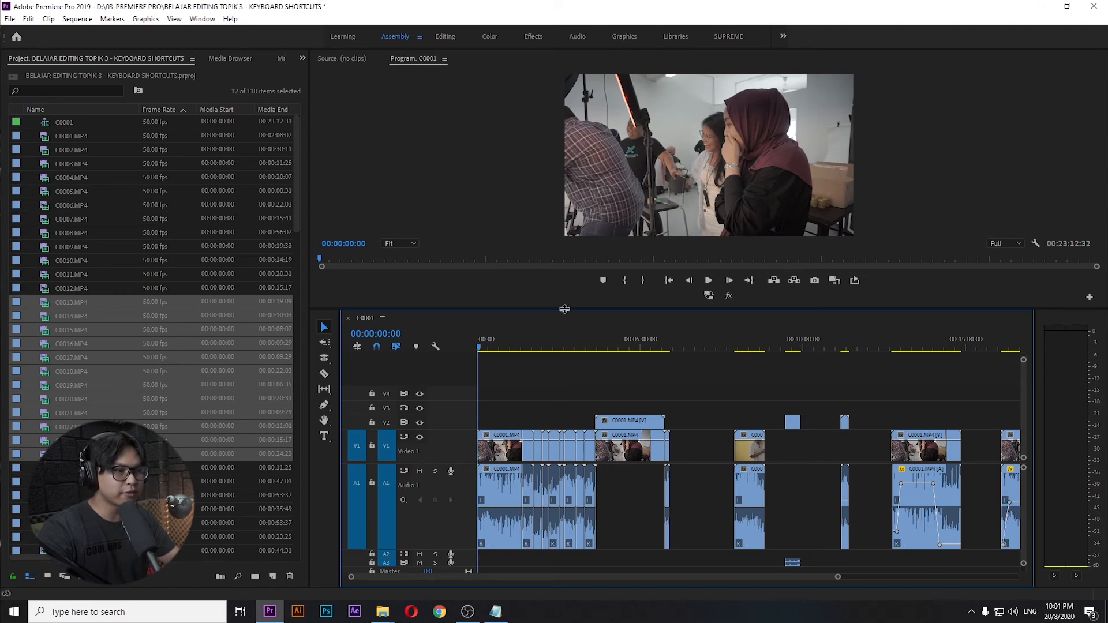
Enlarge the program monitor slightly and toggle the full-screen preview on and off twice
drag(564, 309, 612, 322)
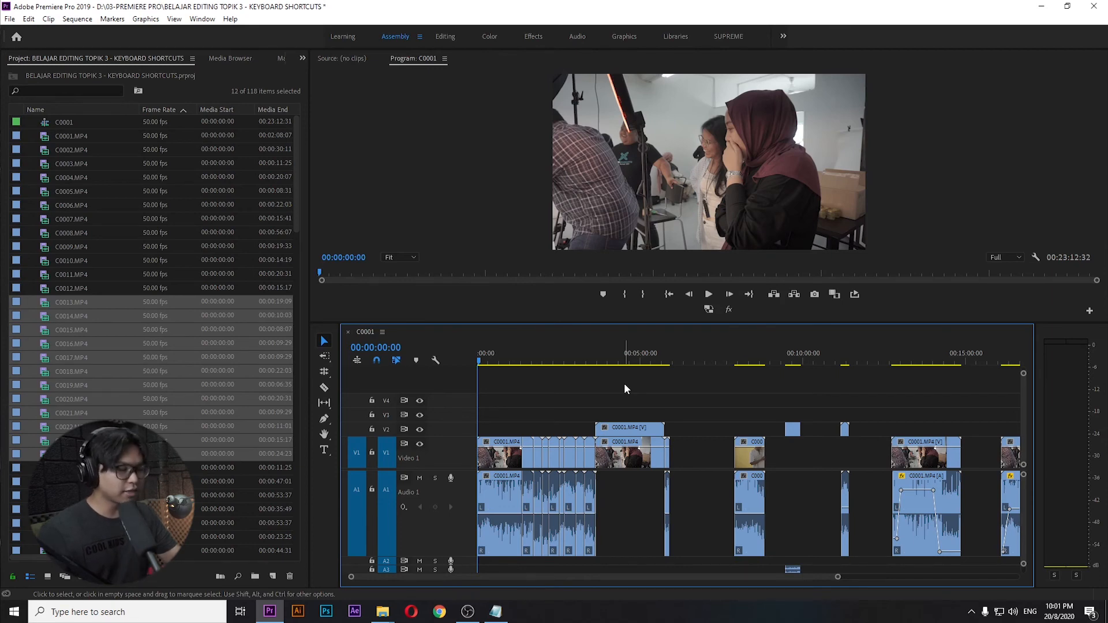
key(ctrl+grave)
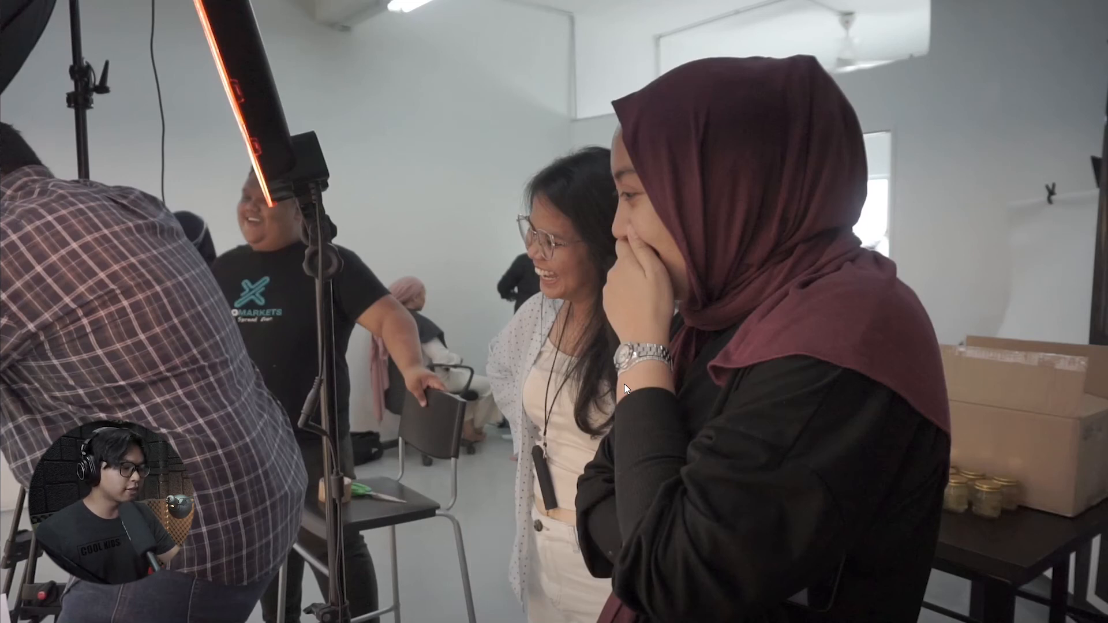
key(ctrl+grave)
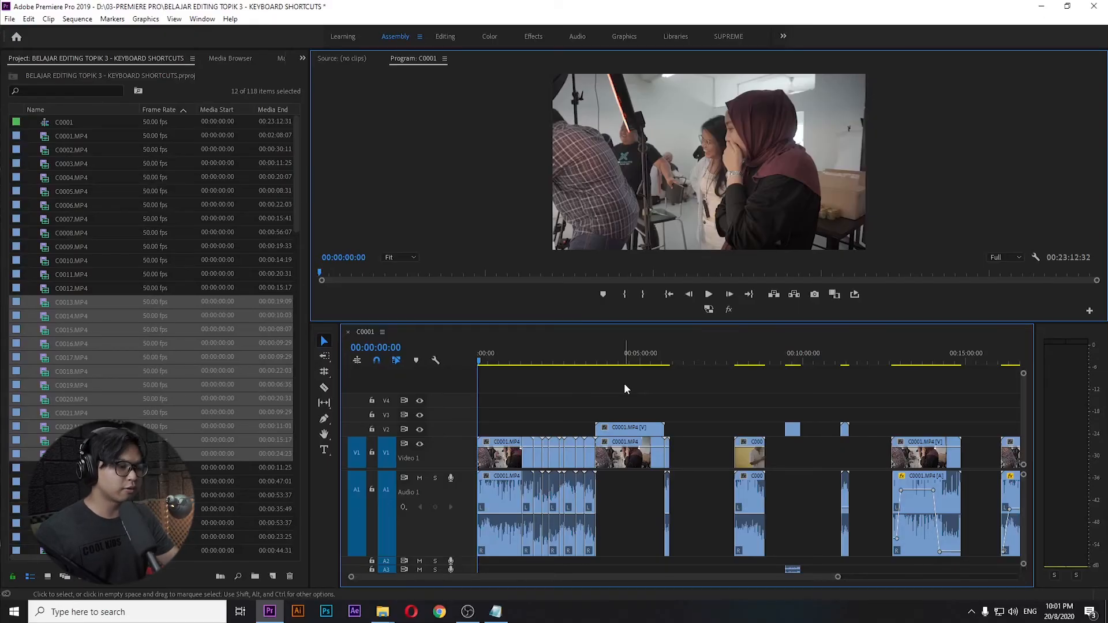
key(ctrl+grave)
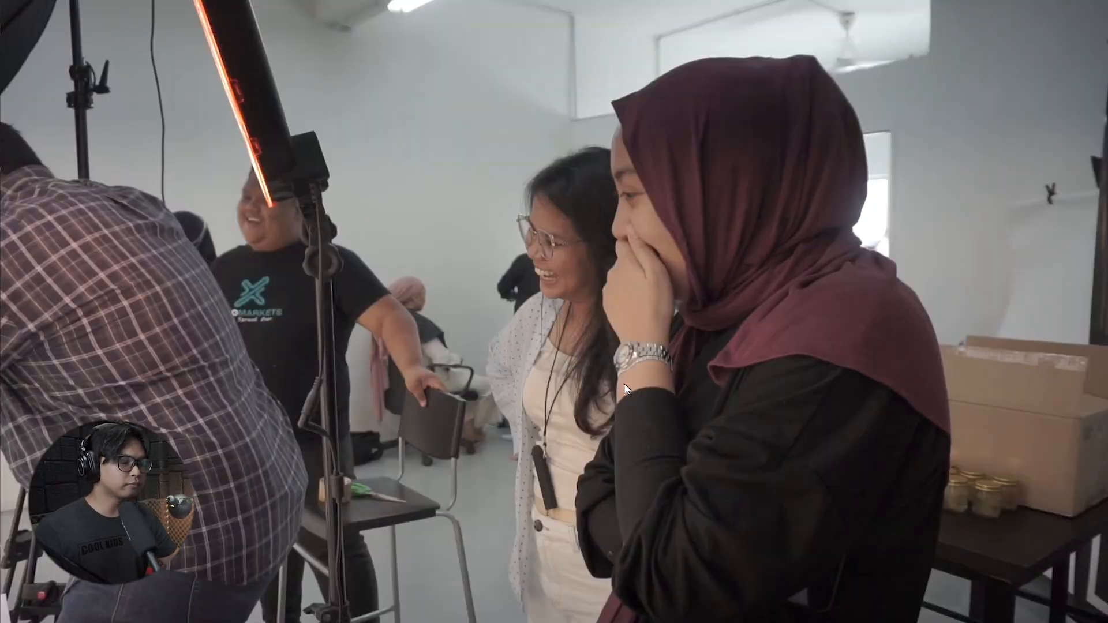
key(ctrl+grave)
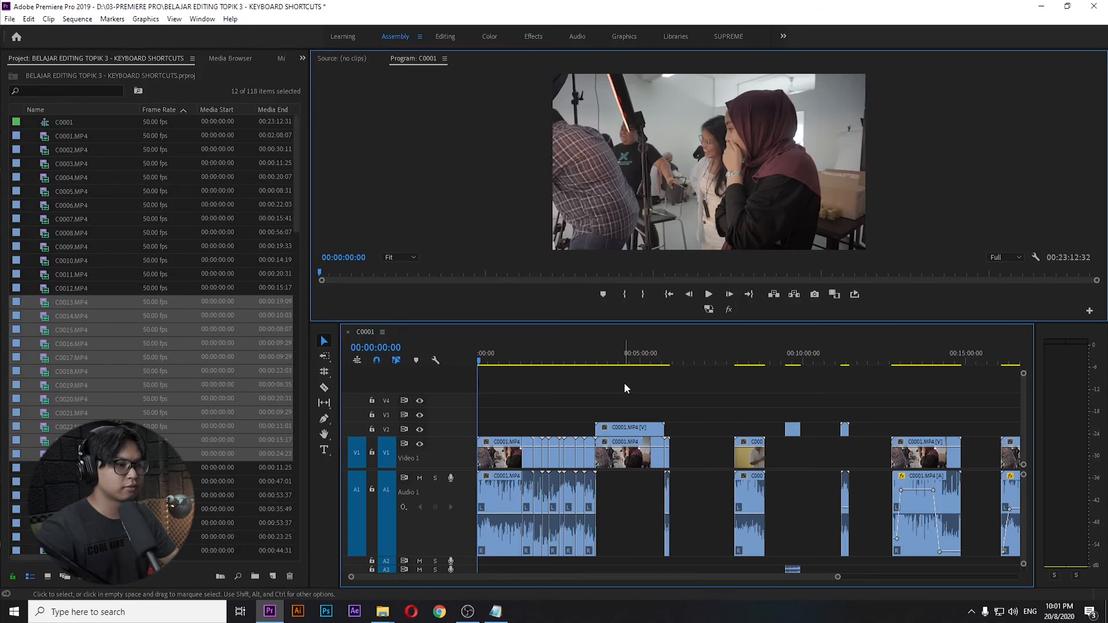
Move the playhead to the start of the third V1 clip, at 00:01:44:41
scroll(527, 418, up, 4)
scroll(527, 418, left, 3)
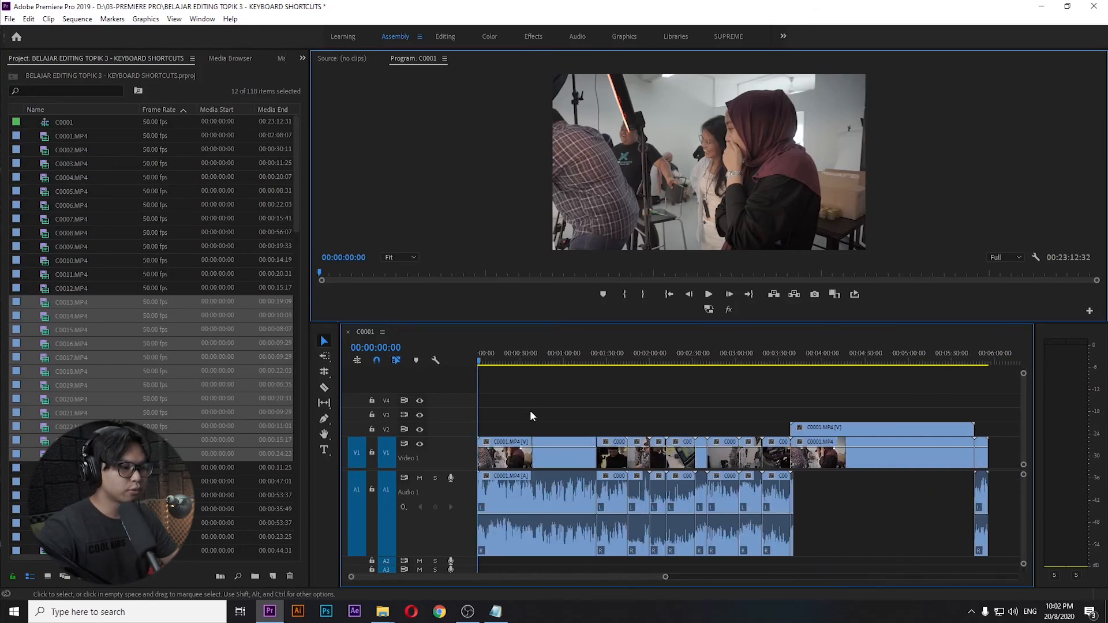
key(equal)
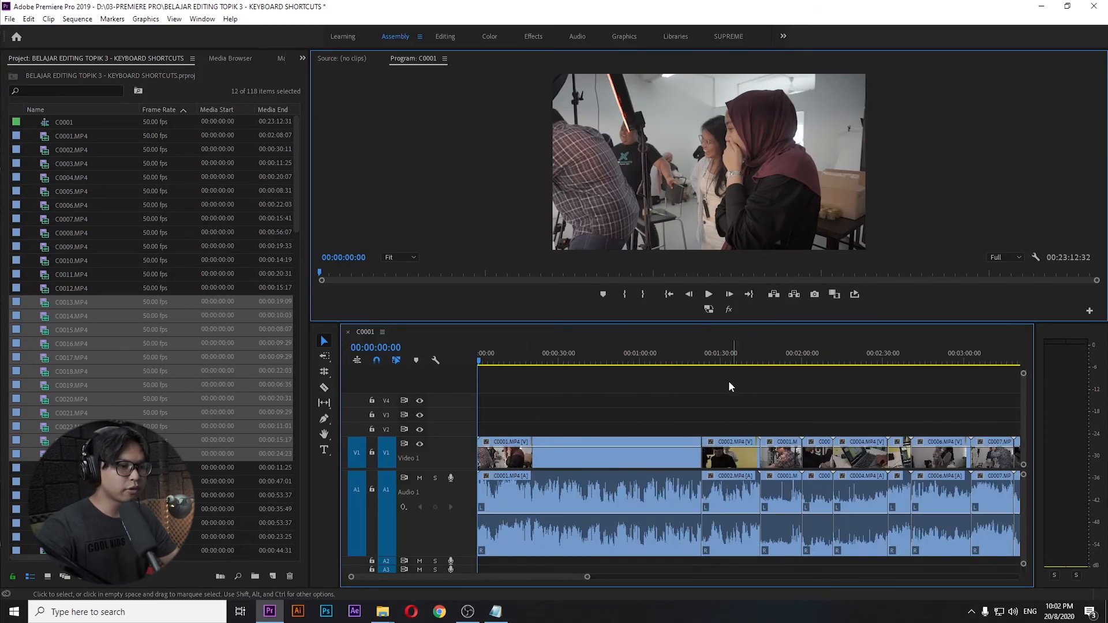
scroll(714, 417, down, 3)
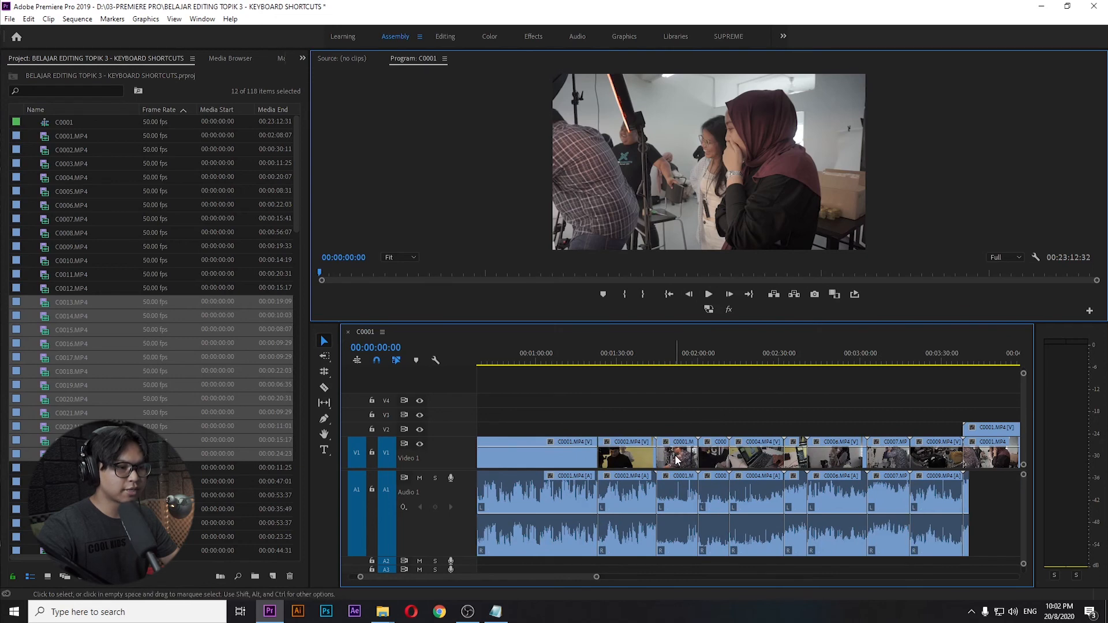
key(Down)
key(Down)
key(minus)
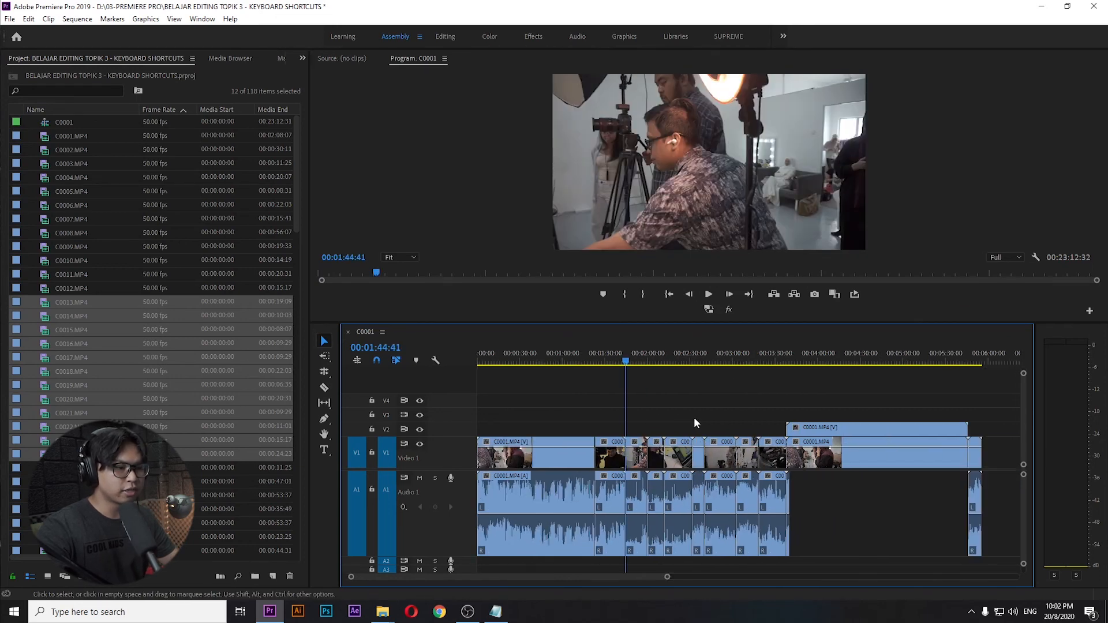
Select only the C0001.MP4 clip that starts at the playhead and mark the In/Out range around it
drag(633, 418, 745, 549)
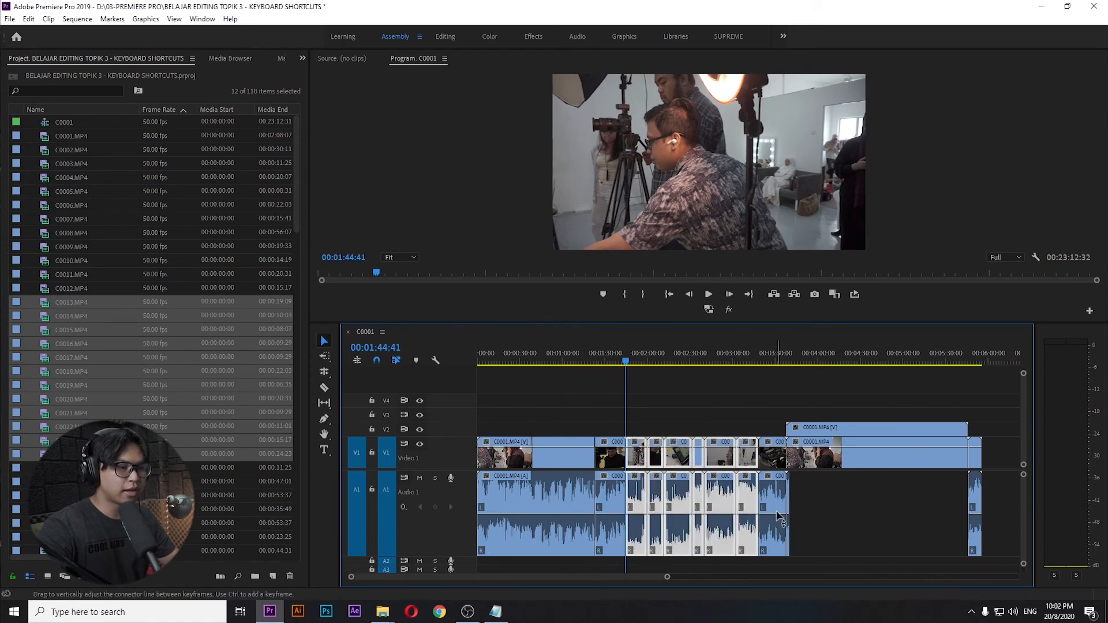
click(648, 411)
key(equal)
key(equal)
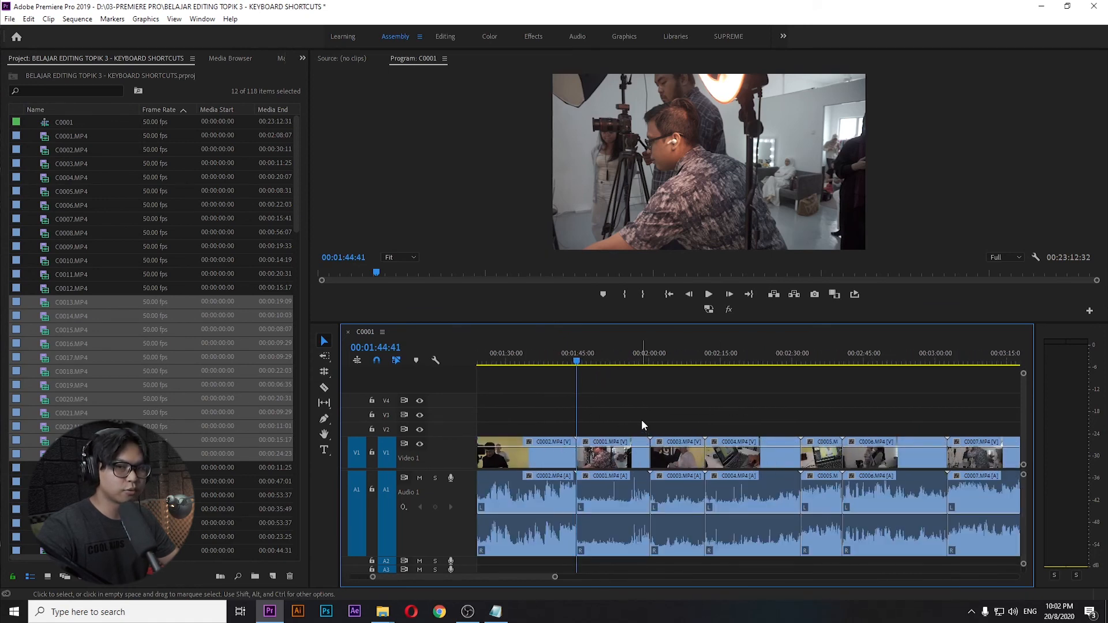
scroll(624, 421, up, 2)
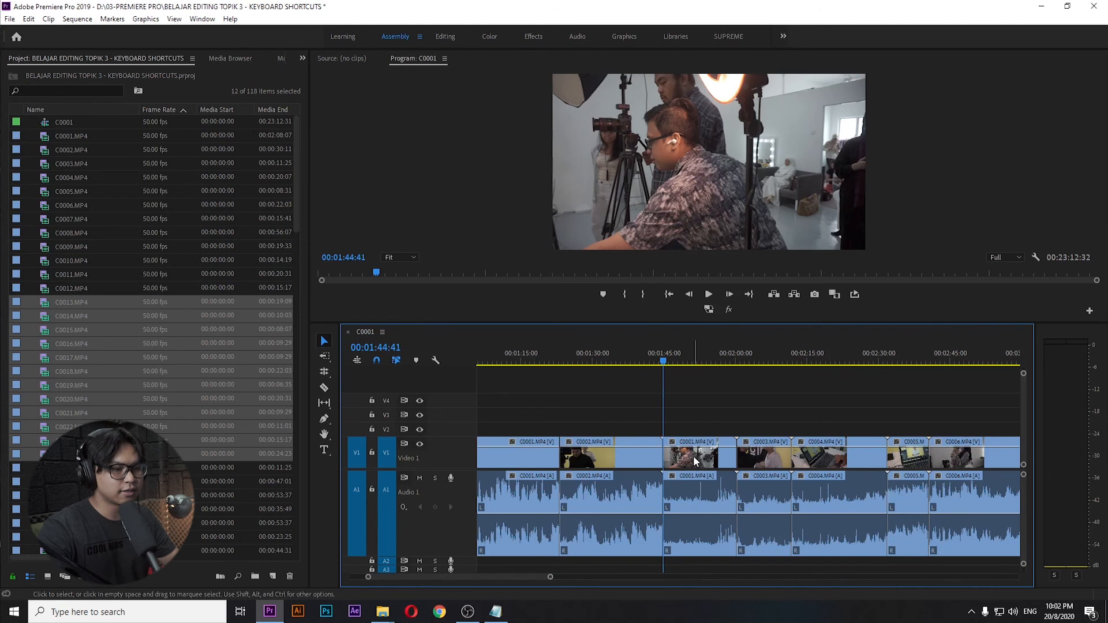
click(694, 456)
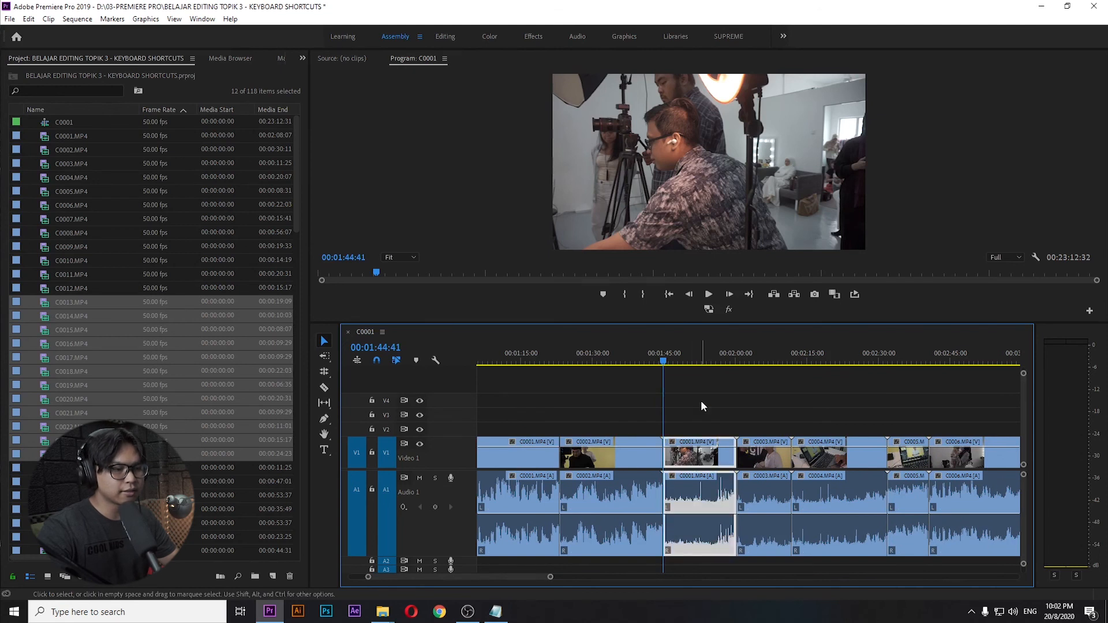
key(x)
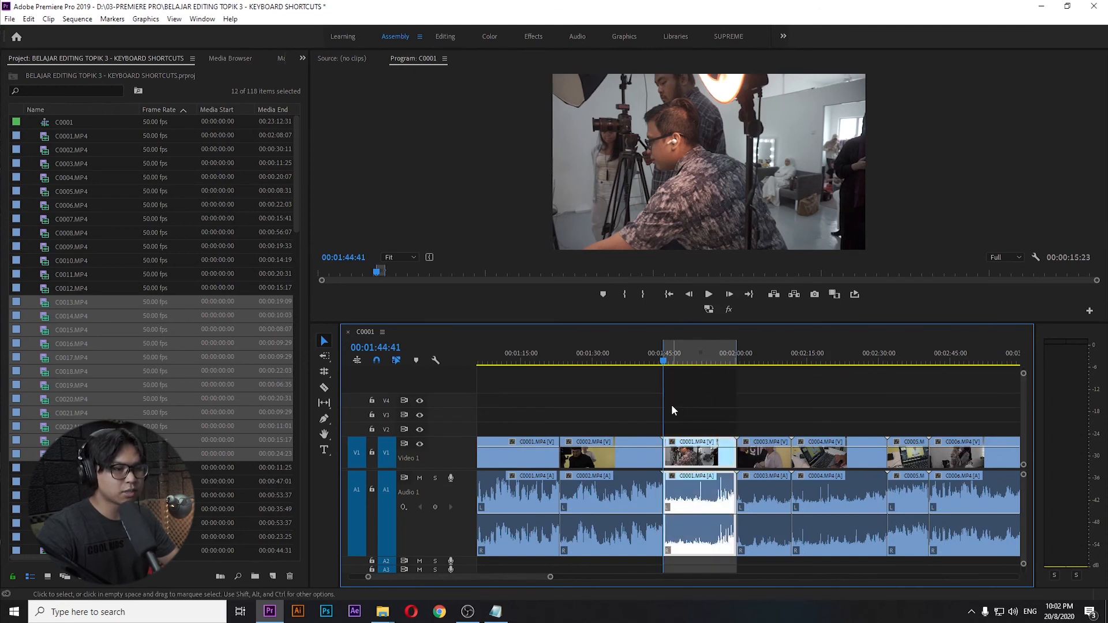
key(=)
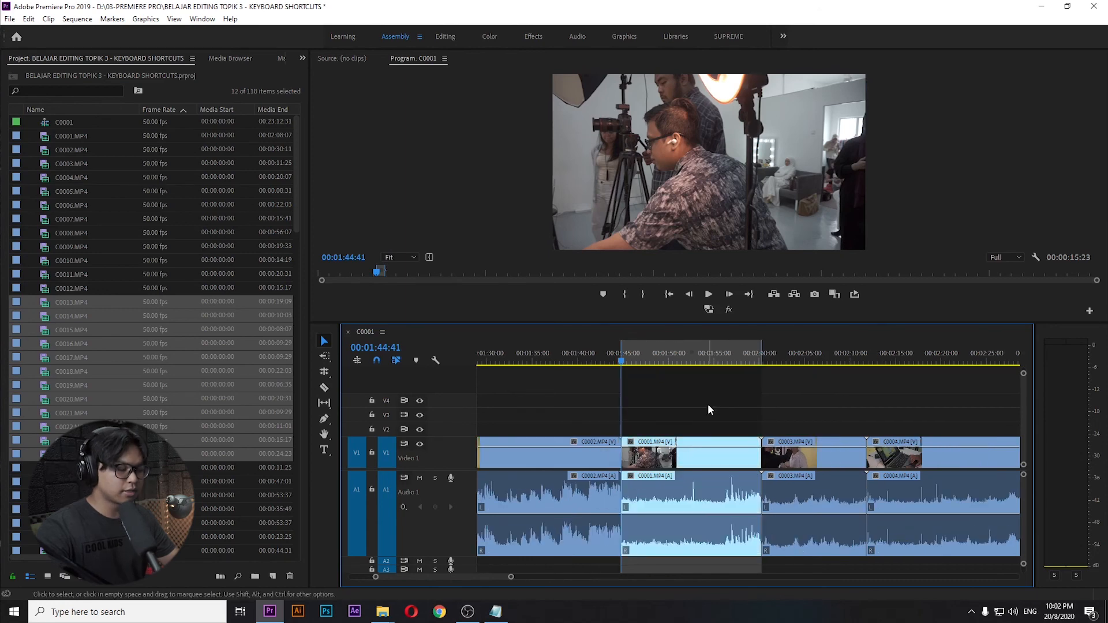
Open the export settings for the marked range and apply the Match Source - Medium bitrate preset
key(ctrl+m)
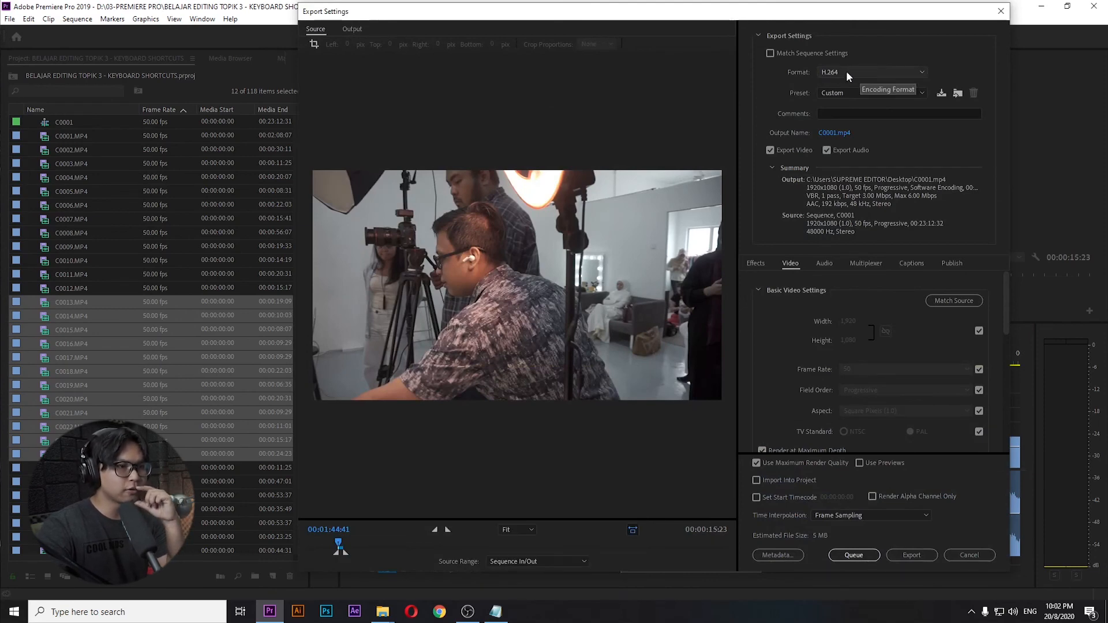
click(848, 94)
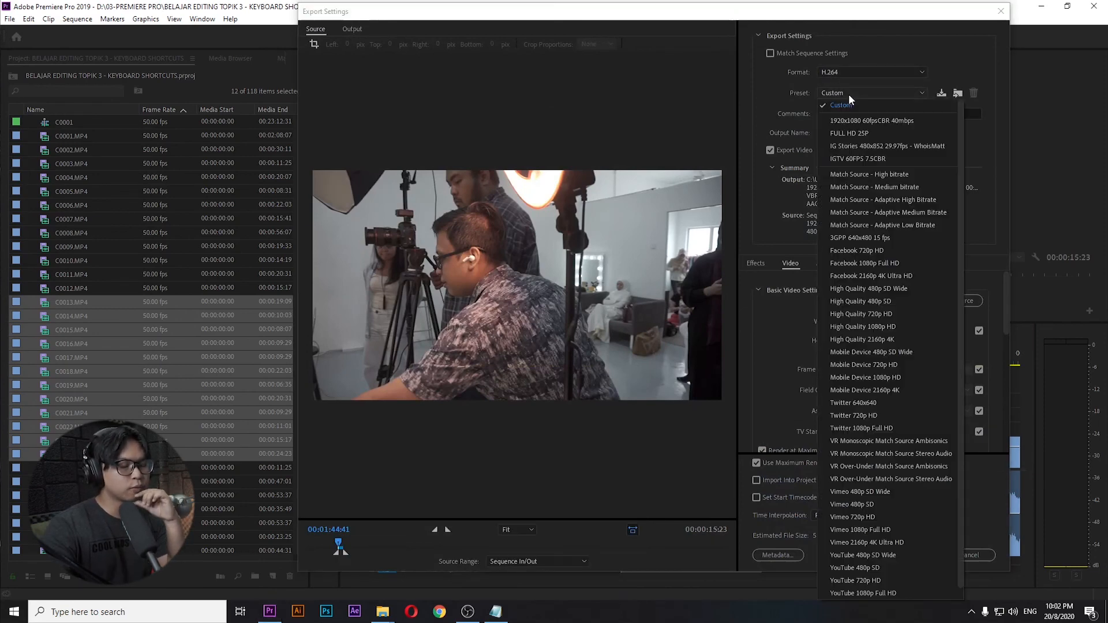
click(901, 174)
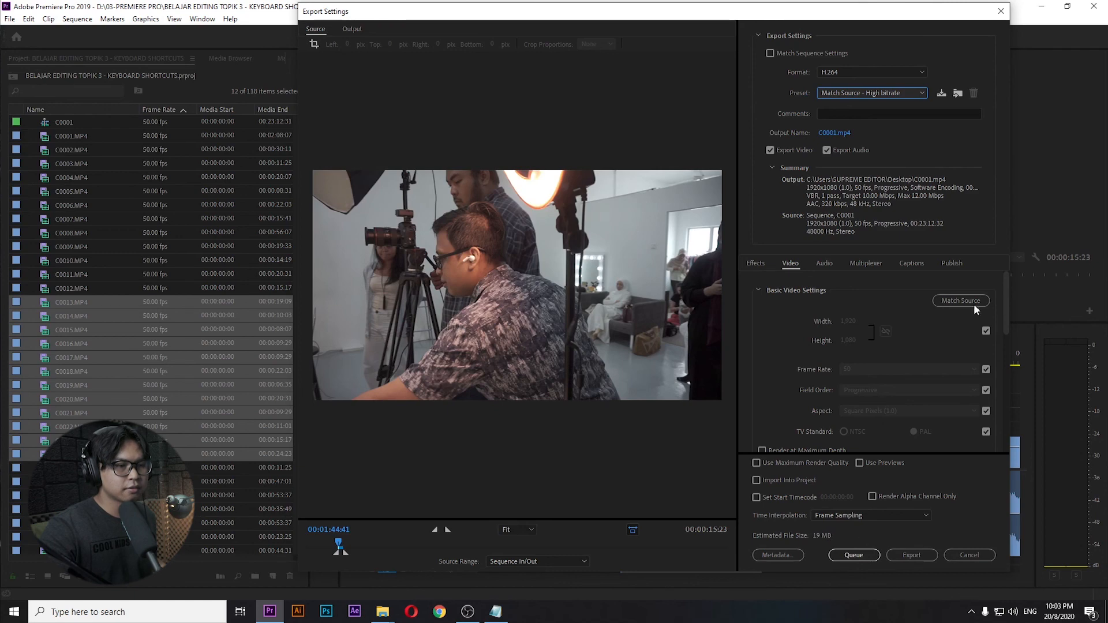
click(898, 95)
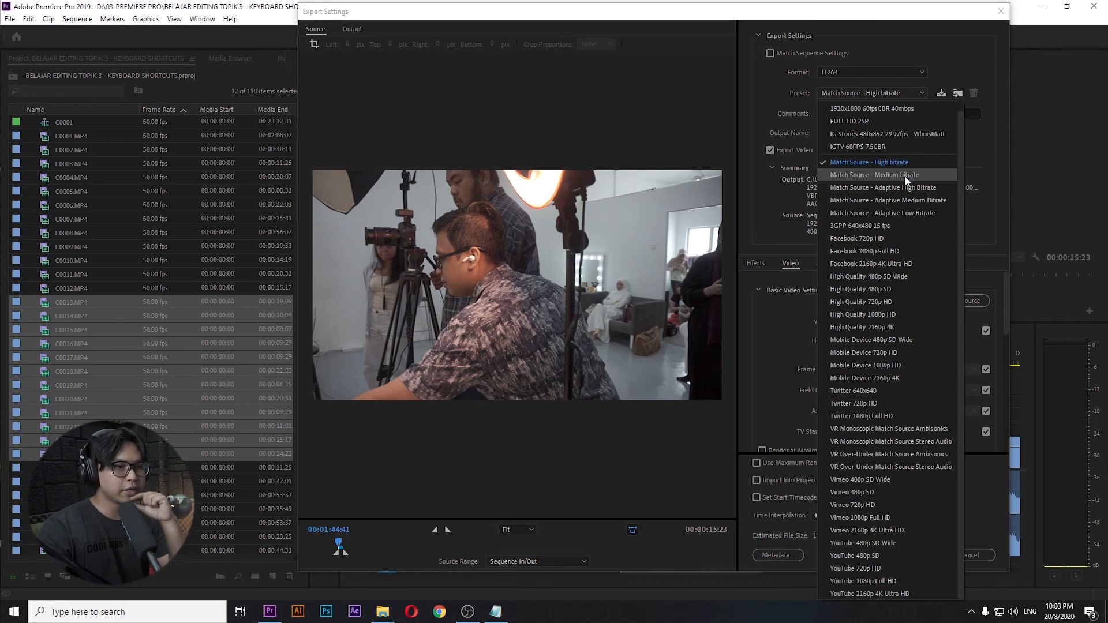
click(906, 180)
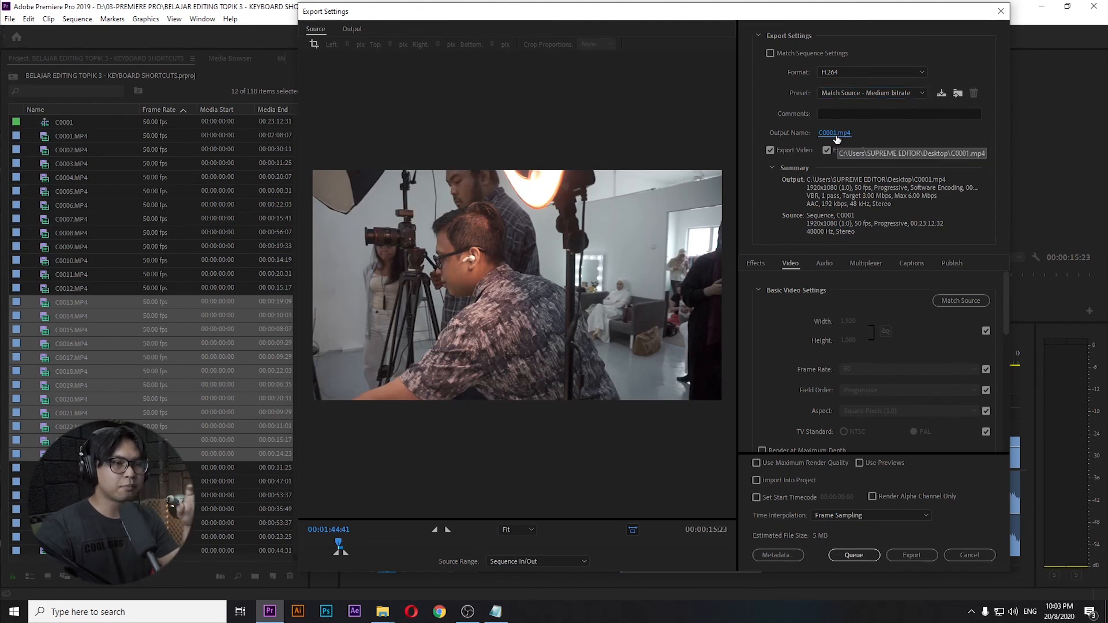
Set the export's output to the Desktop folder with the file name EXPORT TEST
click(834, 134)
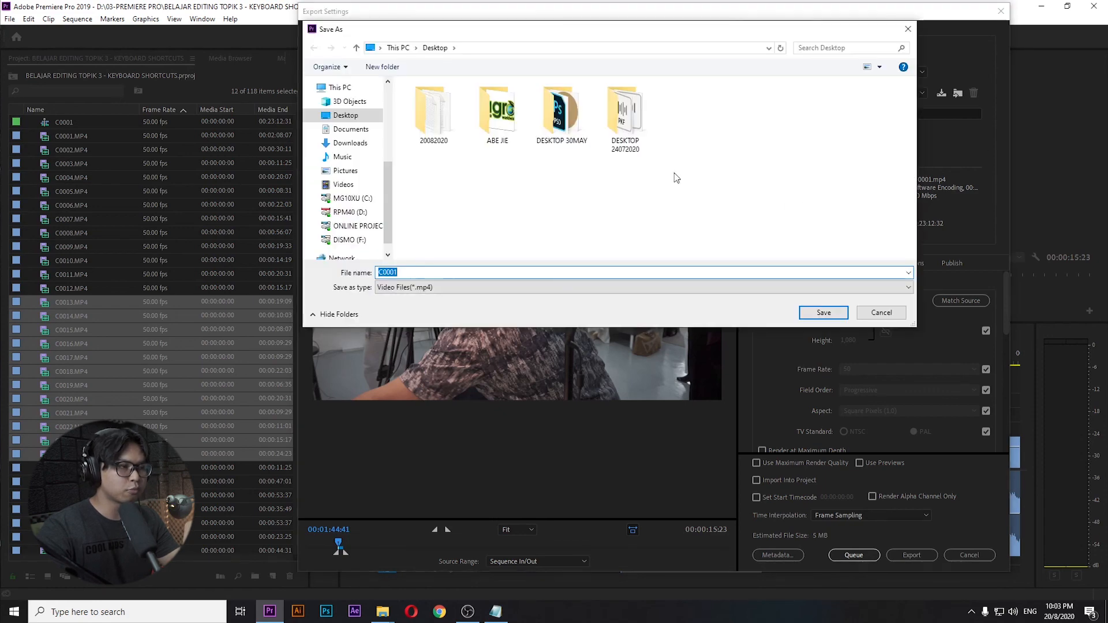
click(492, 191)
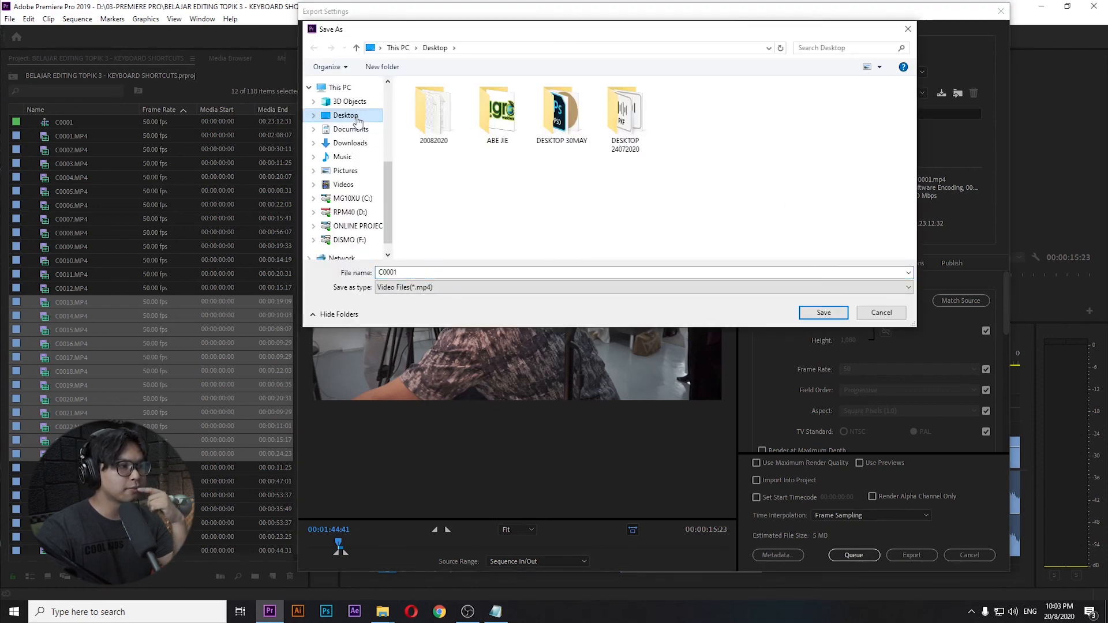
click(357, 122)
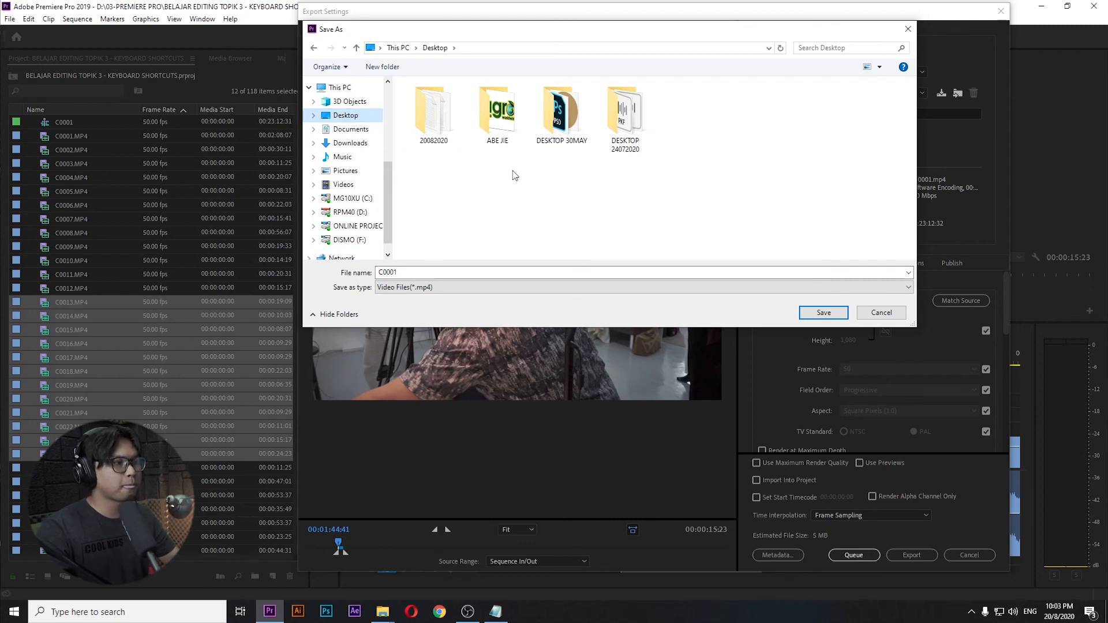
double_click(430, 274)
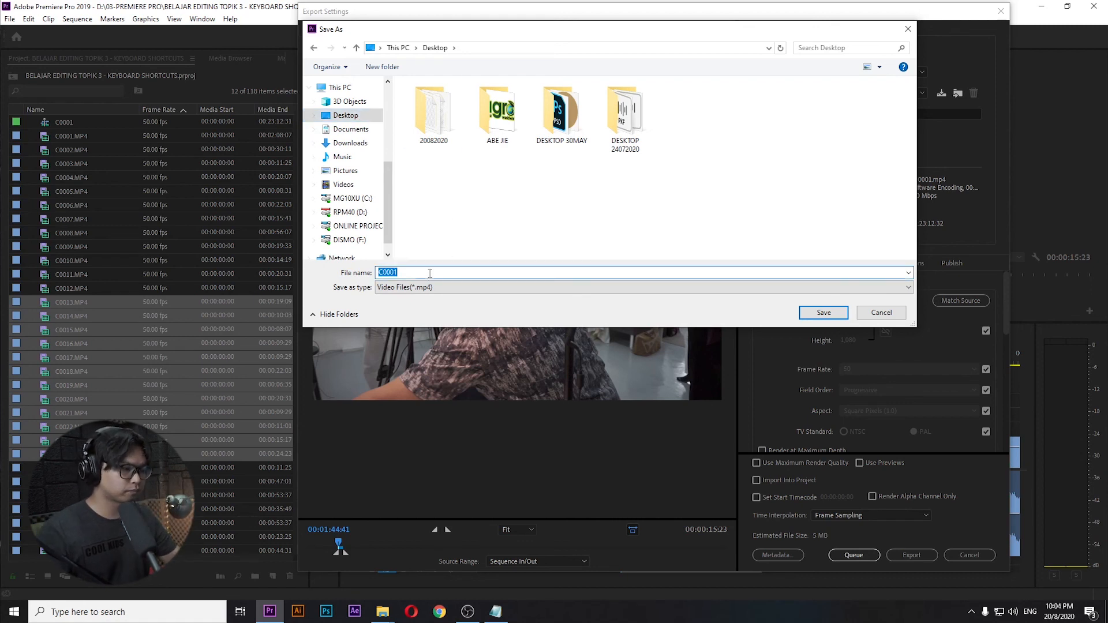
text(EXPORT TEST)
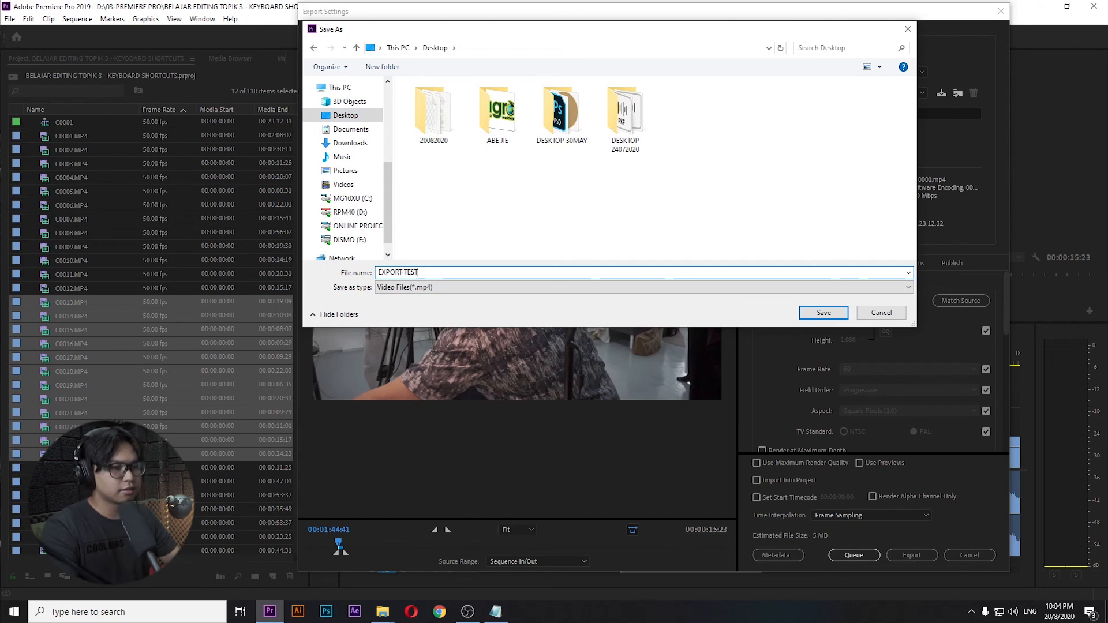
key(Return)
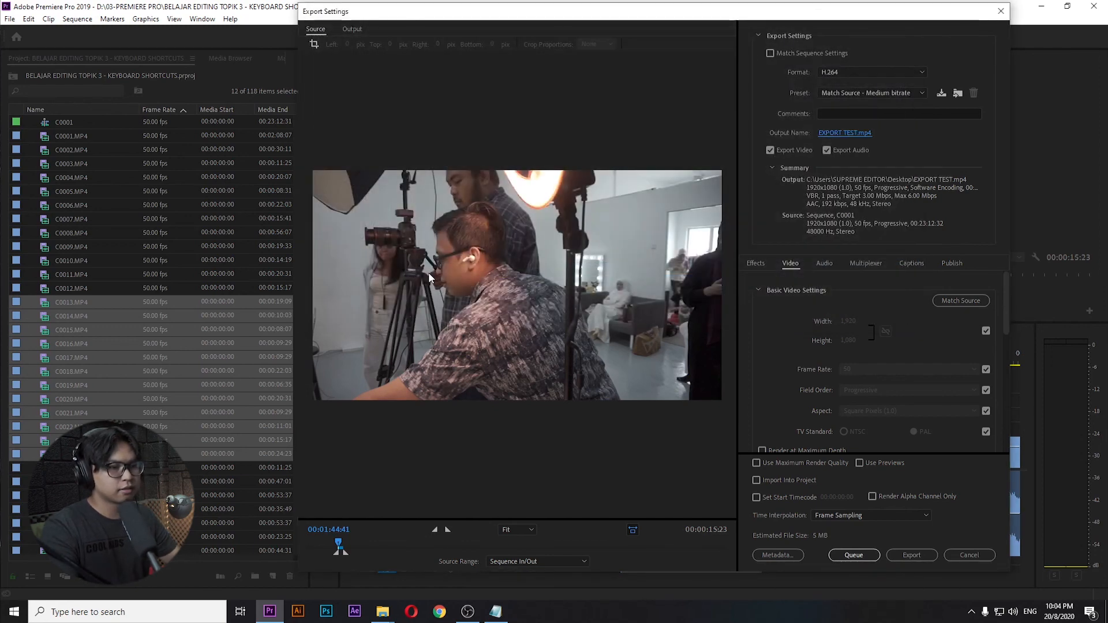
Enable Render at Maximum Depth and Use Maximum Render Quality, and export the video
scroll(791, 399, down, 2)
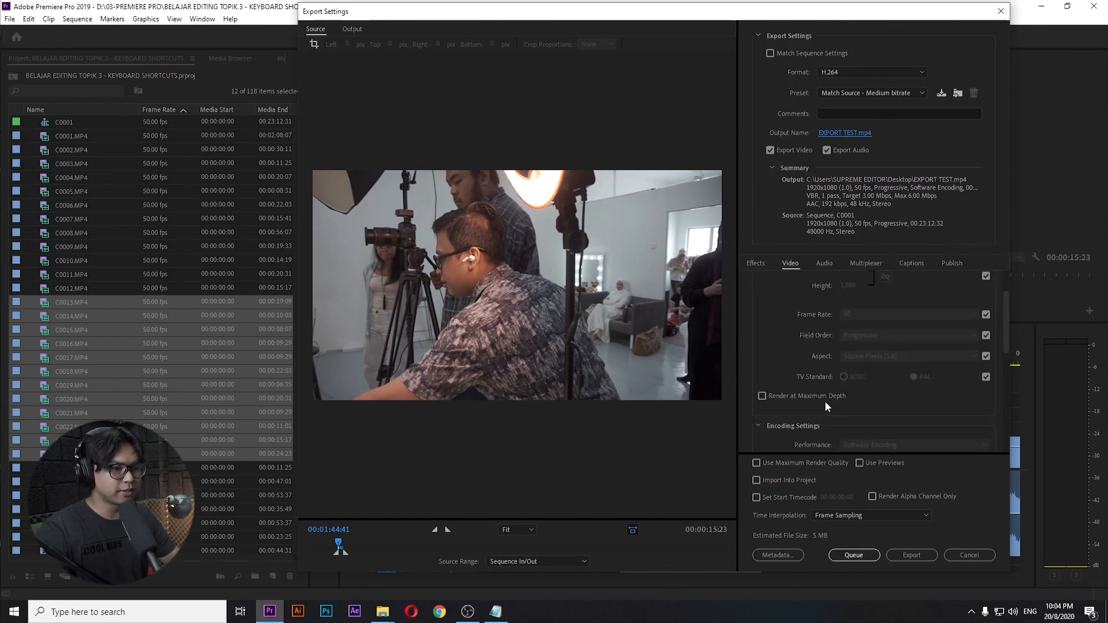
click(763, 396)
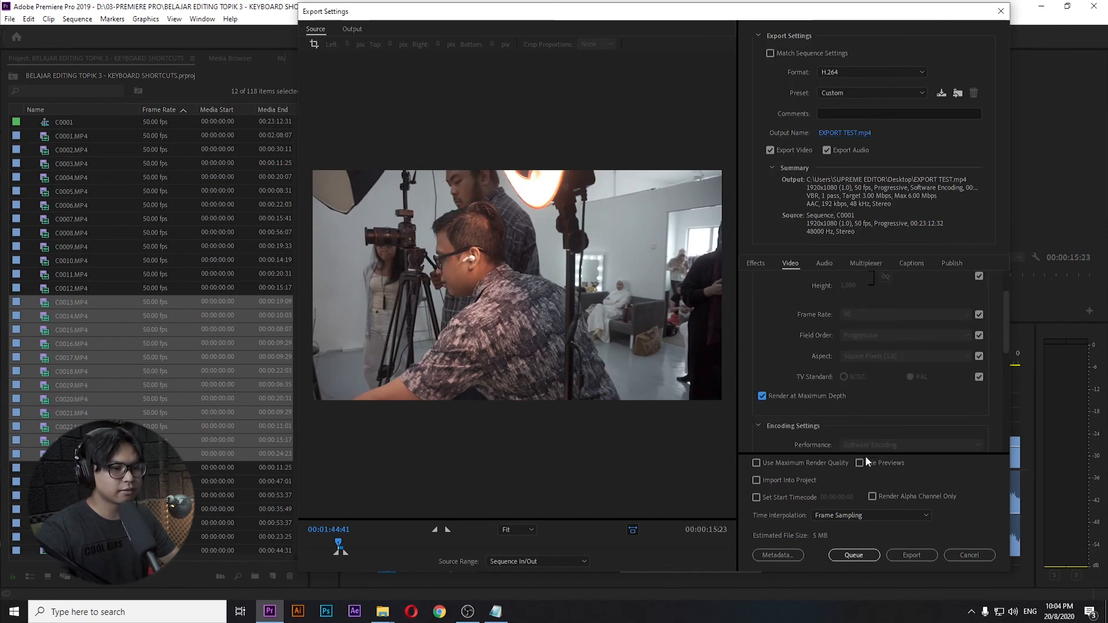
click(756, 462)
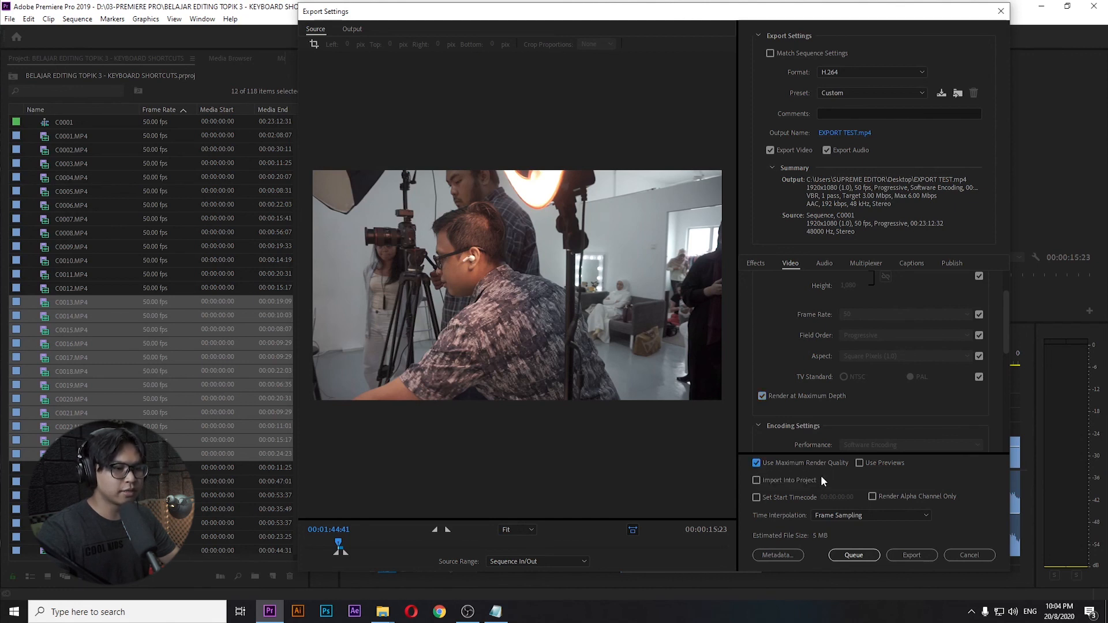
click(911, 555)
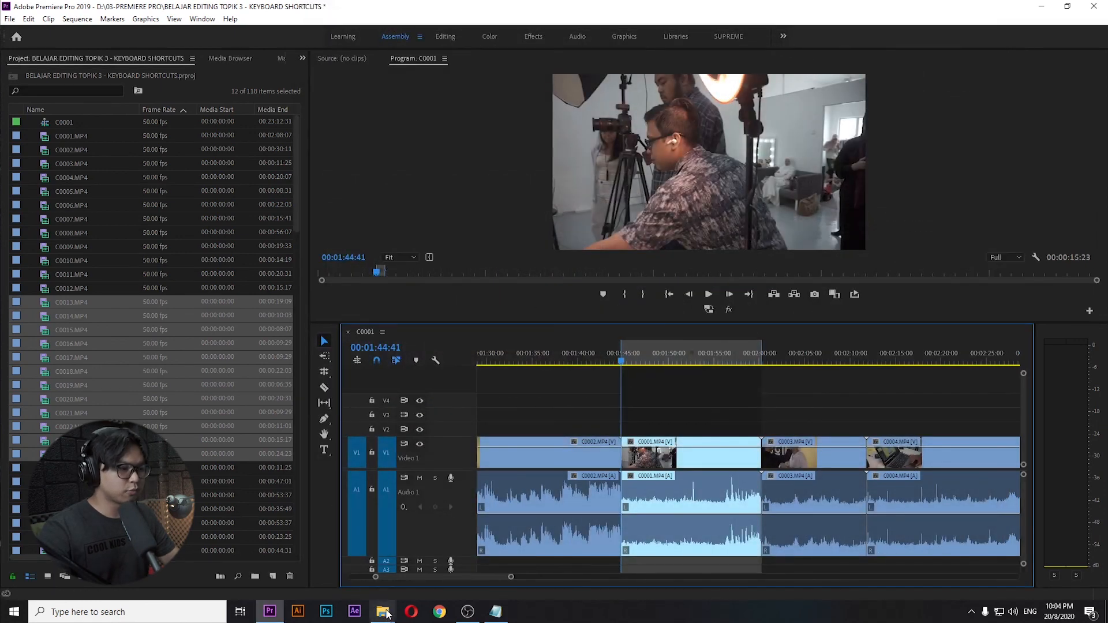
Switch to the Desktop folder in File Explorer and play the exported EXPORT TEST video
mouse_move(383, 612)
click(447, 577)
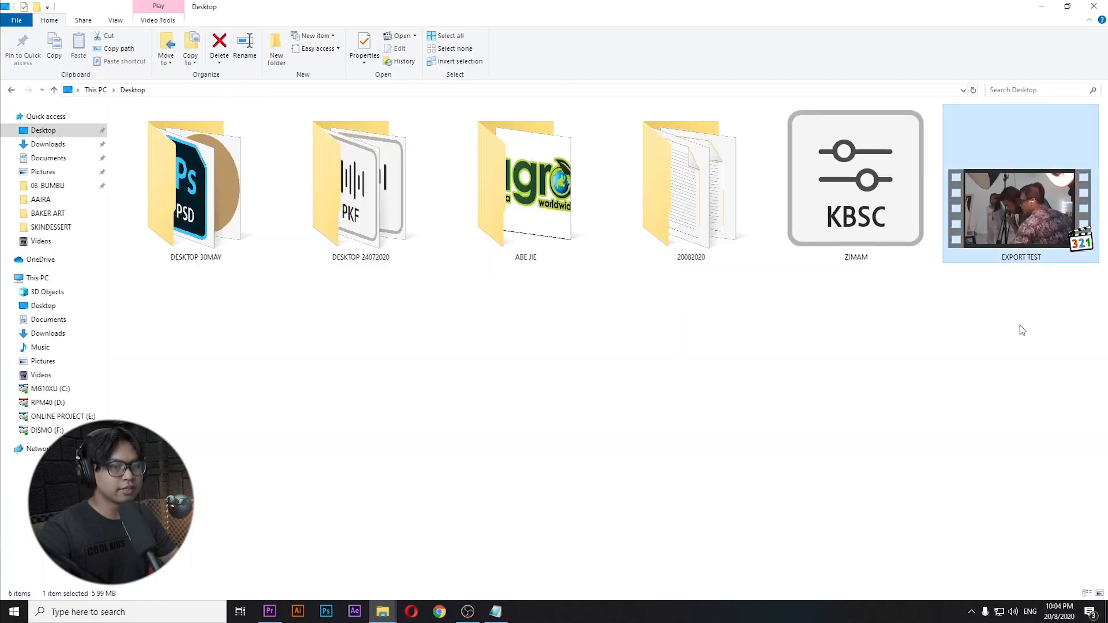
click(1026, 203)
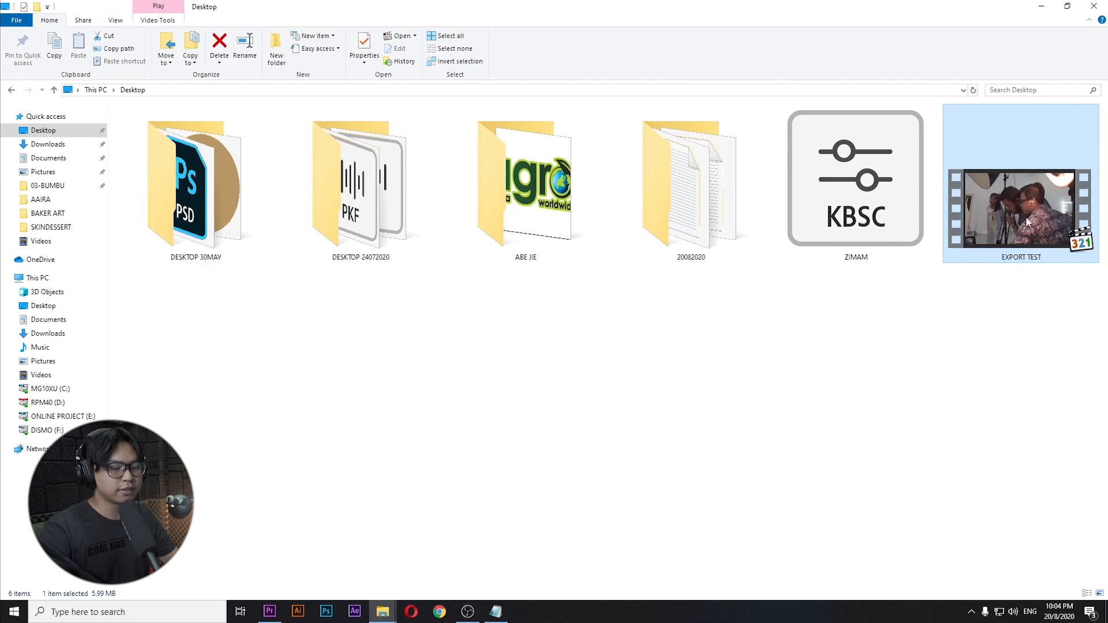
double_click(1022, 183)
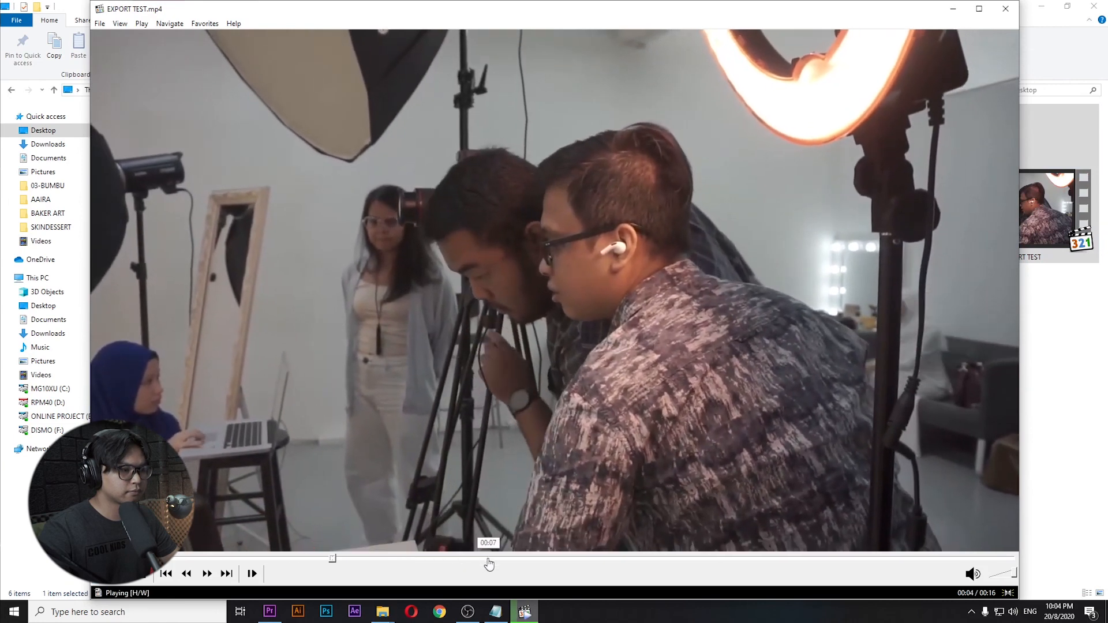
Skim through the exported video up to its end and close the player
click(490, 561)
click(690, 560)
click(807, 560)
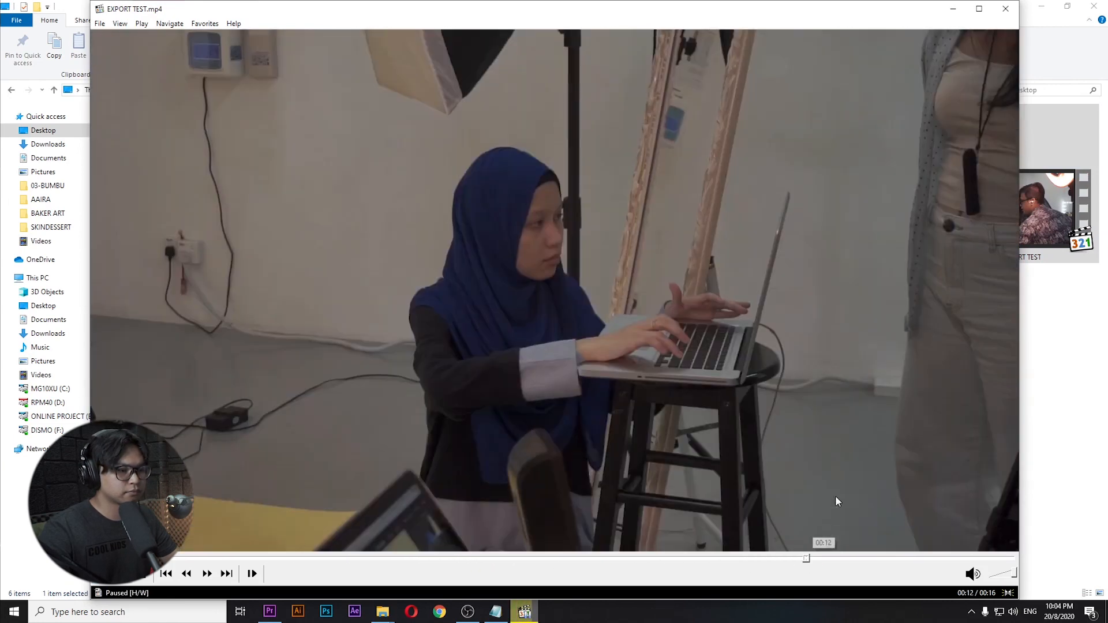
click(958, 560)
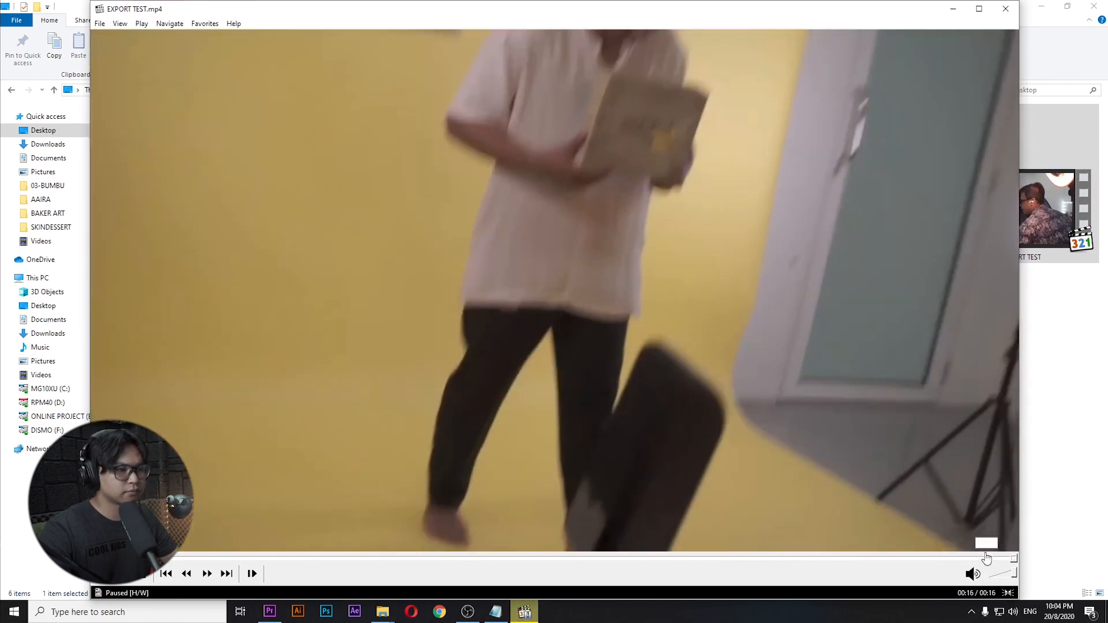
click(1005, 9)
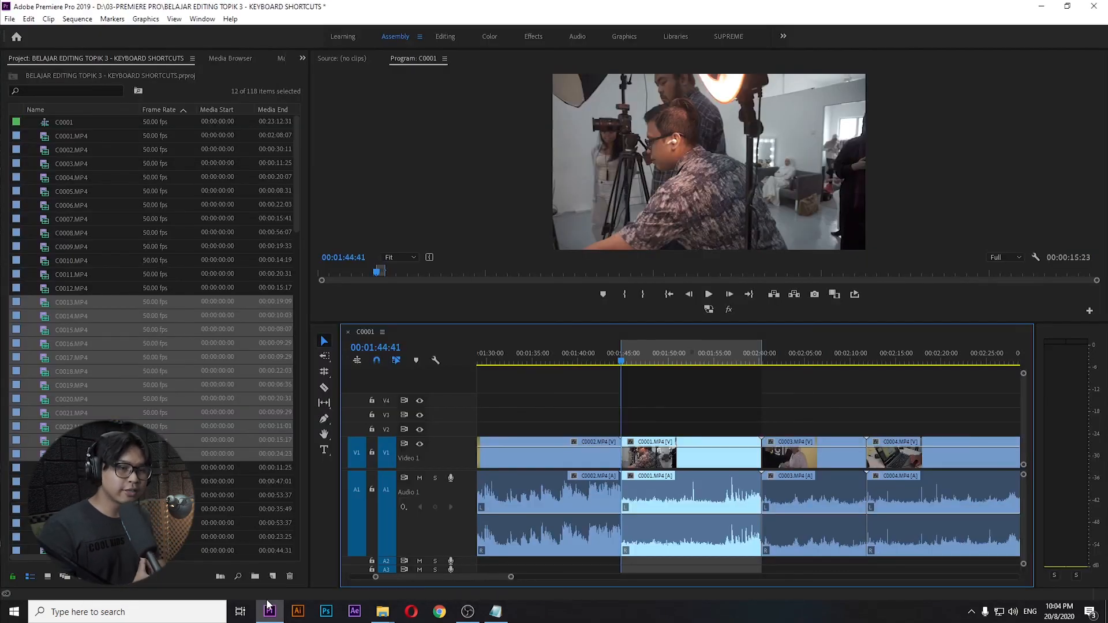